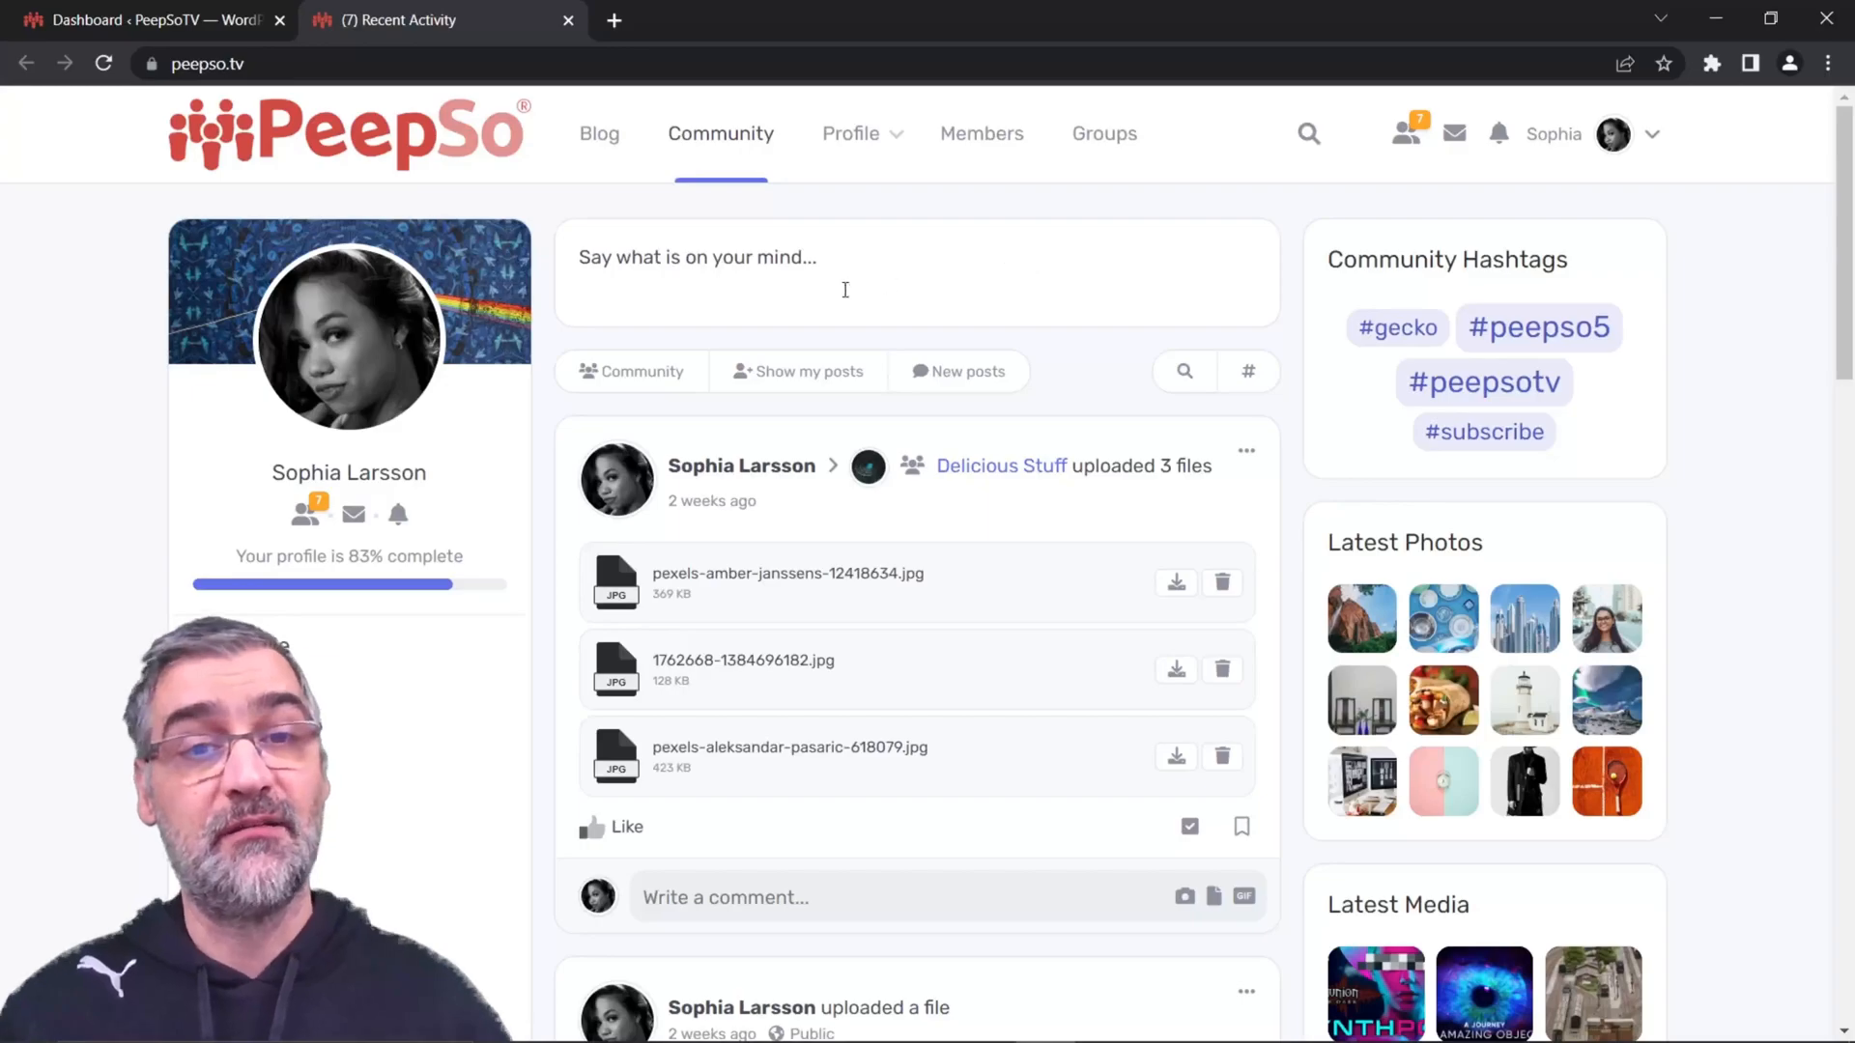
left_click(794, 261)
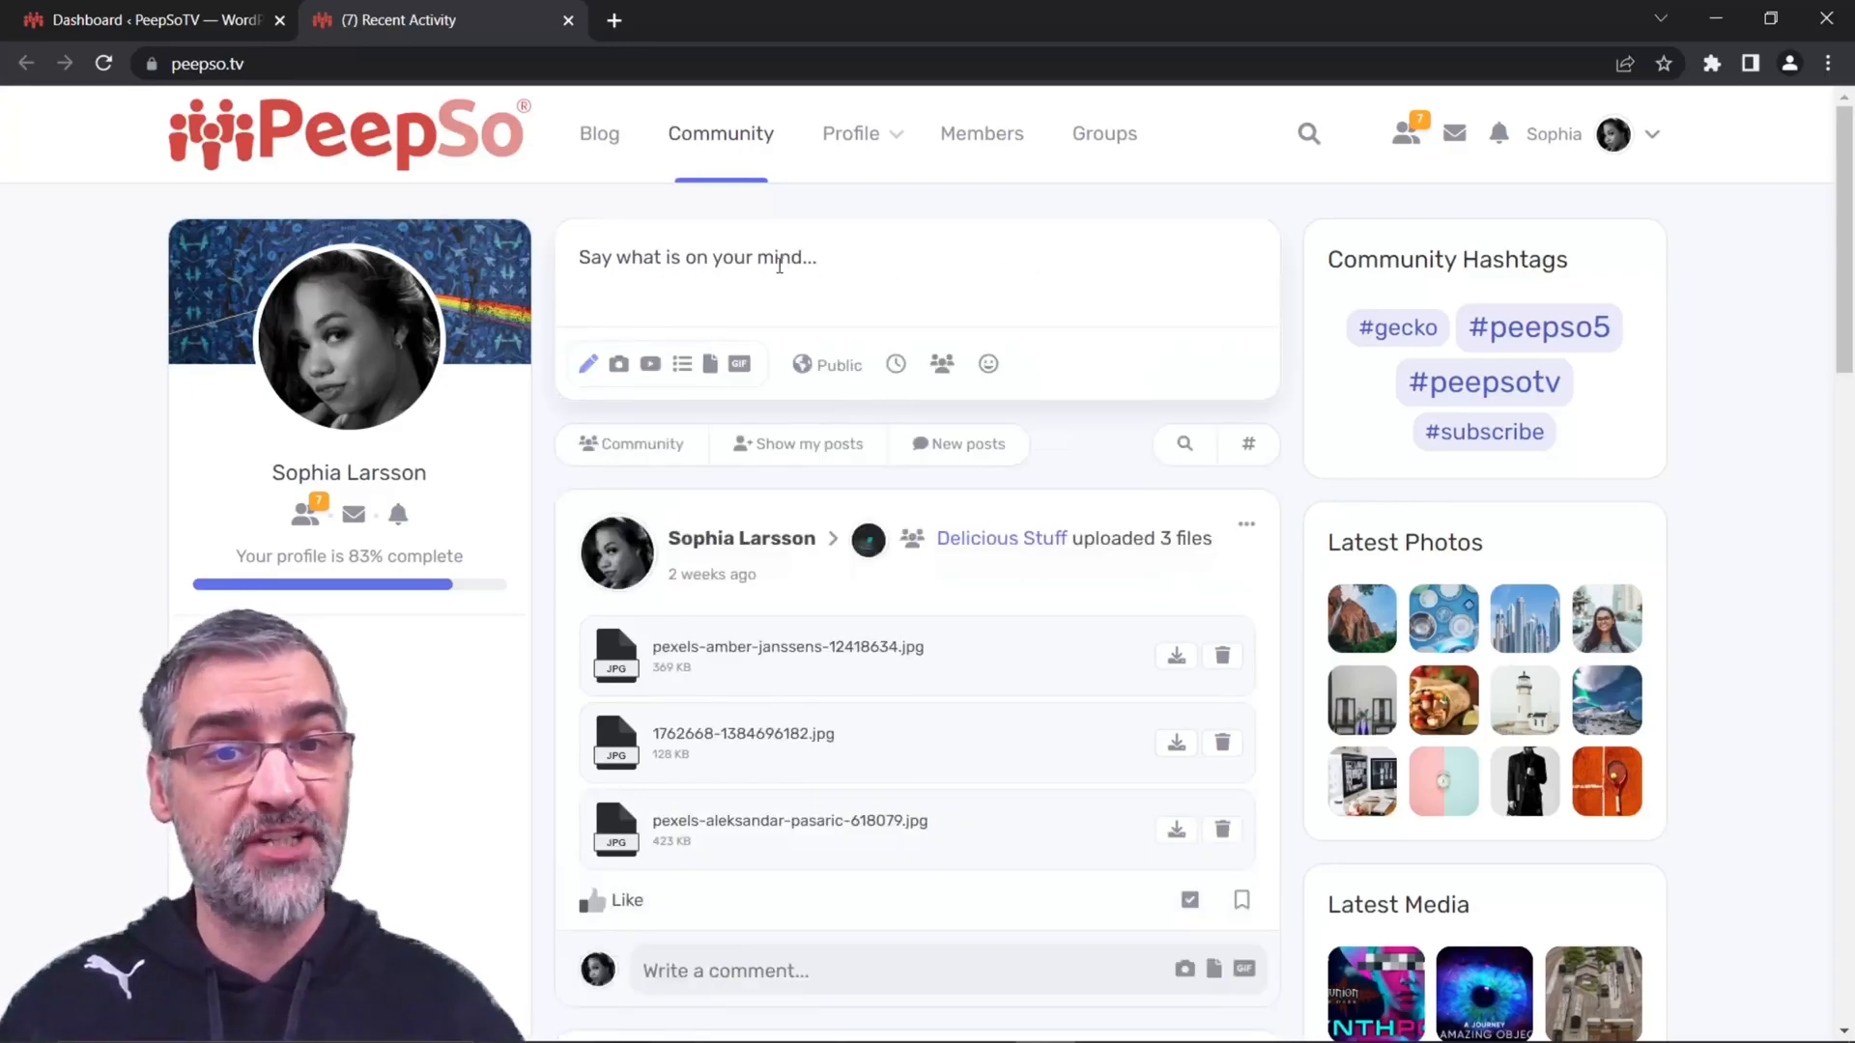
scroll(1001, 625, "down", 3)
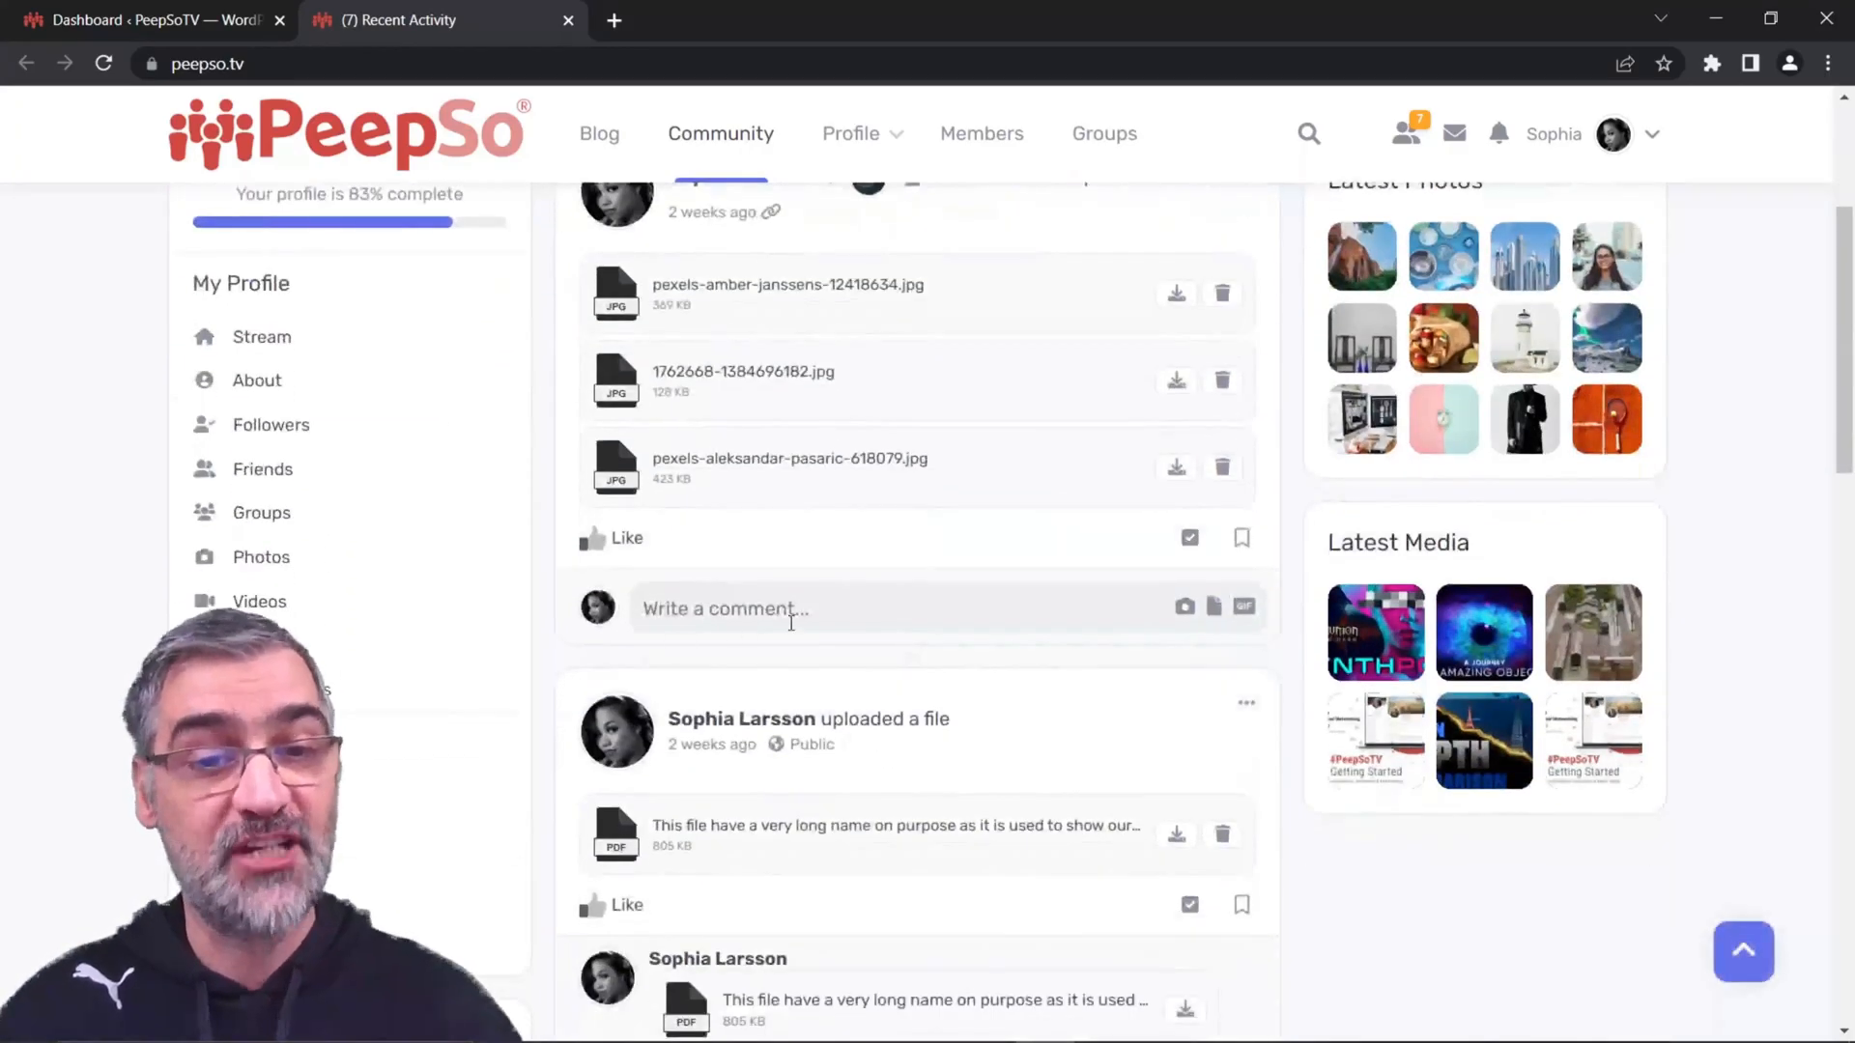
scroll(989, 621, "up", 4)
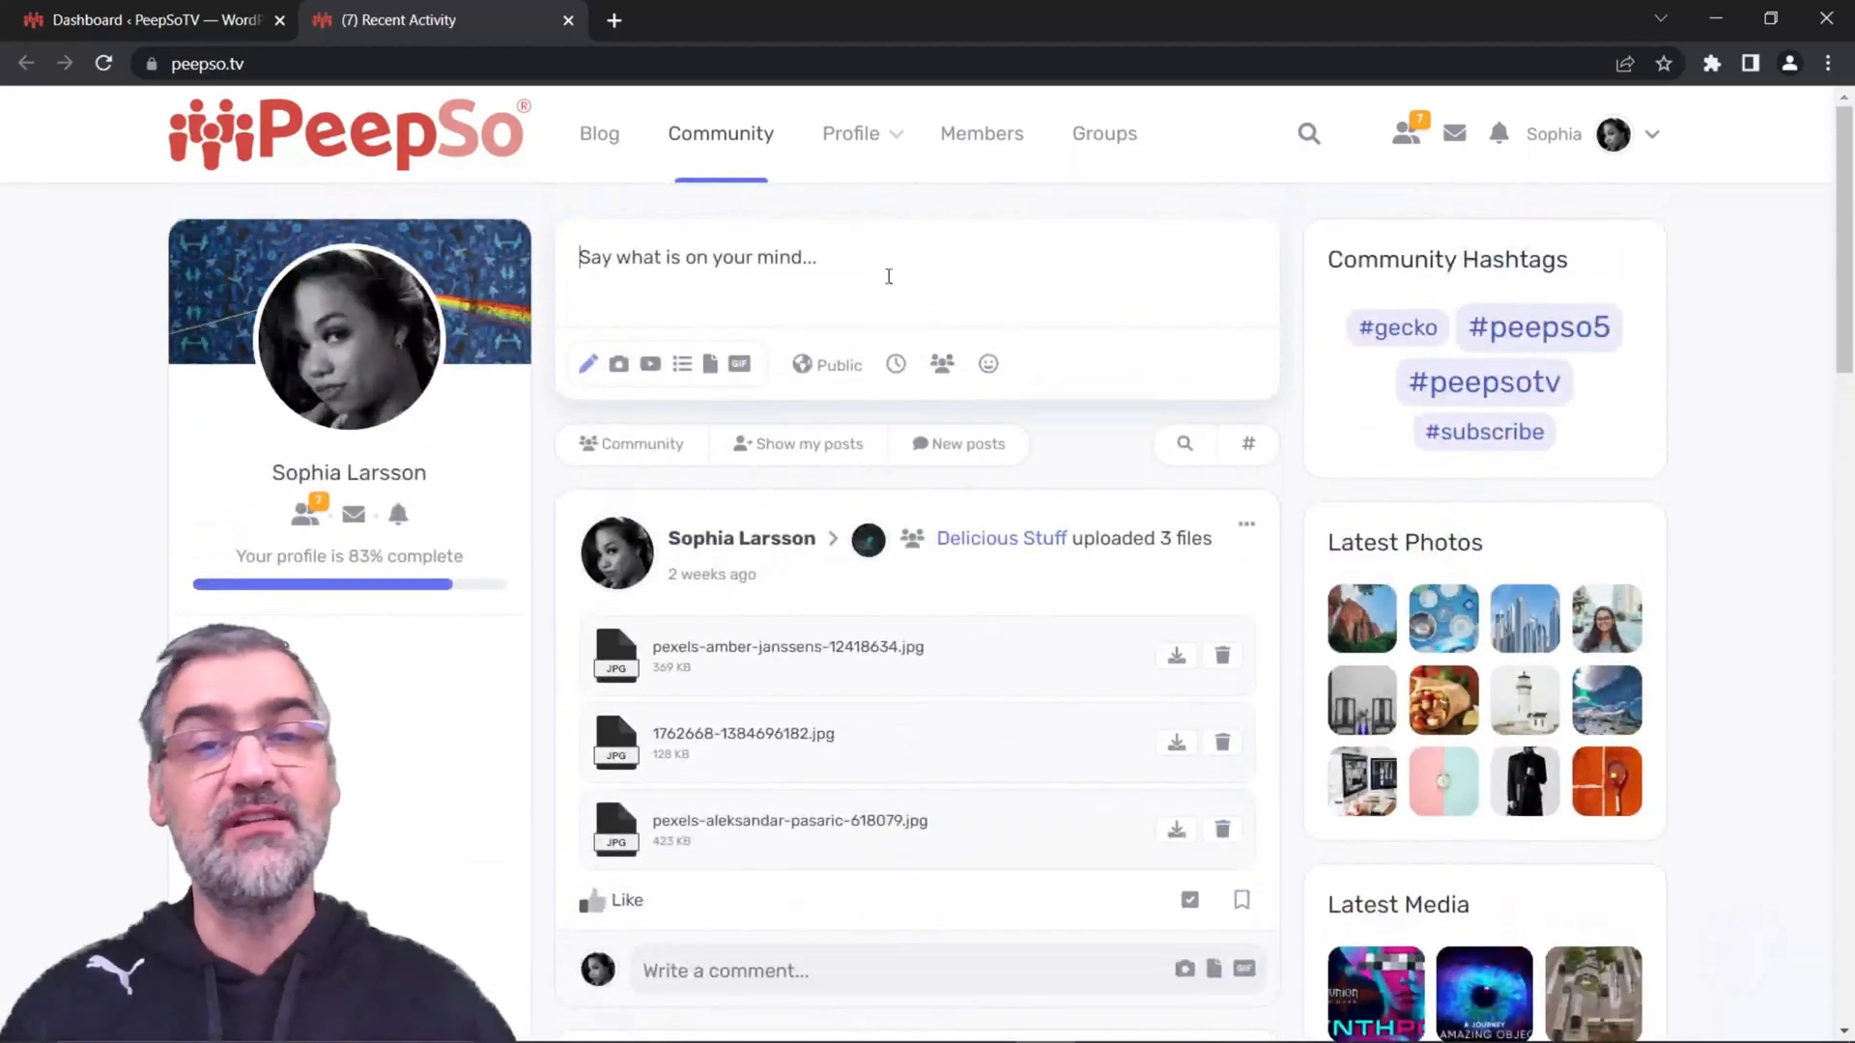
left_click(1093, 440)
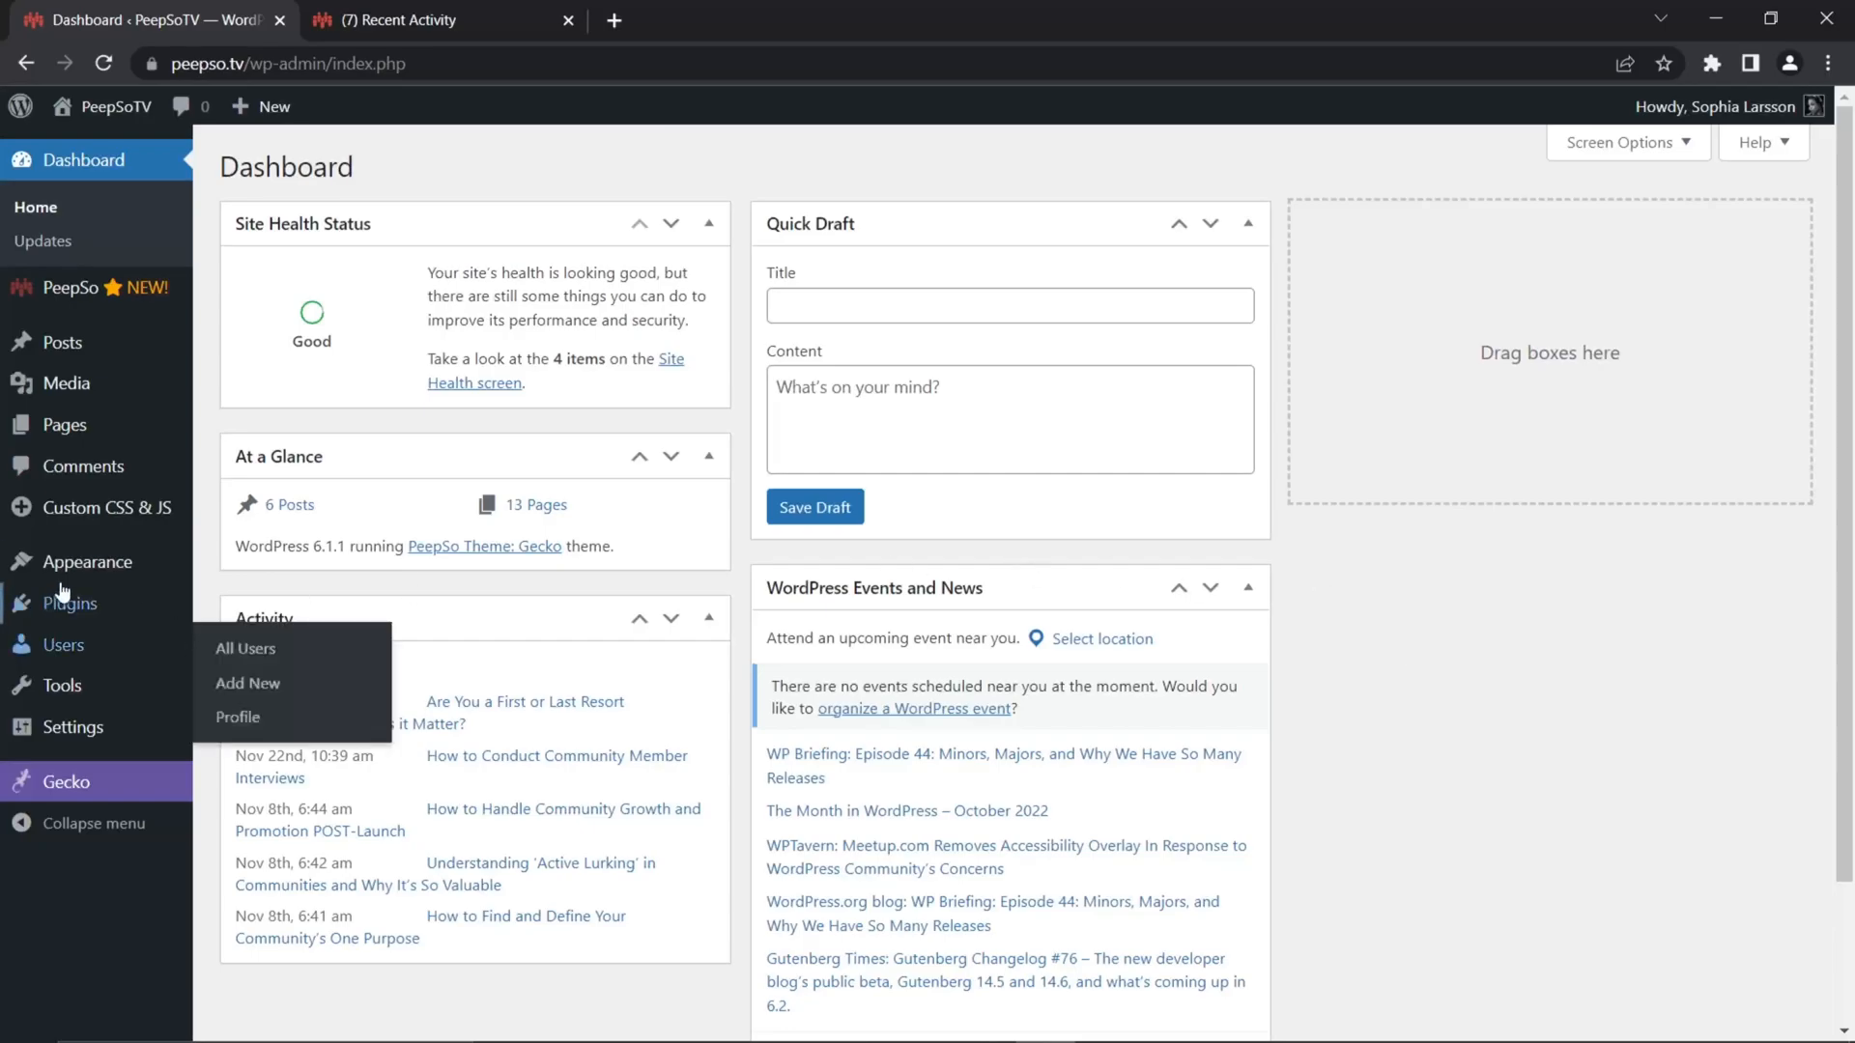
Open the site's widget management page and expand the Sidebar Right widget area
mouse_move(77, 572)
left_click(237, 634)
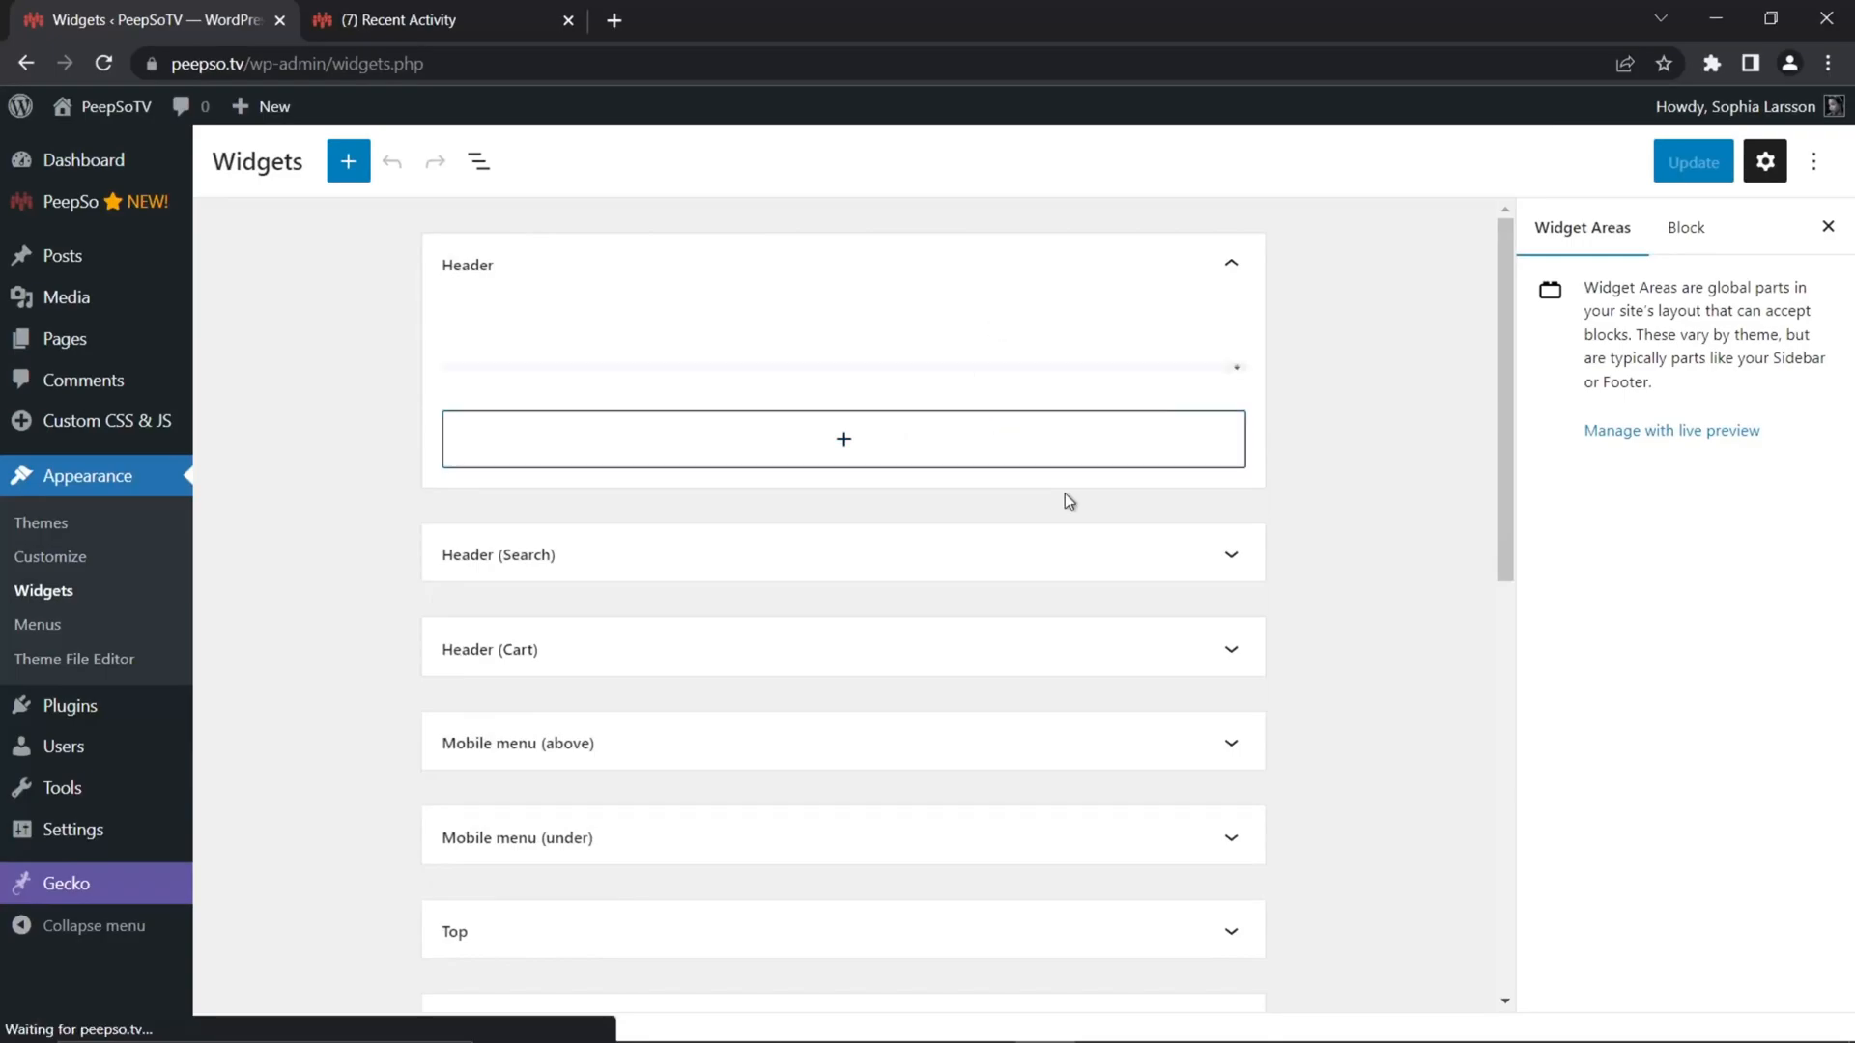
scroll(973, 510, "down", 3)
scroll(974, 510, "down", 7)
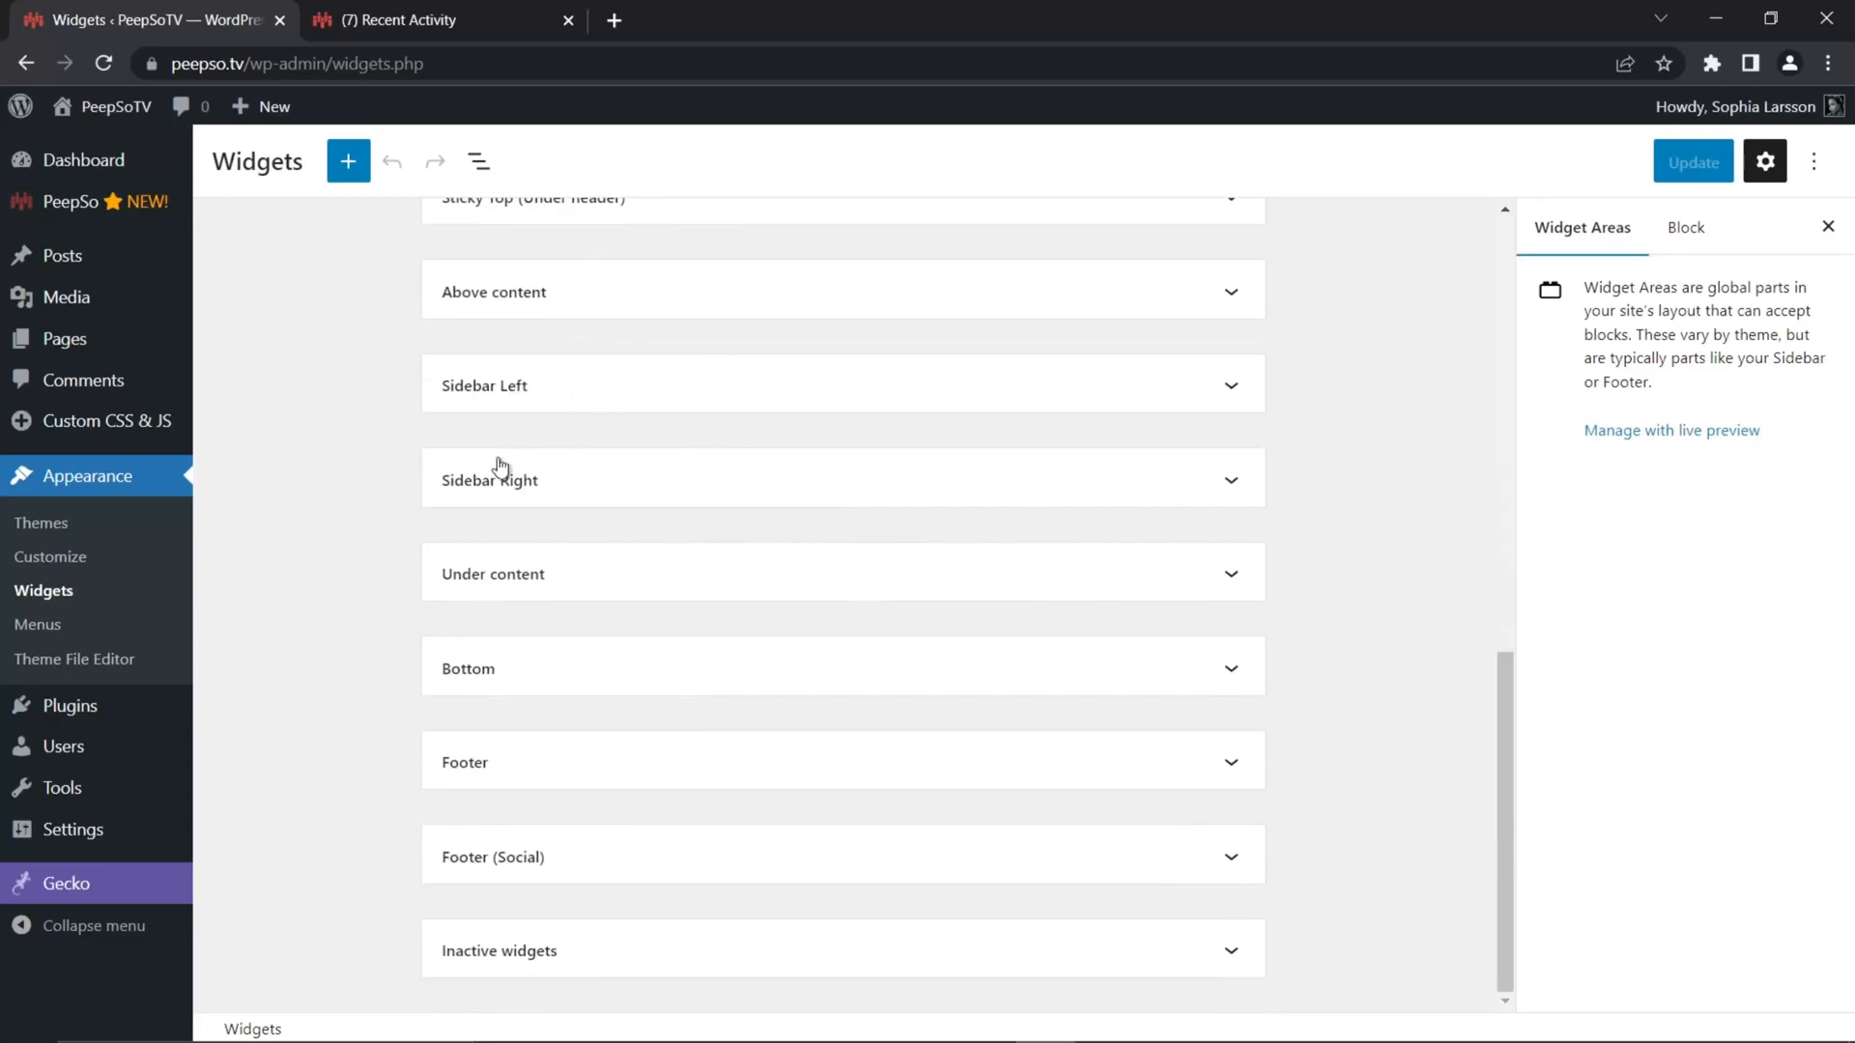
left_click(547, 498)
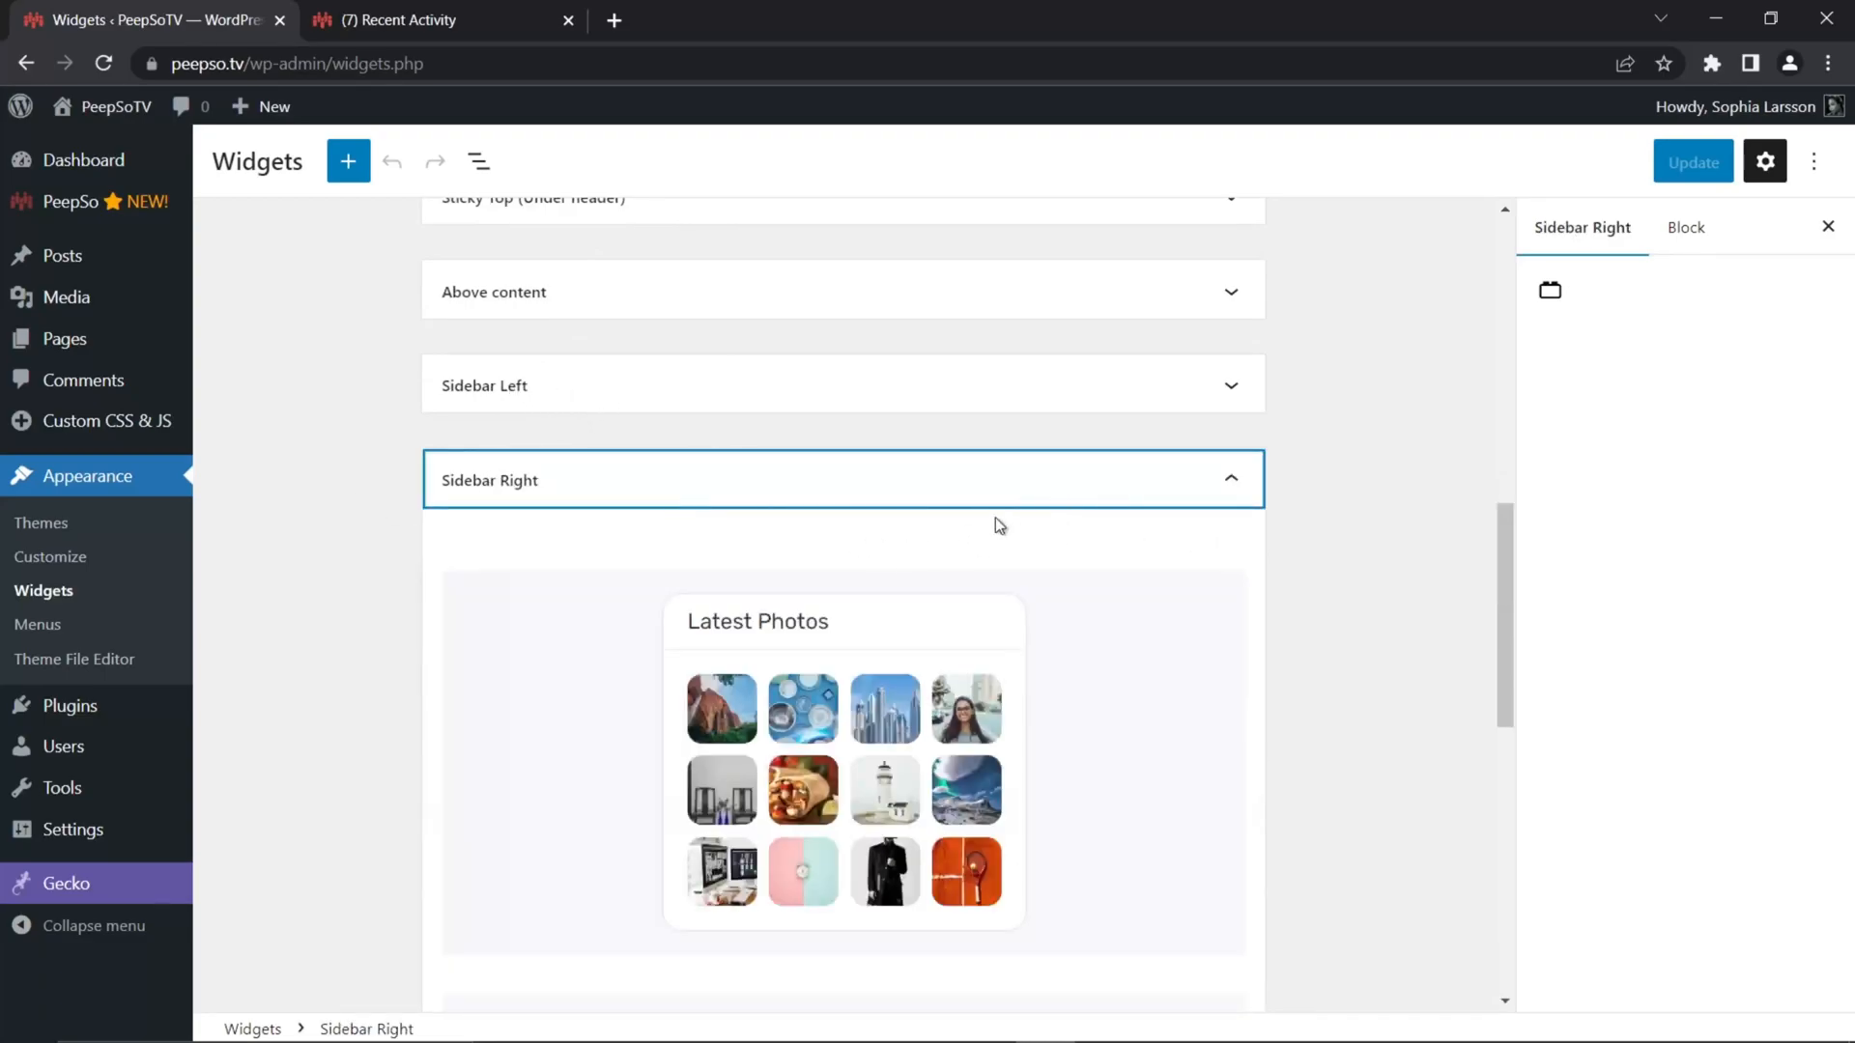
Find the PeepSo Hashtags widget by searching "hash" and add it to the end of Sidebar Right
scroll(997, 522, "down", 9)
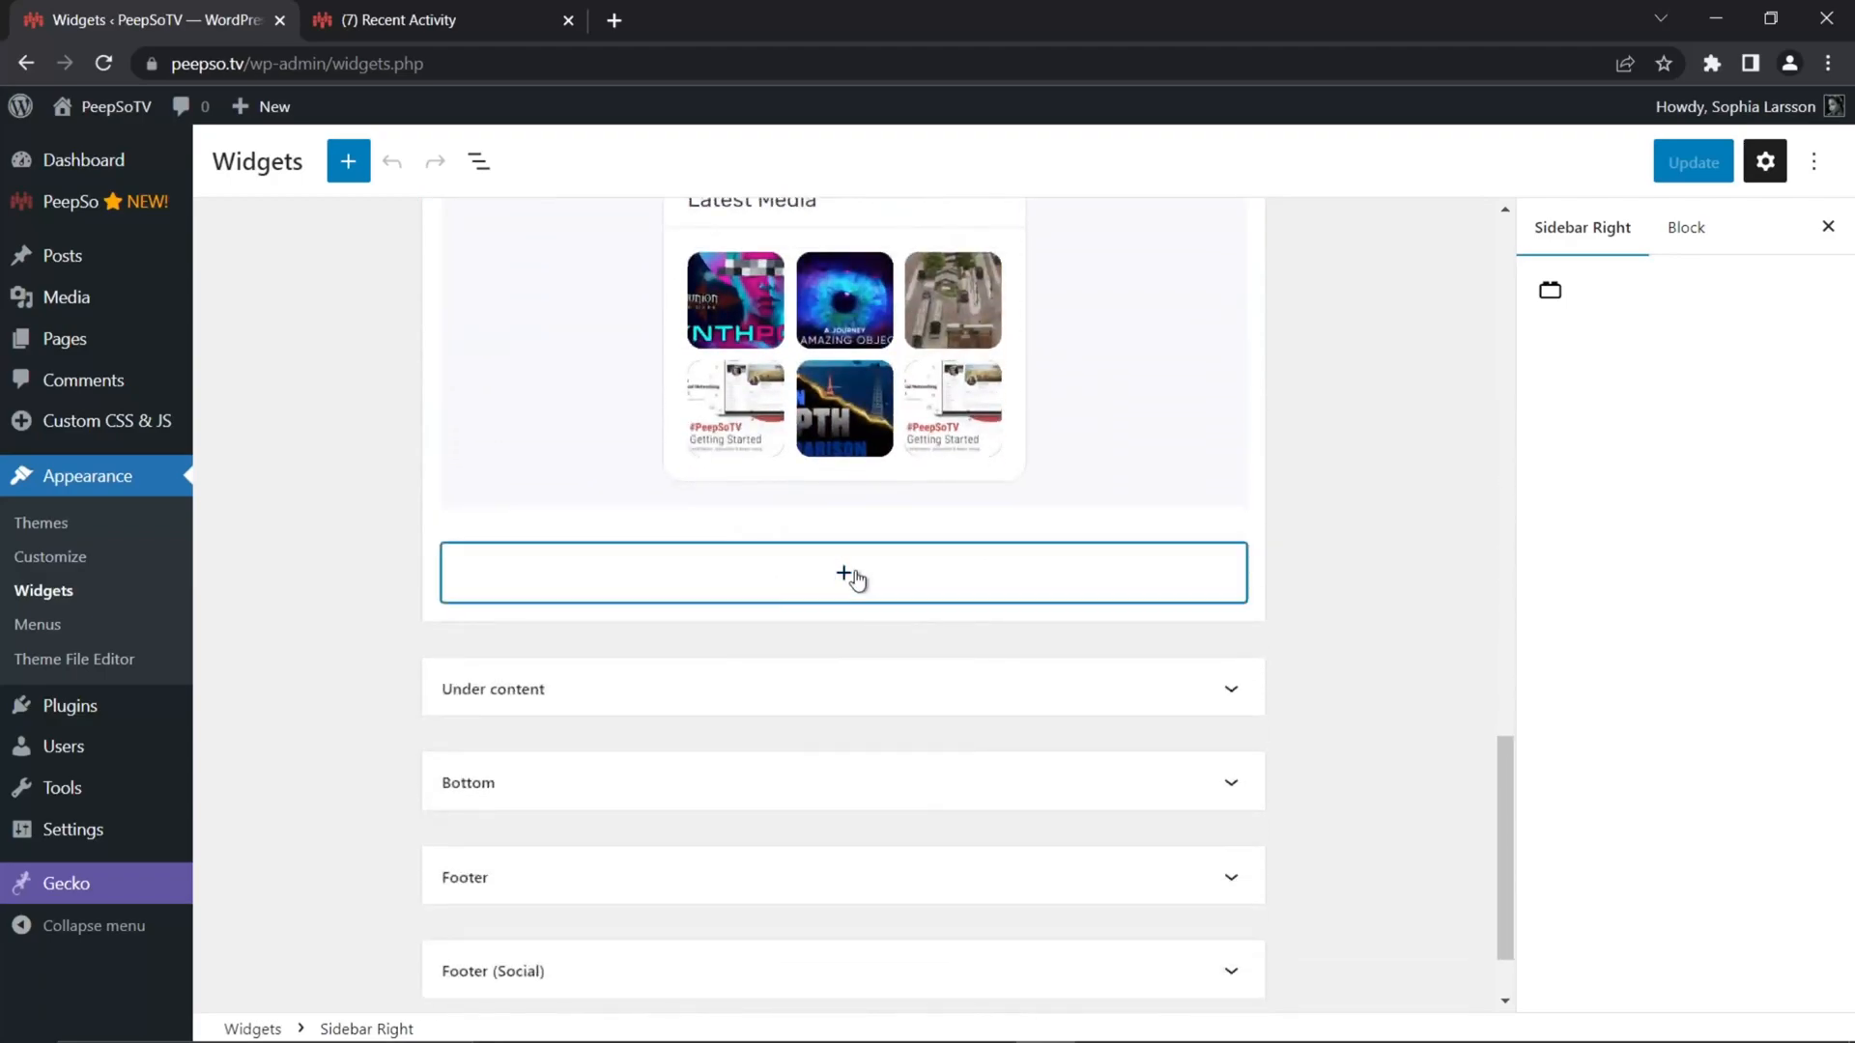
left_click(855, 578)
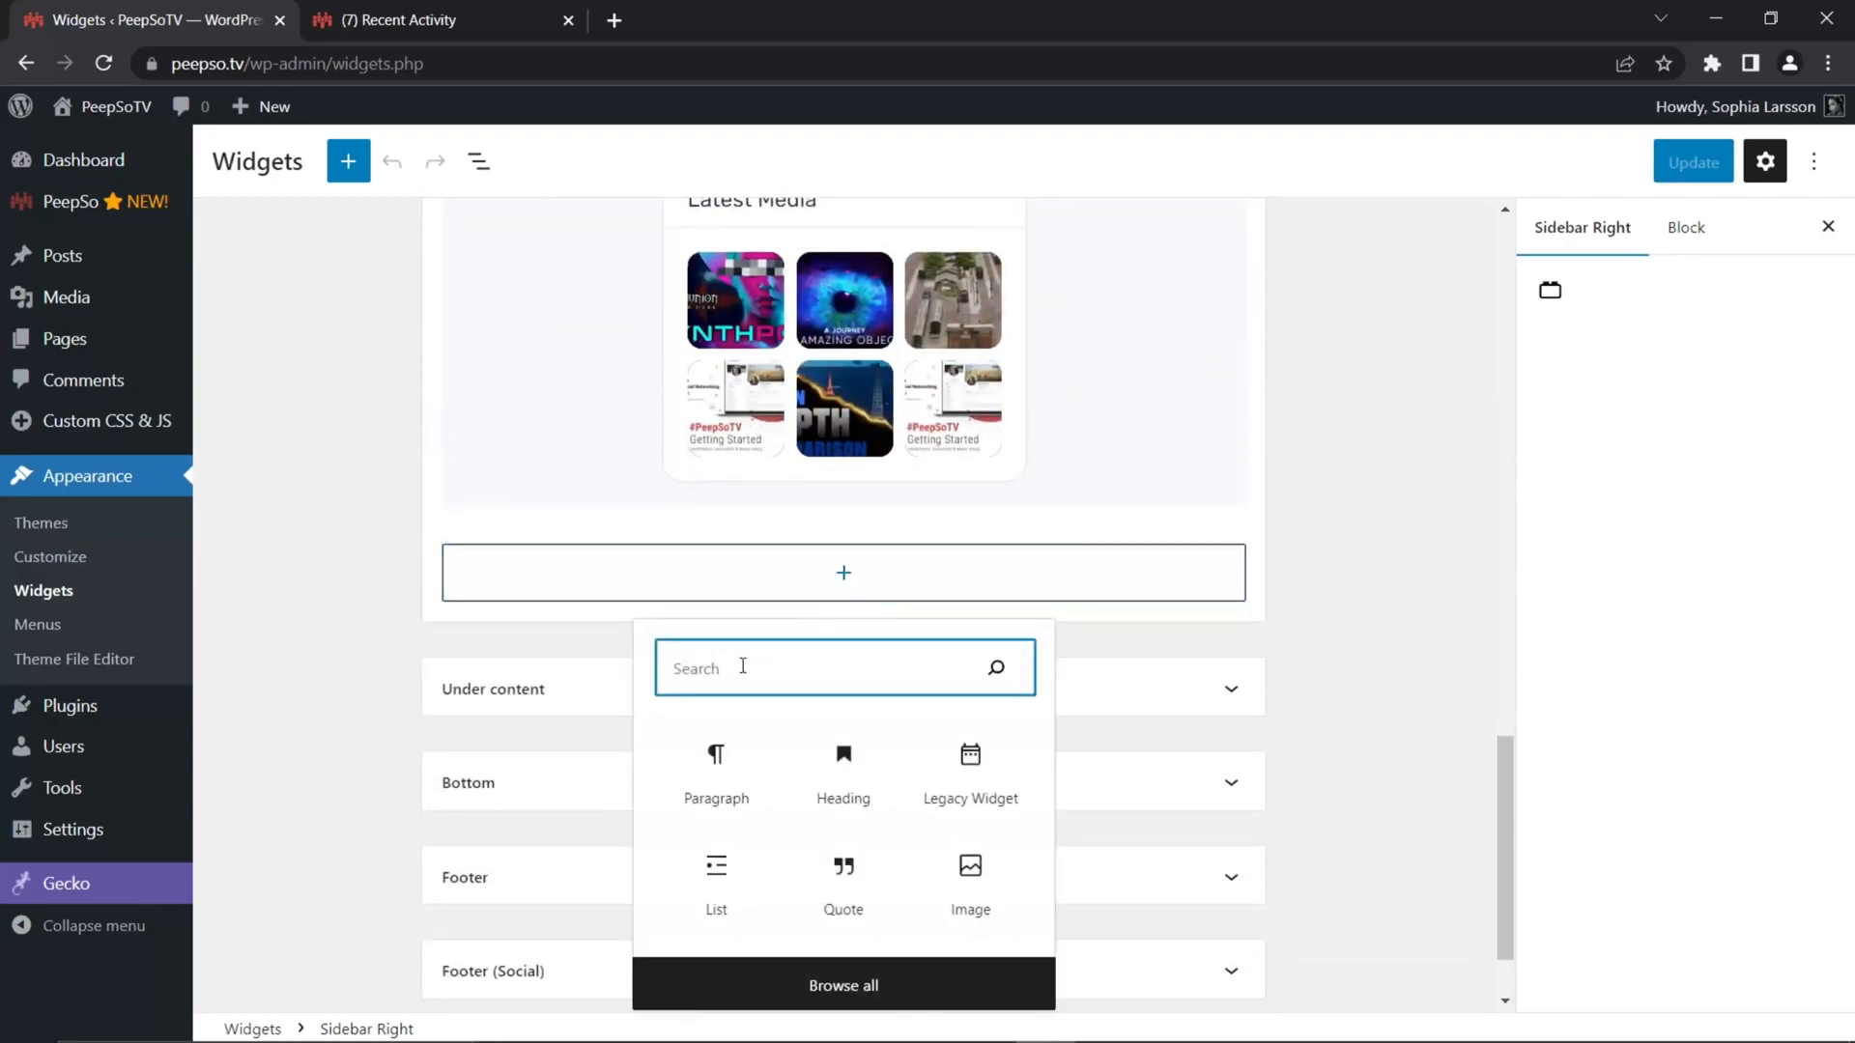
type("hash")
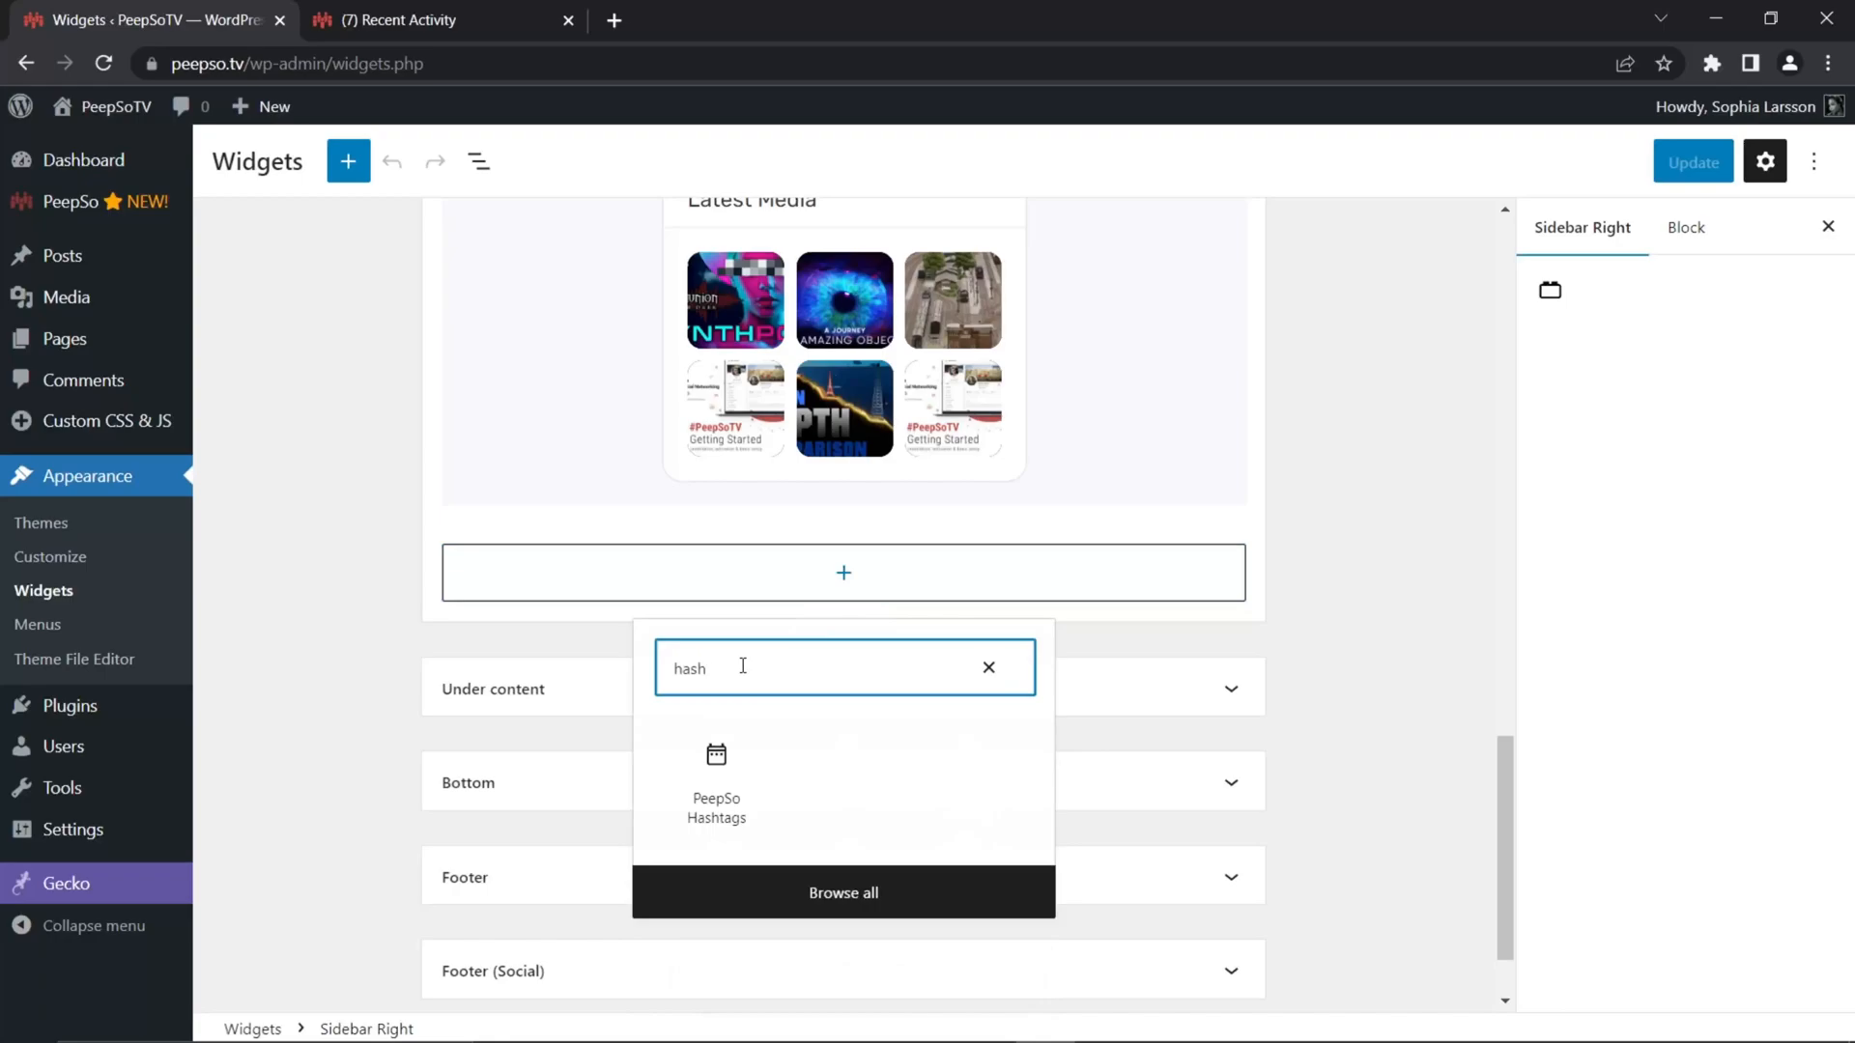
left_click(716, 768)
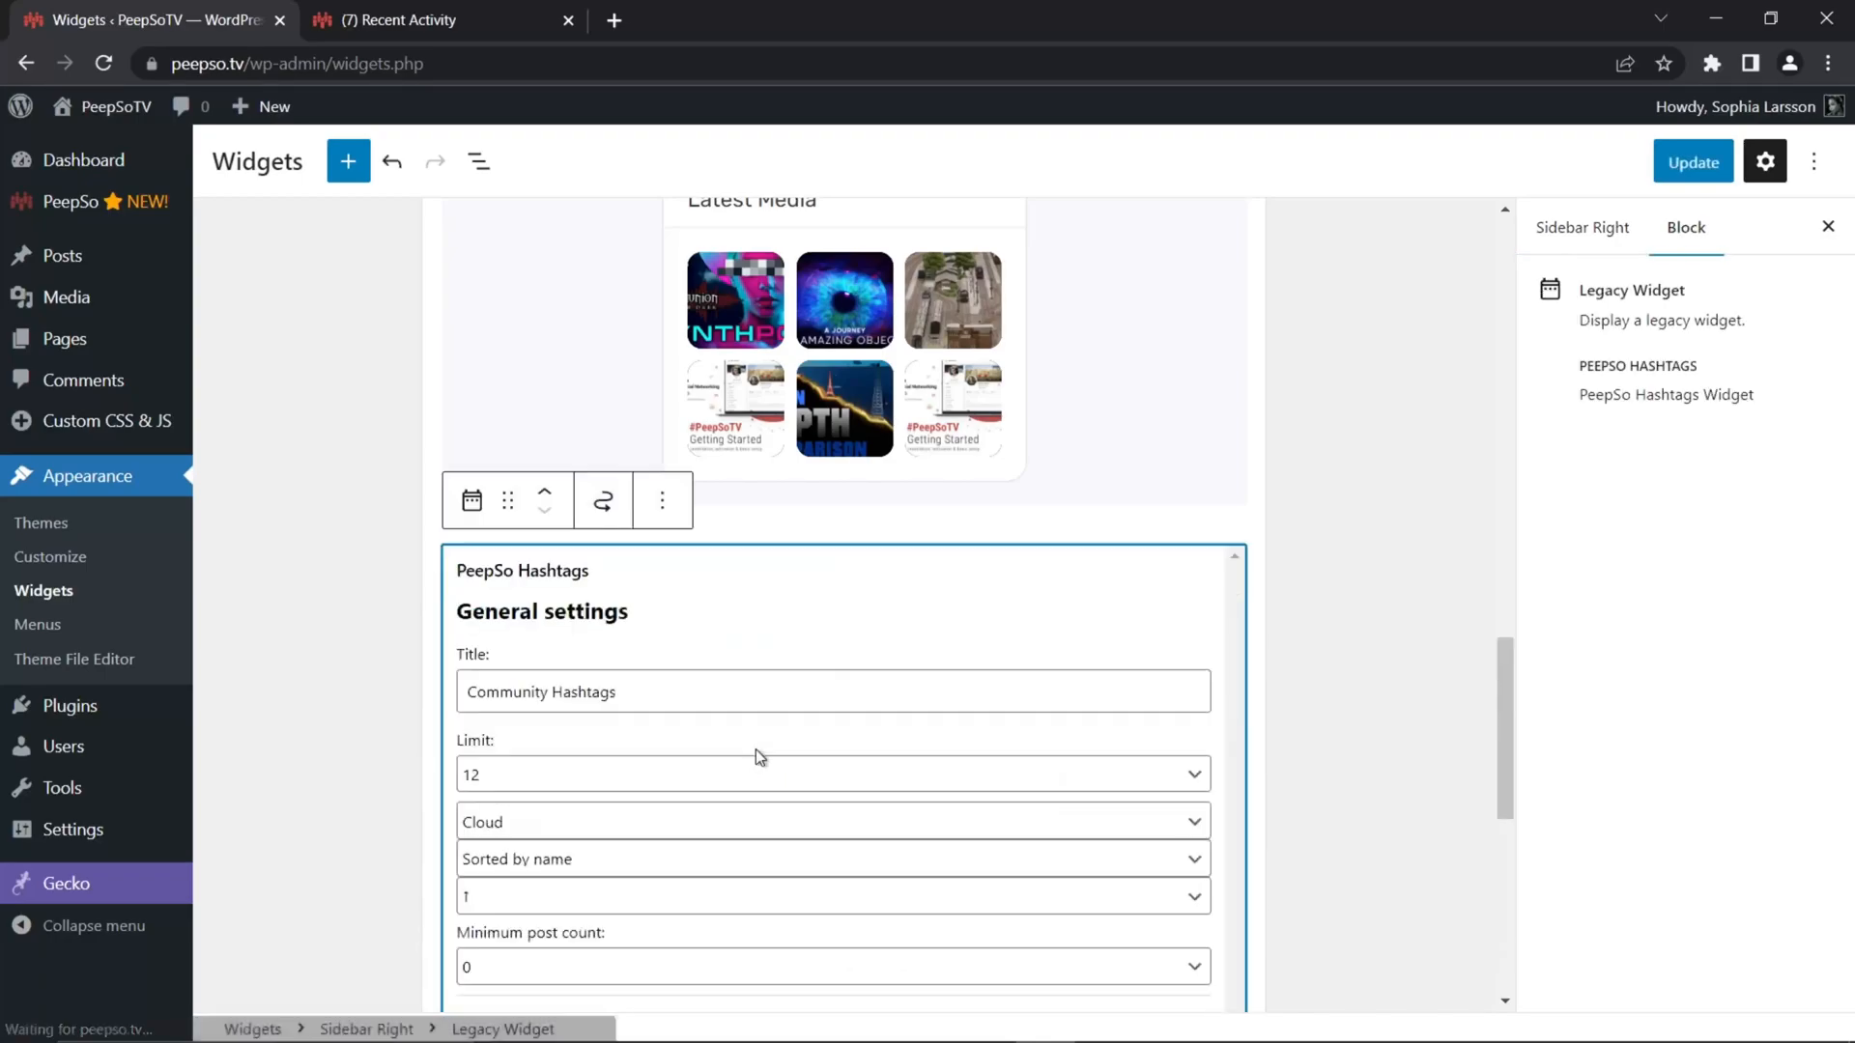
Move the PeepSo Hashtags widget up to the first place in Sidebar Right and save the widgets
left_click(551, 497)
left_click(551, 498)
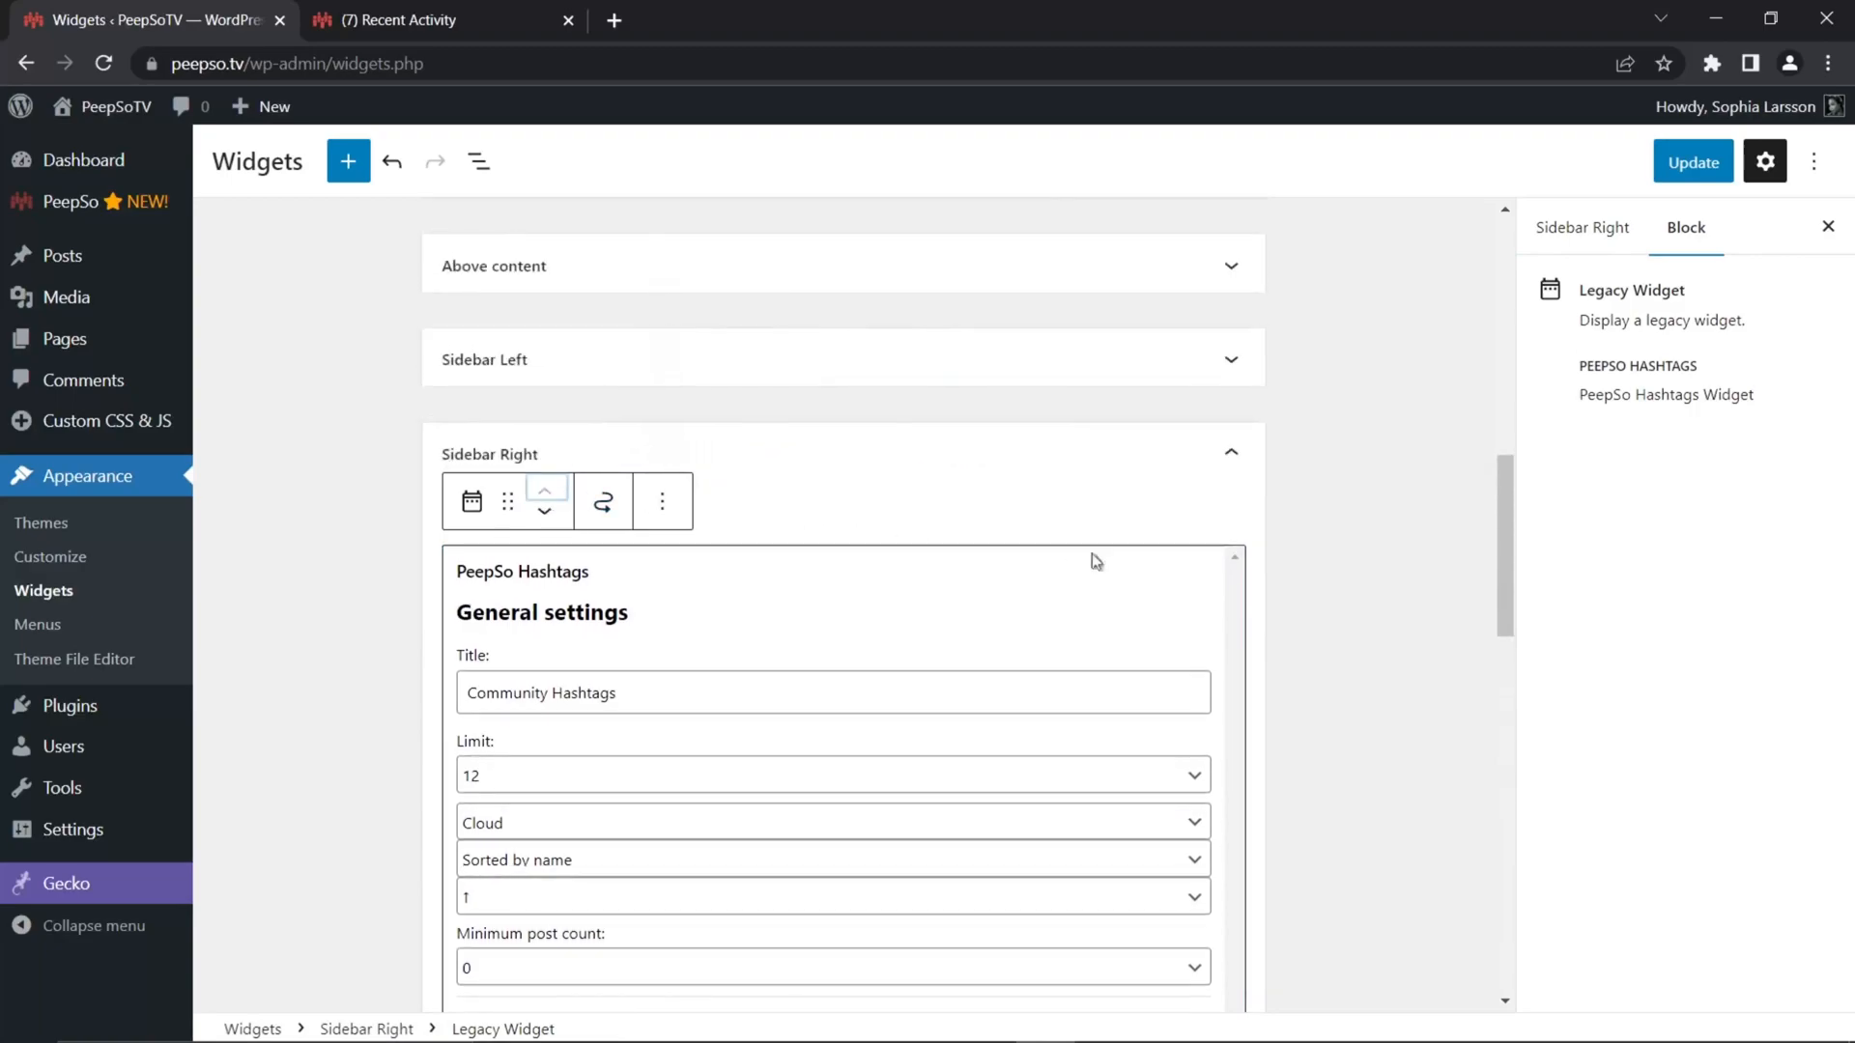
left_click(1692, 162)
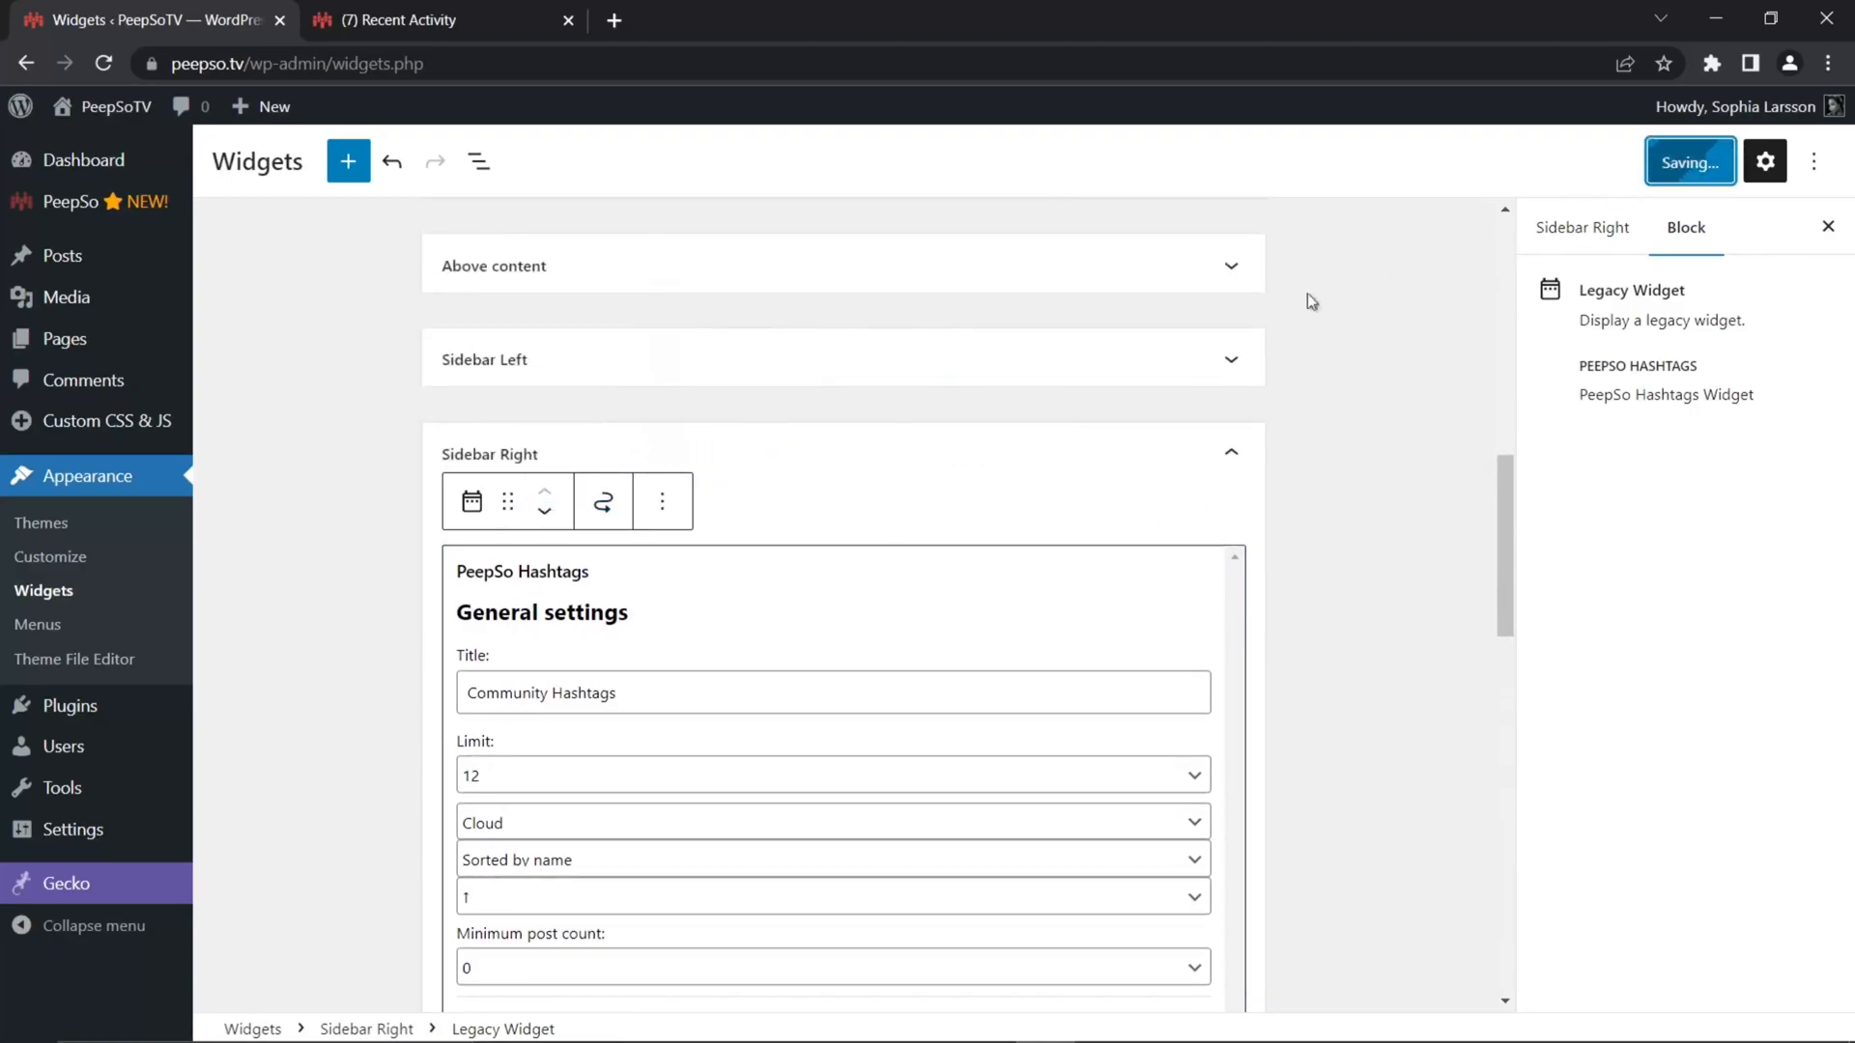
Review the hashtags widget's display style choices, keeping Cloud, and its sorting choices, and preview the widget
scroll(936, 497, "down", 1)
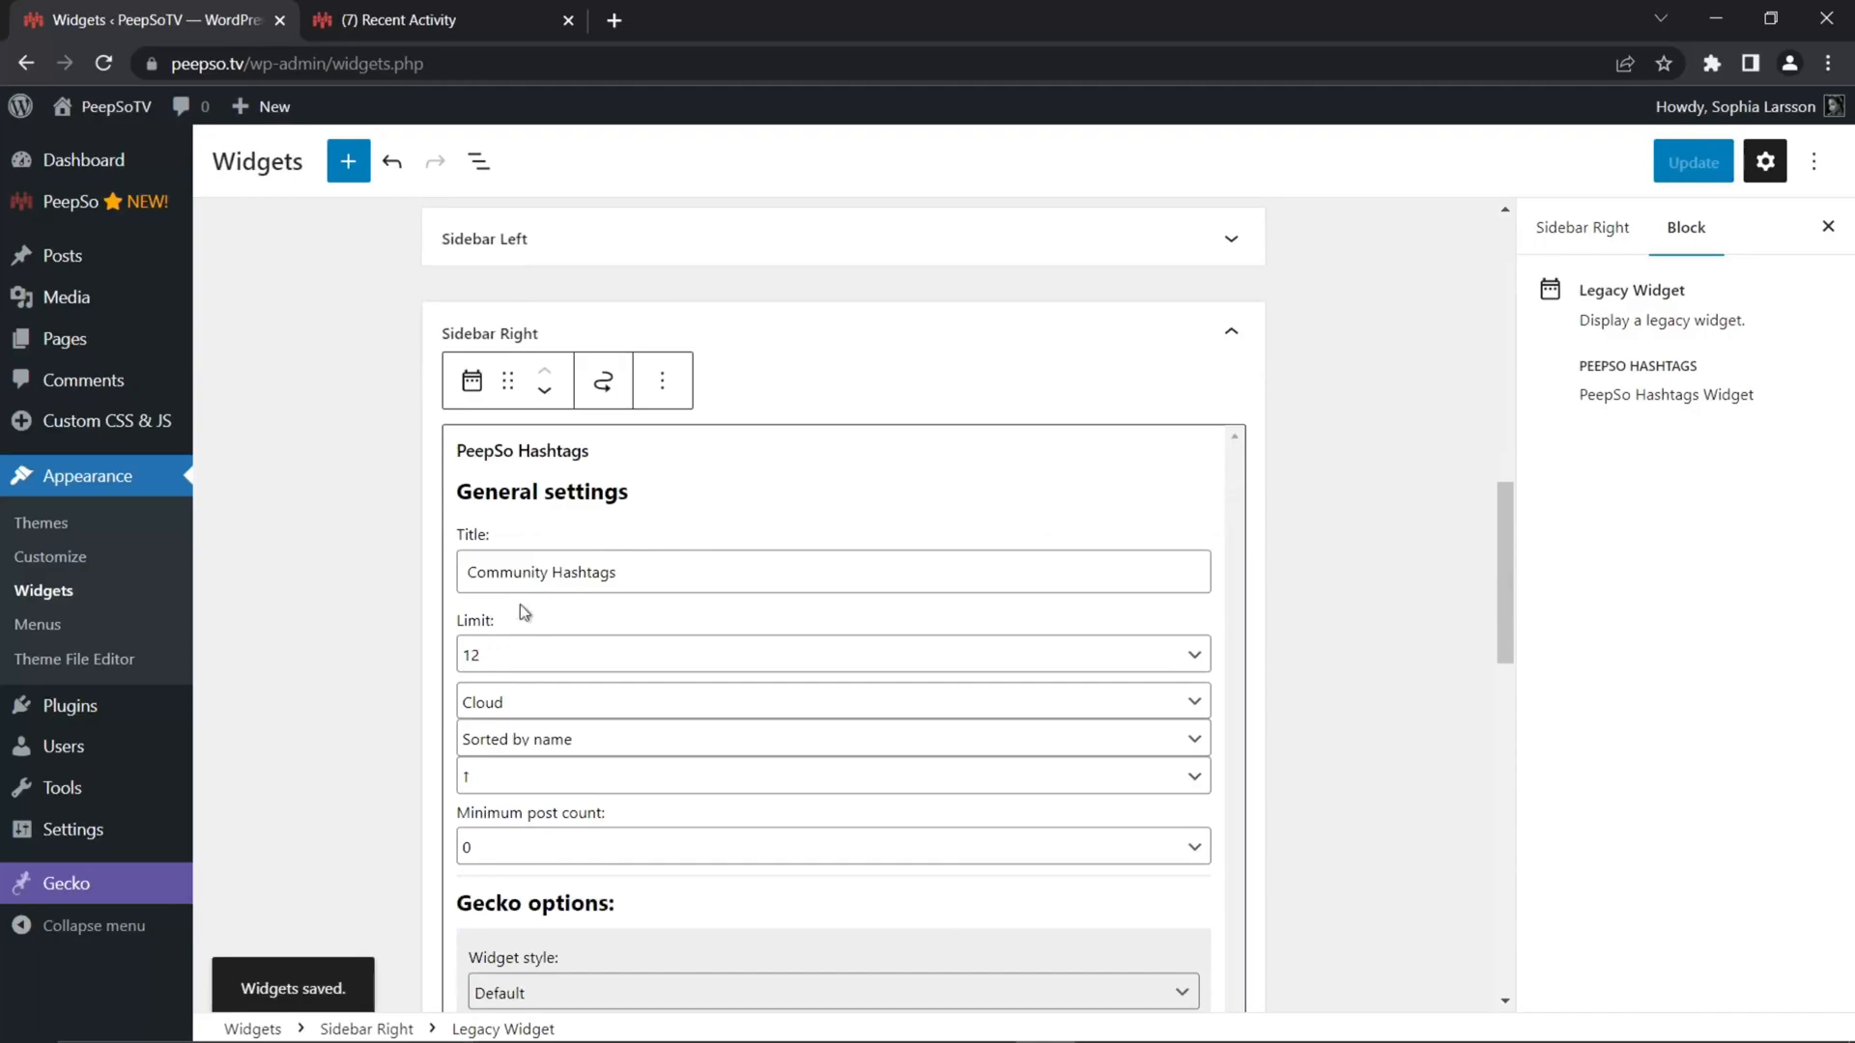
scroll(516, 613, "down", 1)
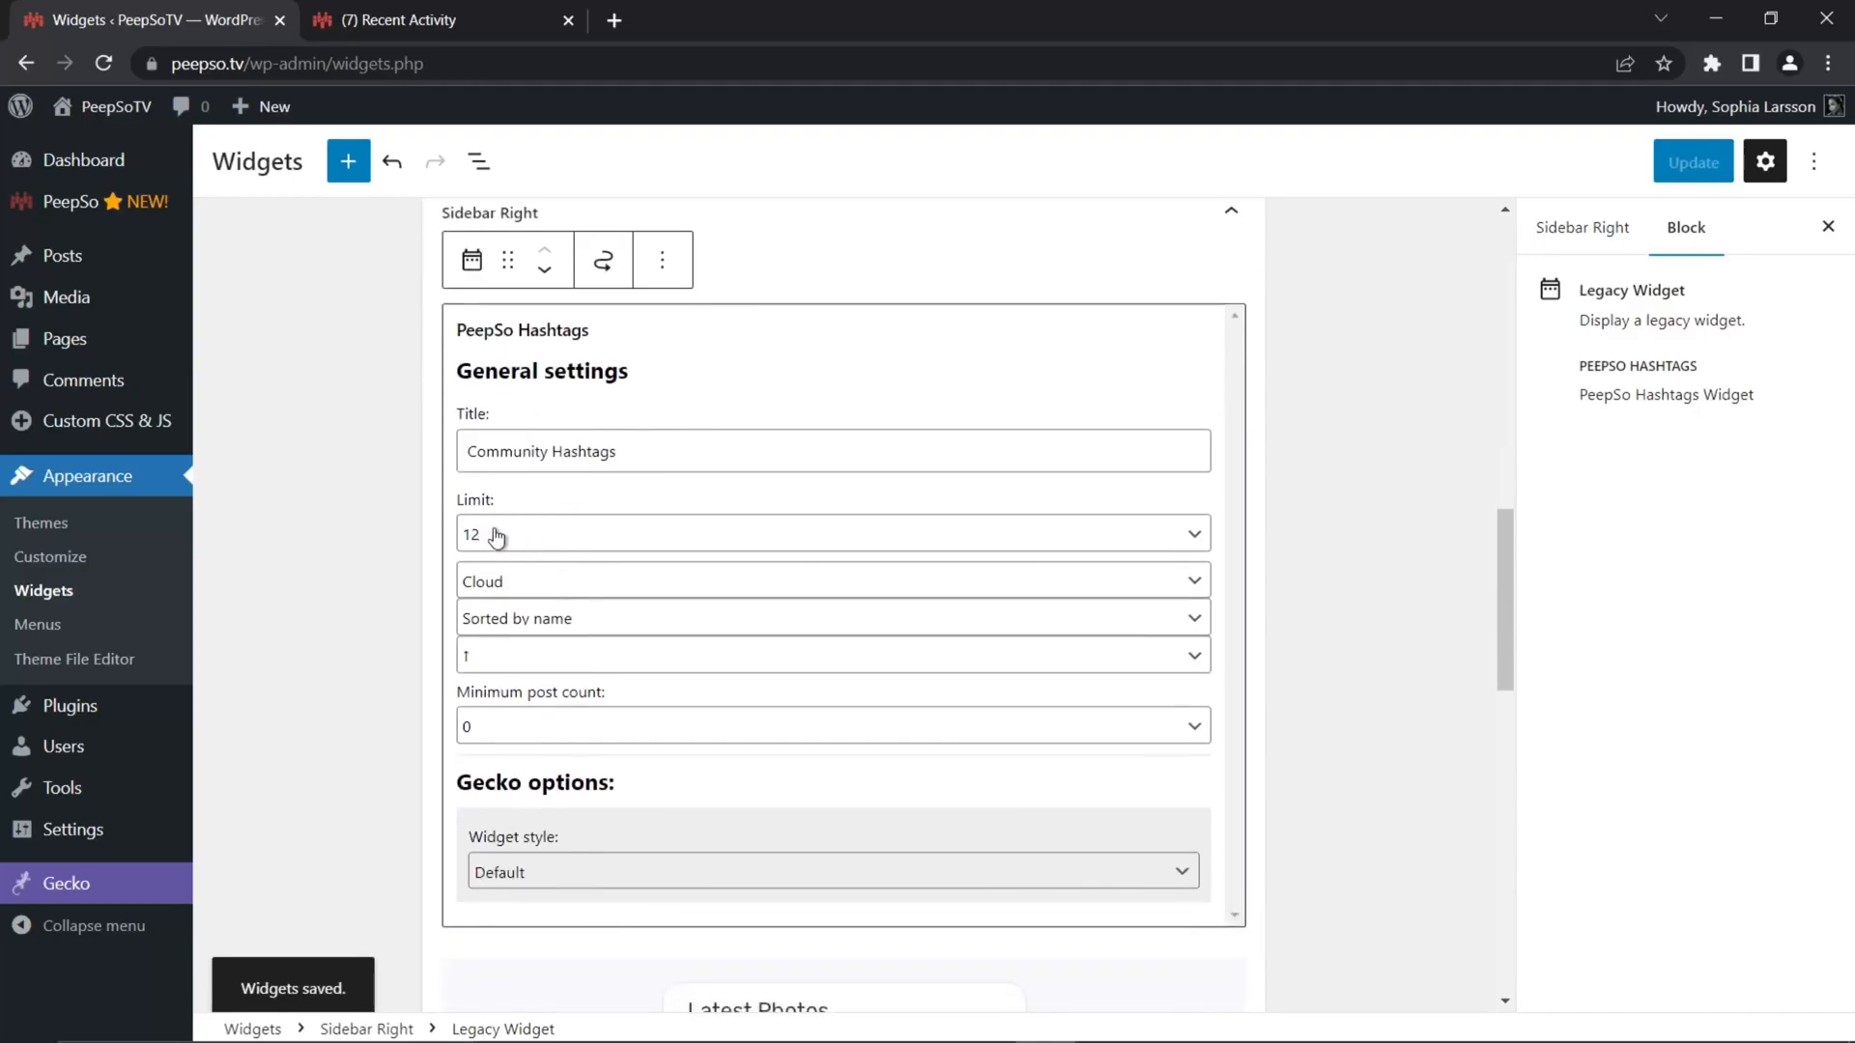
left_click(573, 586)
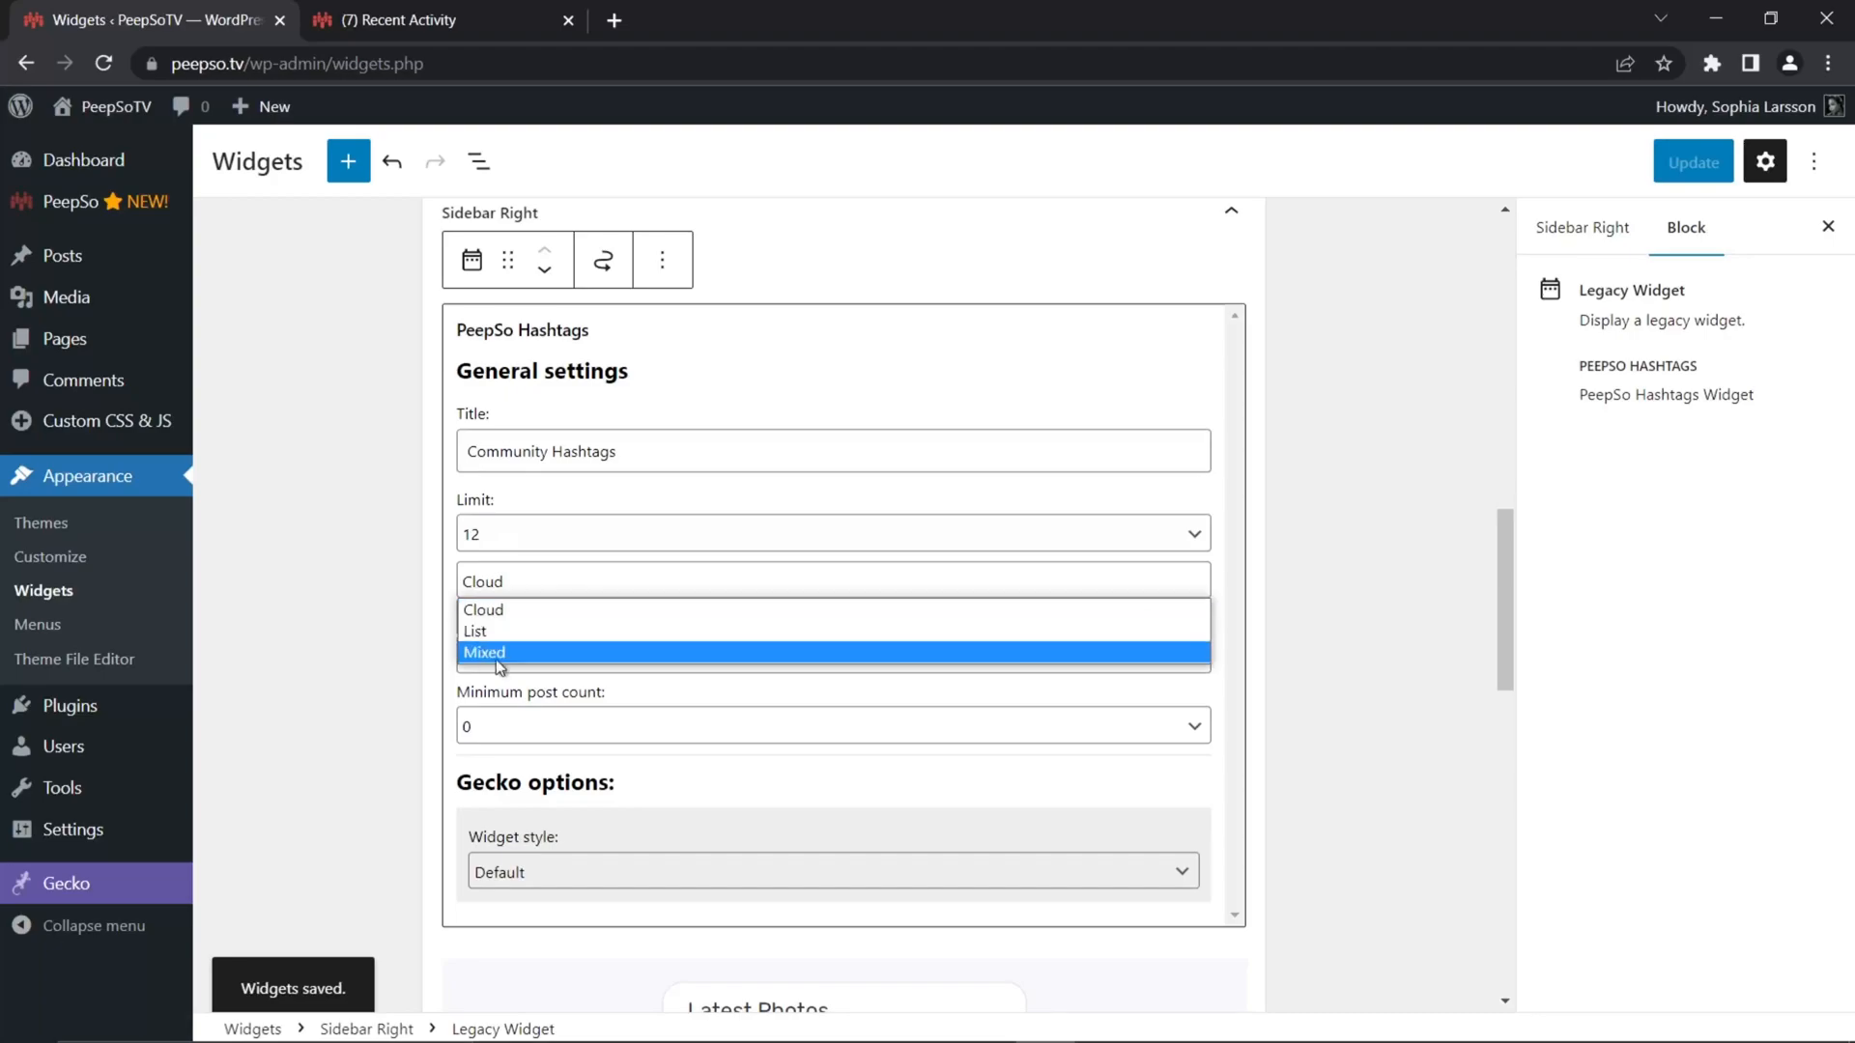
left_click(465, 608)
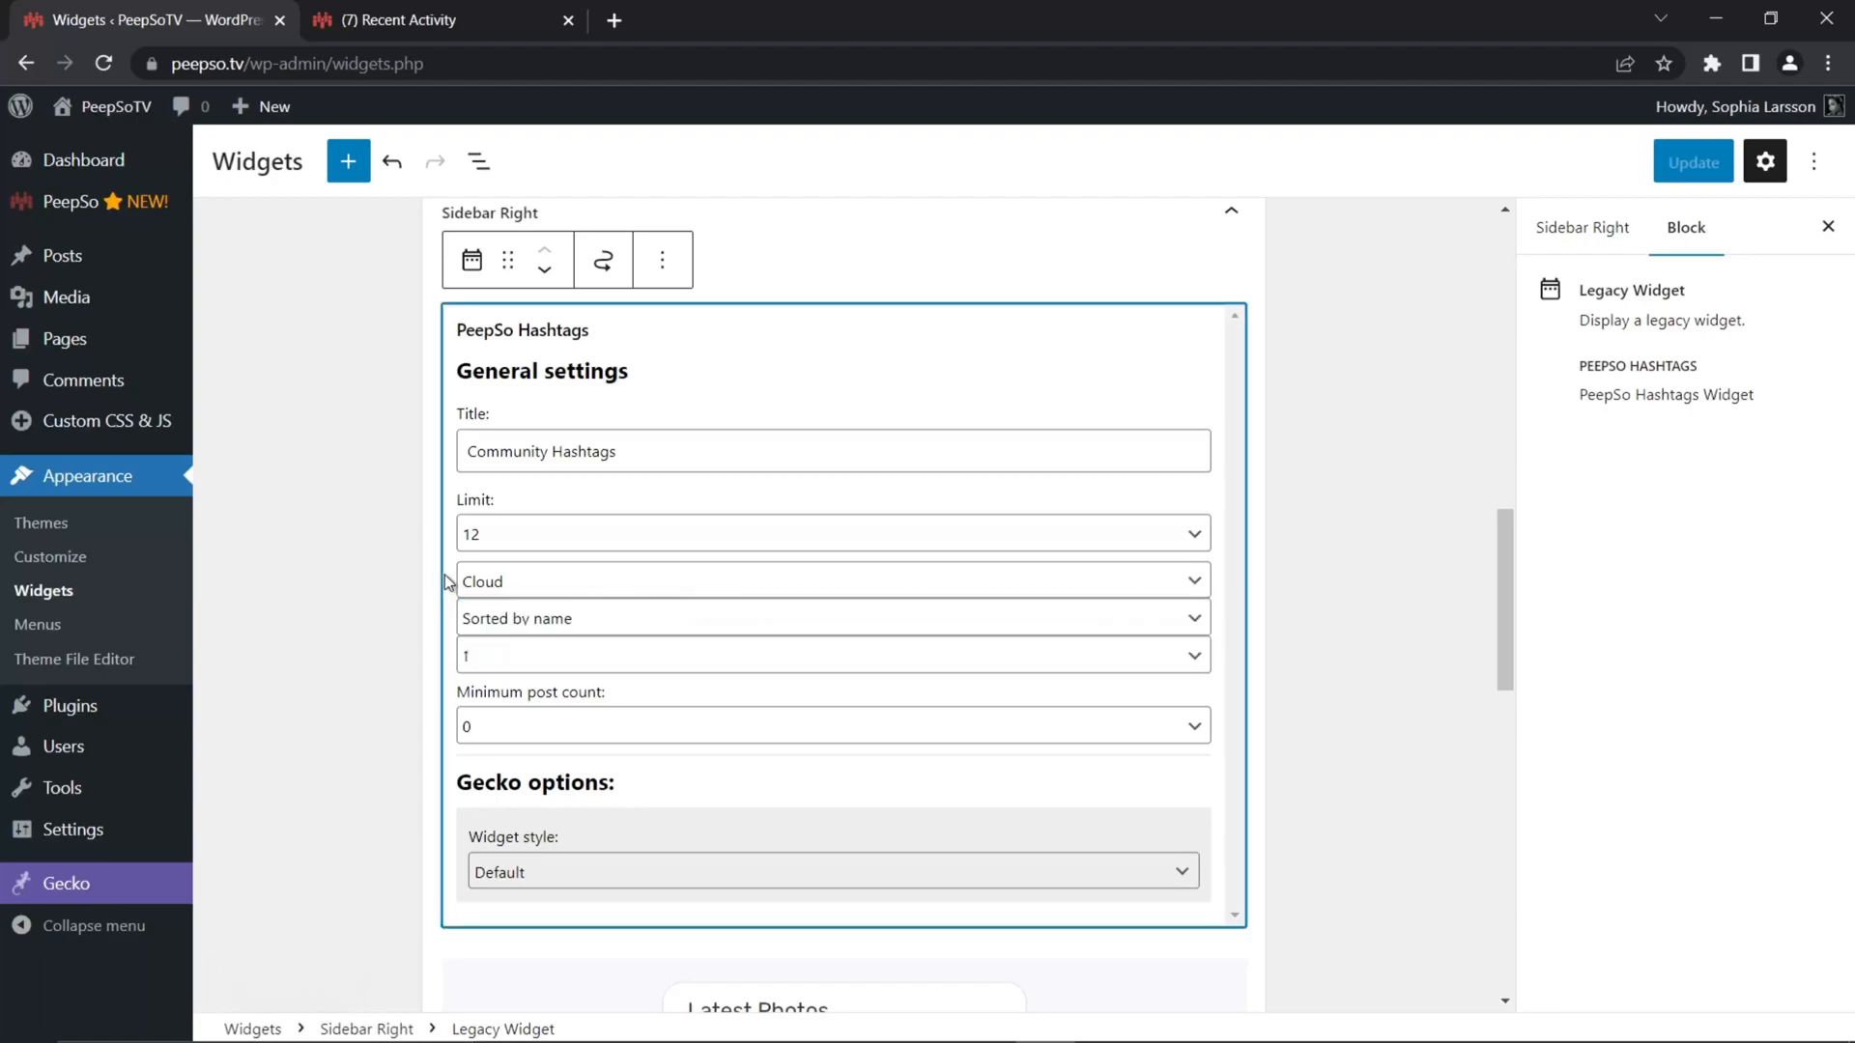
left_click(622, 618)
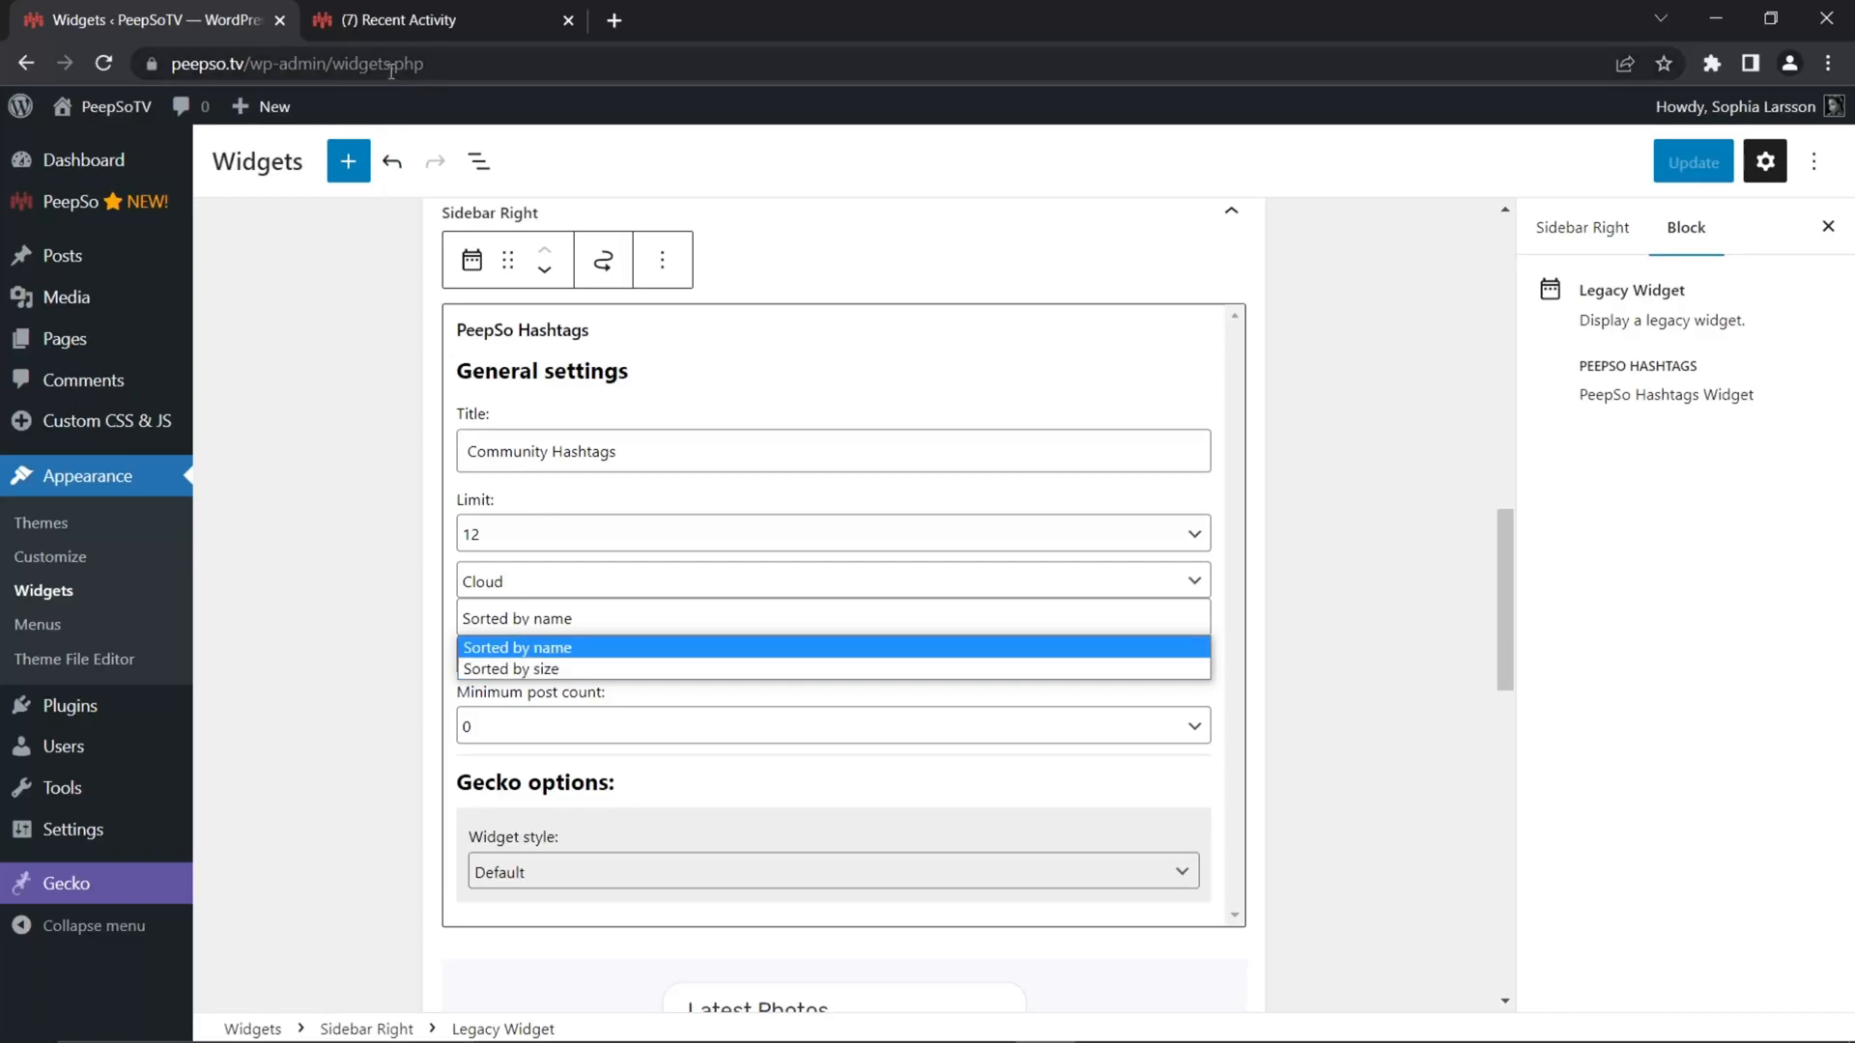
left_click(353, 510)
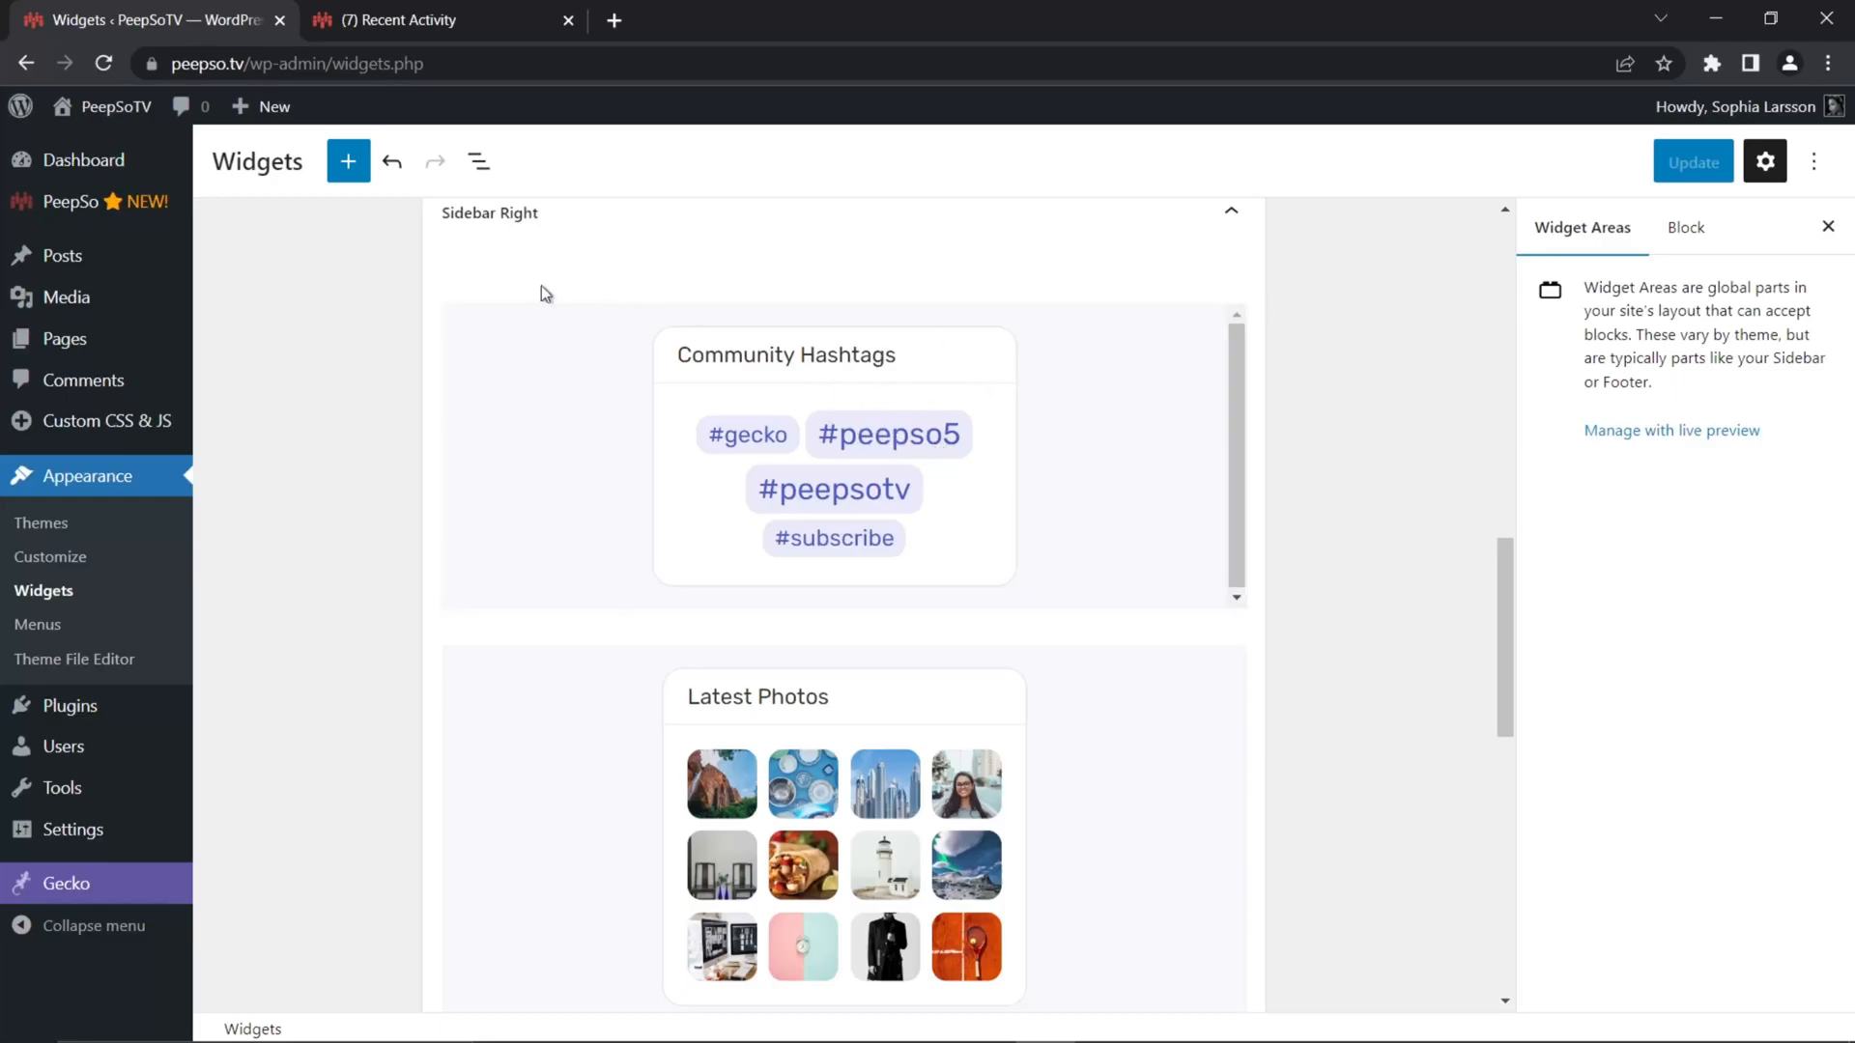
Reopen the Community Hashtags widget's settings and examine its sorting and minimum post count choices
scroll(509, 484, "up", 3)
left_click(606, 486)
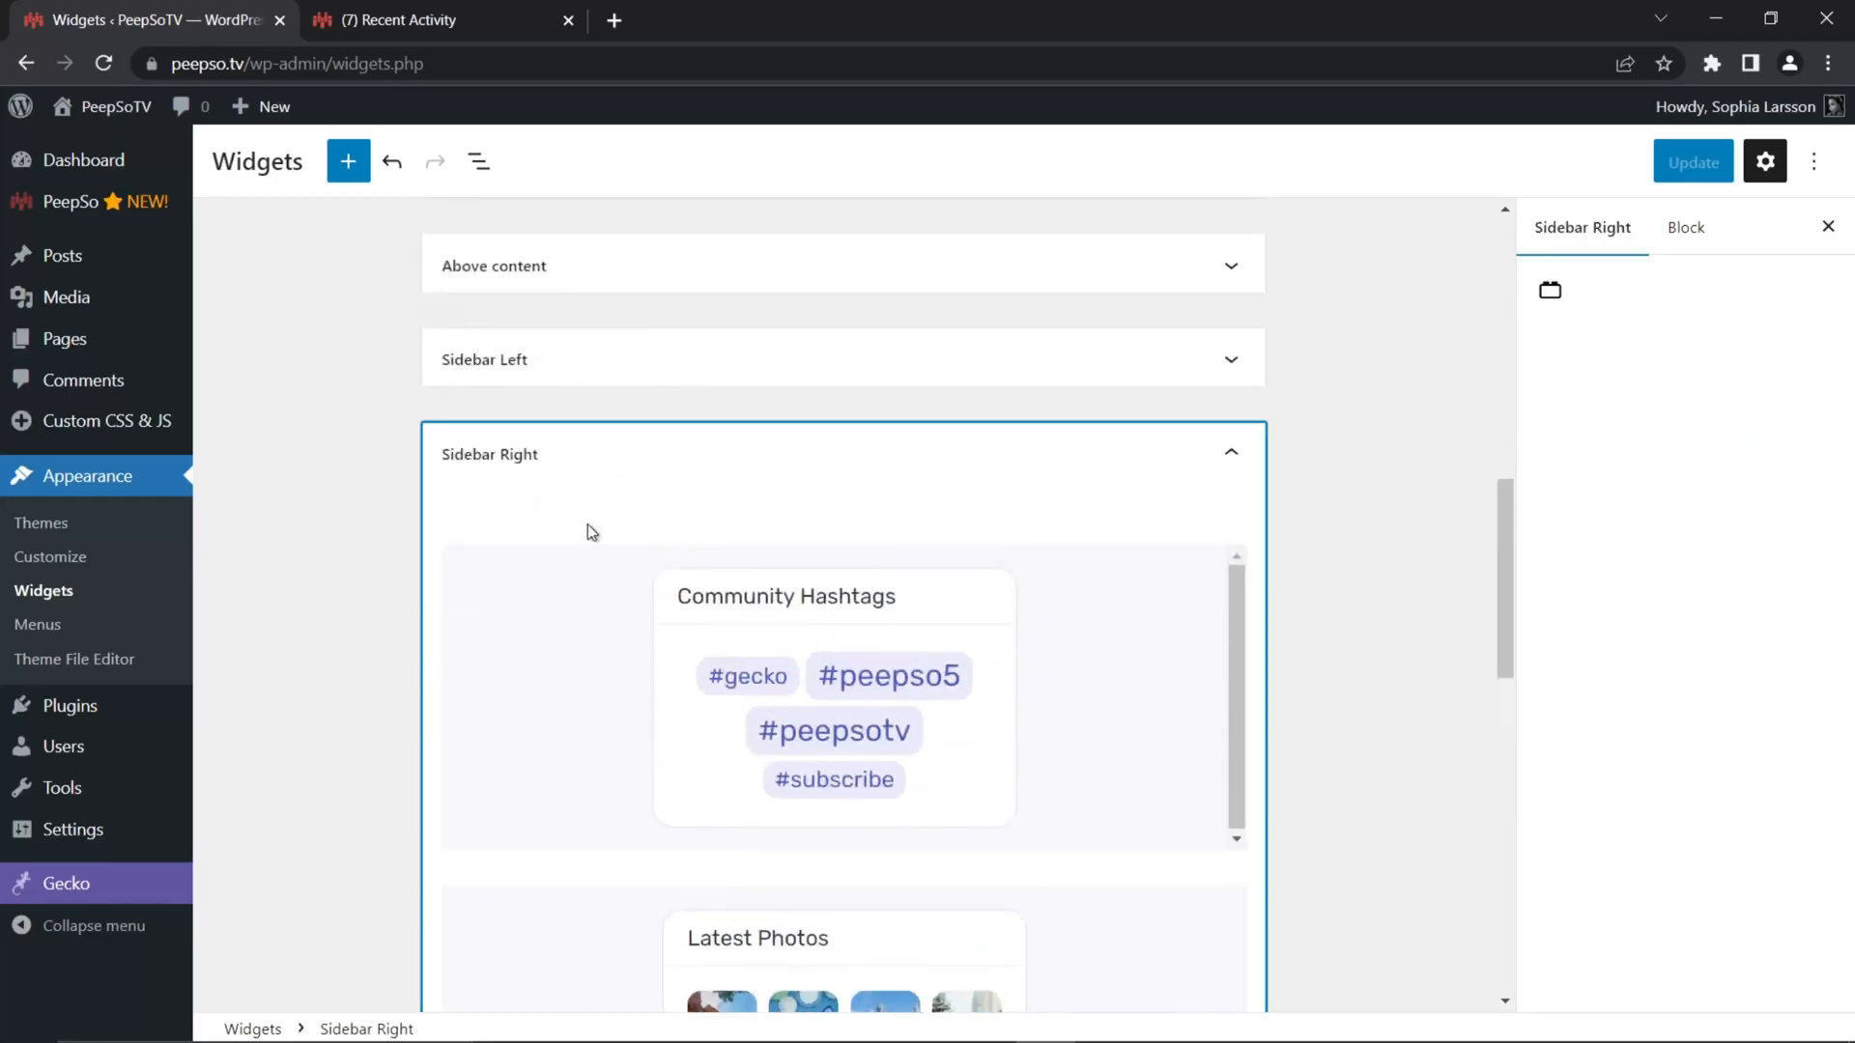
left_click(618, 591)
scroll(780, 622, "down", 3)
left_click(609, 623)
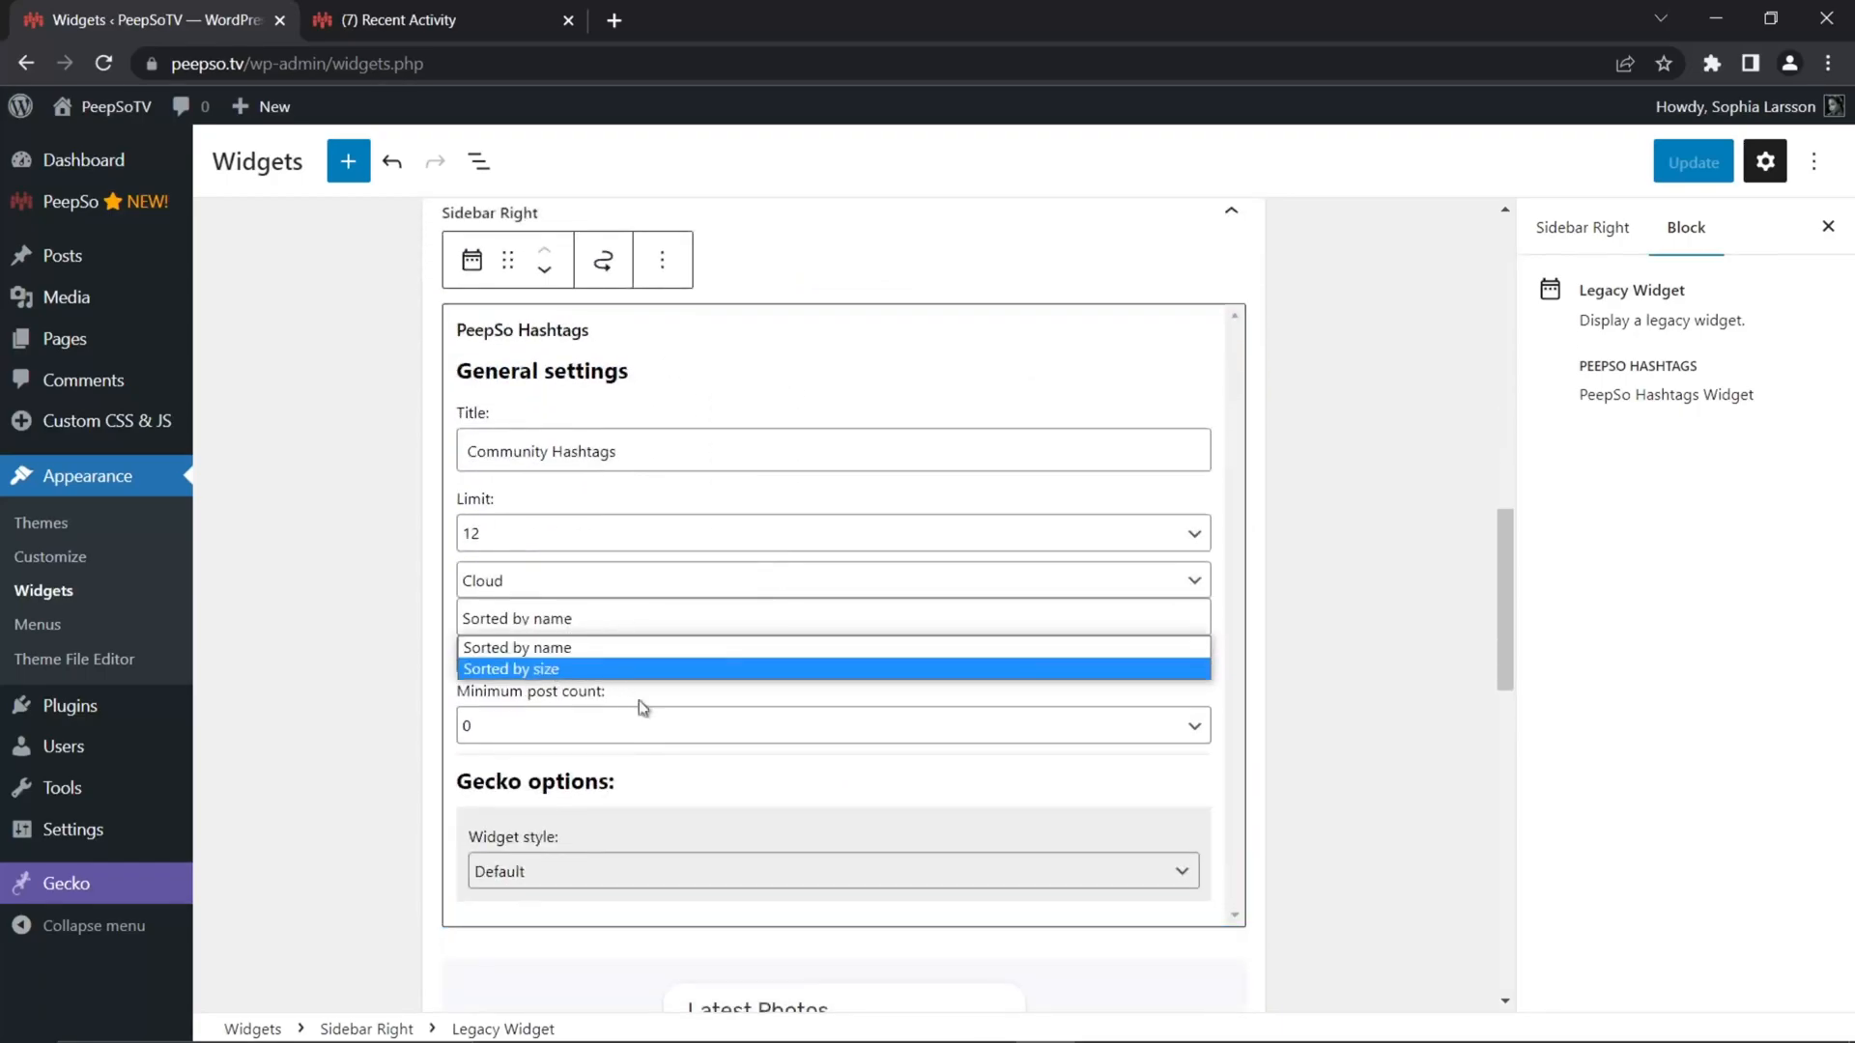
left_click(655, 759)
left_click(652, 723)
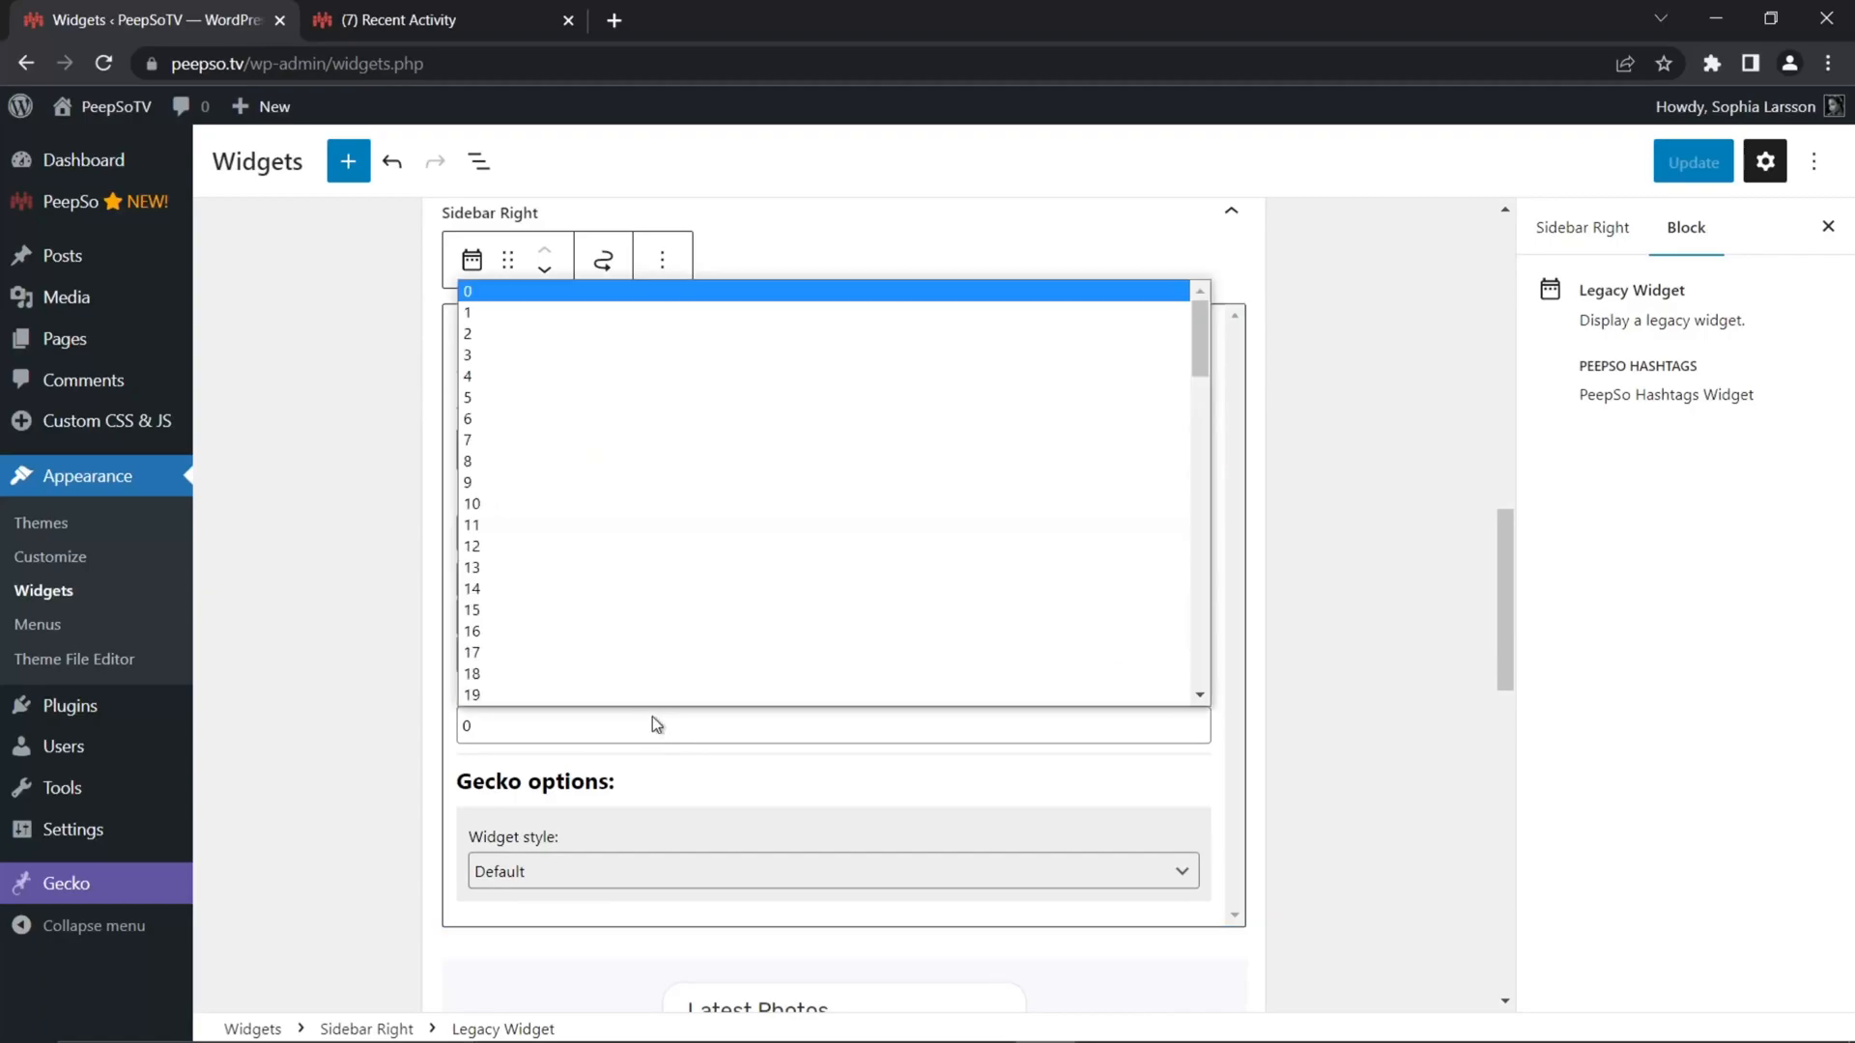
left_click(669, 781)
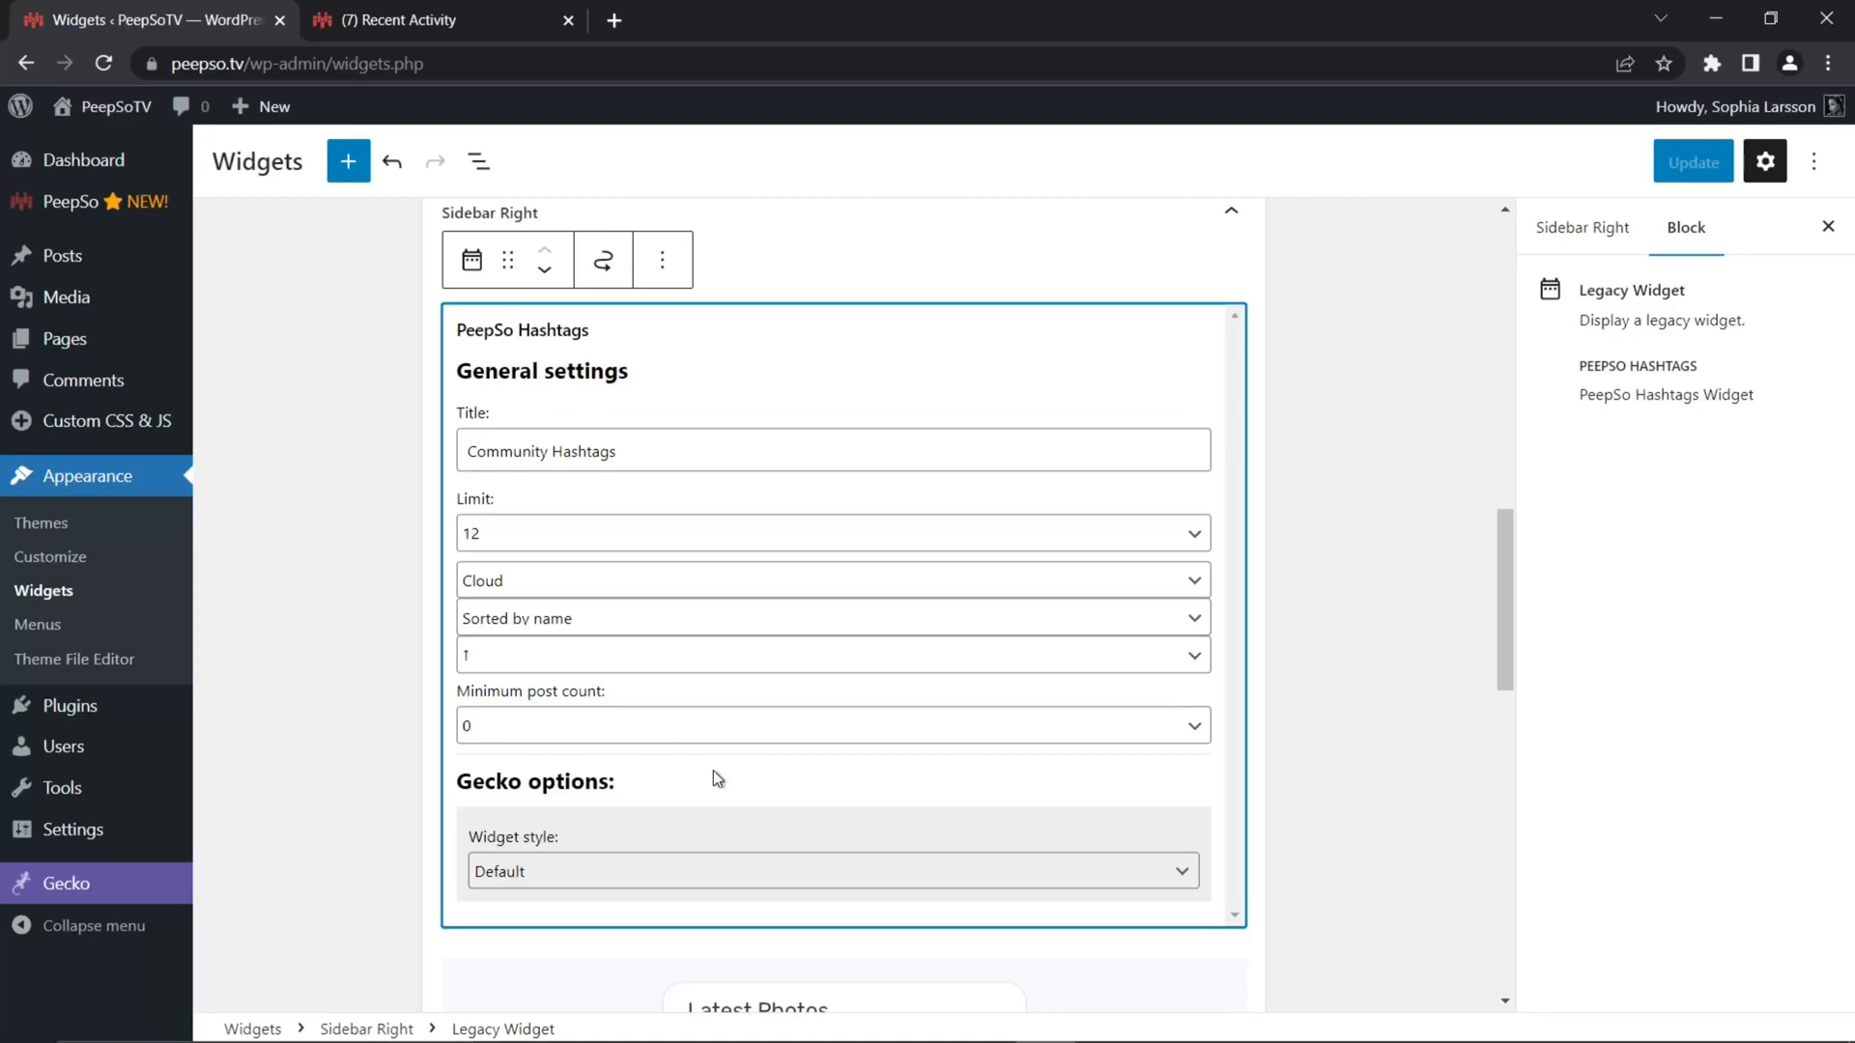
Try minimum post counts of 1 and 80 in the hashtags widget and preview the result
left_click(650, 729)
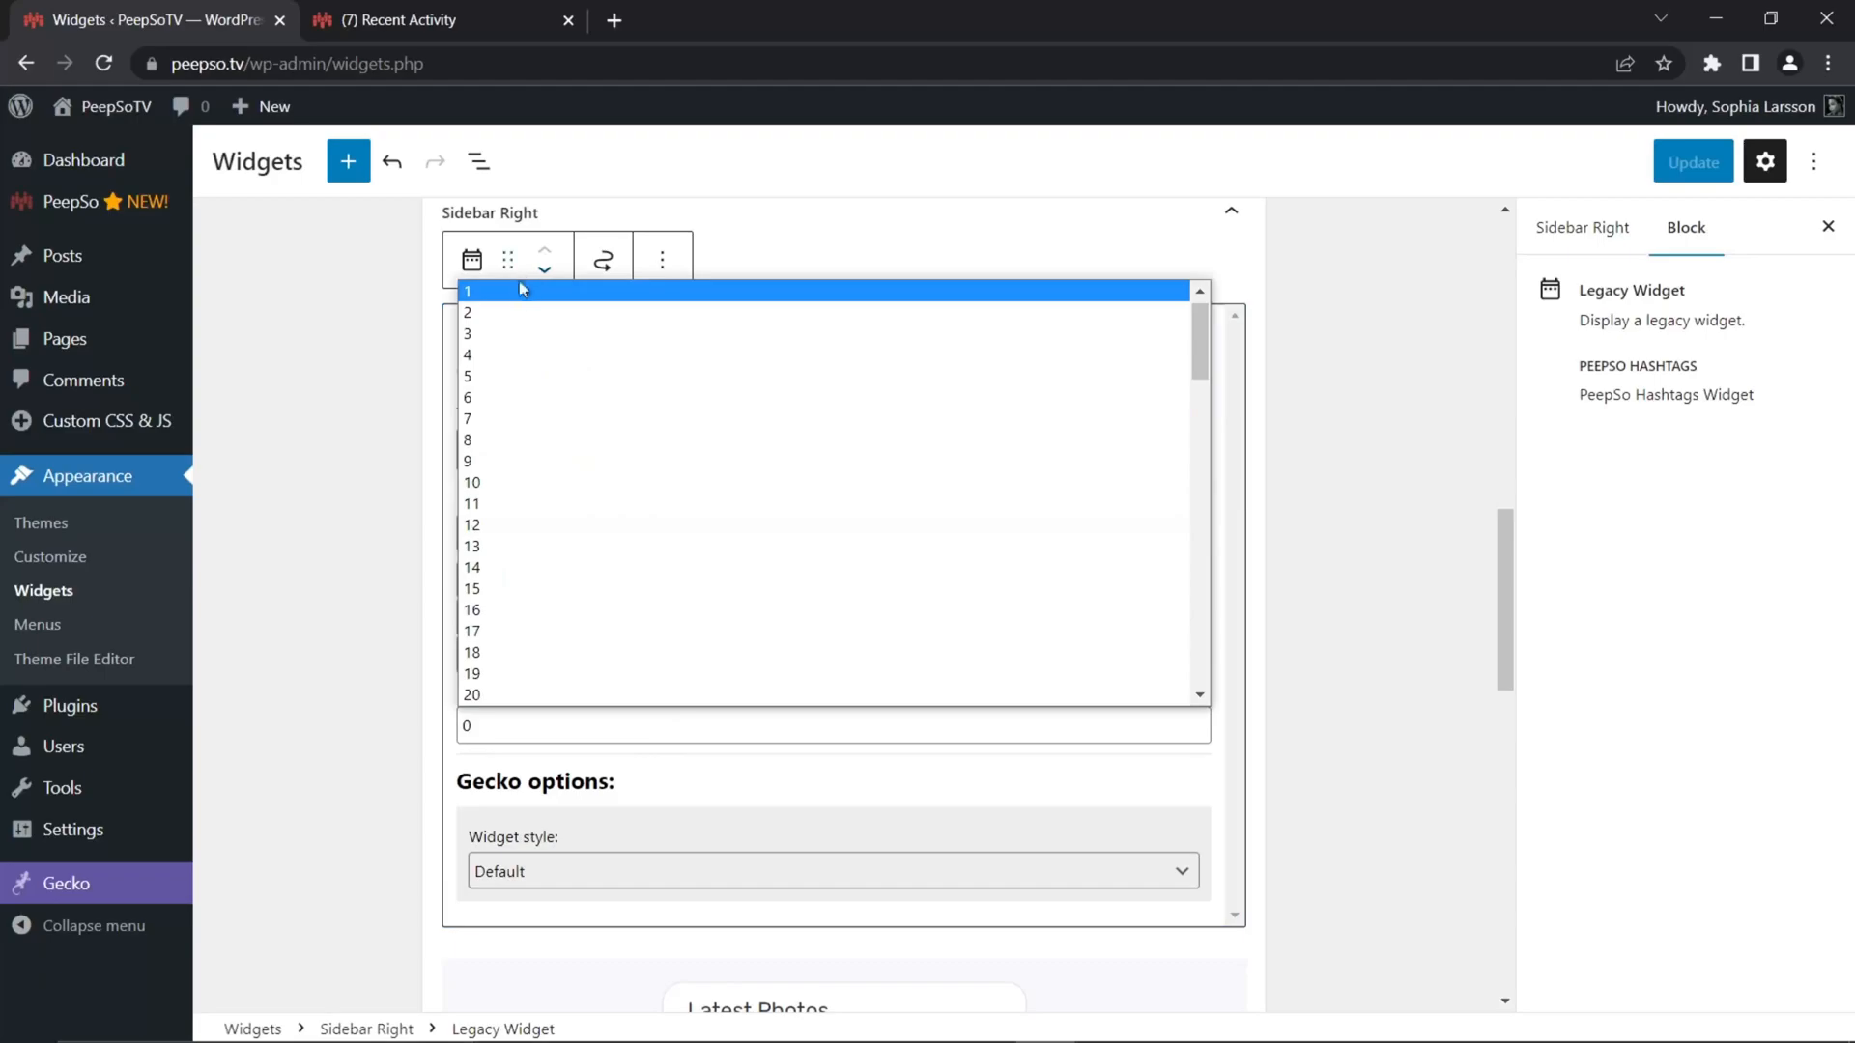
left_click(524, 288)
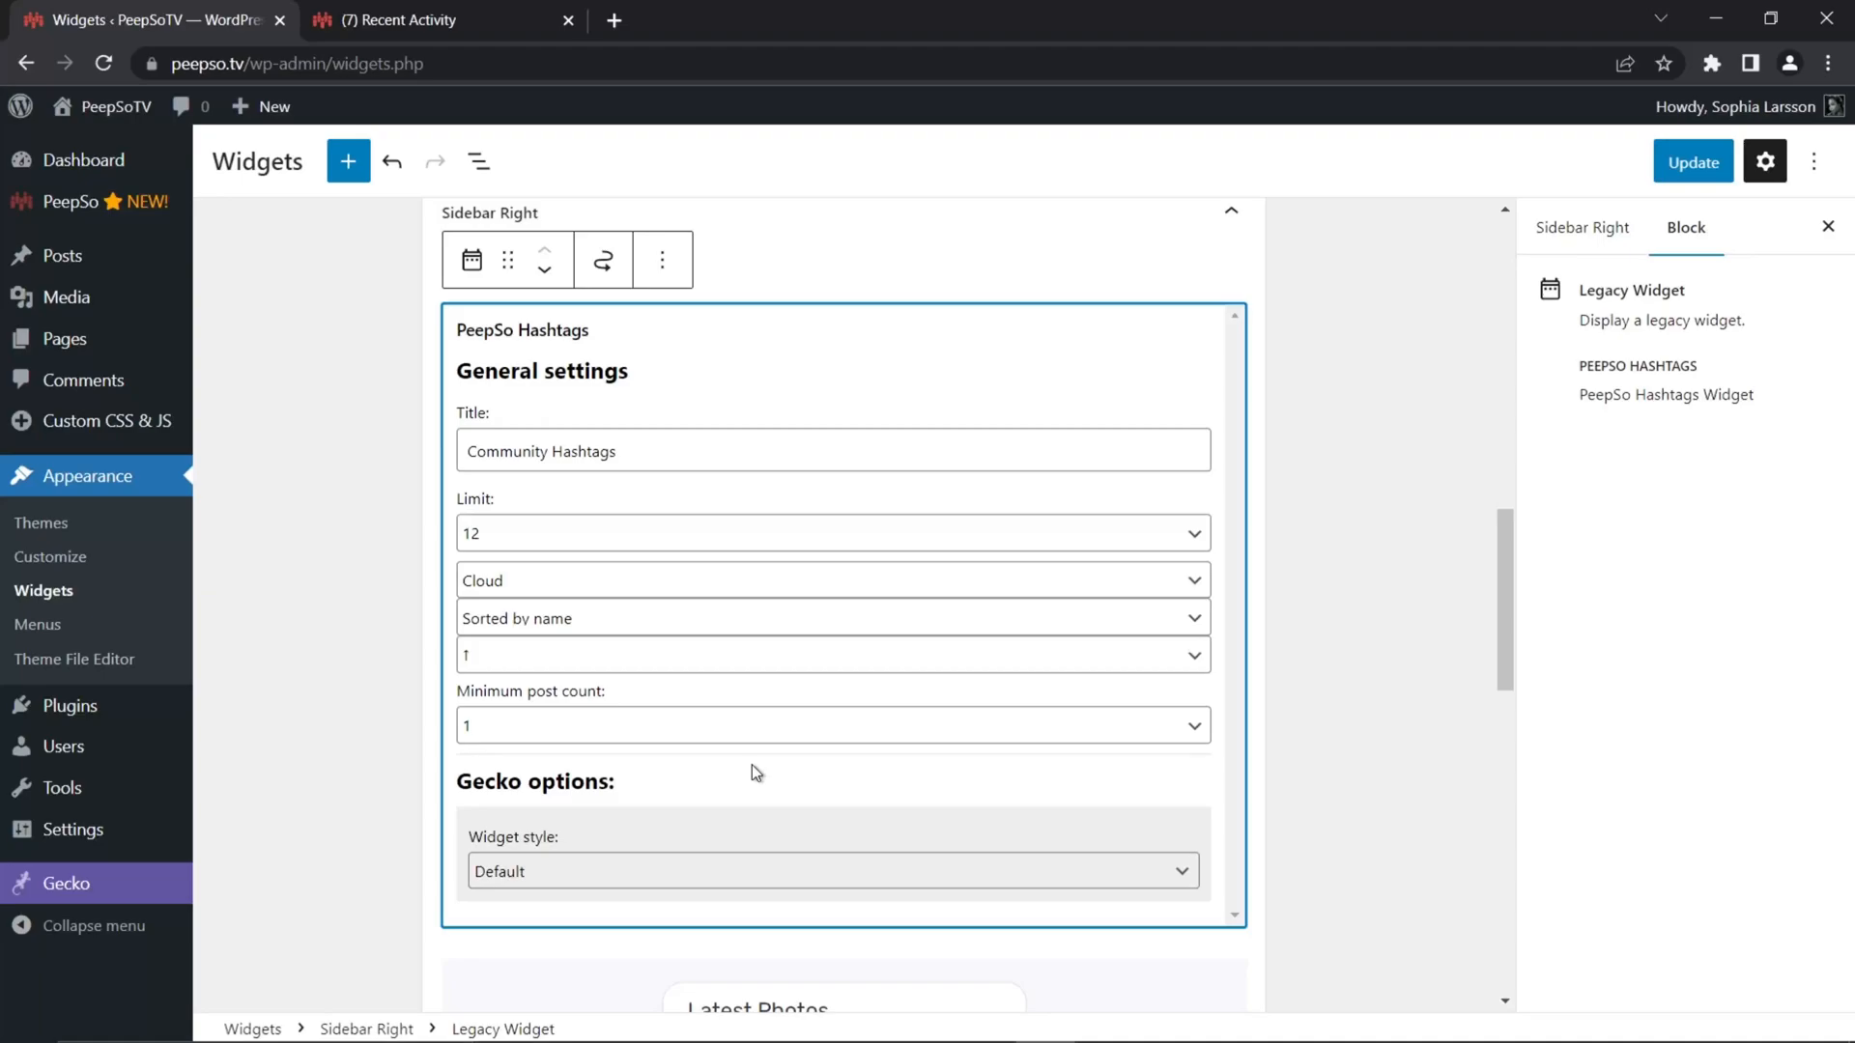
left_click(613, 730)
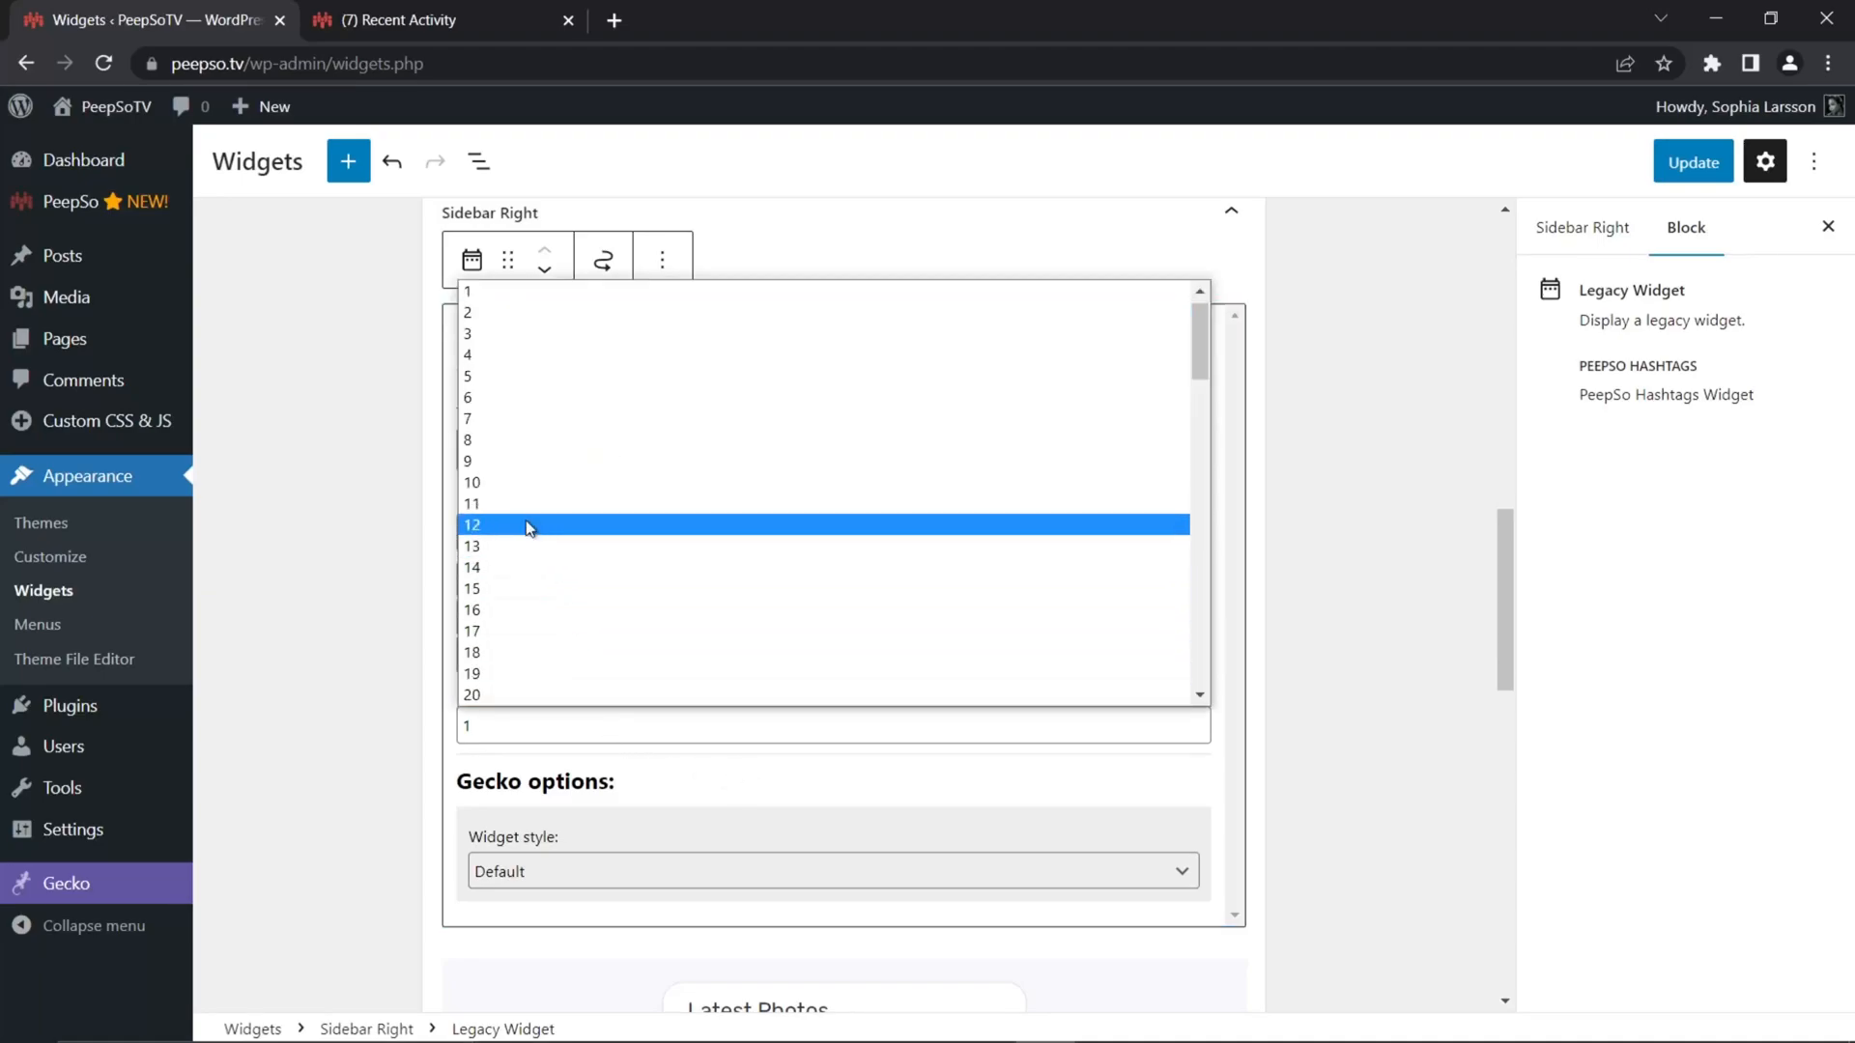
scroll(519, 522, "down", 10)
scroll(518, 522, "down", 8)
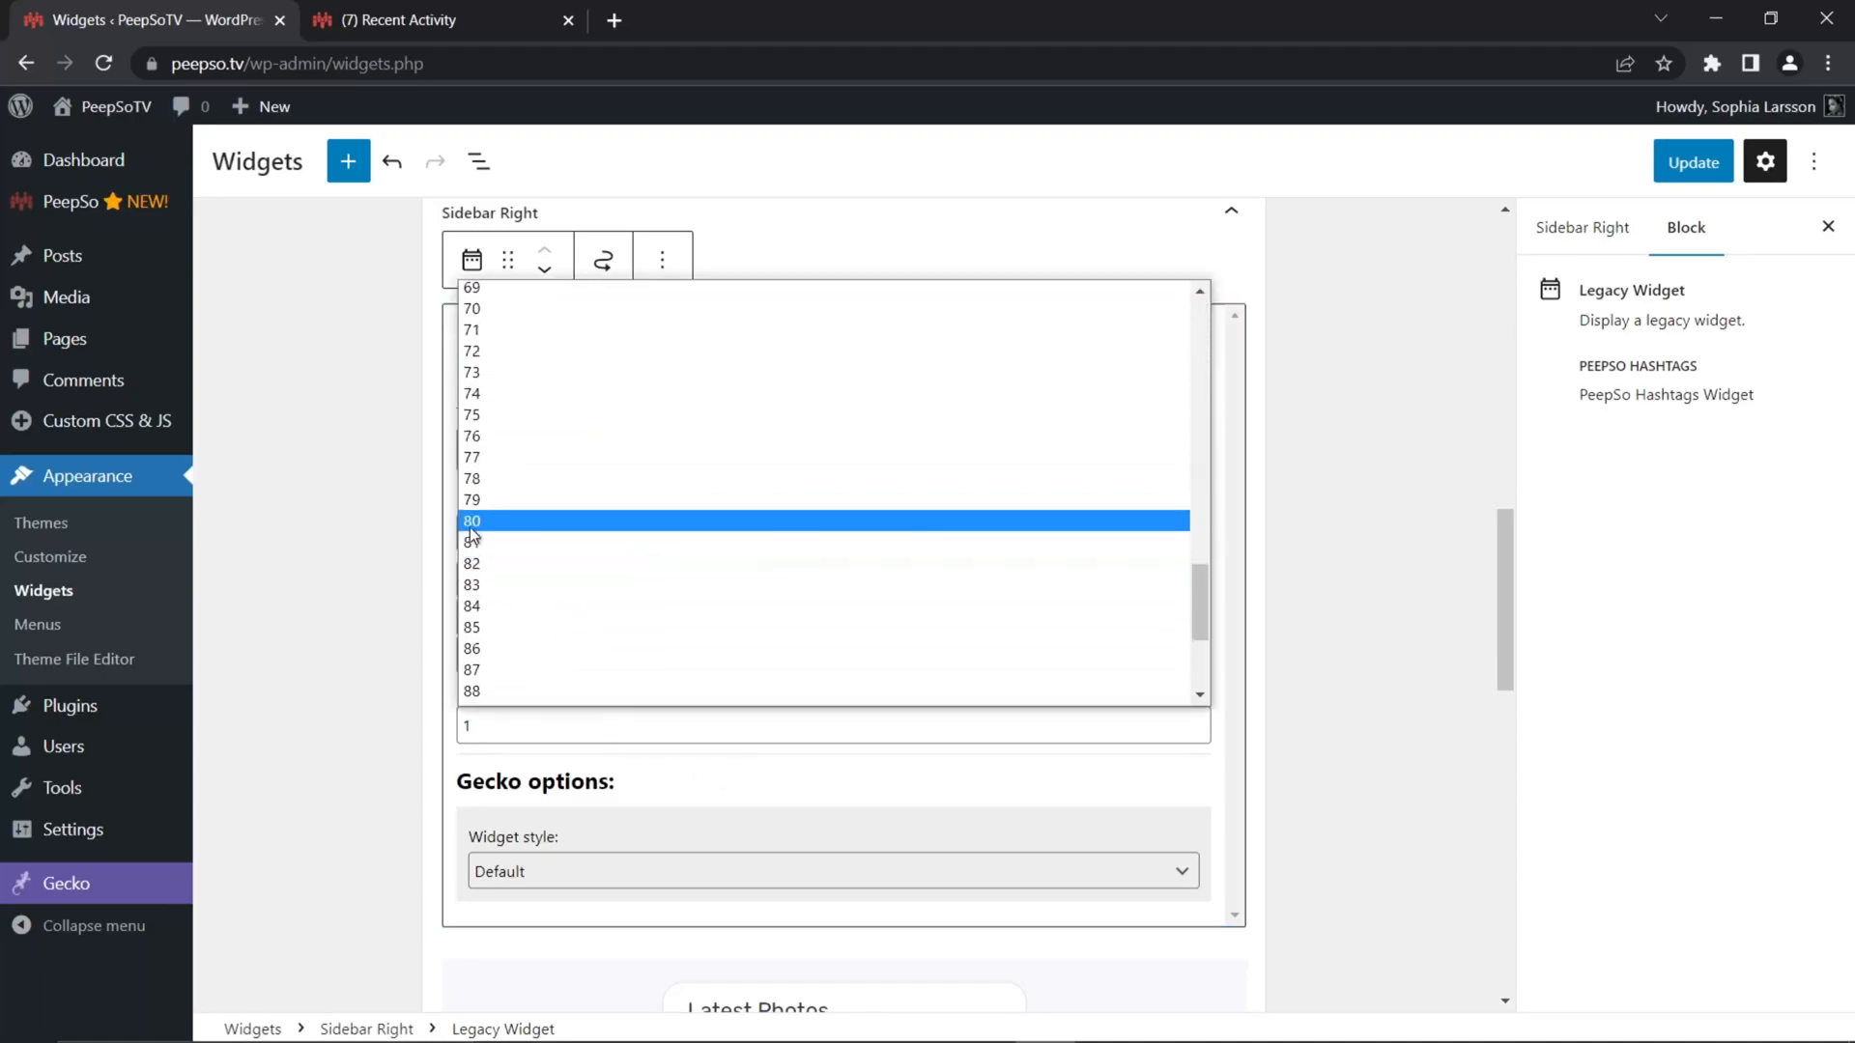
left_click(527, 521)
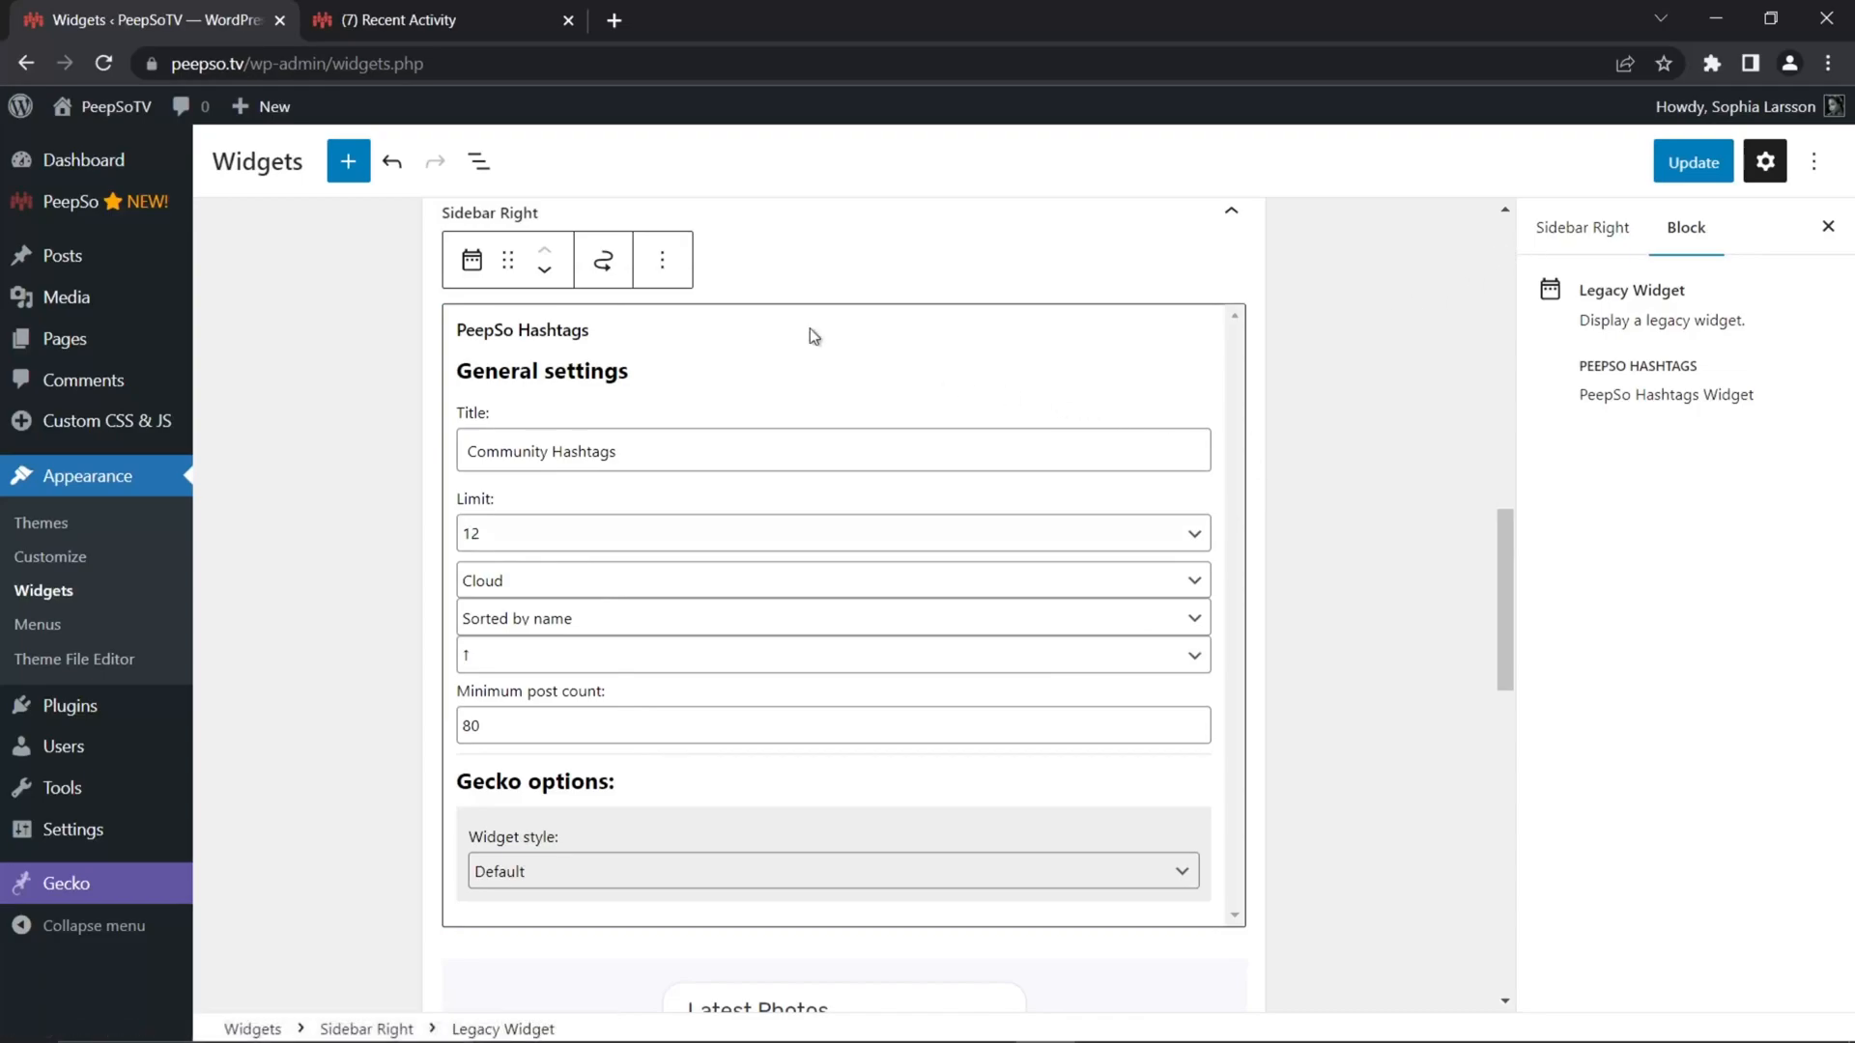
left_click(946, 265)
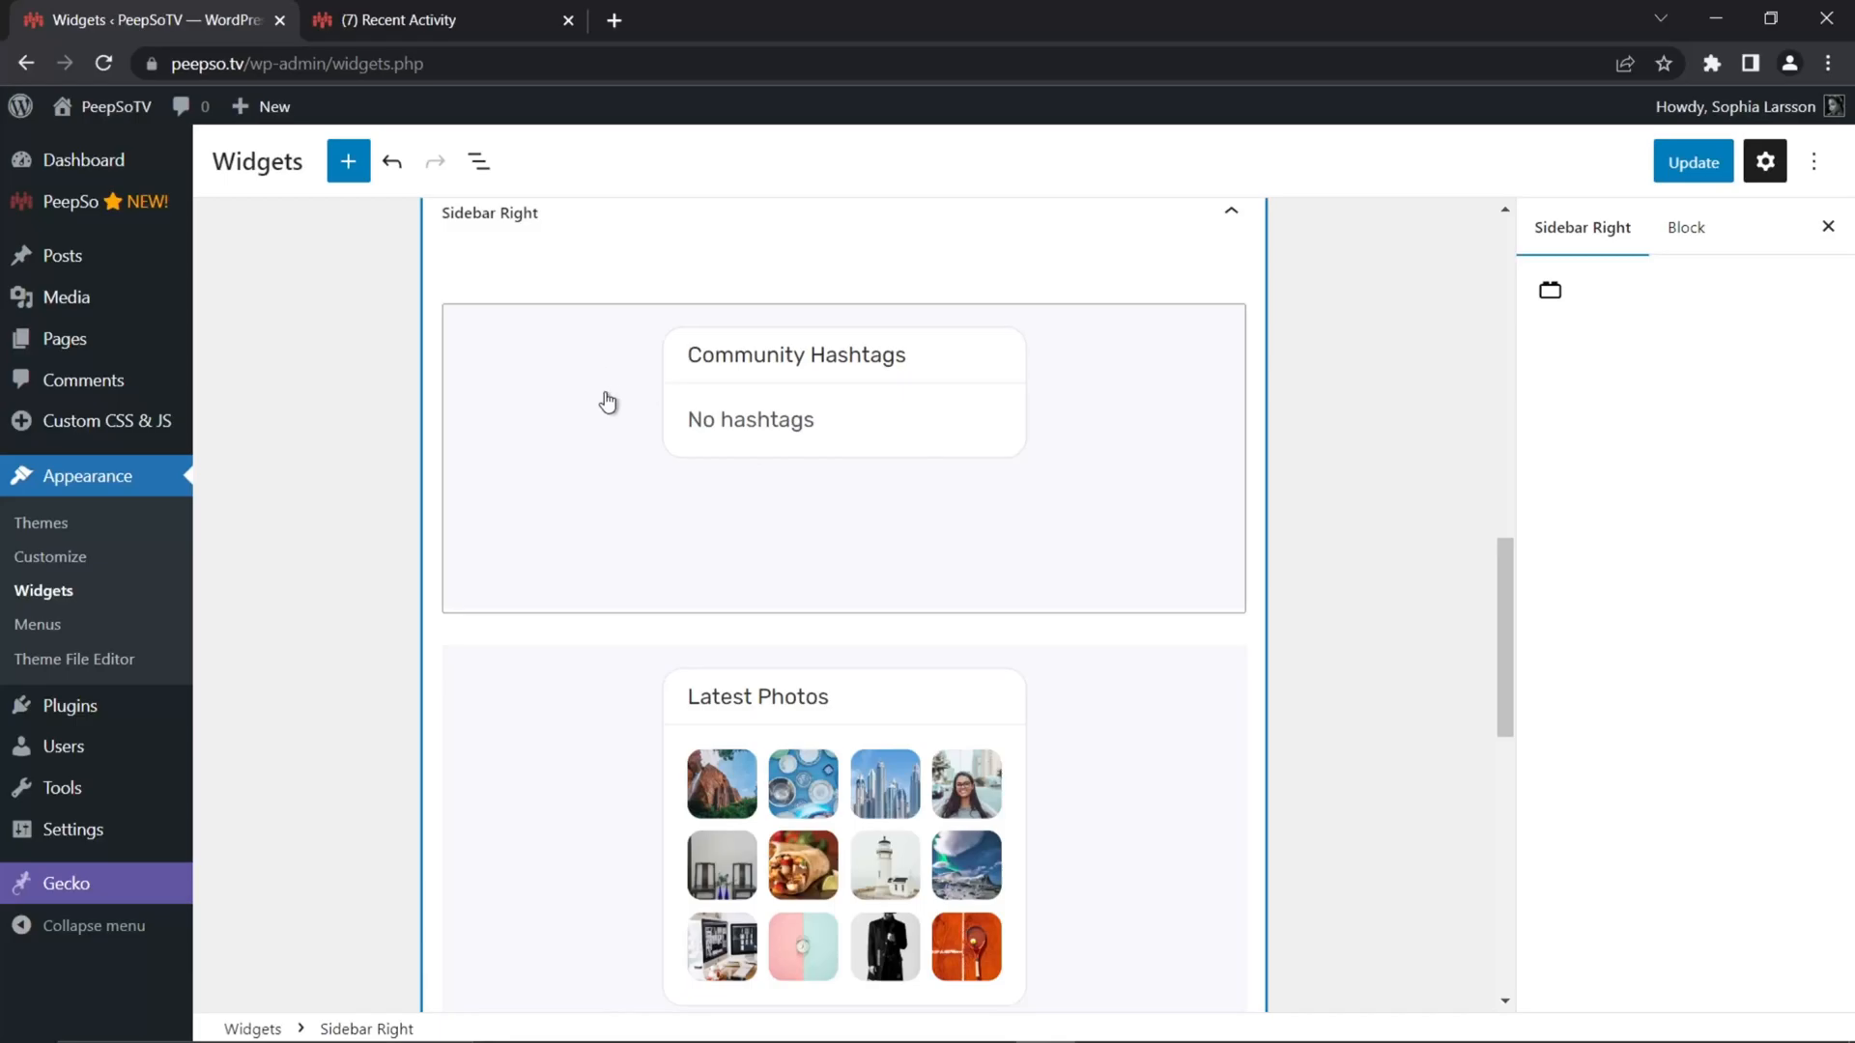
Set the hashtags widget's minimum post count to 0 and preview the widget
scroll(608, 403, "up", 2)
left_click(565, 499)
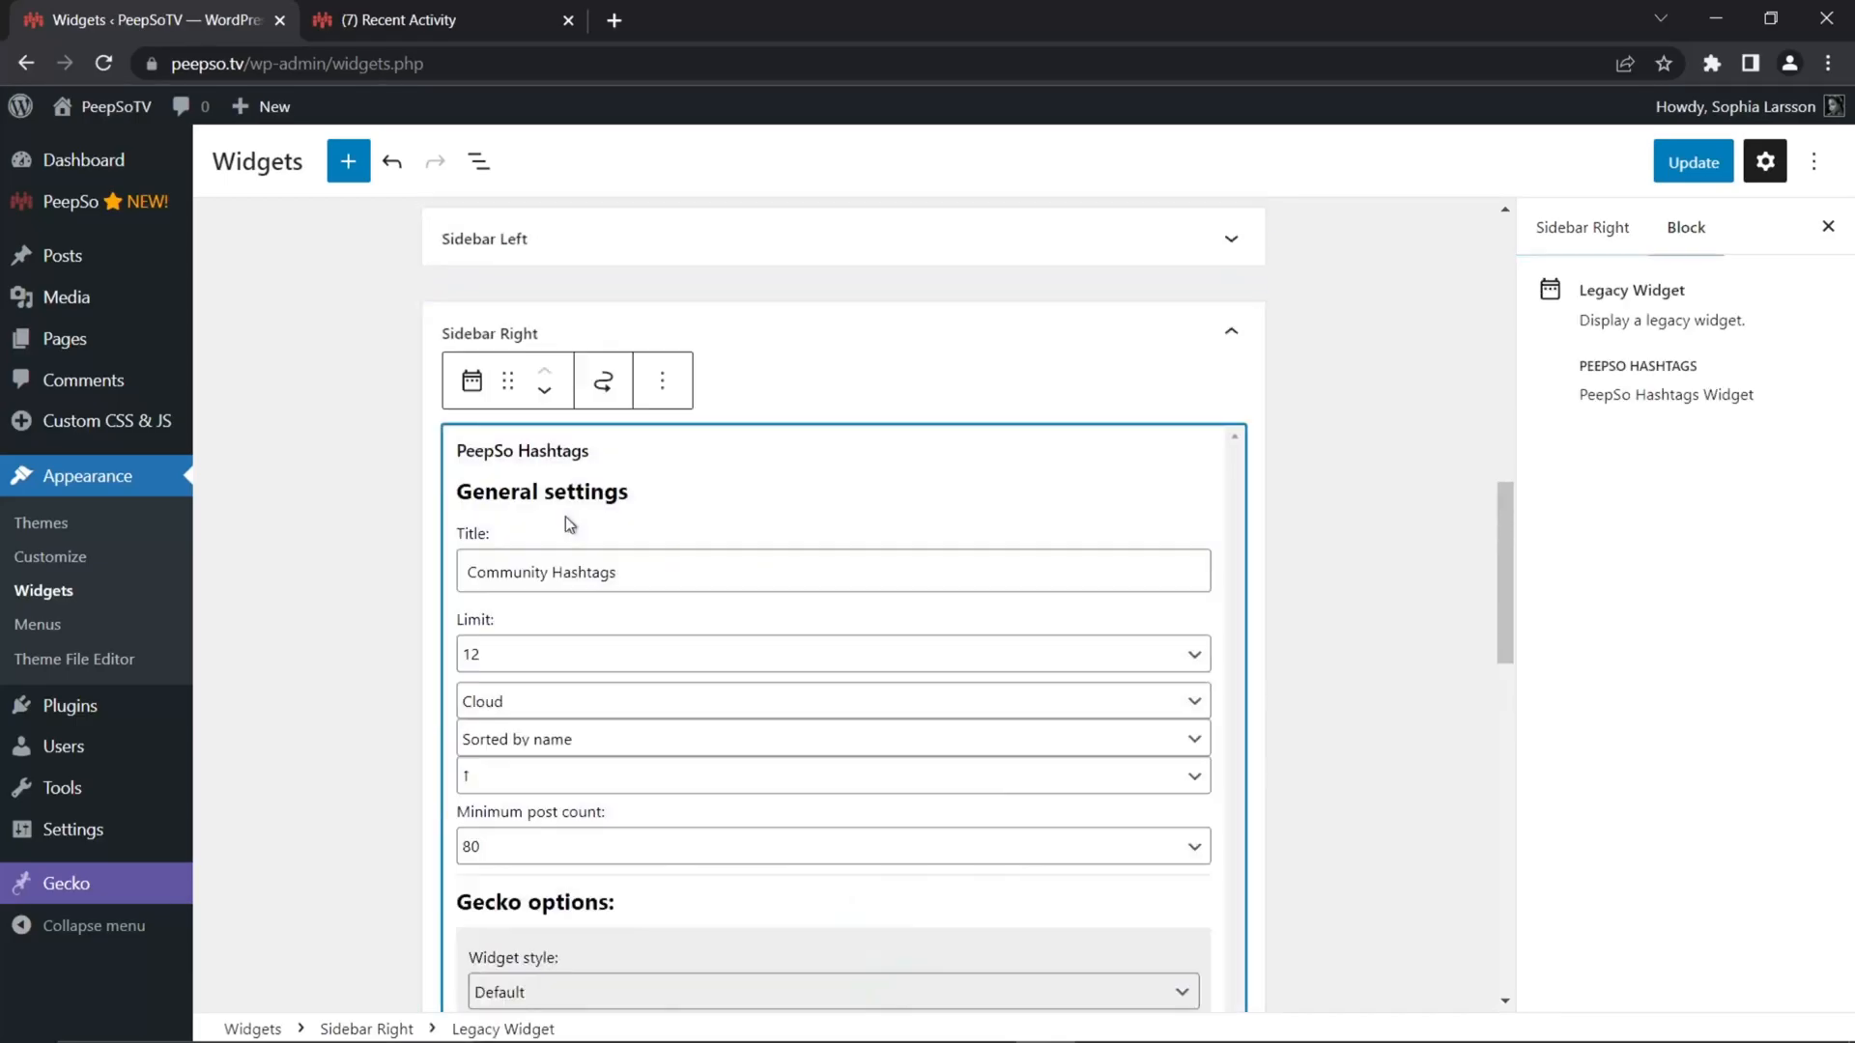
scroll(618, 677, "down", 2)
left_click(483, 616)
scroll(552, 474, "up", 13)
left_click(479, 215)
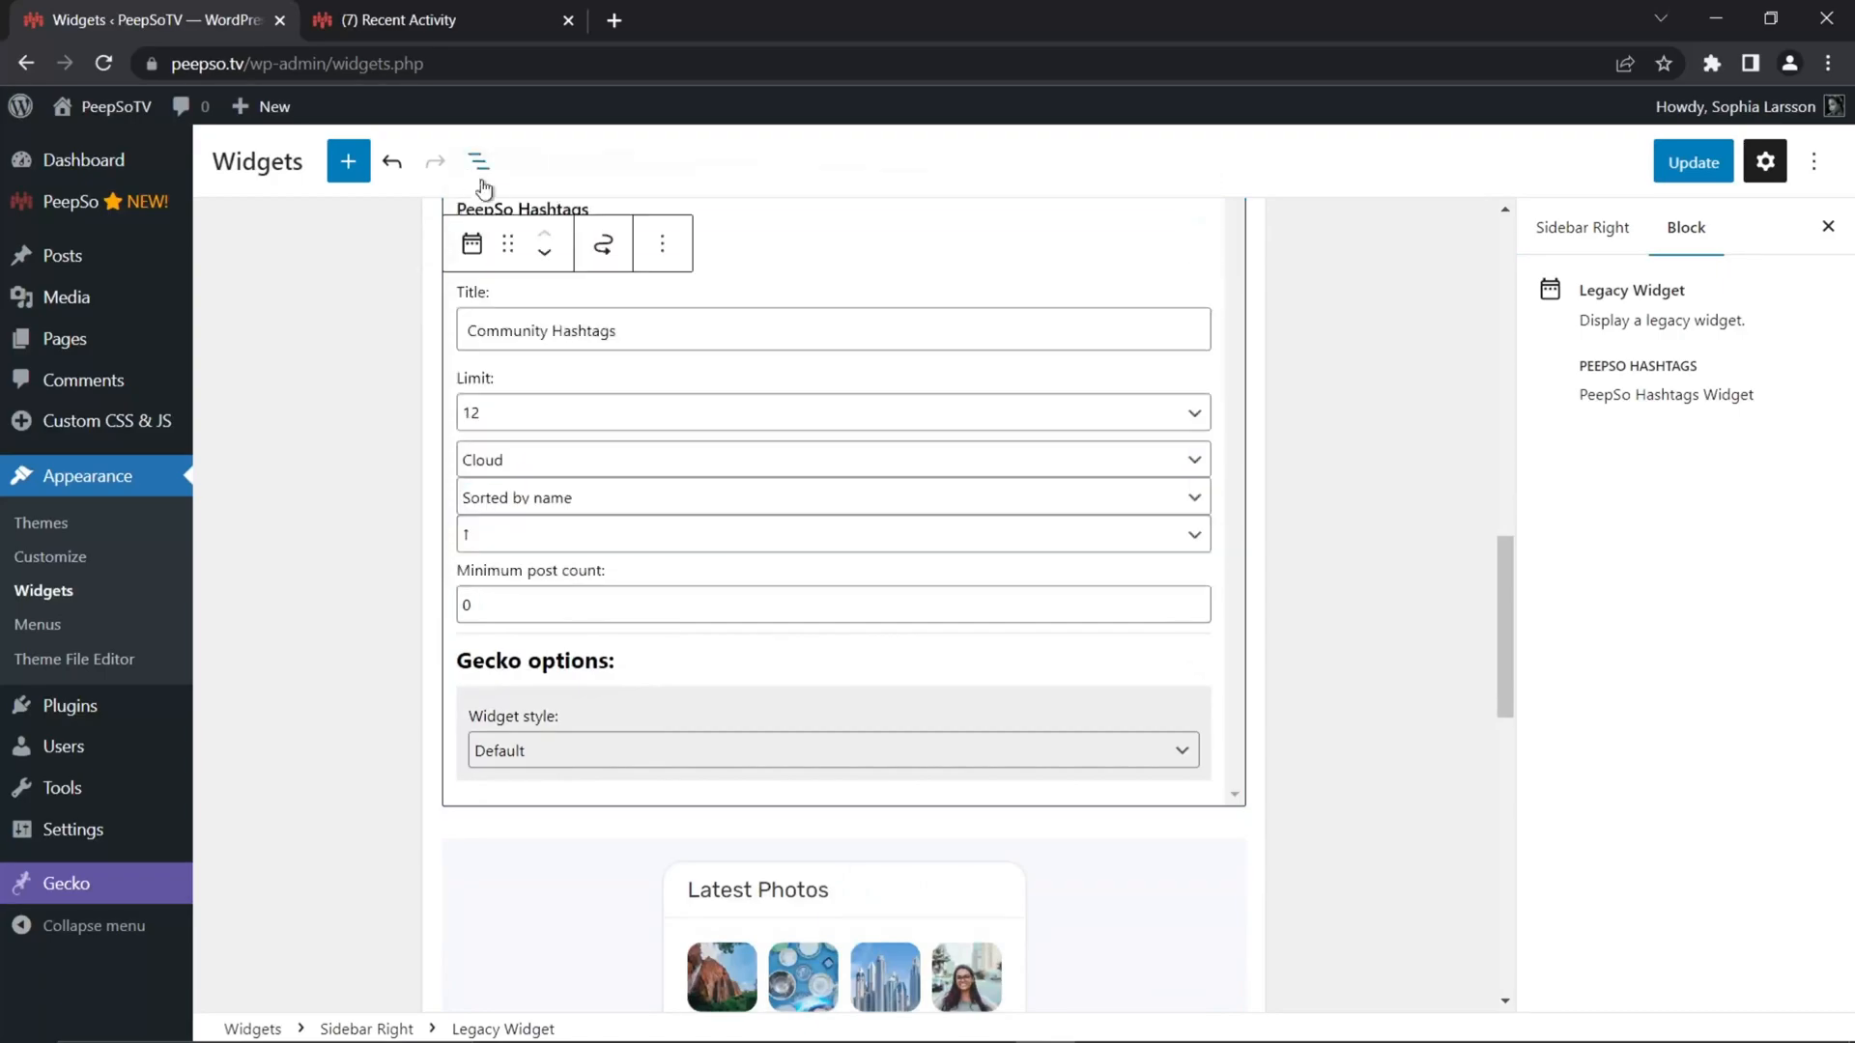
left_click(1405, 199)
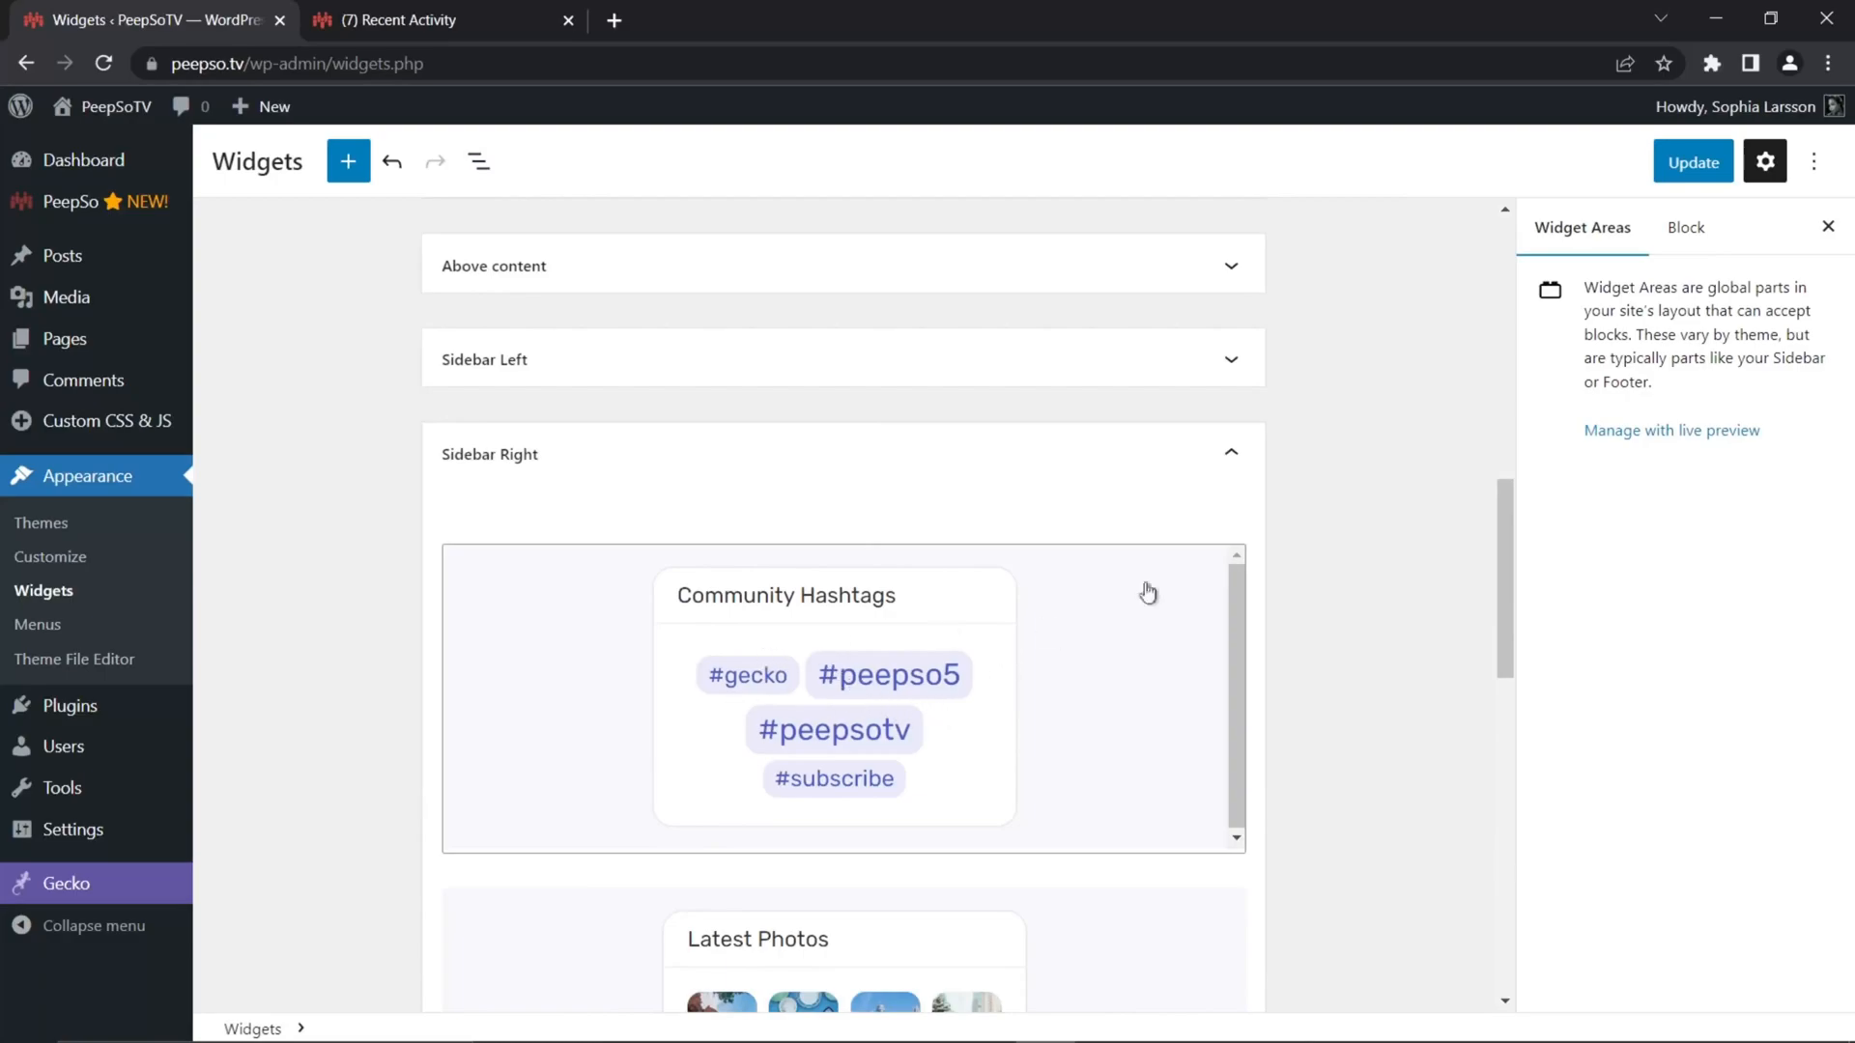
Save the widget changes and reload the community page to check the hashtags widget in its sidebar
left_click(1693, 176)
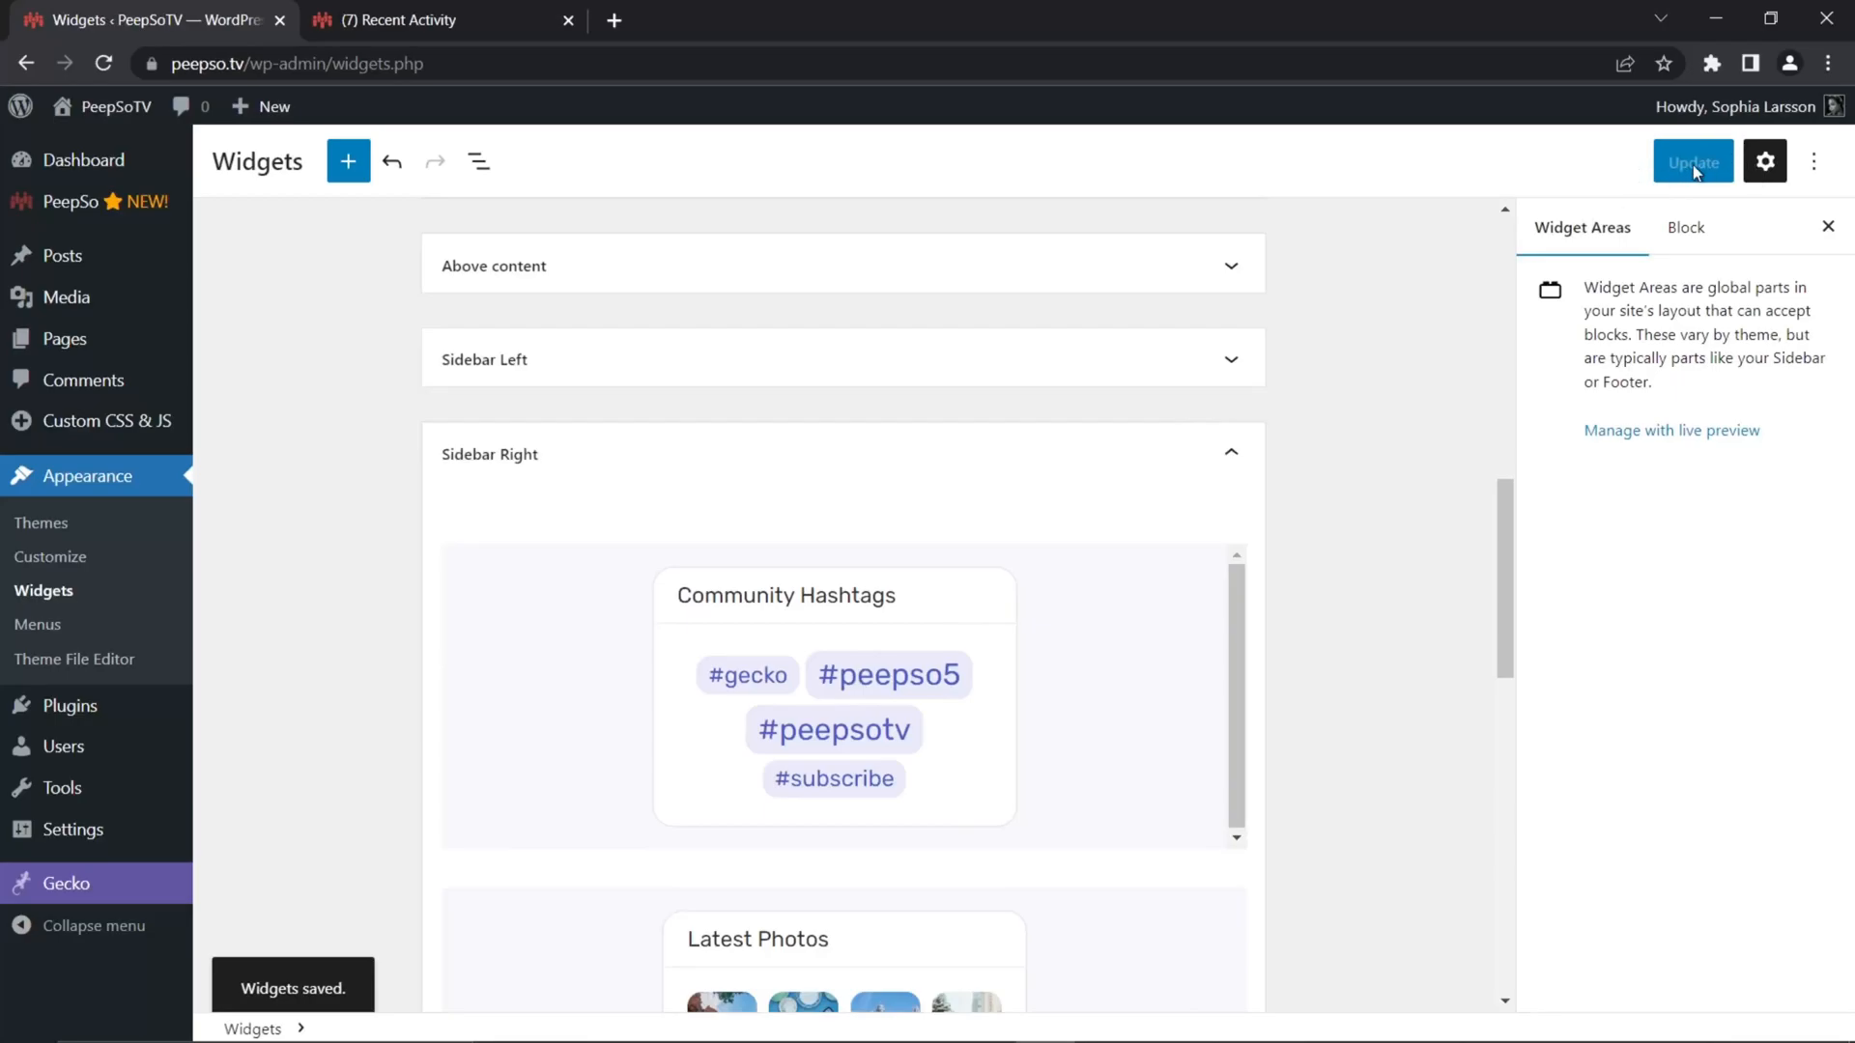
left_click(454, 21)
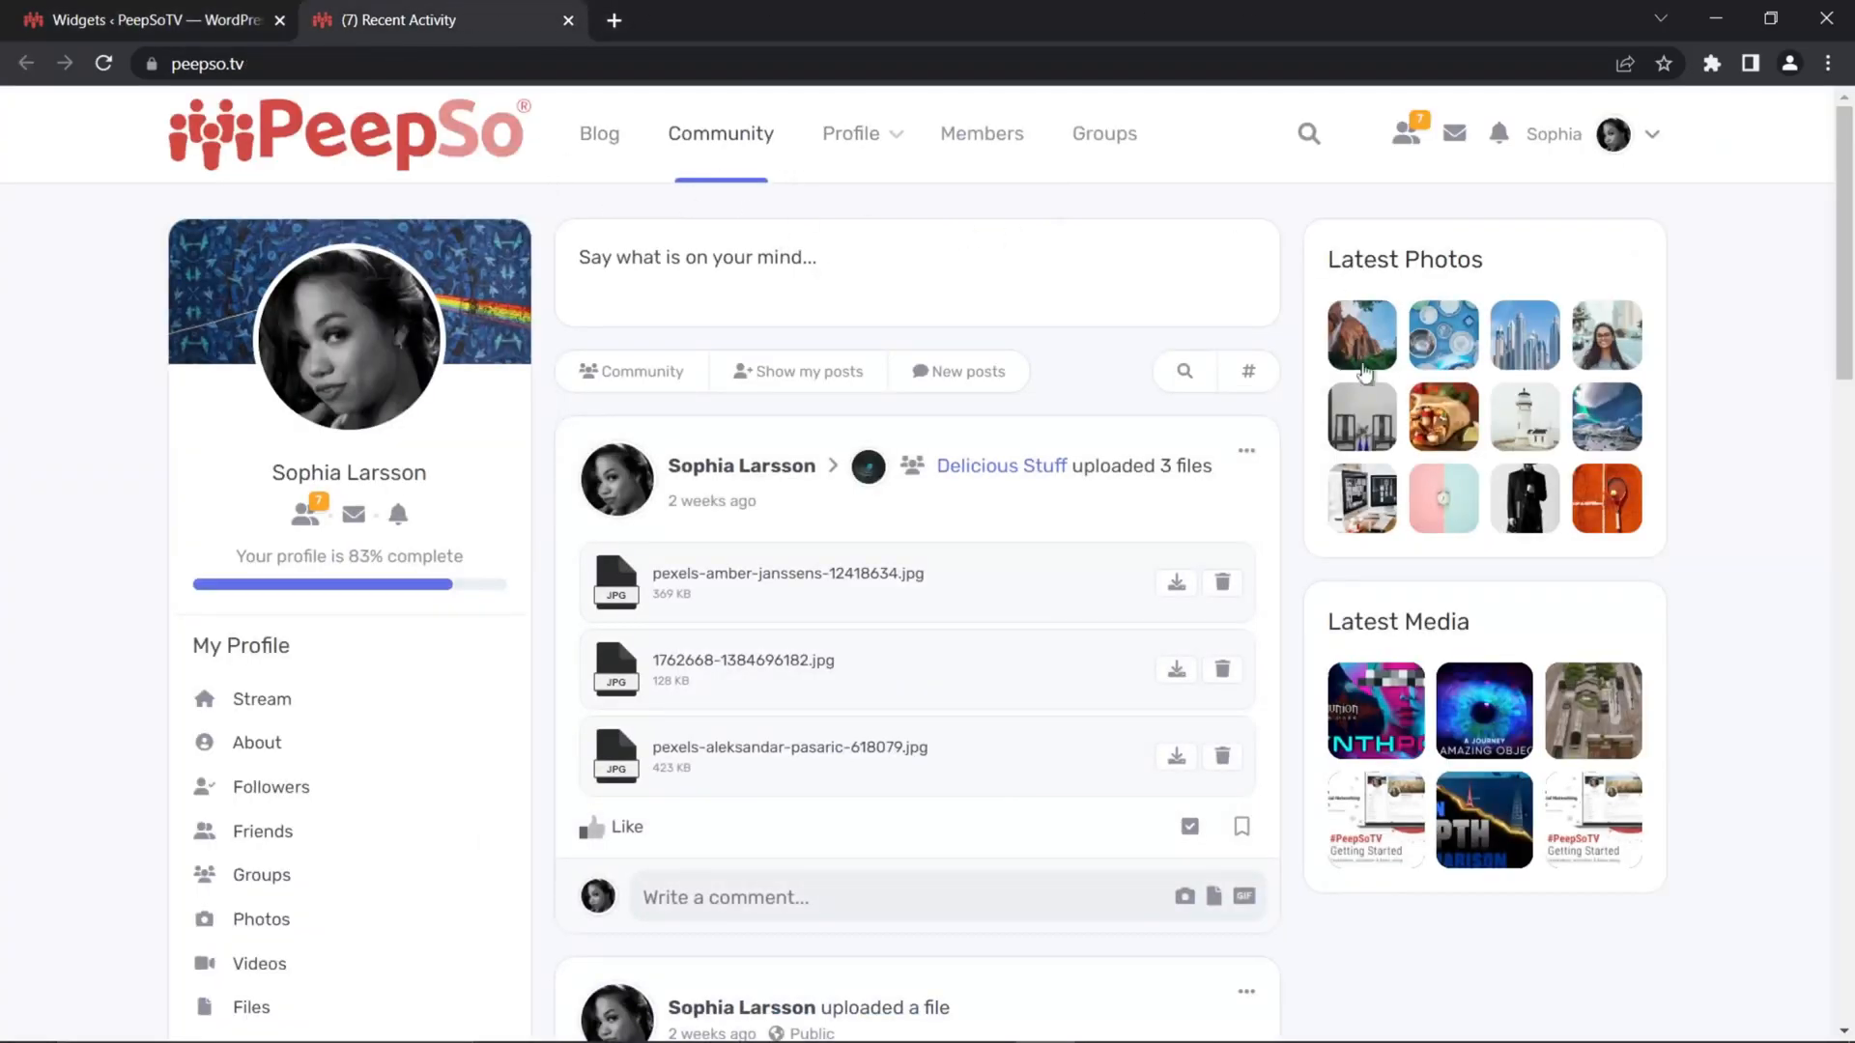
left_click(104, 64)
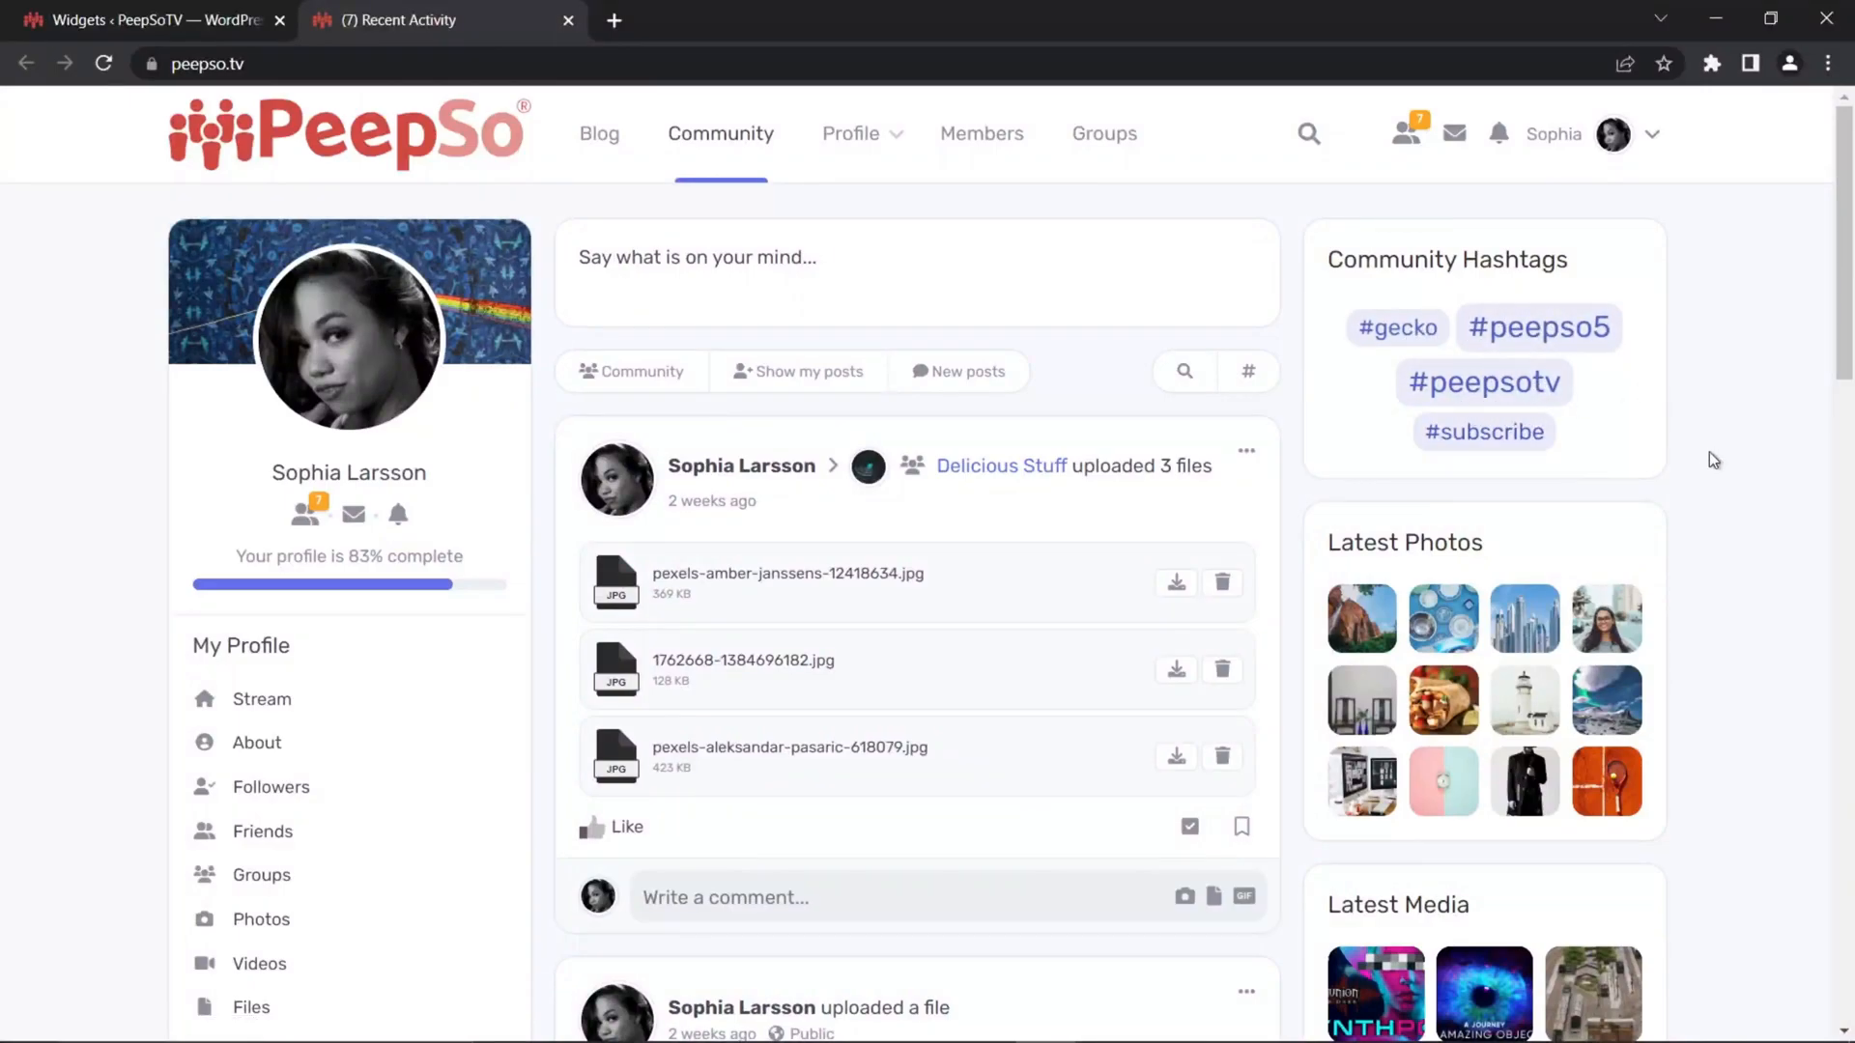
Publish a public post containing #YouTube on the community page and reload the page to check the hashtags widget
left_click(752, 250)
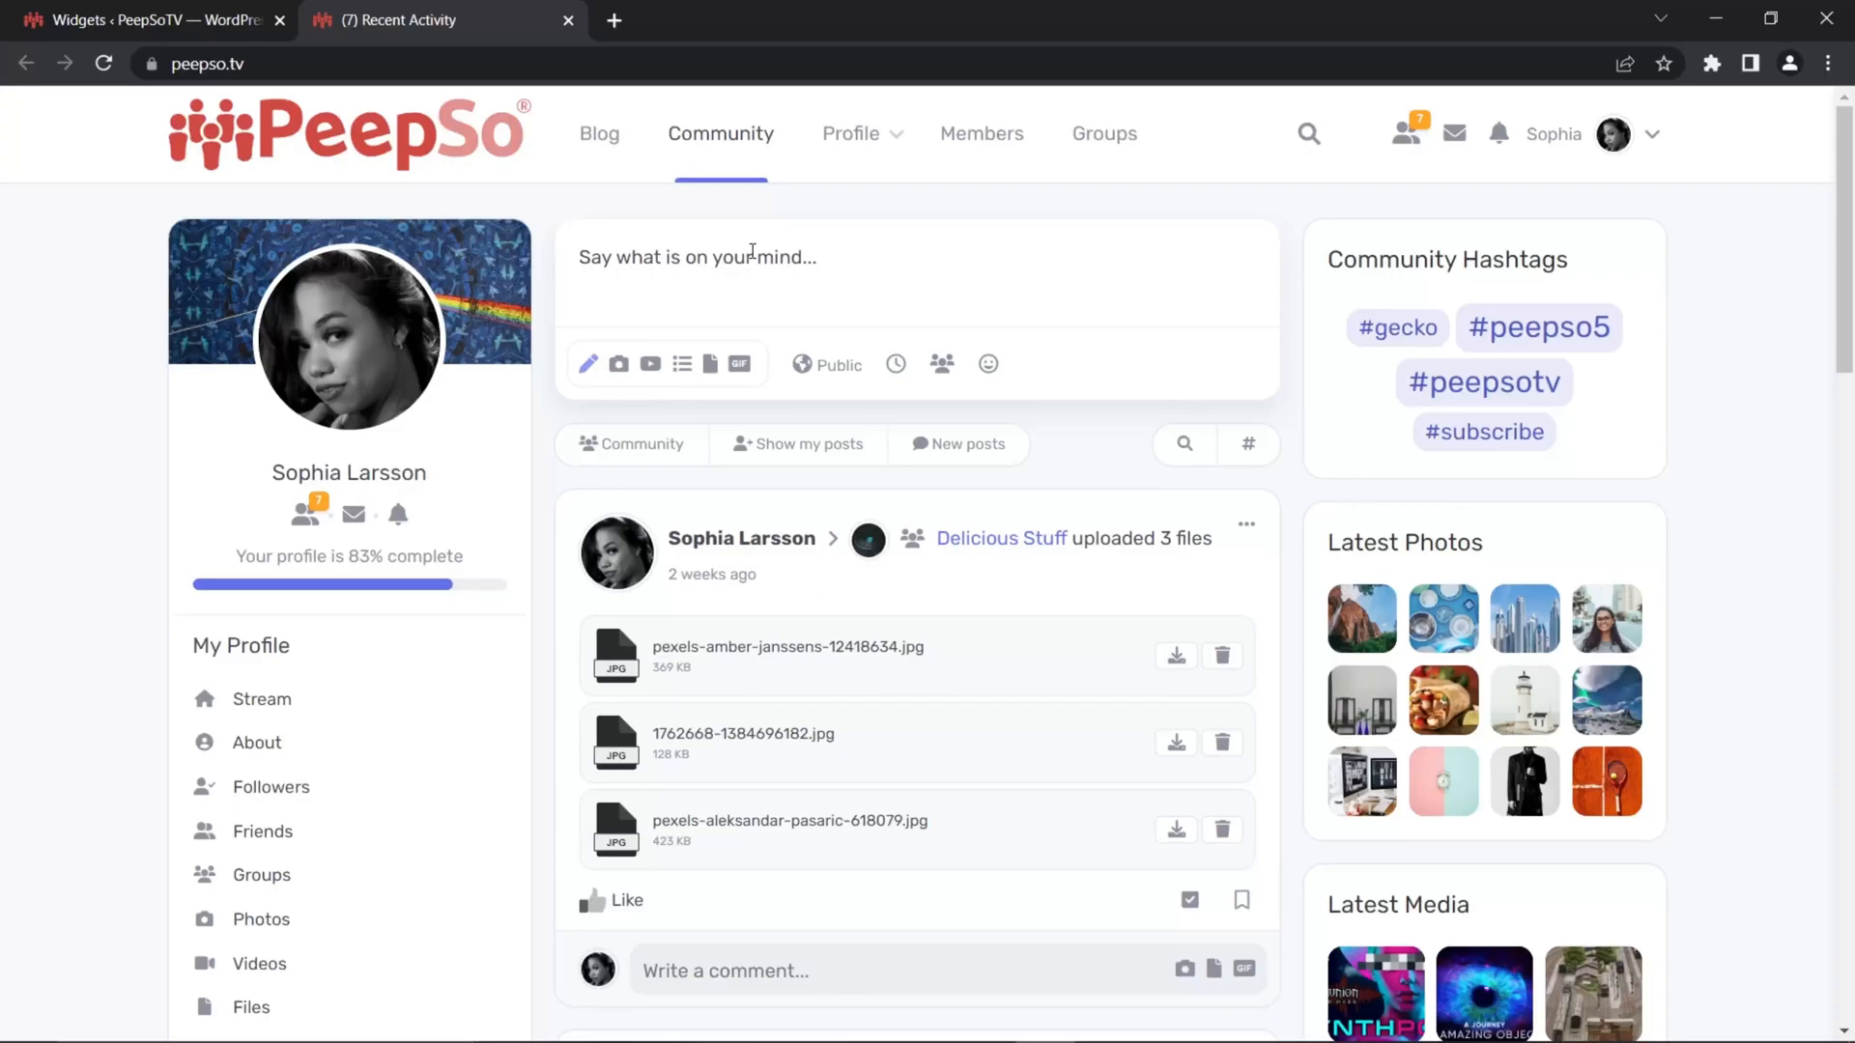
type("#")
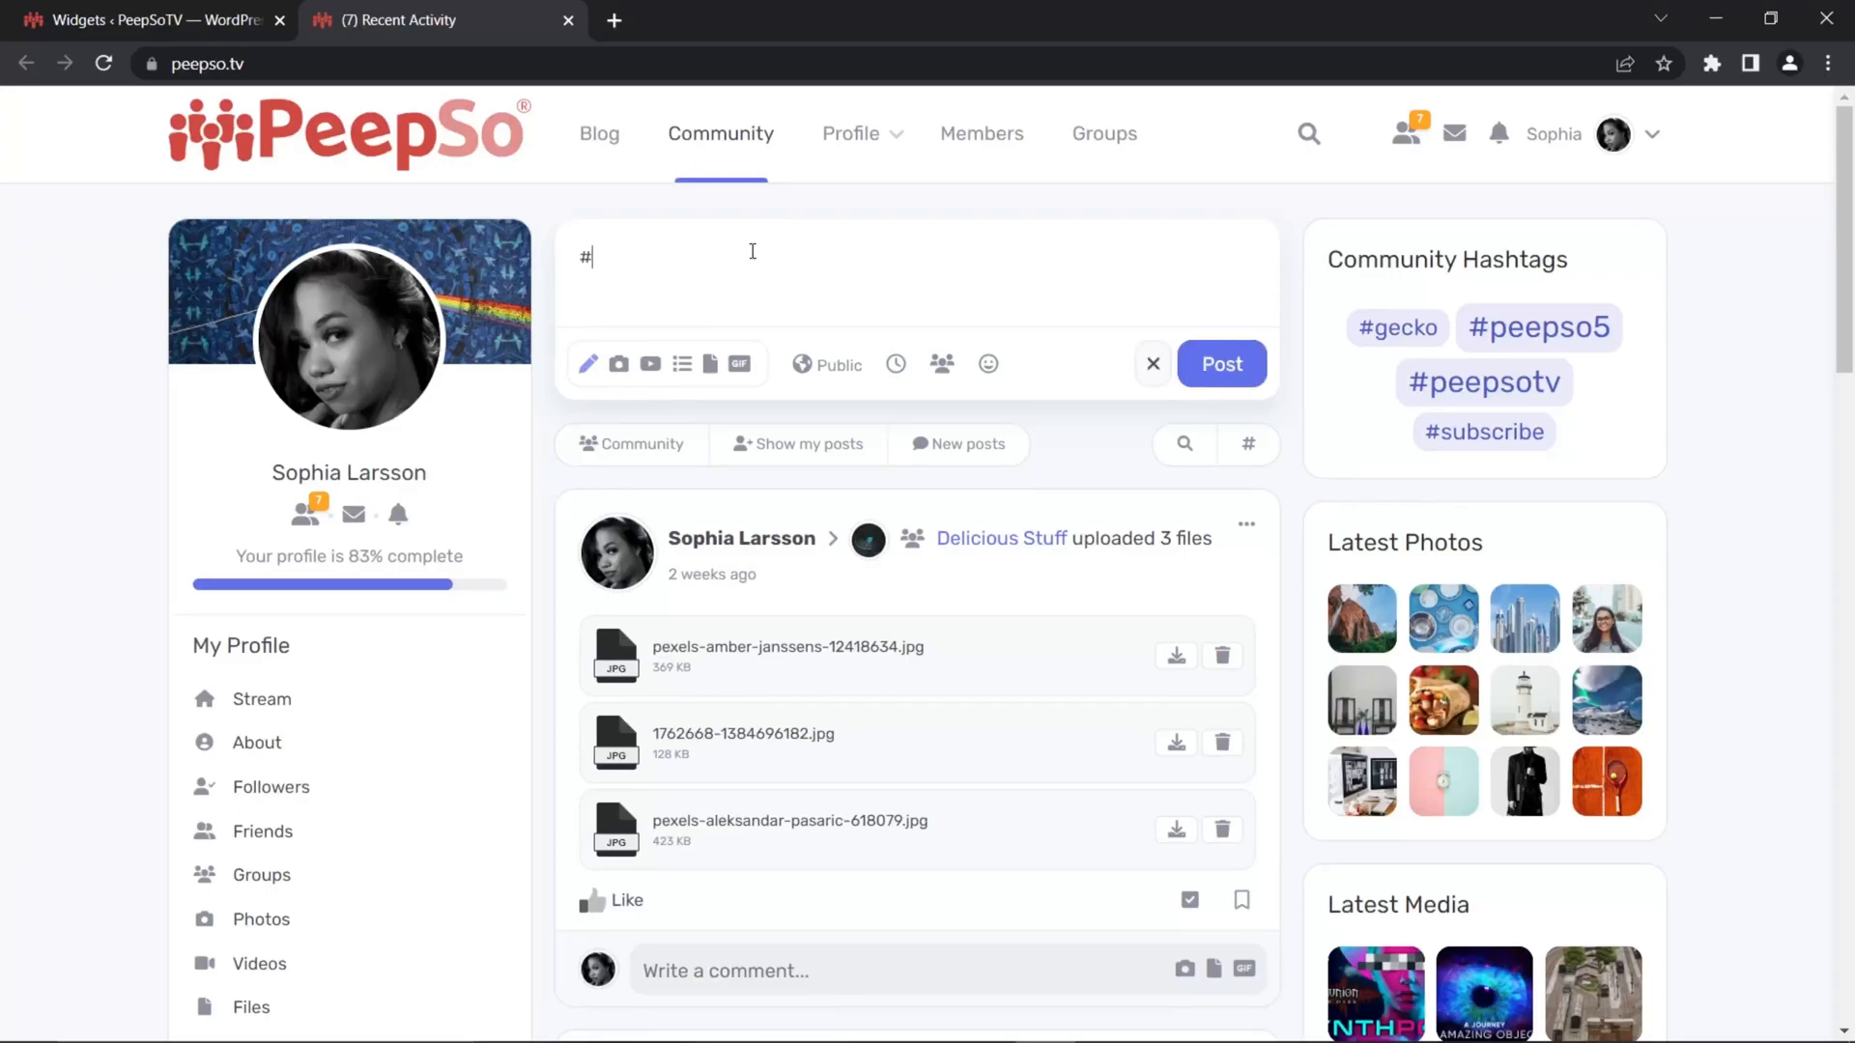
type("YouTube")
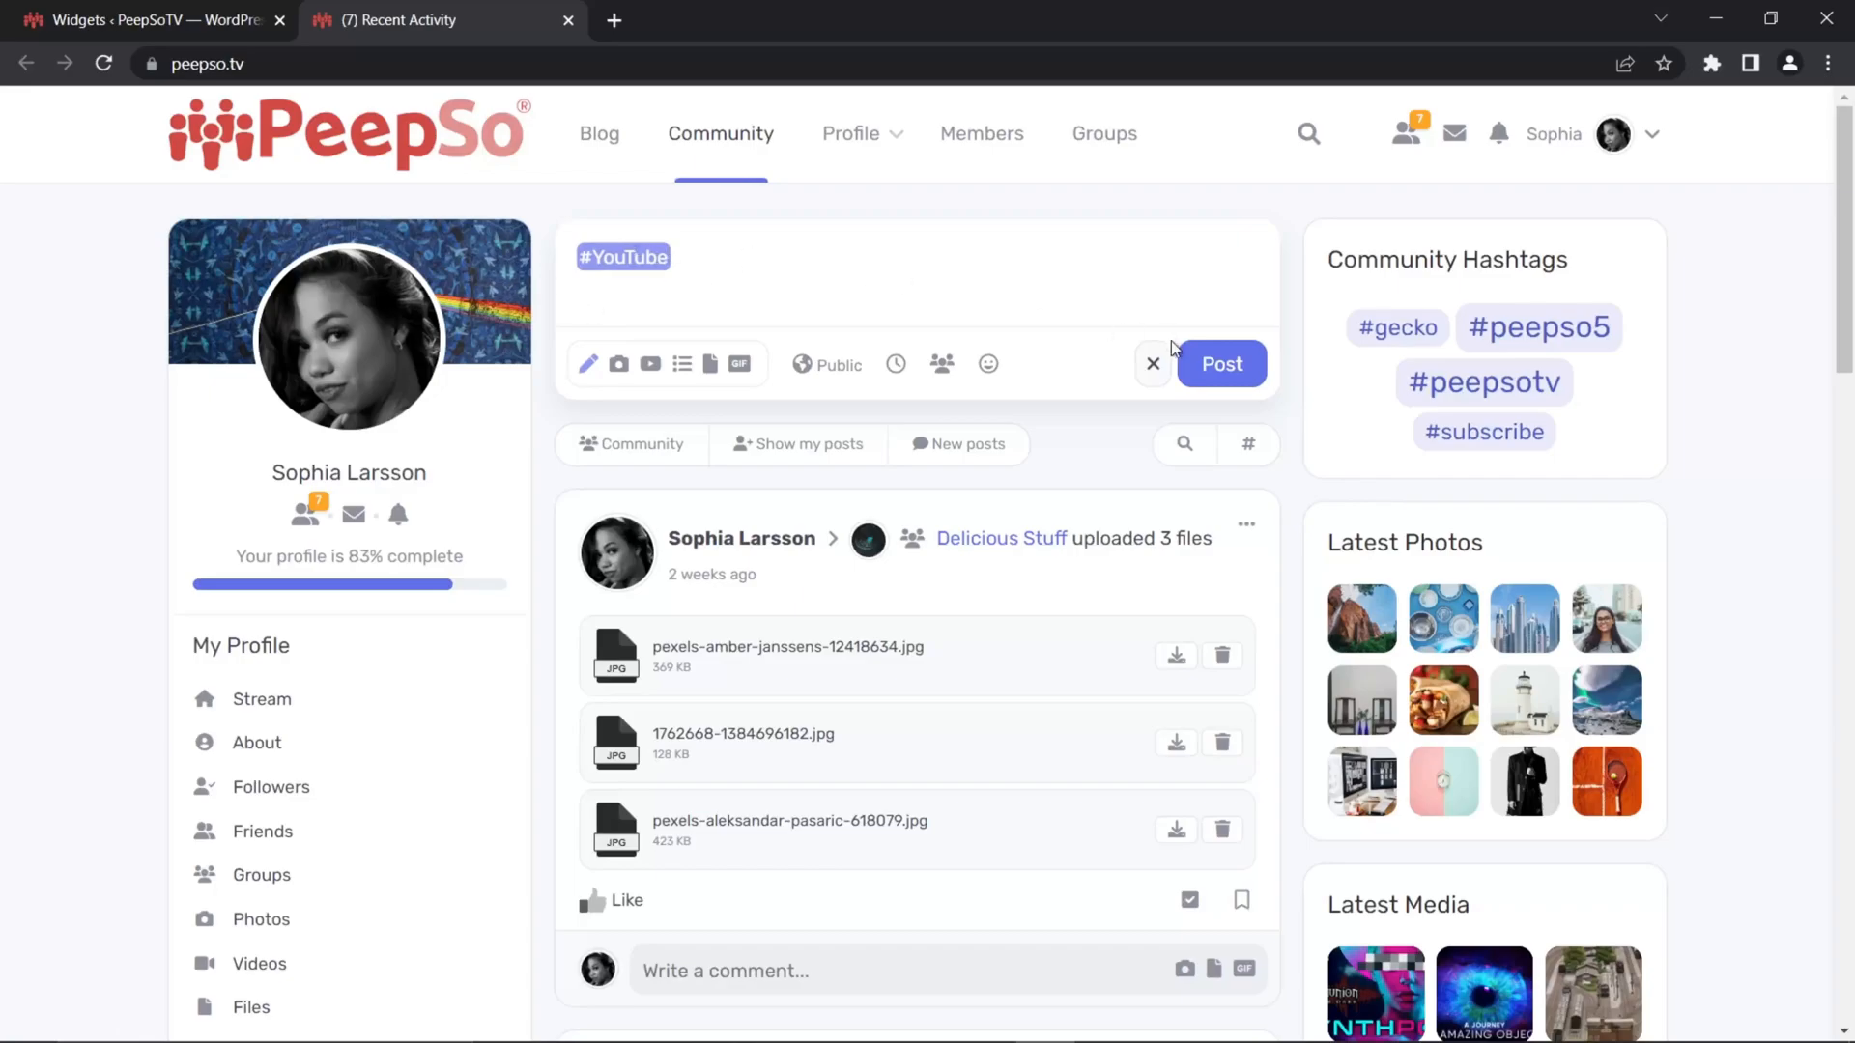
left_click(1219, 366)
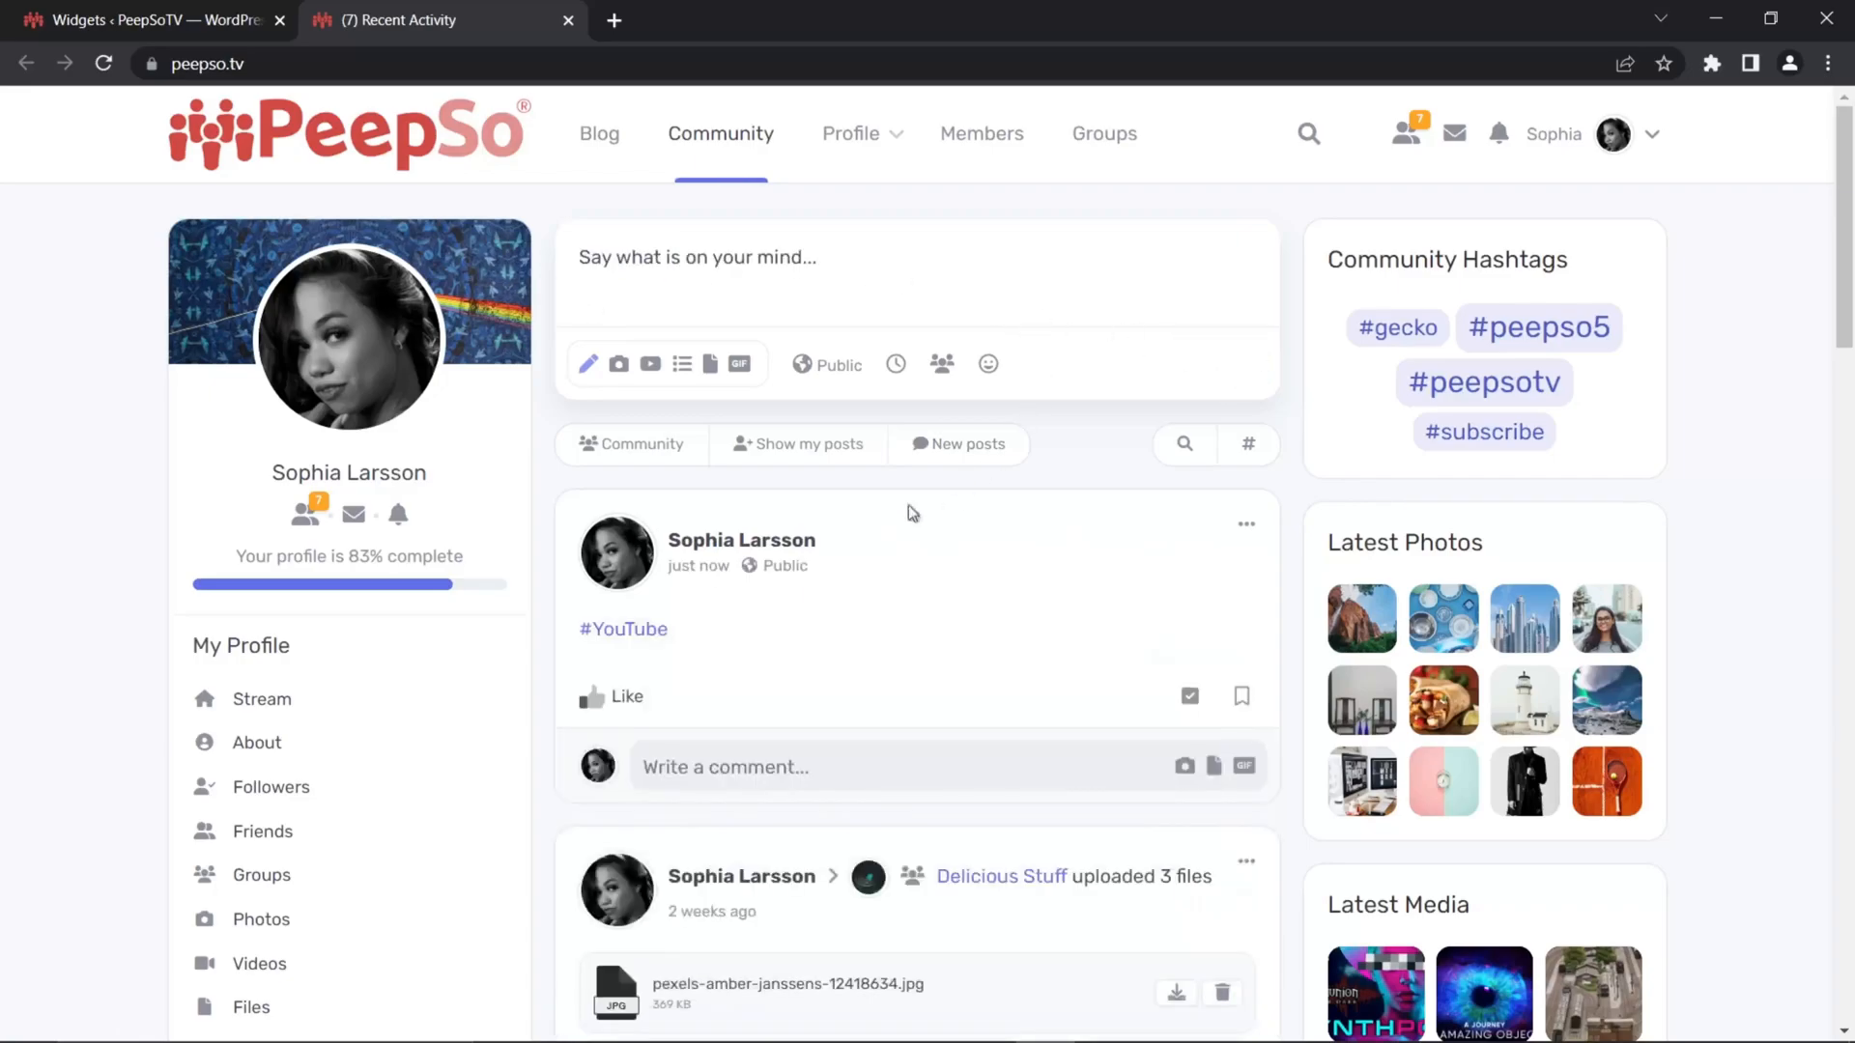
mouse_move(623, 696)
left_click(104, 64)
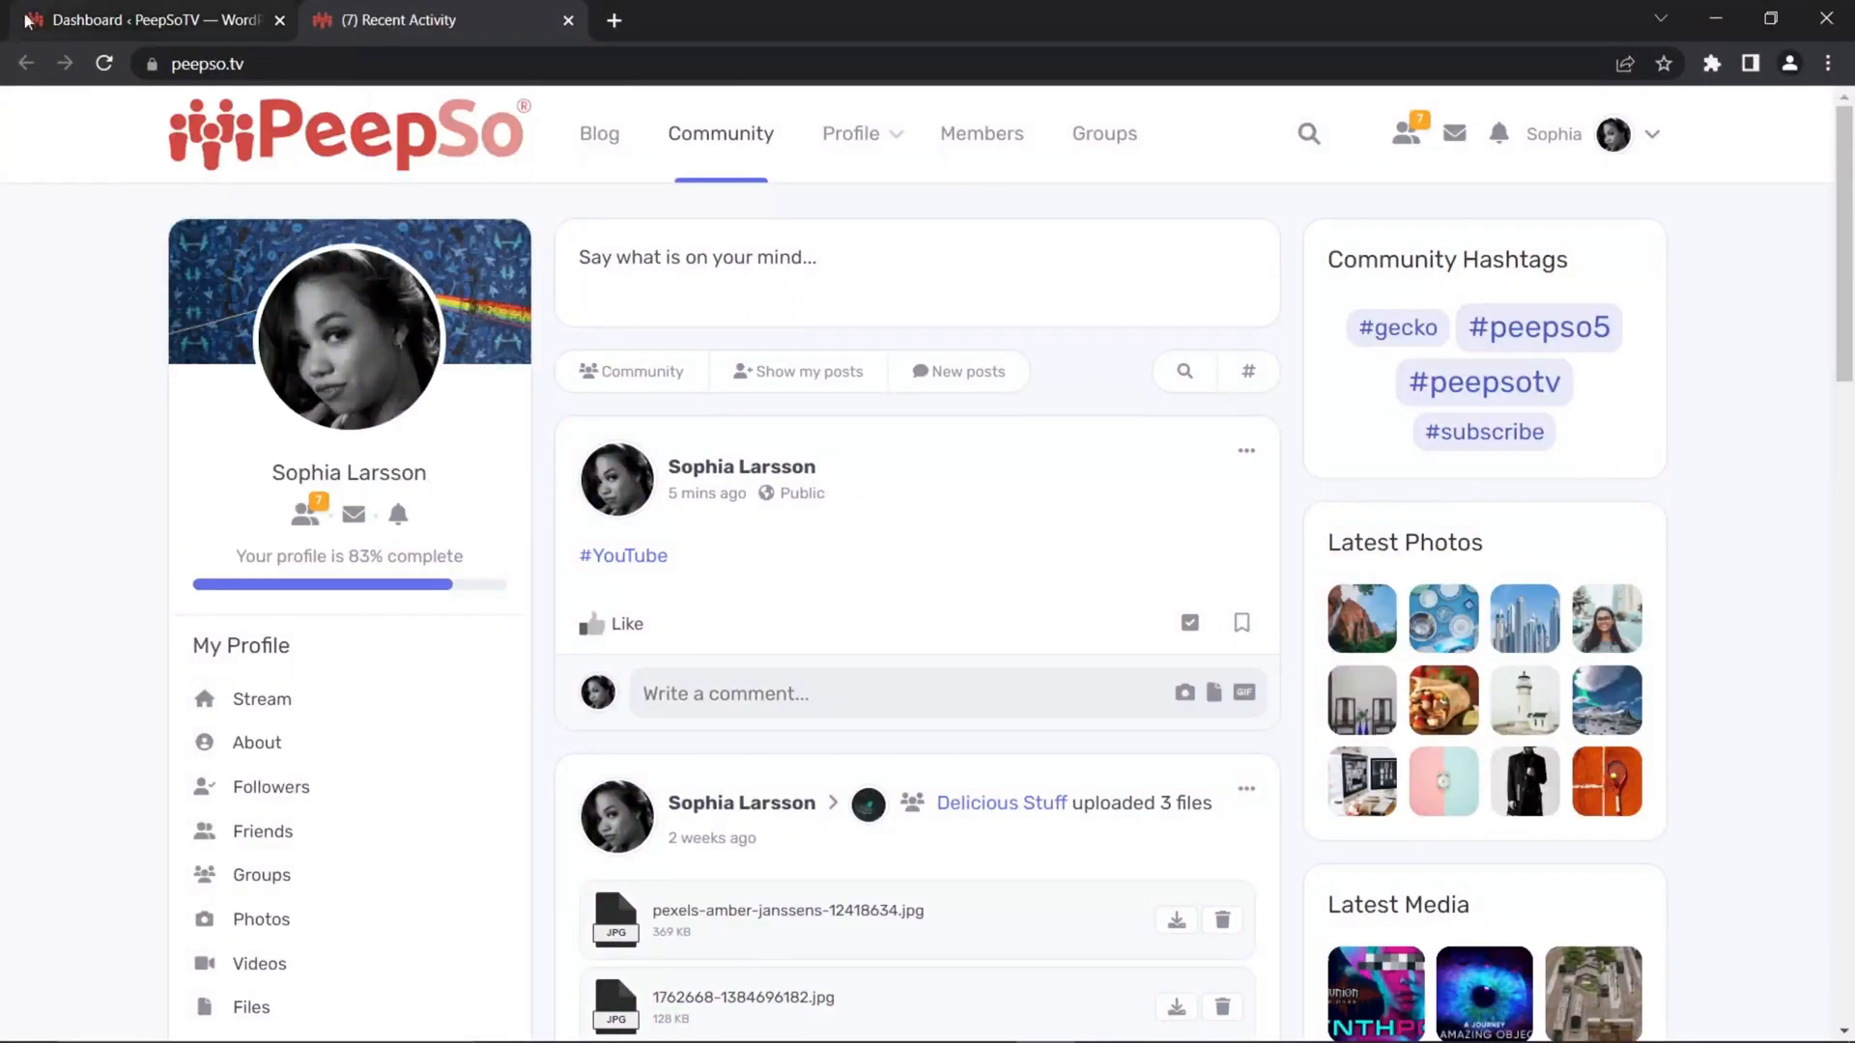
Open PeepSo's Stream Posts configuration in the site's admin area and review the hashtag settings
left_click(97, 19)
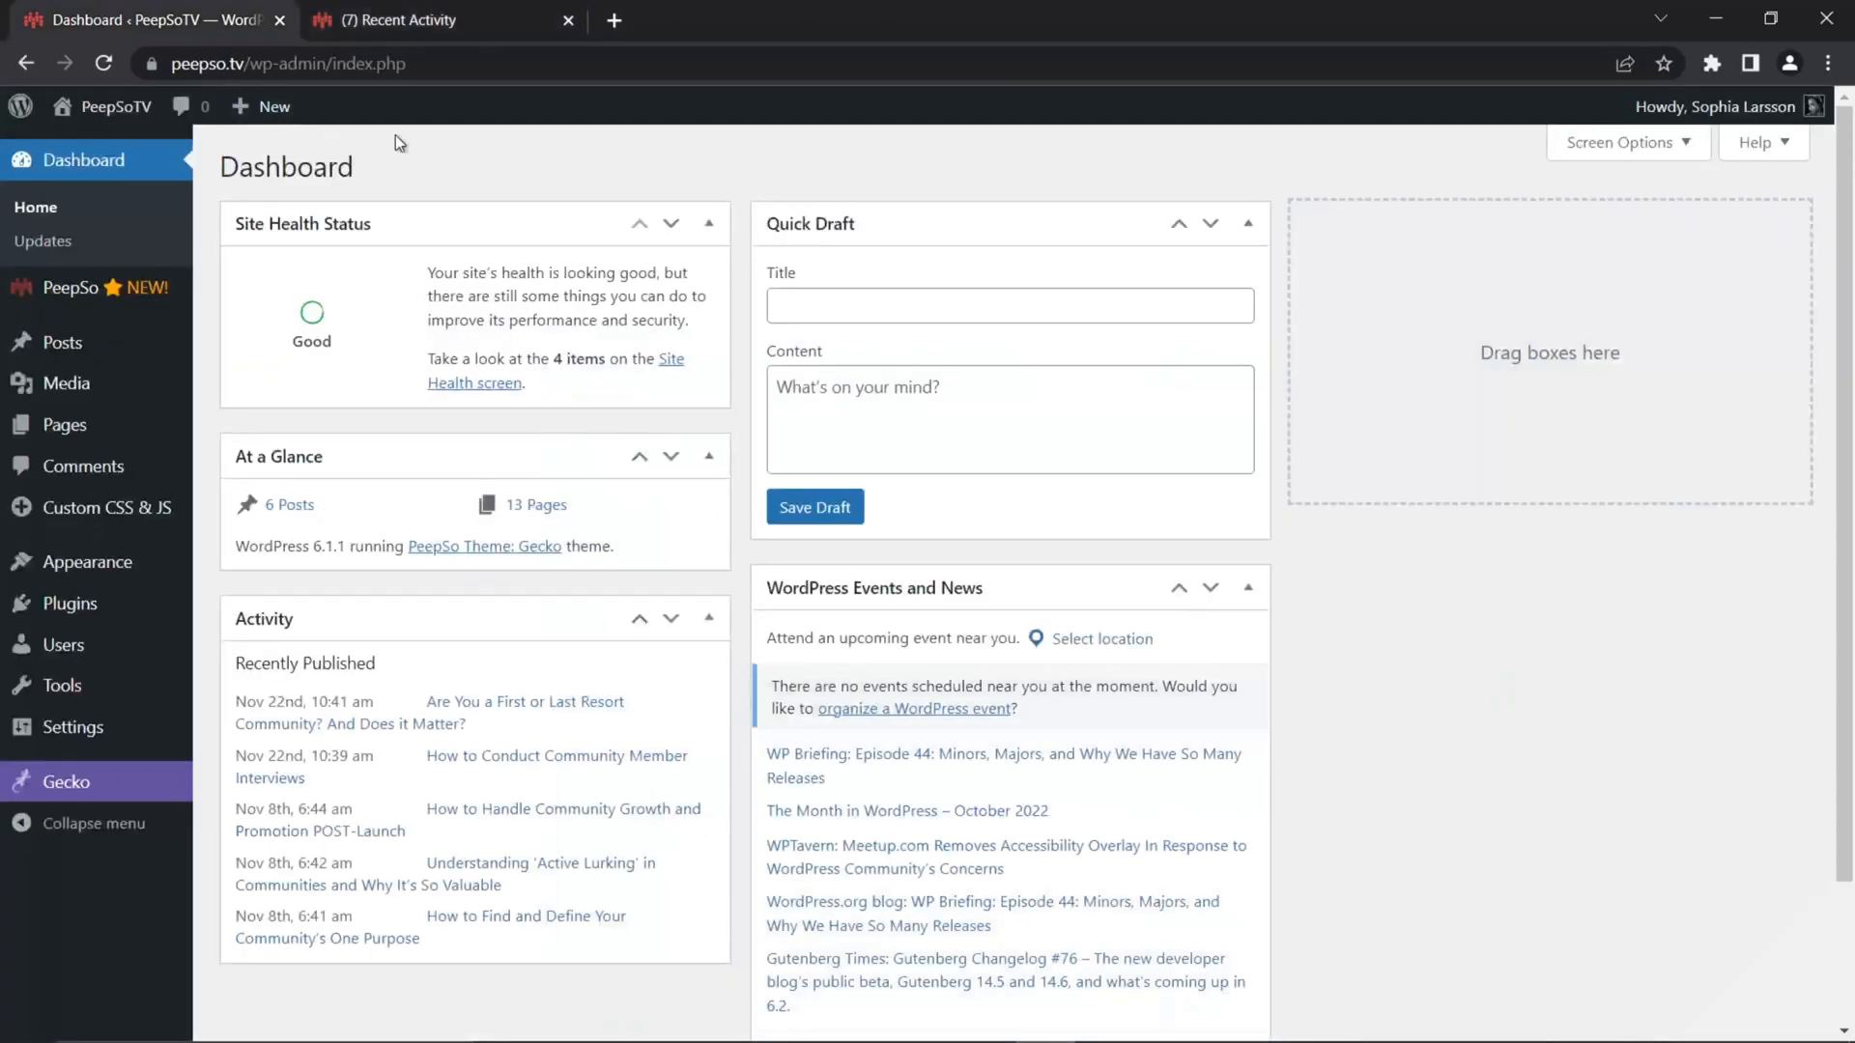
mouse_move(62, 289)
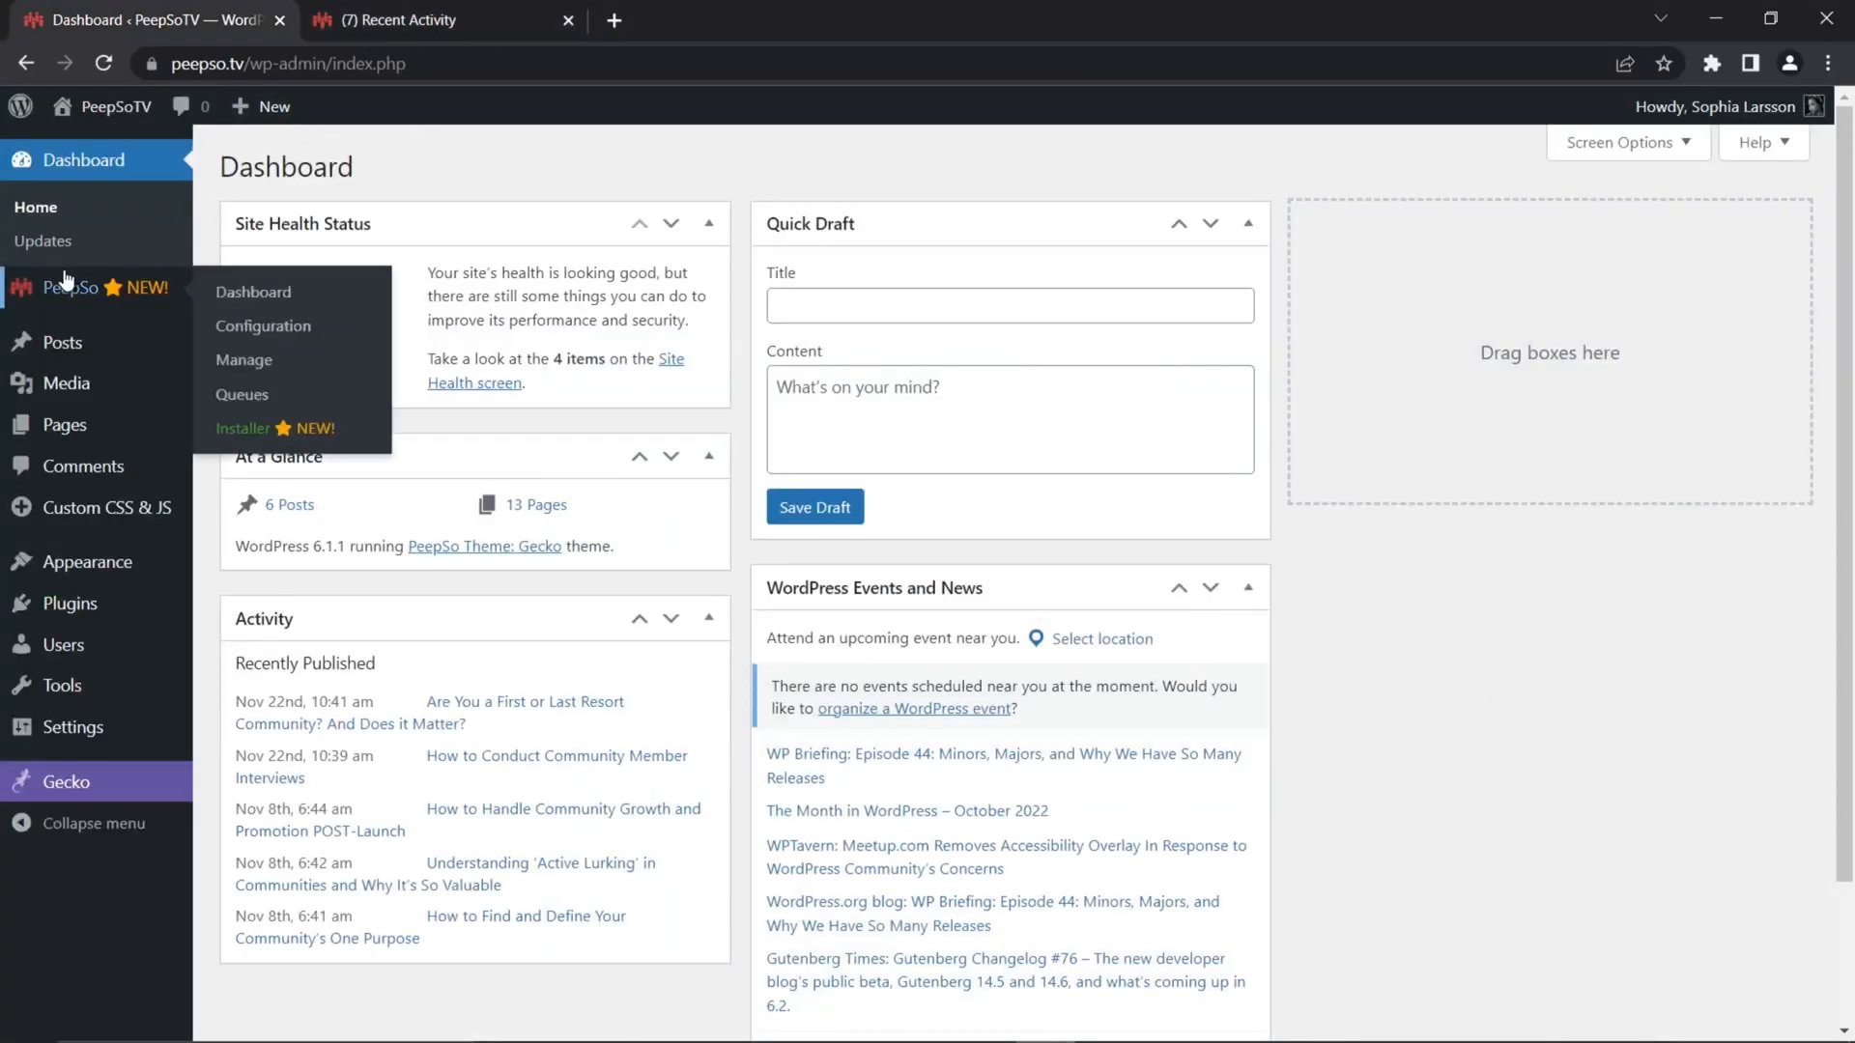
left_click(275, 326)
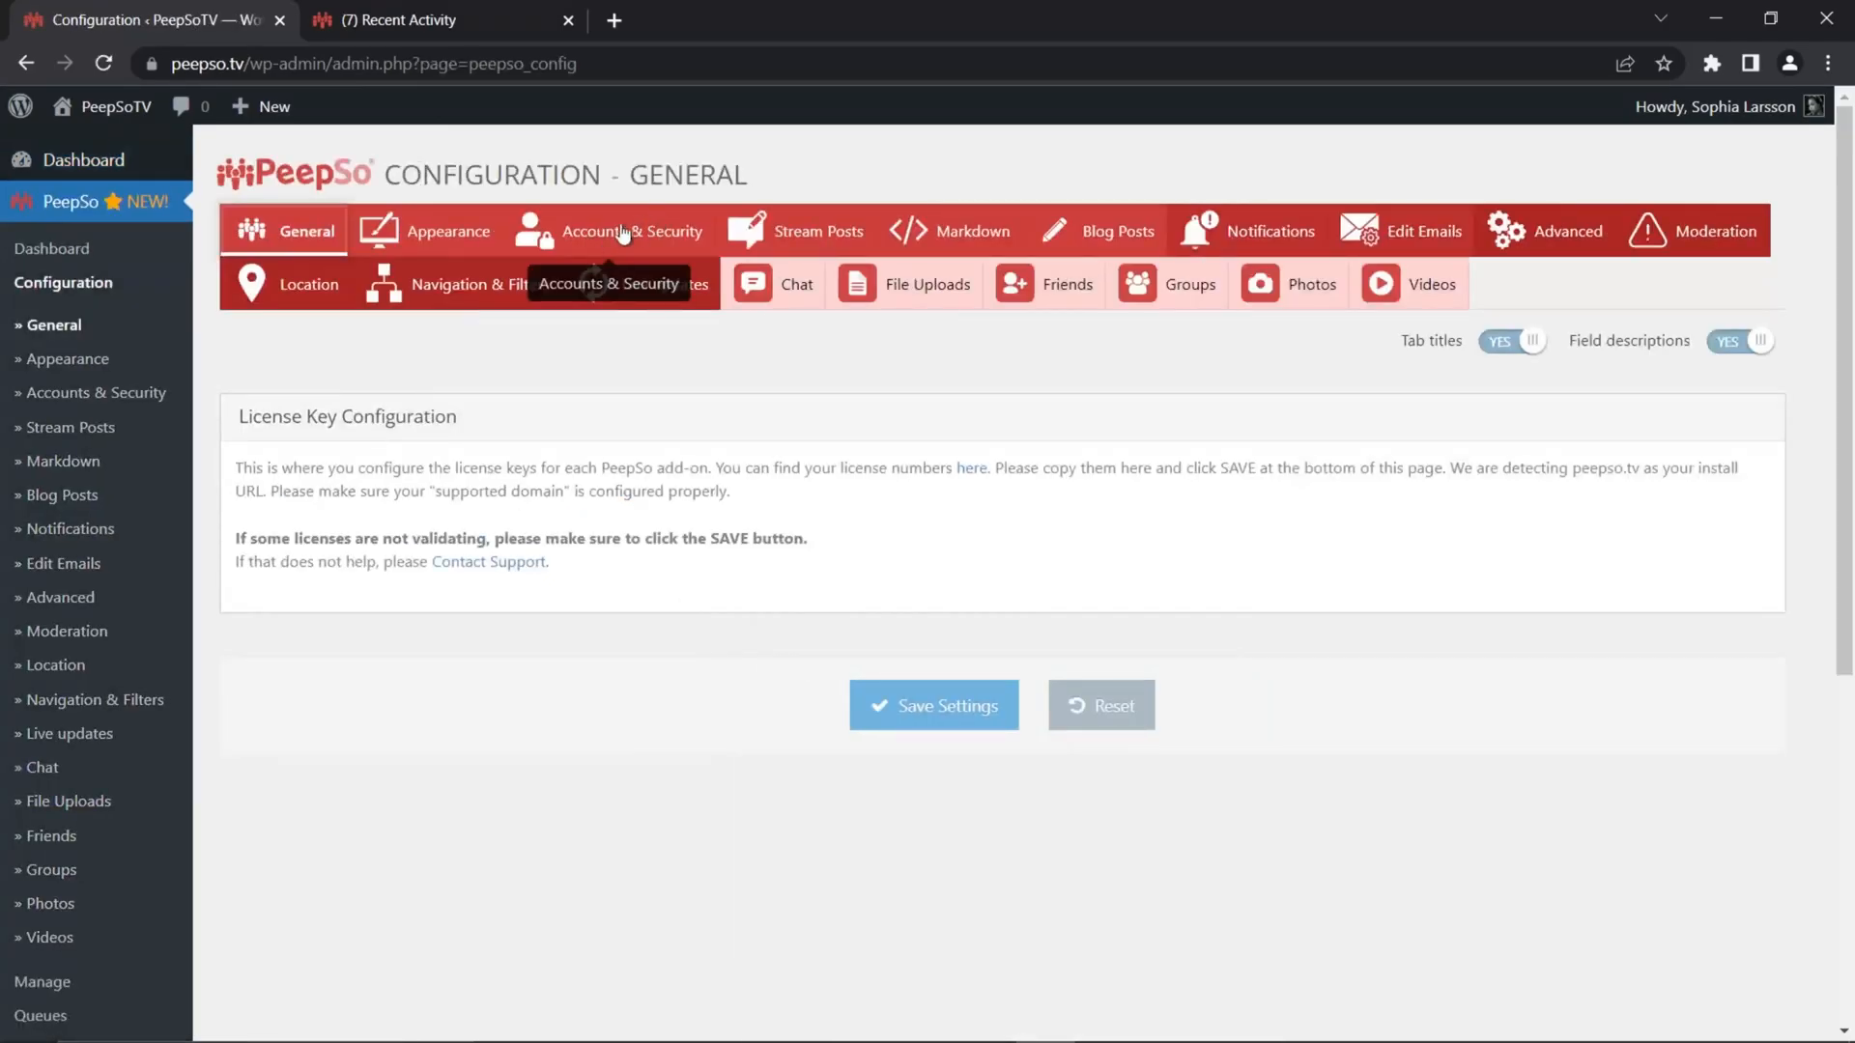
left_click(787, 234)
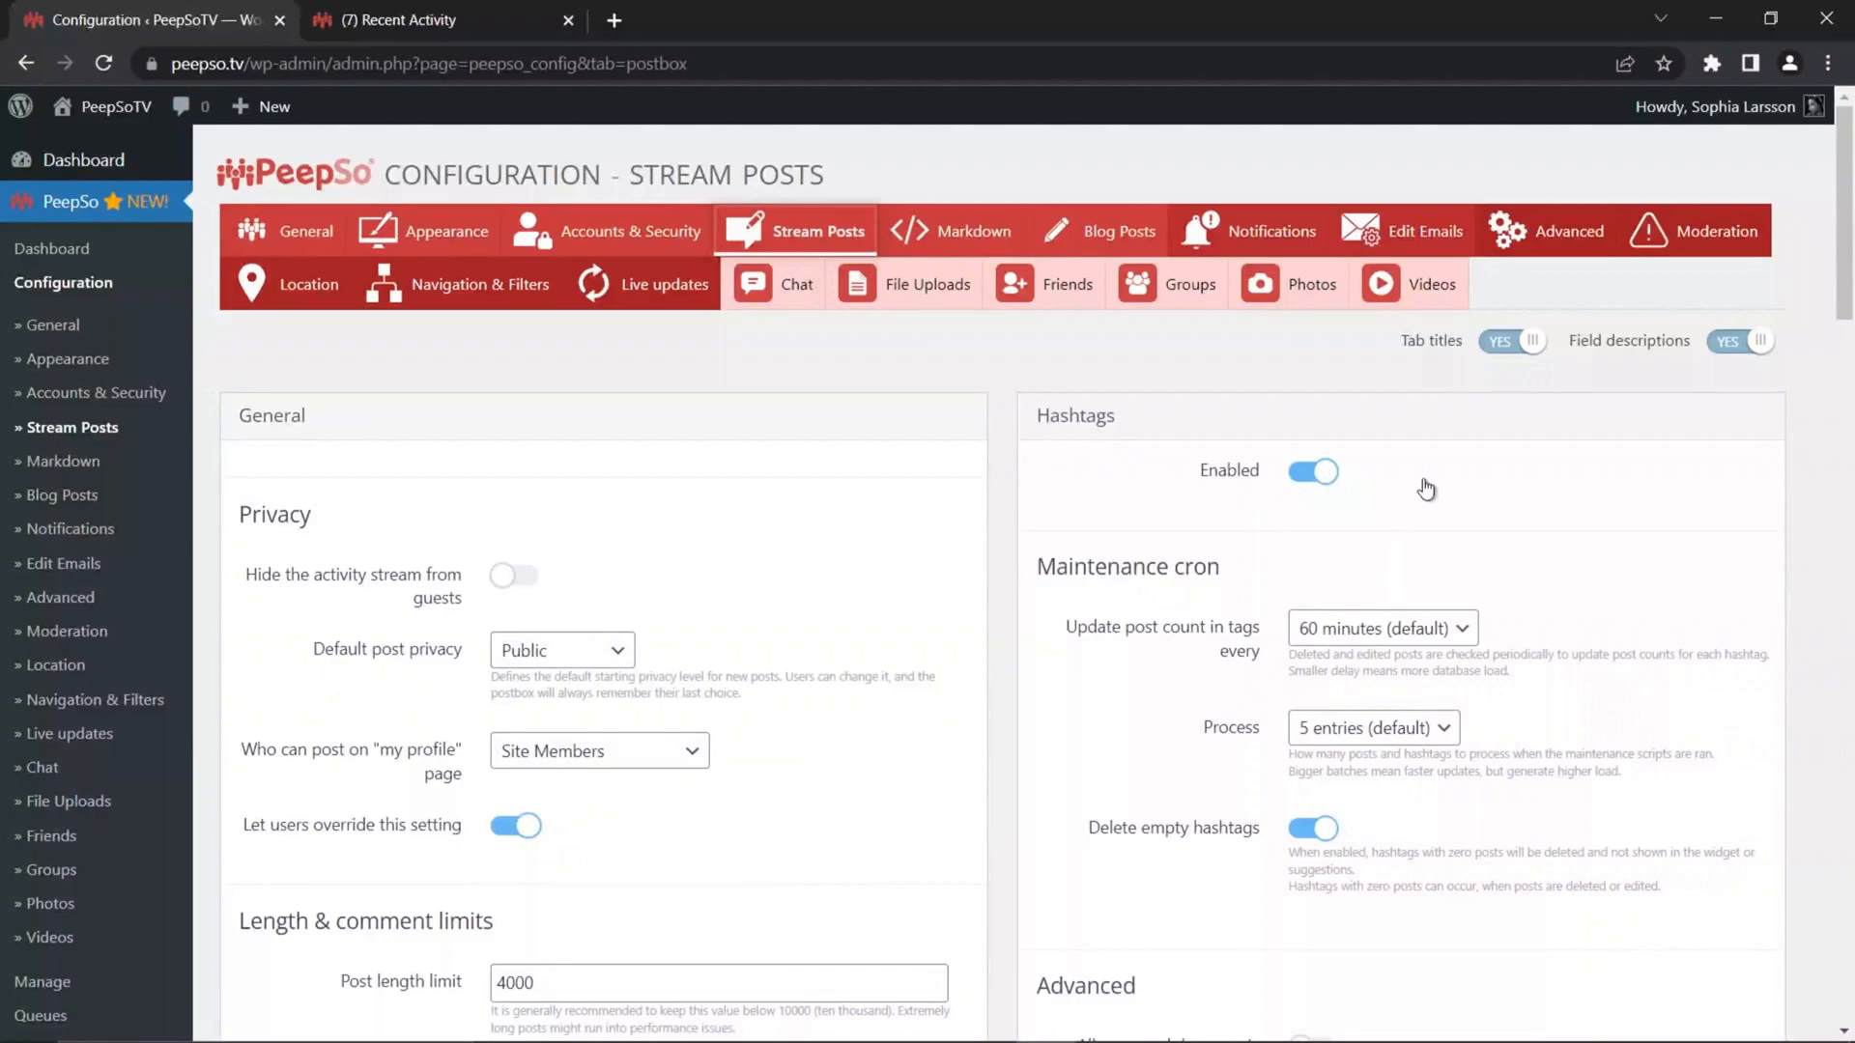
scroll(1429, 526, "down", 2)
scroll(1094, 621, "up", 2)
Set the hashtag post count update interval to 5 minutes, process 100 entries per run, and save the settings
left_click(1459, 630)
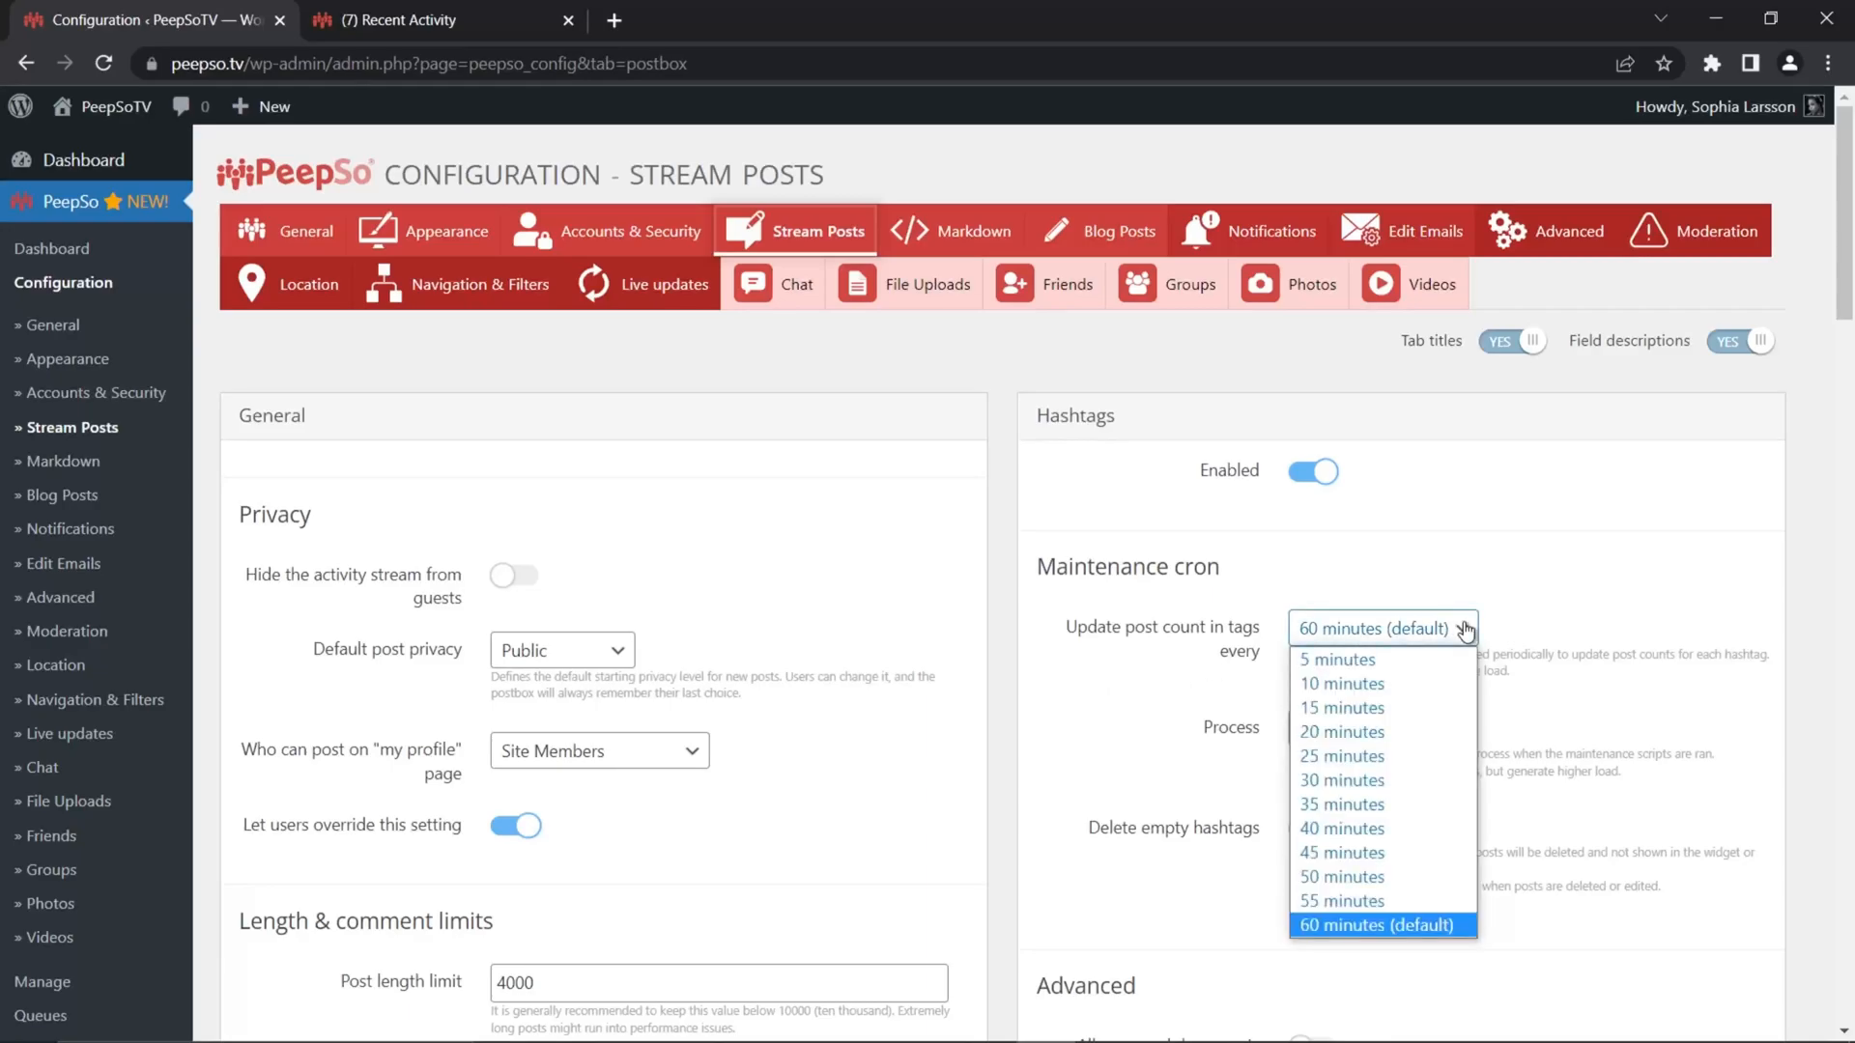
left_click(1335, 667)
left_click(1443, 810)
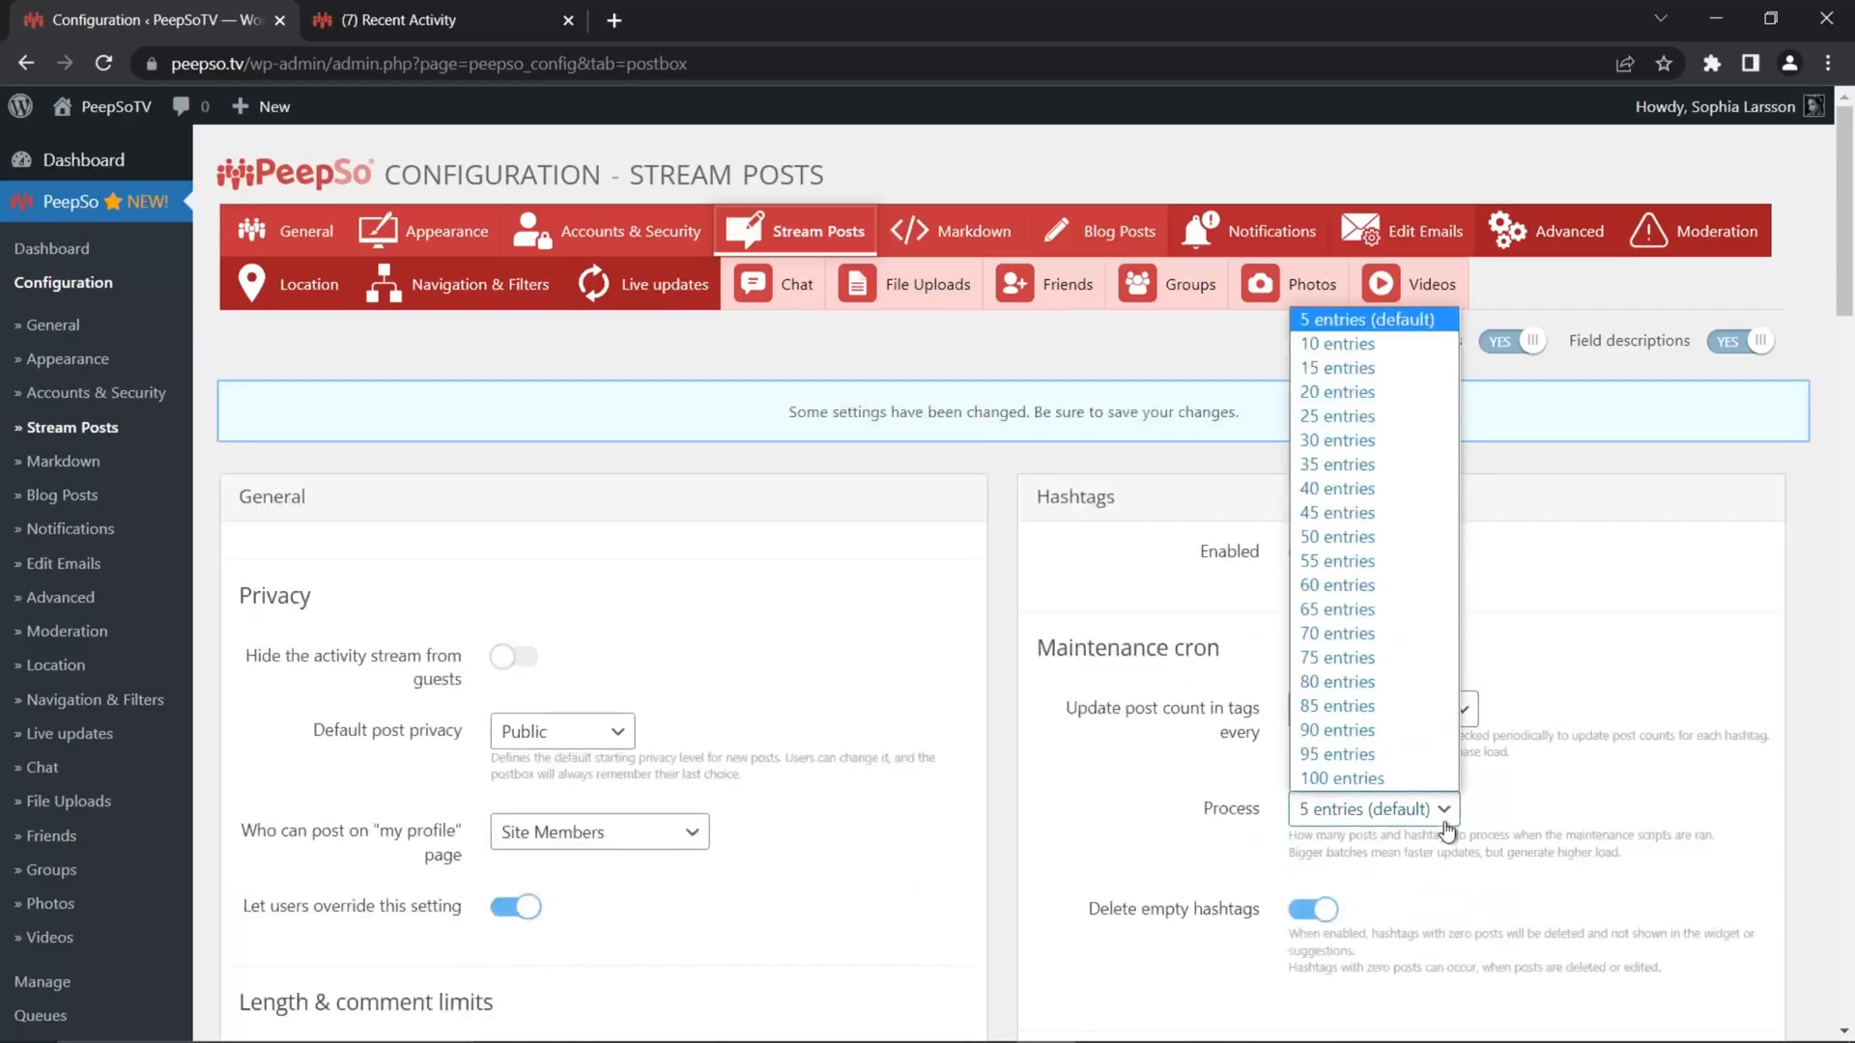
left_click(1366, 779)
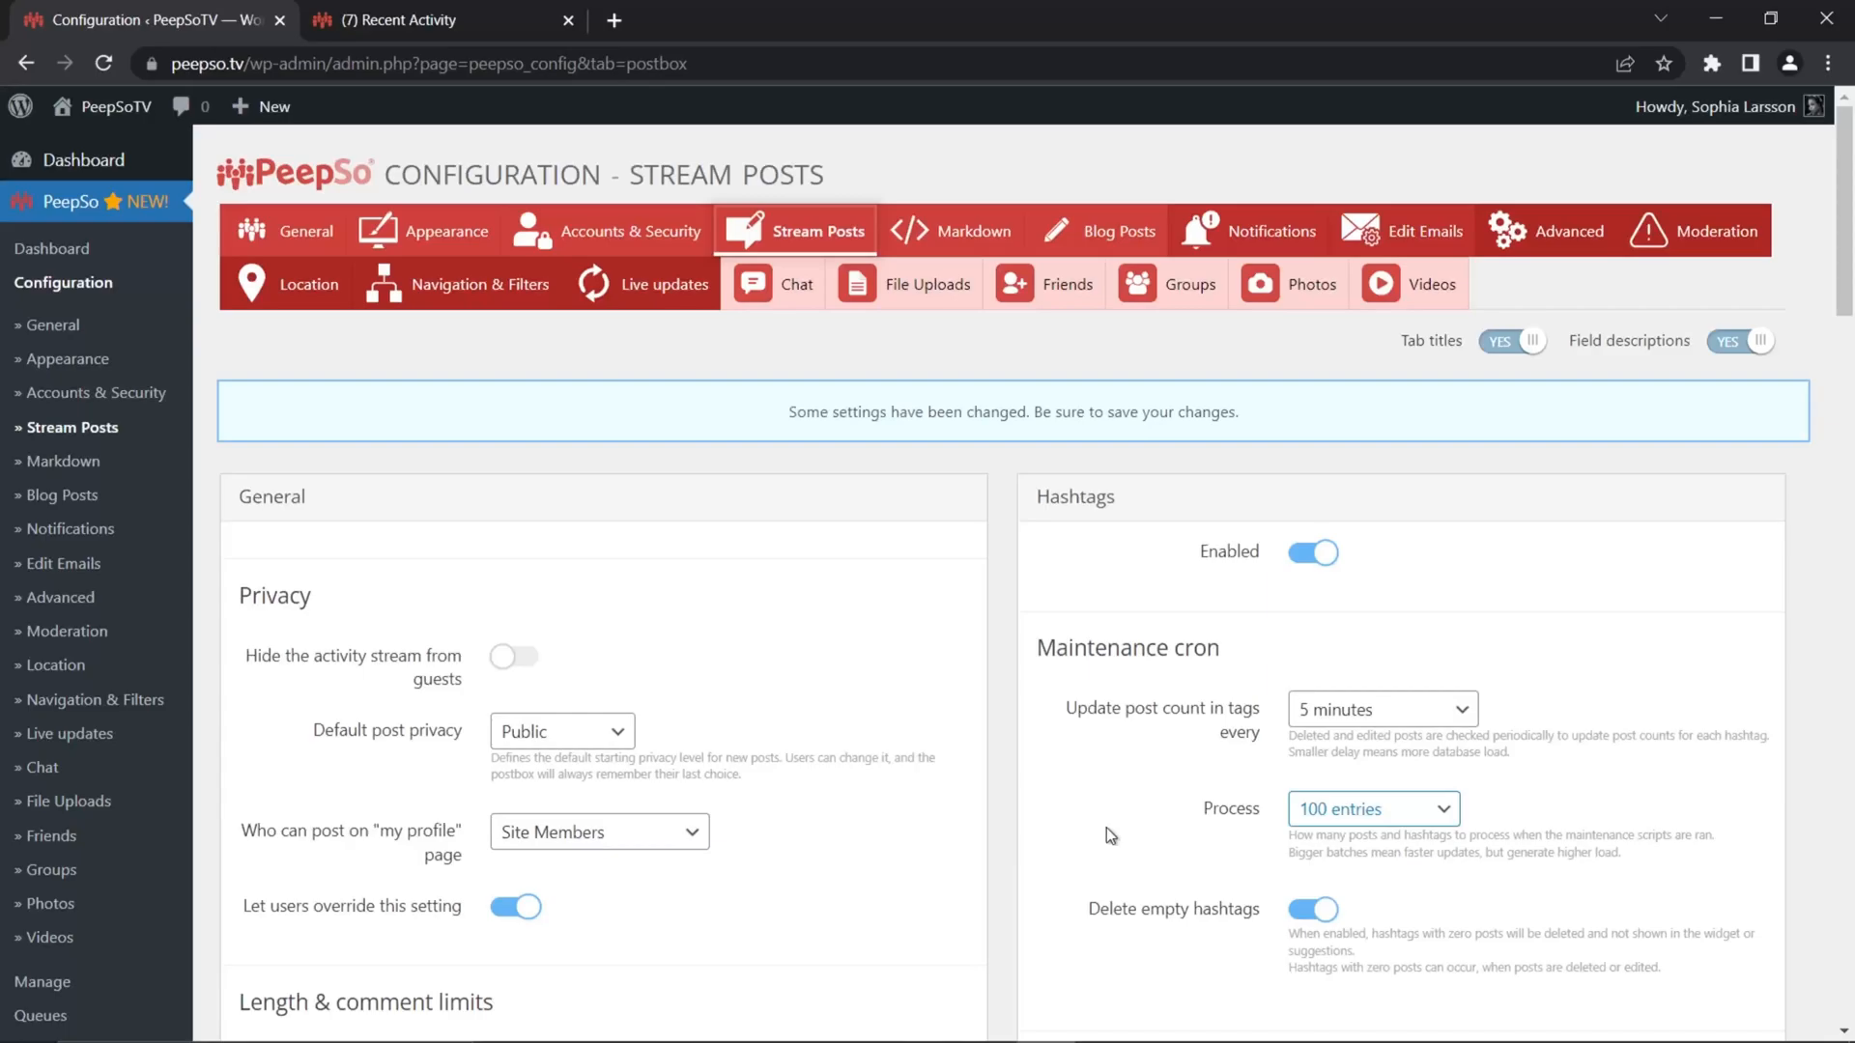
scroll(1062, 769, "down", 2)
scroll(1063, 769, "down", 20)
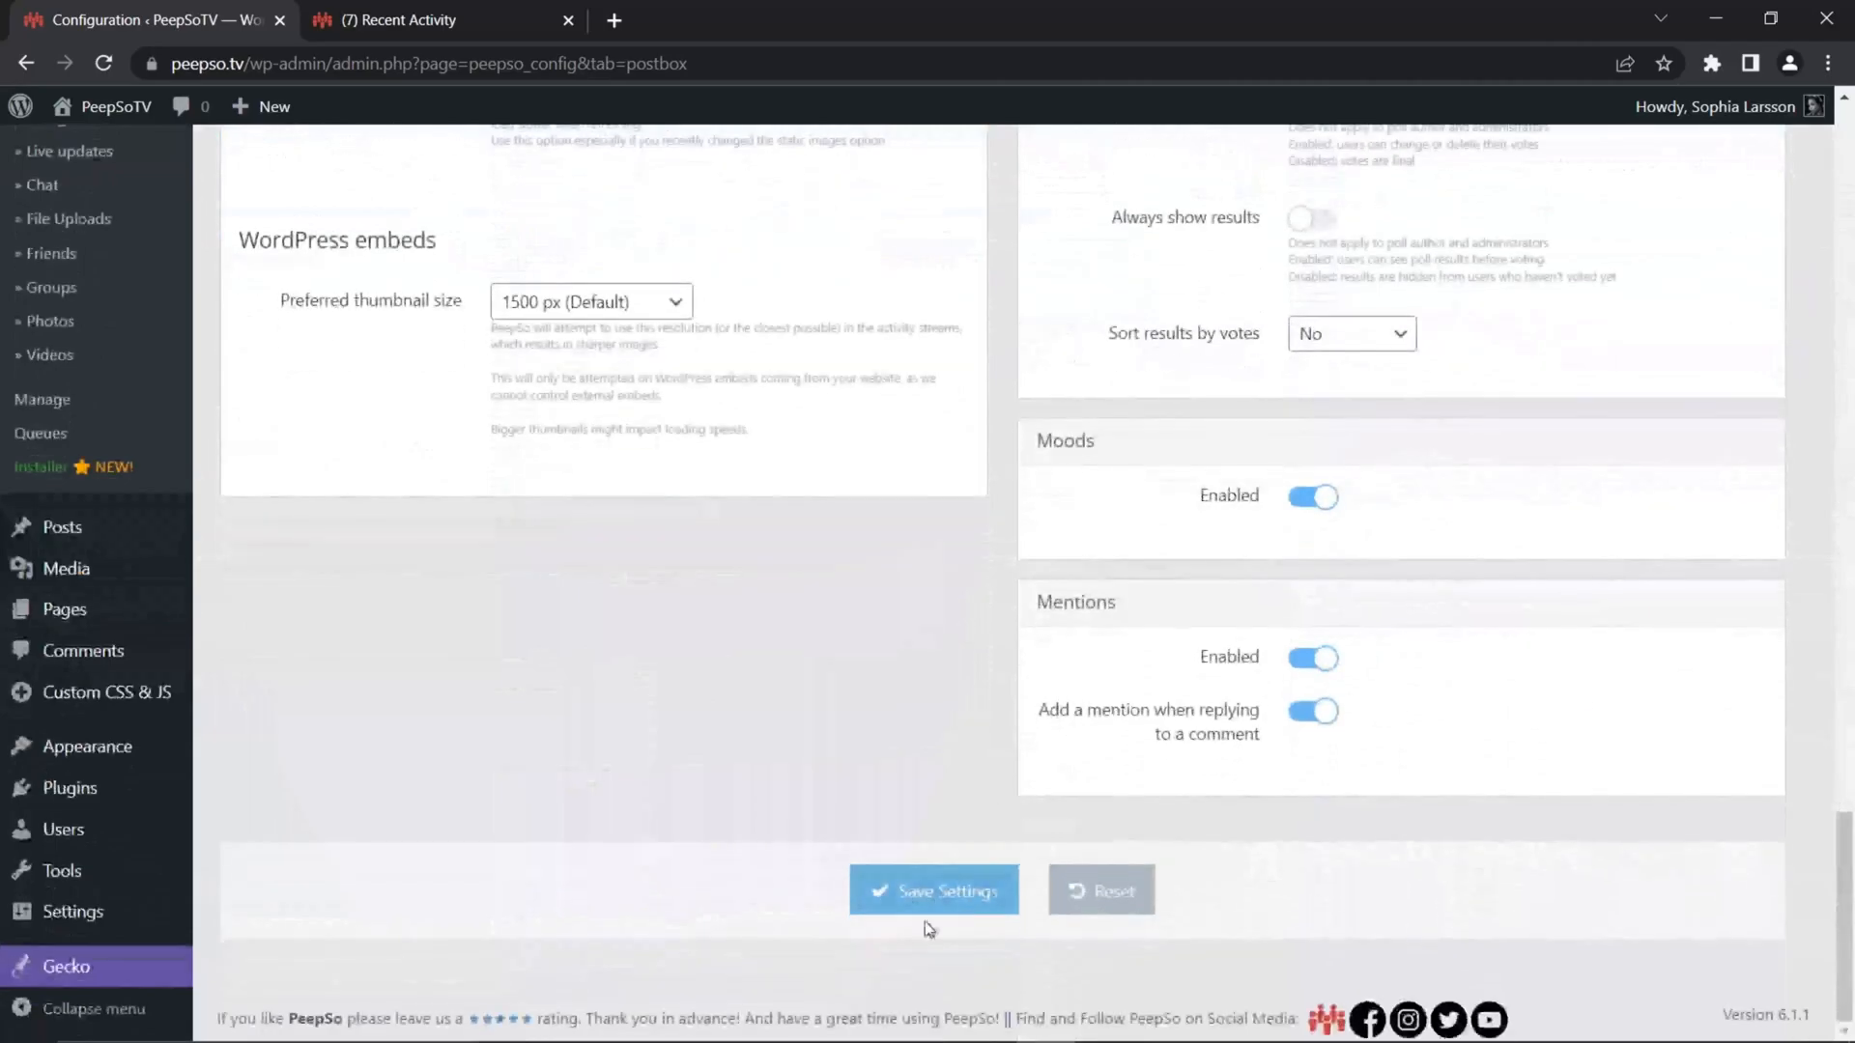
left_click(898, 887)
Reload the community page to check its hashtags widget and compare it with the saved Stream Posts configuration
left_click(454, 20)
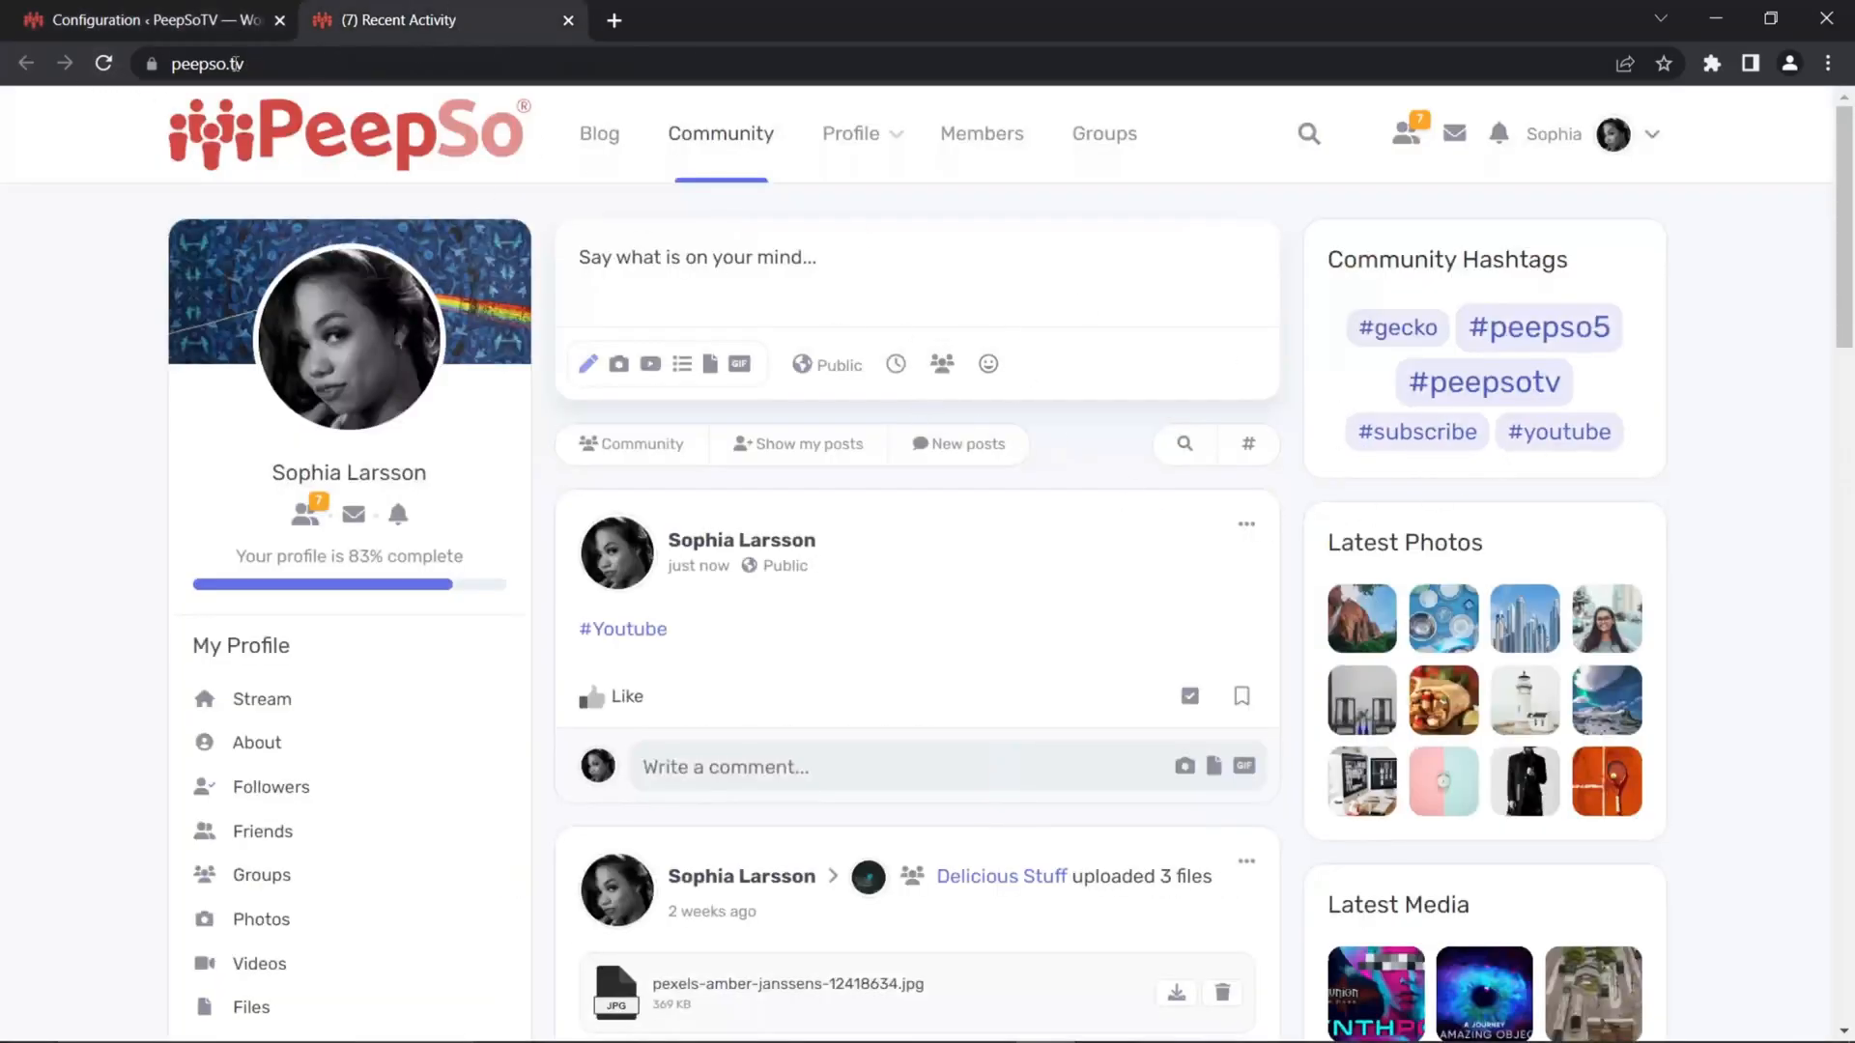
left_click(103, 63)
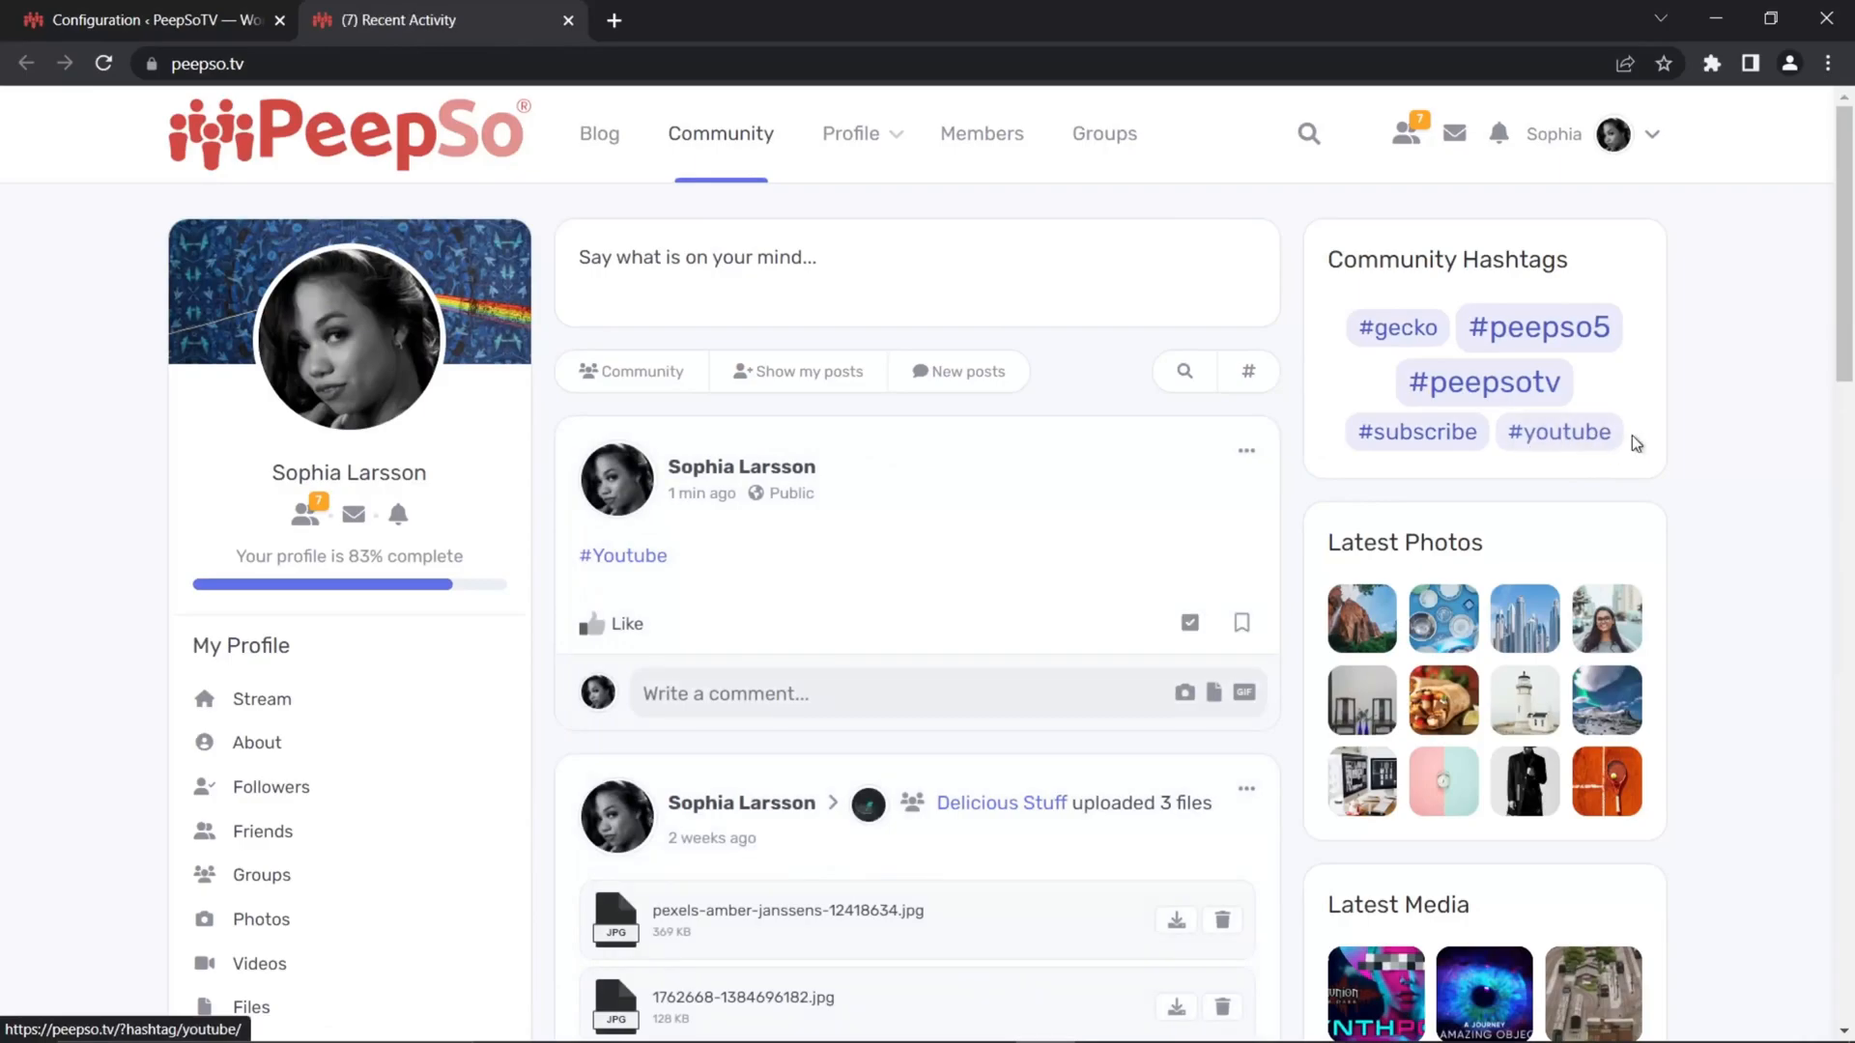
left_click(125, 21)
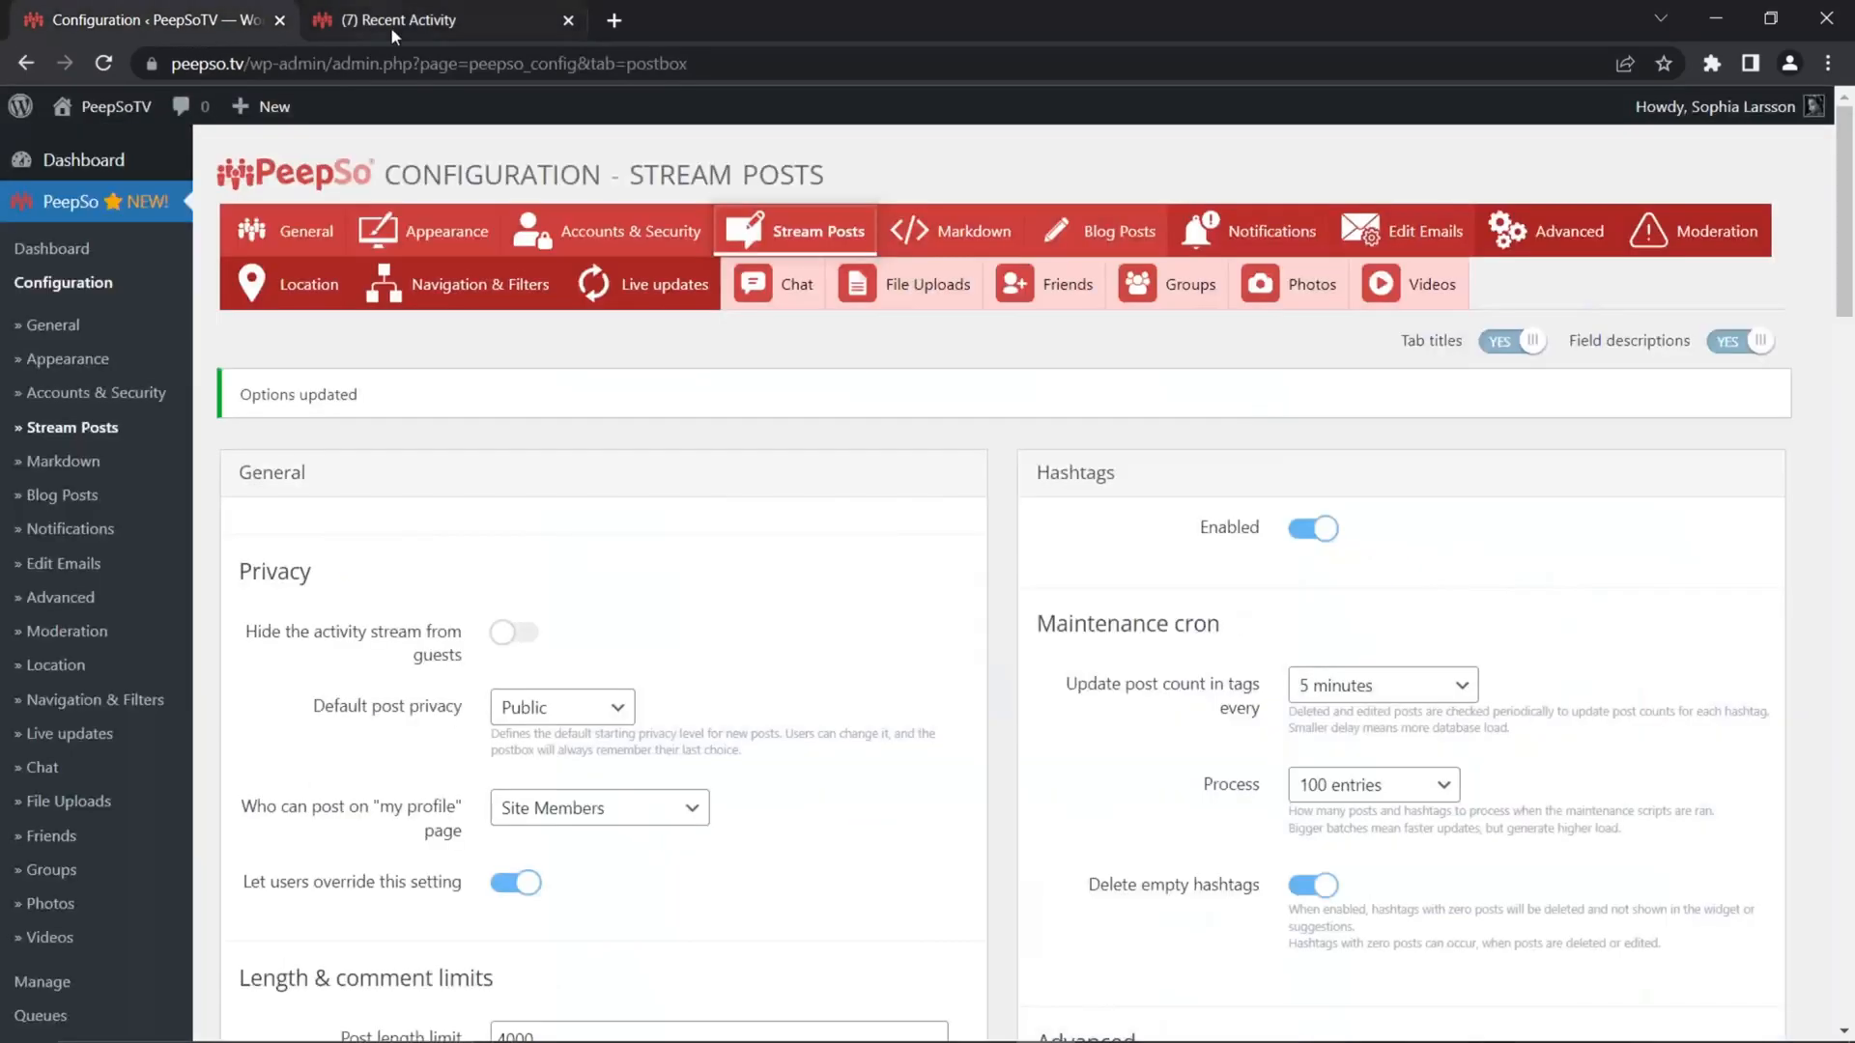
left_click(386, 23)
Publish a public post containing #Theme on the community page
left_click(836, 259)
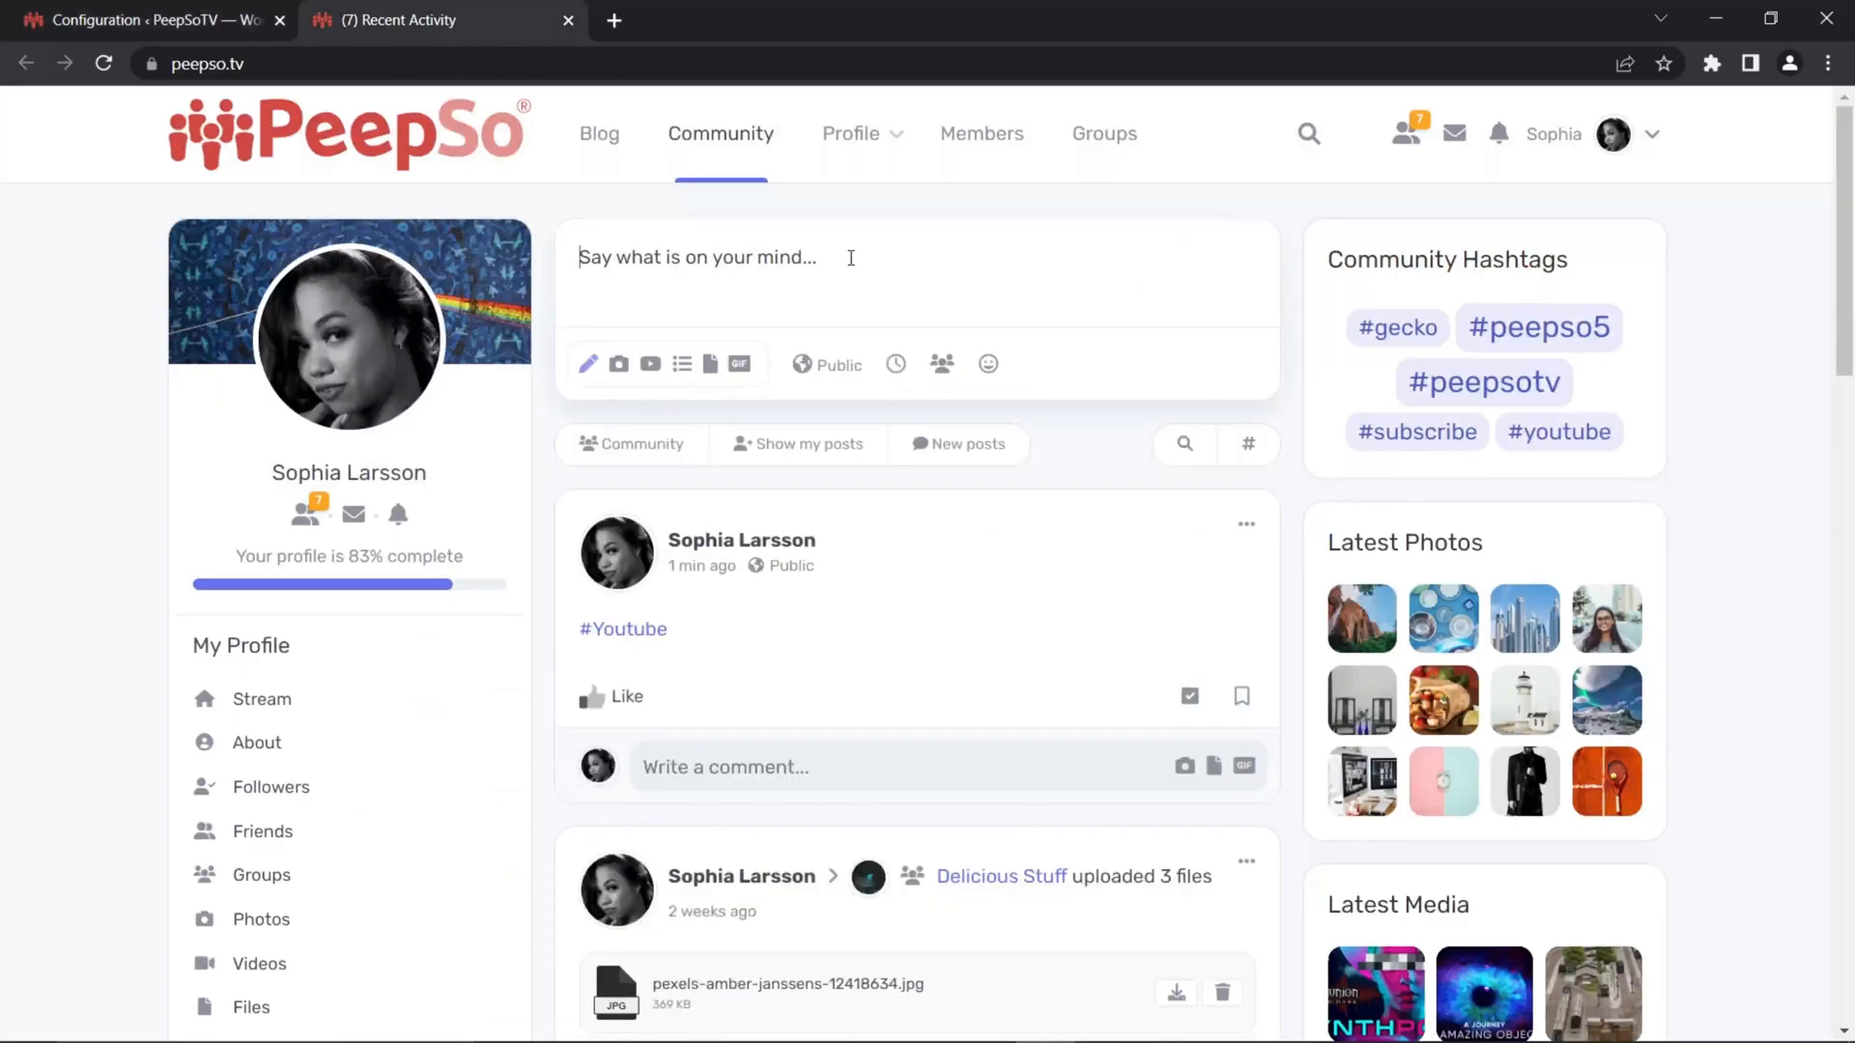
type("#")
type("eepSo")
key("BackSpace")
key("BackSpace")
key("BackSpace")
key("BackSpace")
key("BackSpace")
type("Theme")
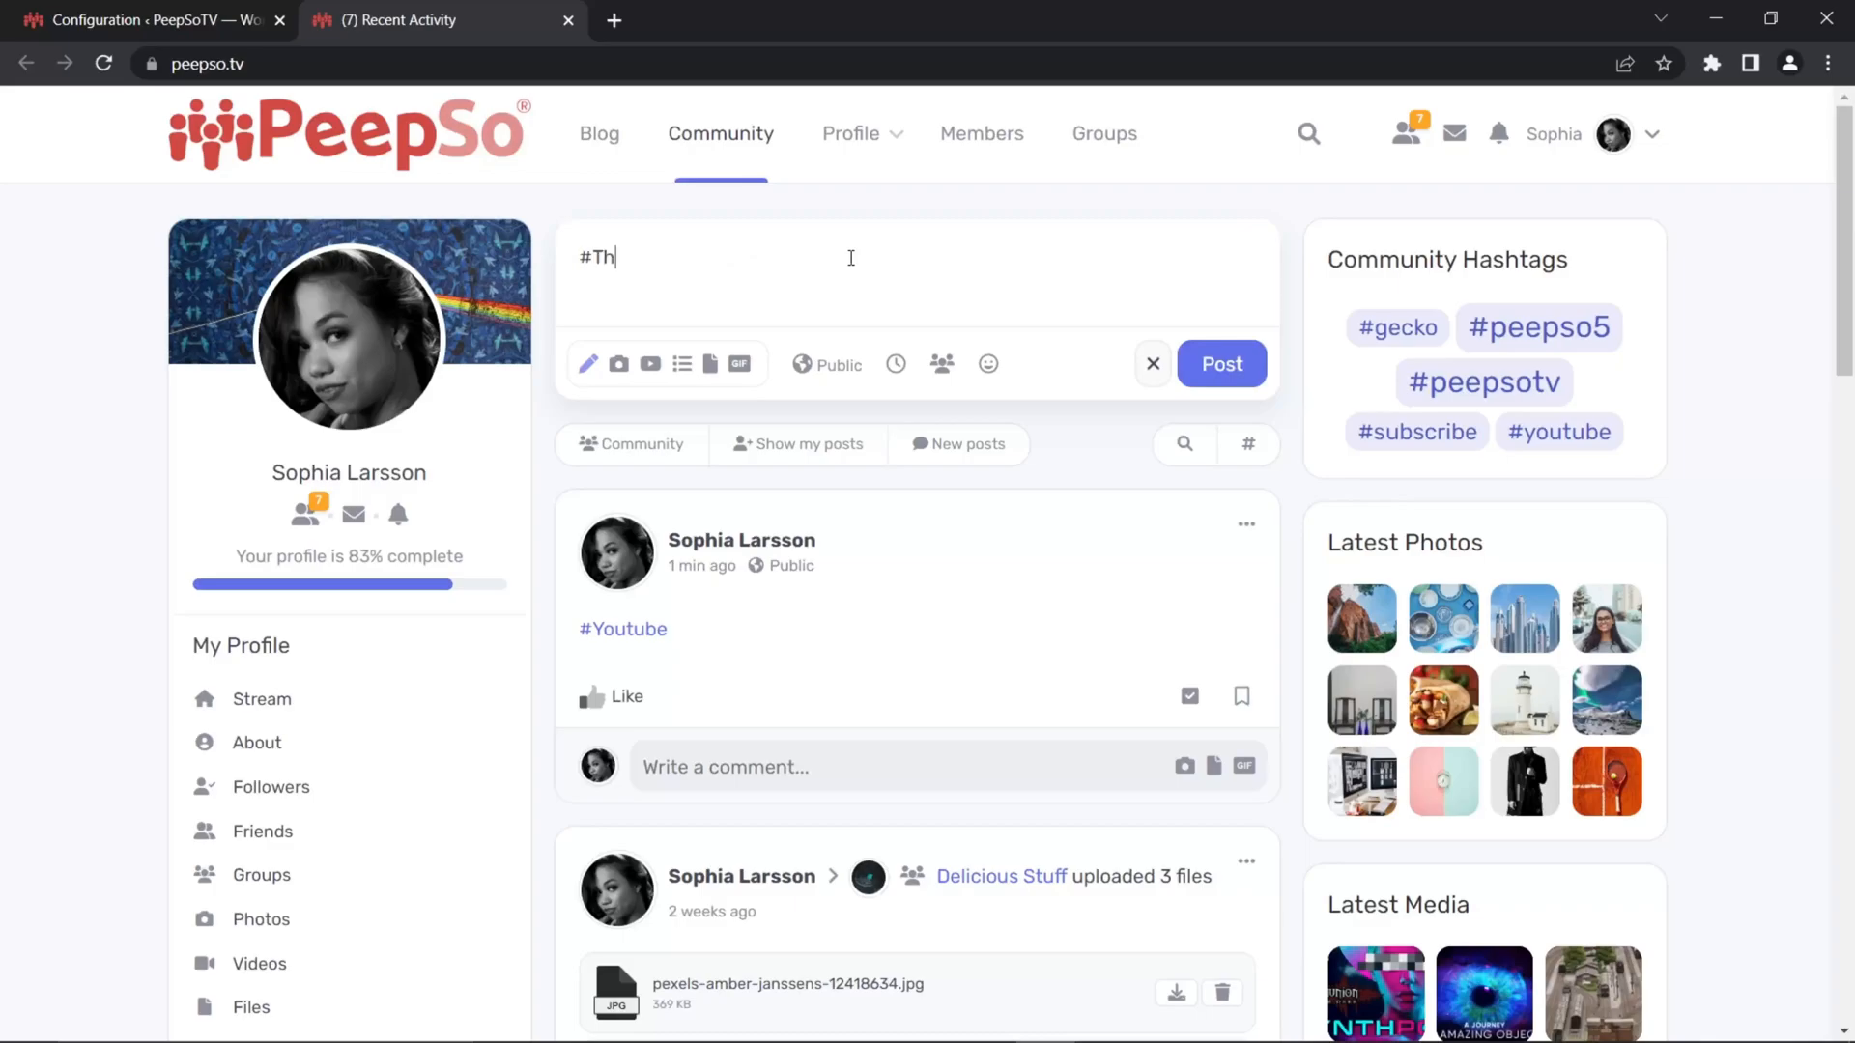
left_click(1220, 365)
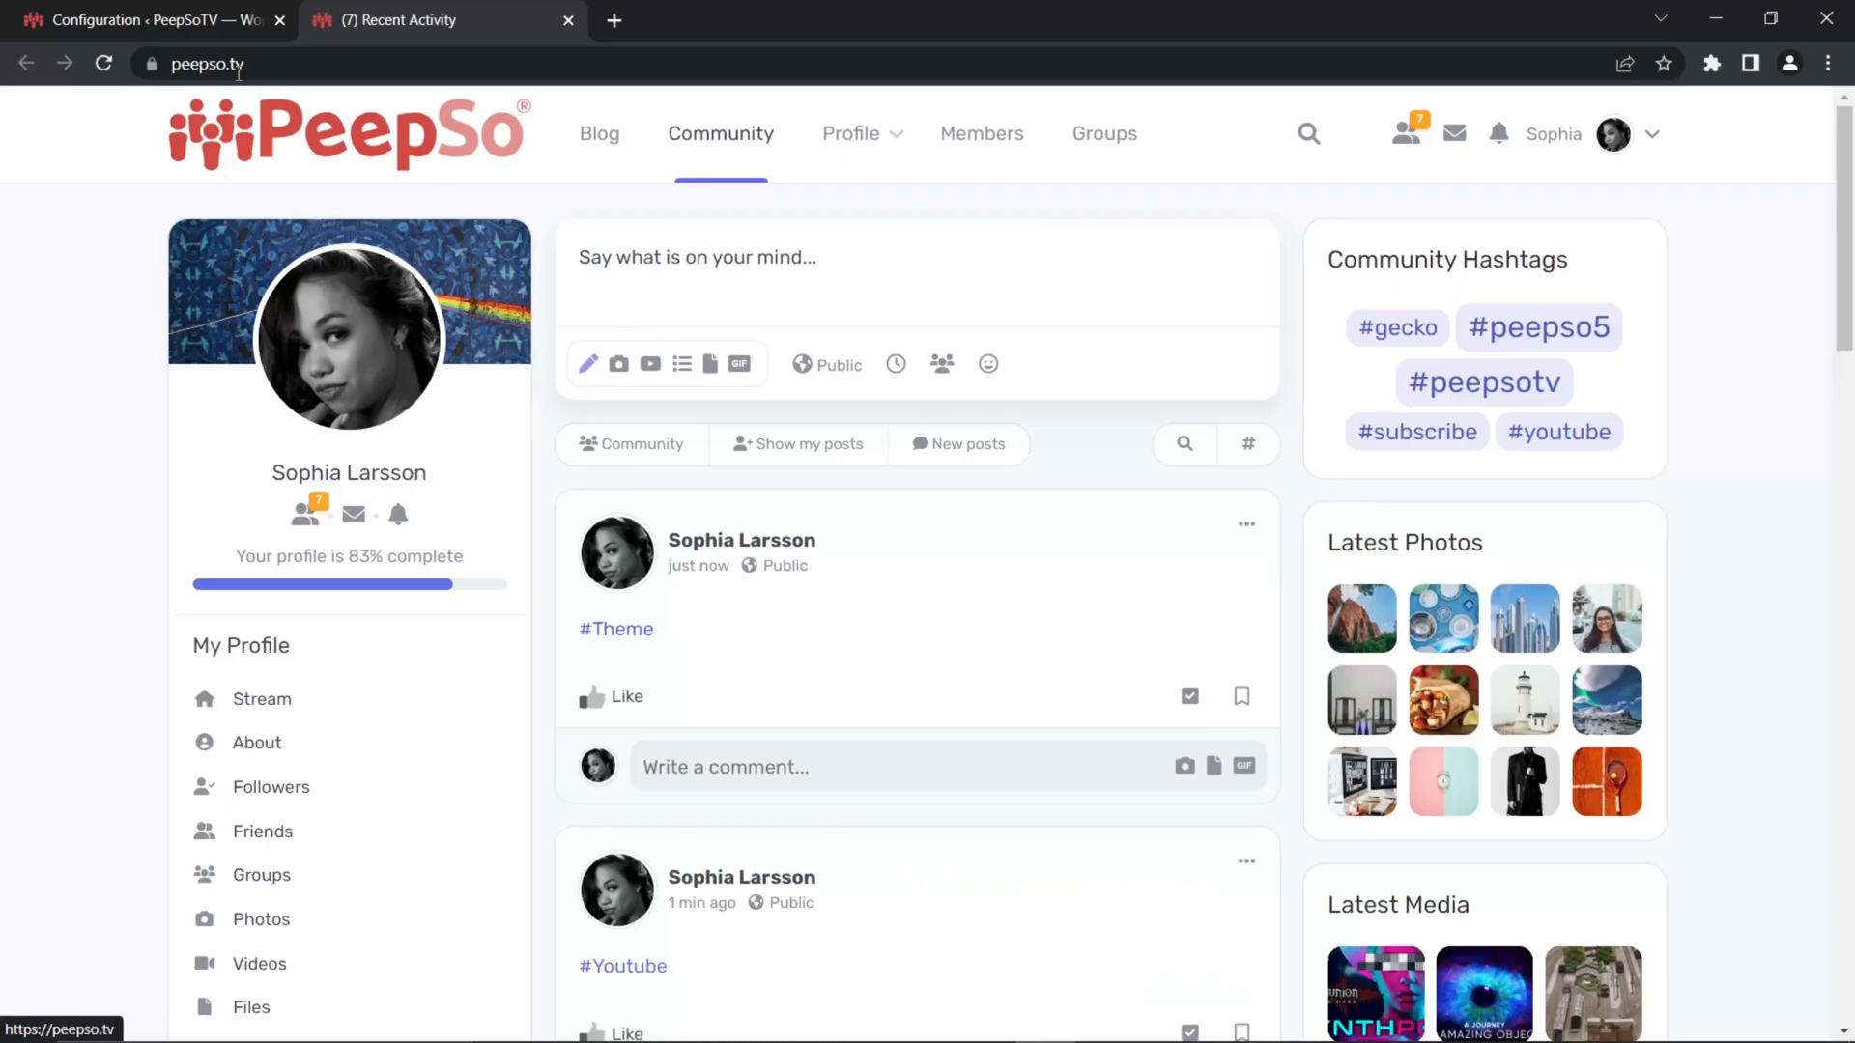
Recheck the hashtag maintenance interval in the configuration and reload the community page to look for the new hashtag in the widget
left_click(145, 19)
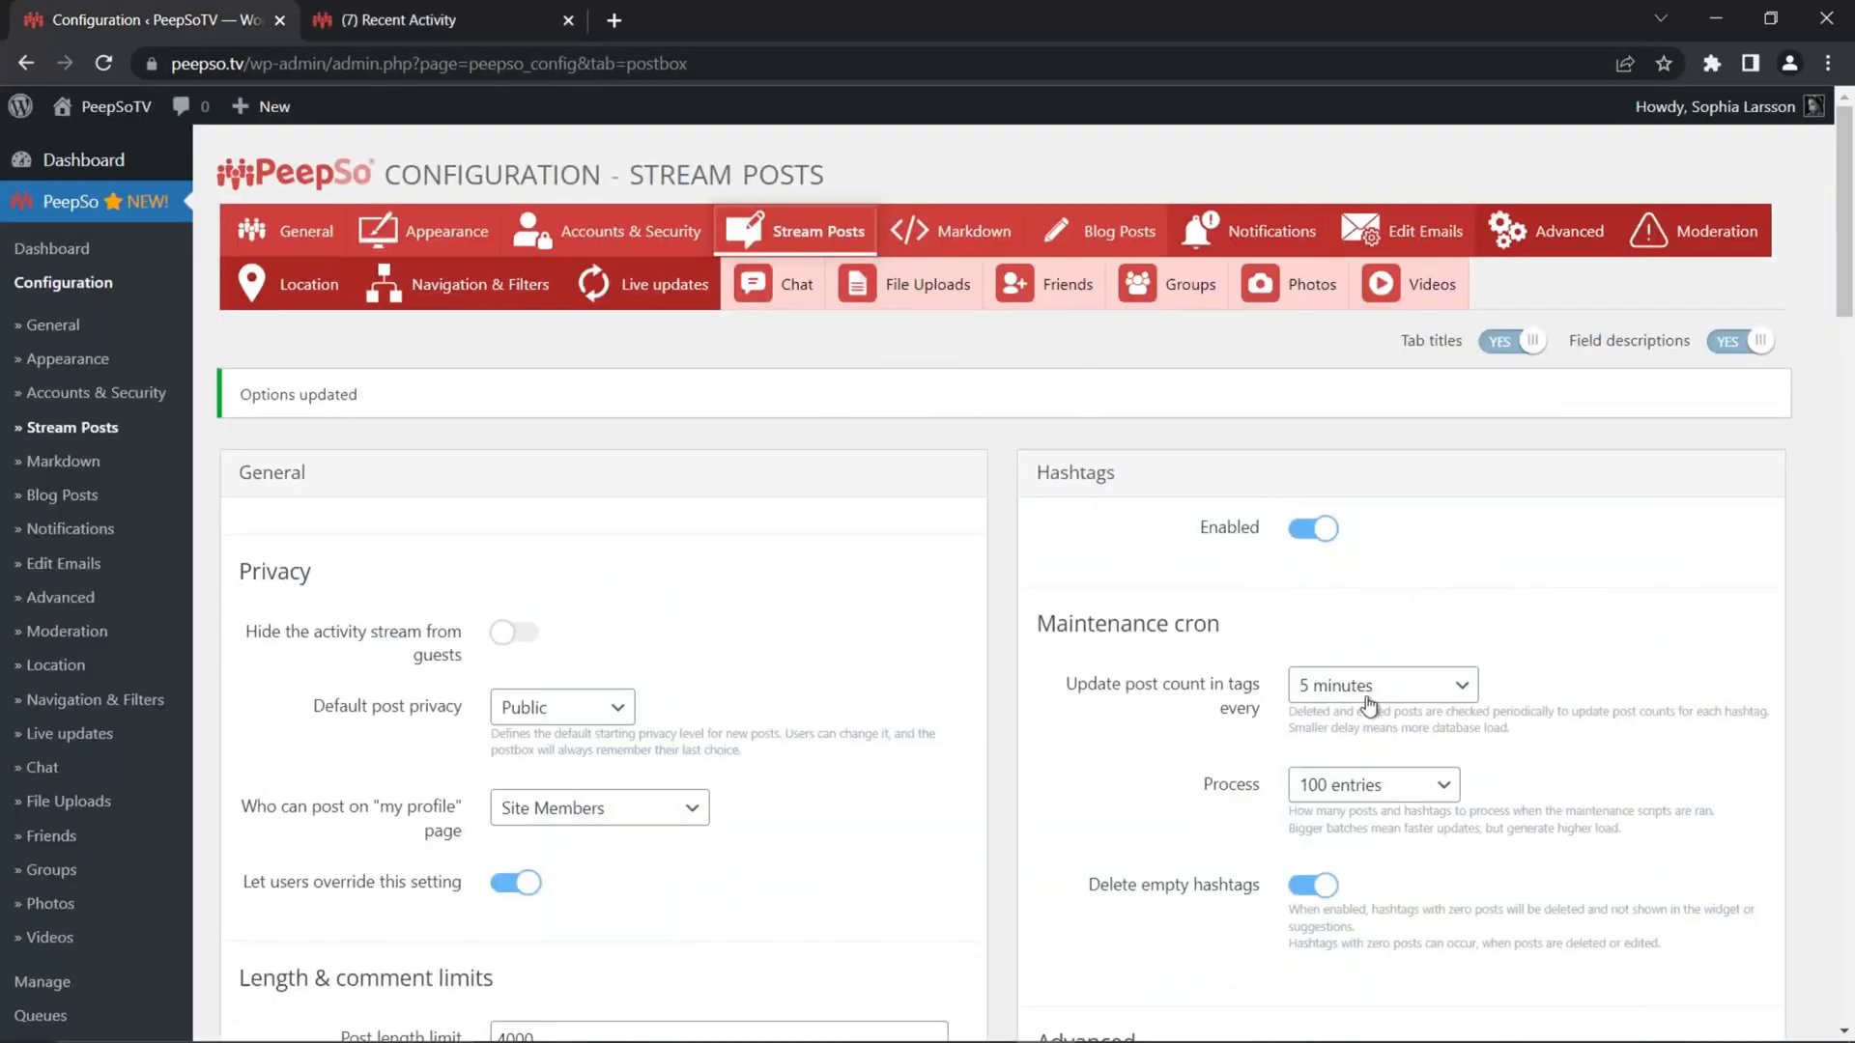
left_click(406, 21)
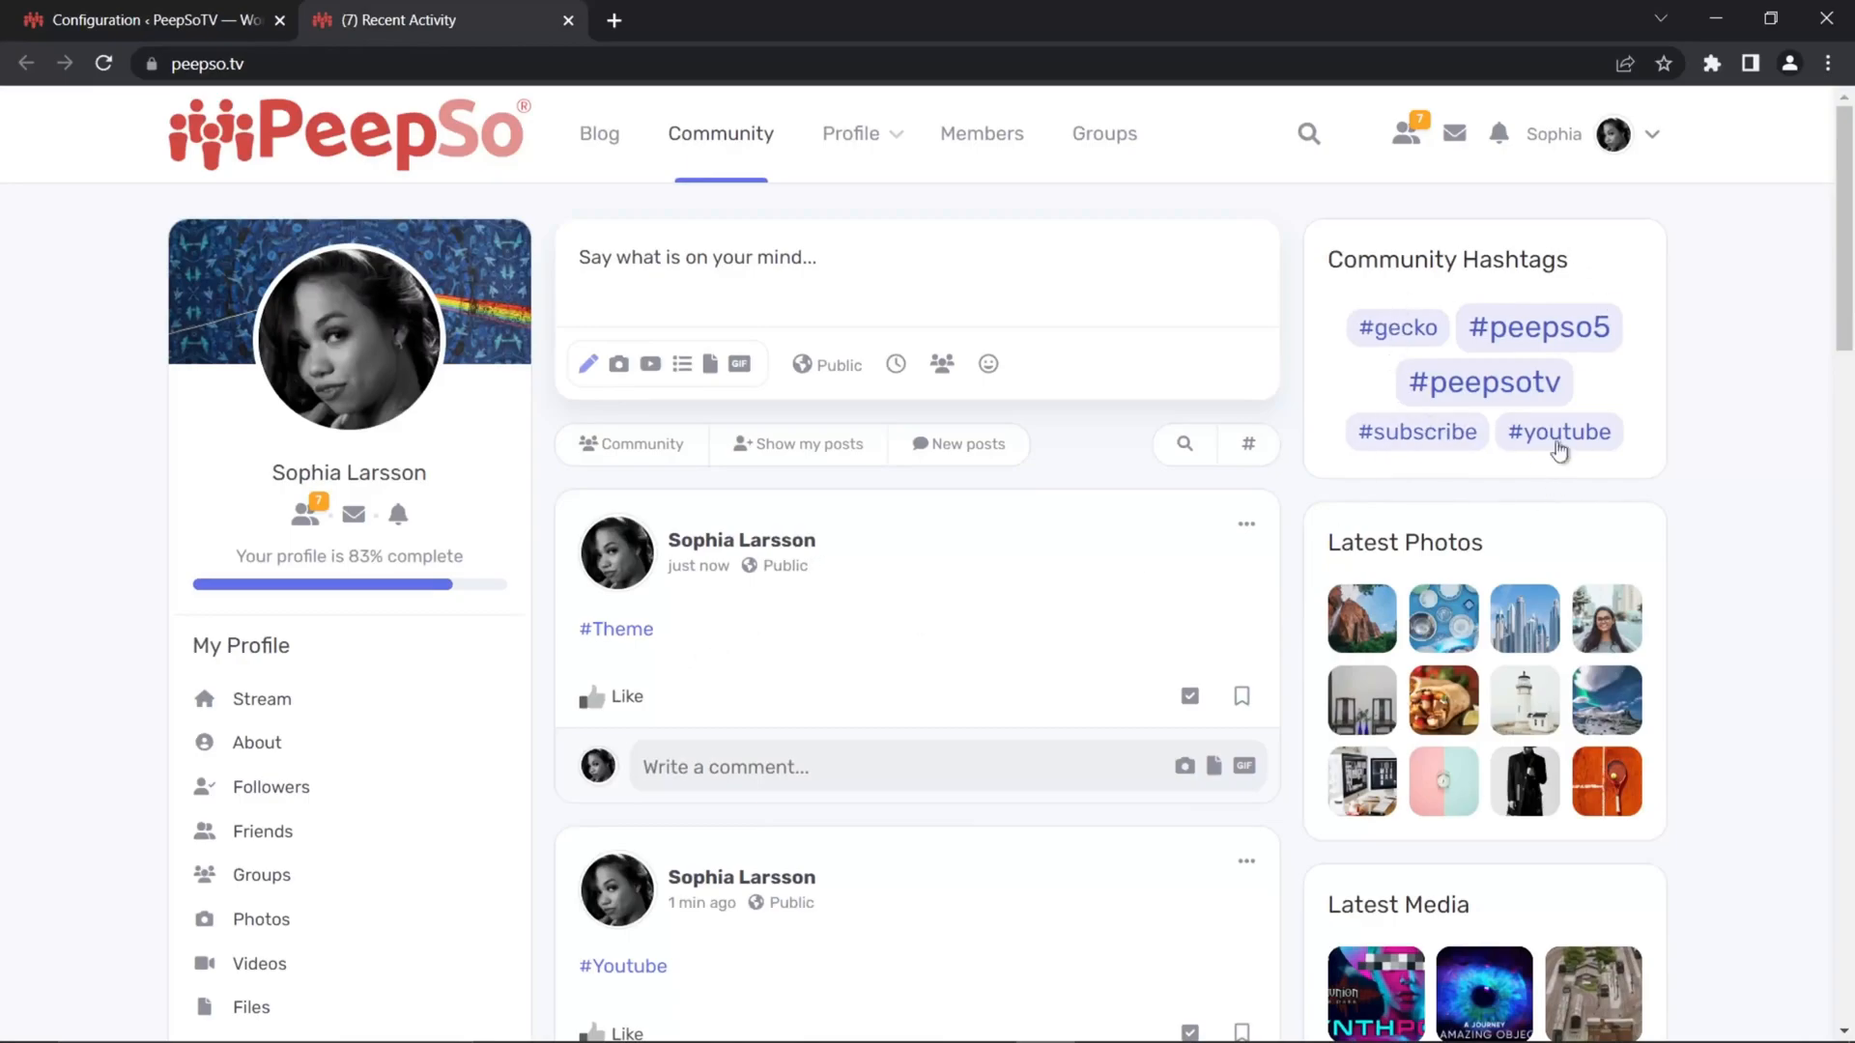
left_click(103, 63)
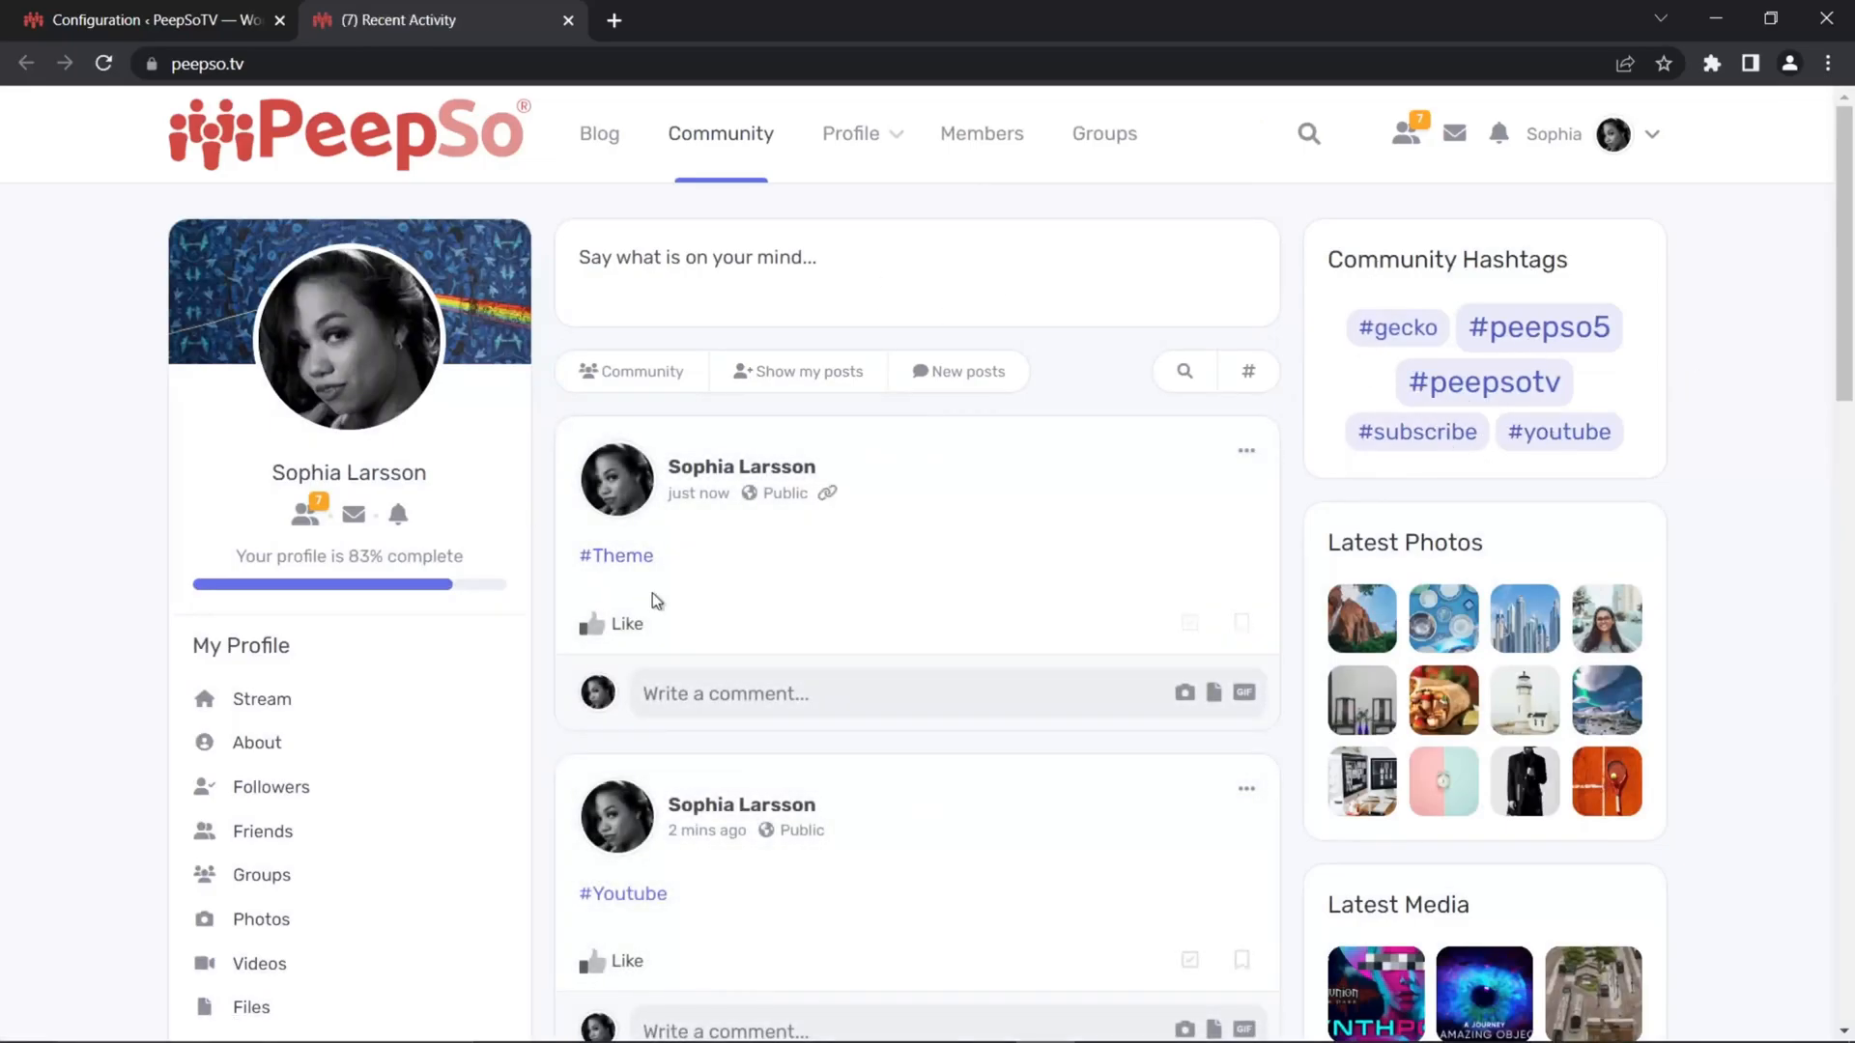
left_click(187, 29)
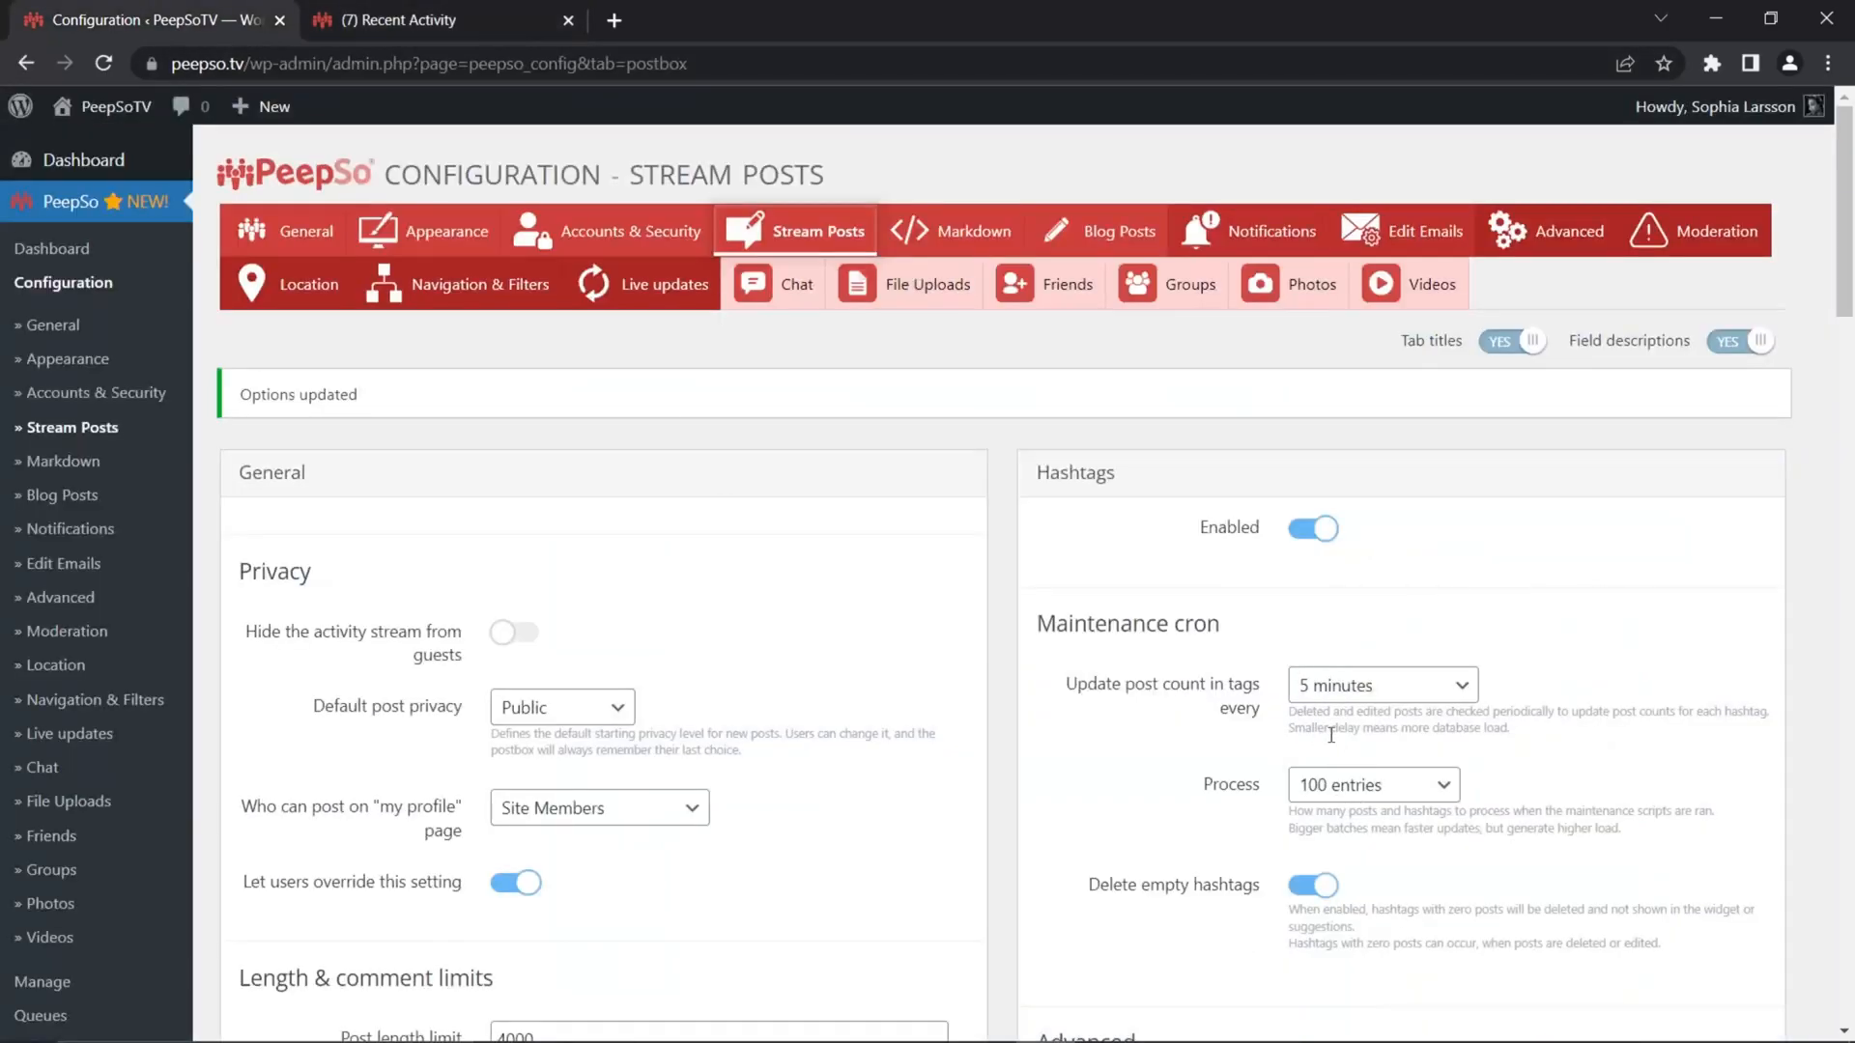
left_click(396, 20)
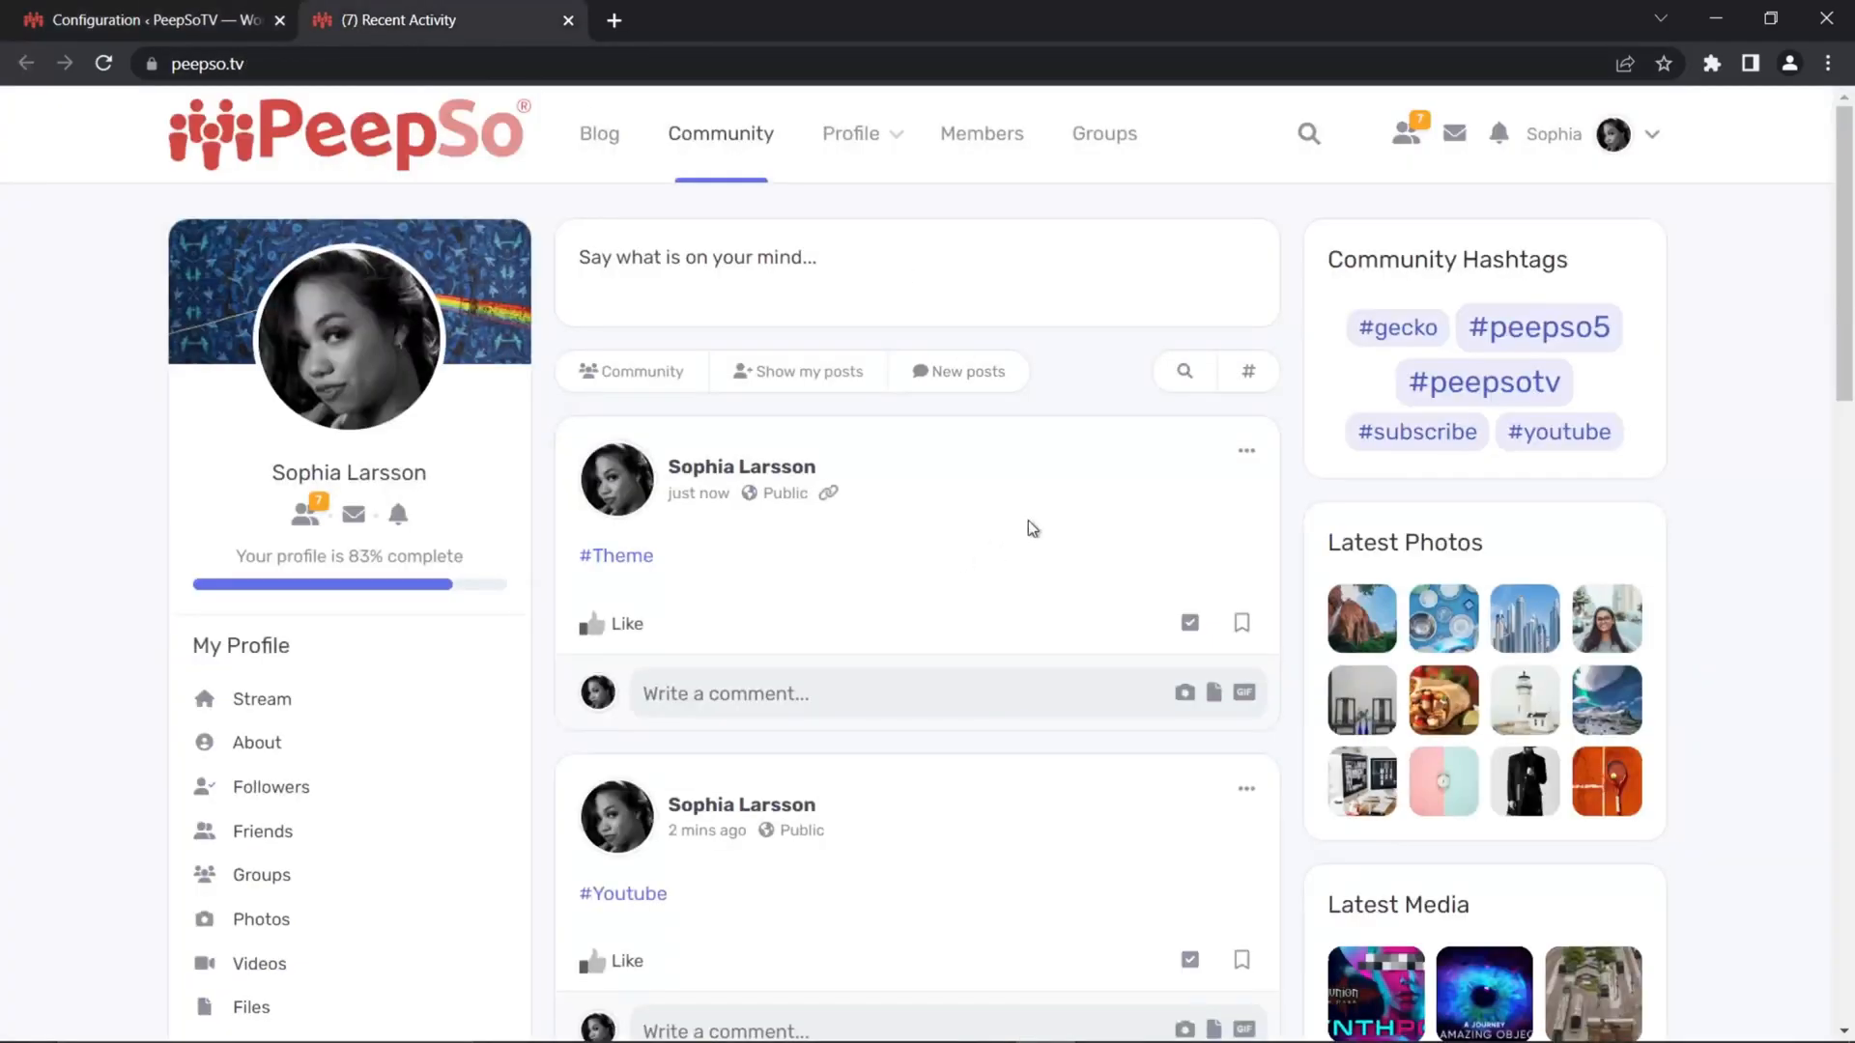
Look through the older posts in the community activity stream and return to the newest ones
scroll(1029, 531, "down", 3)
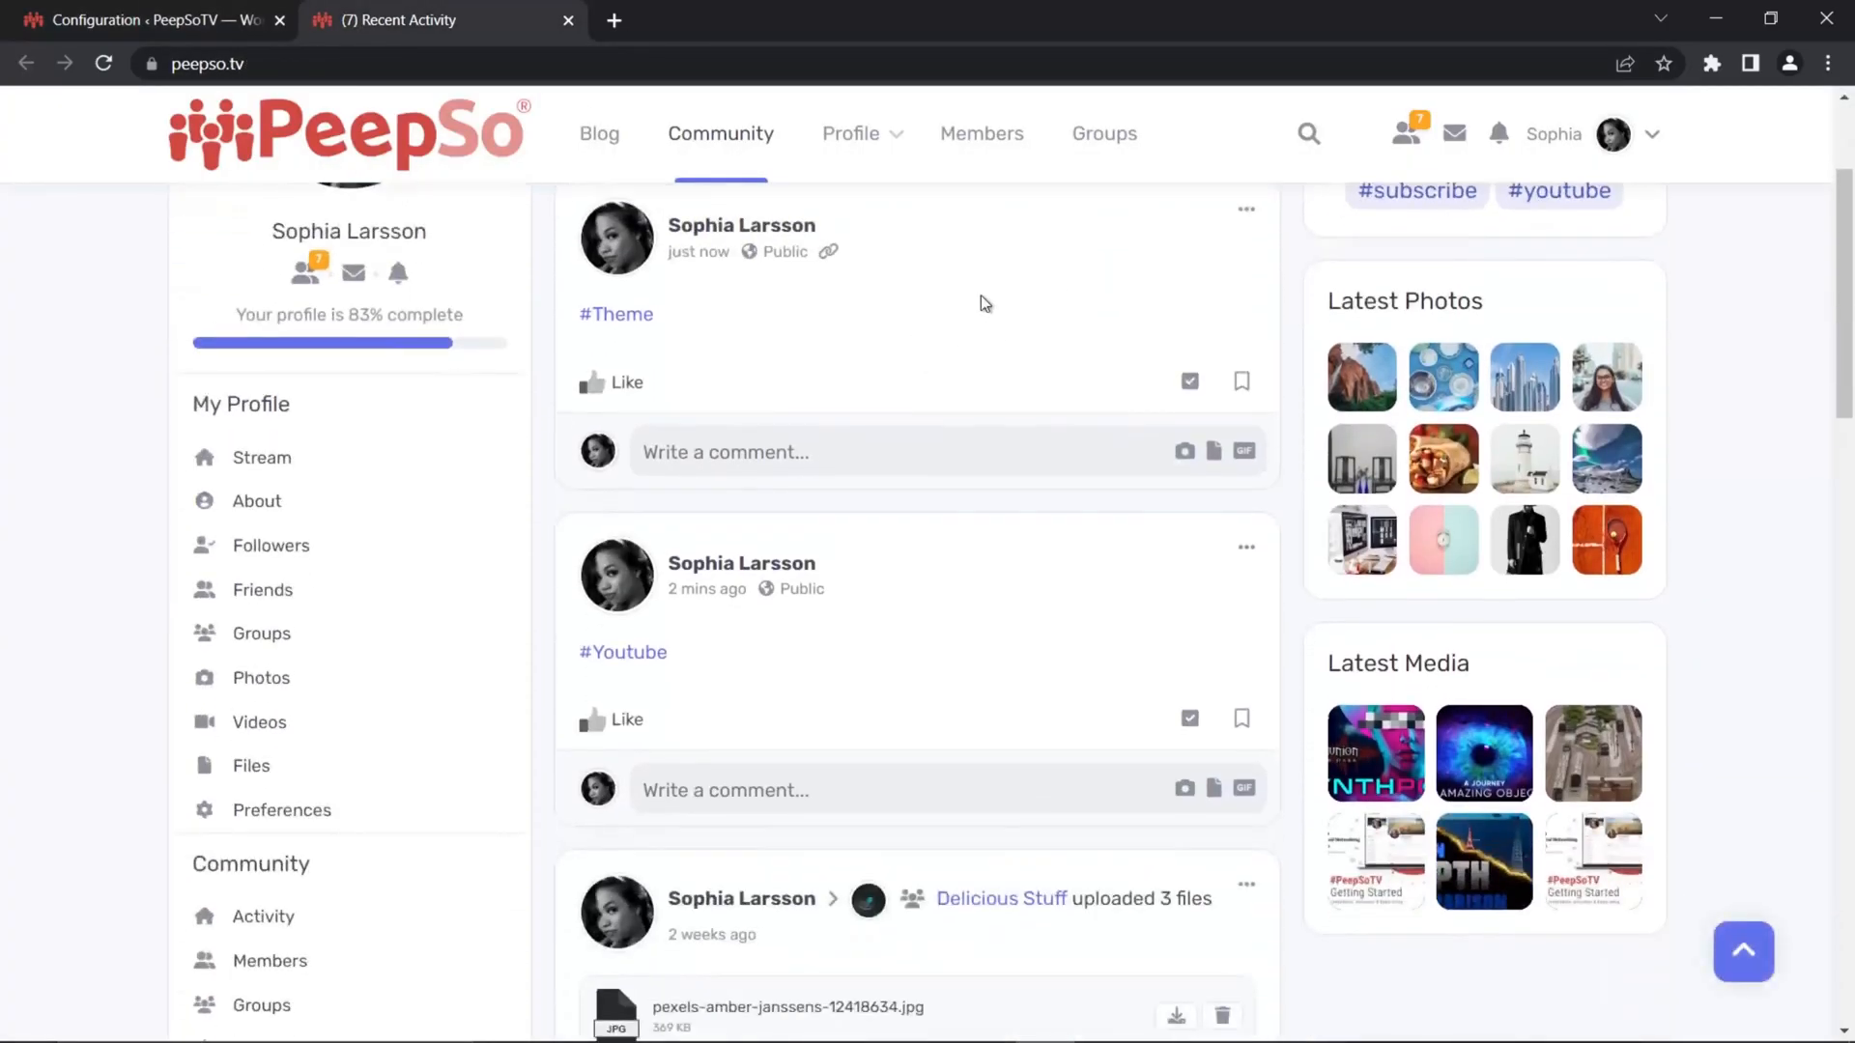
scroll(982, 743, "down", 9)
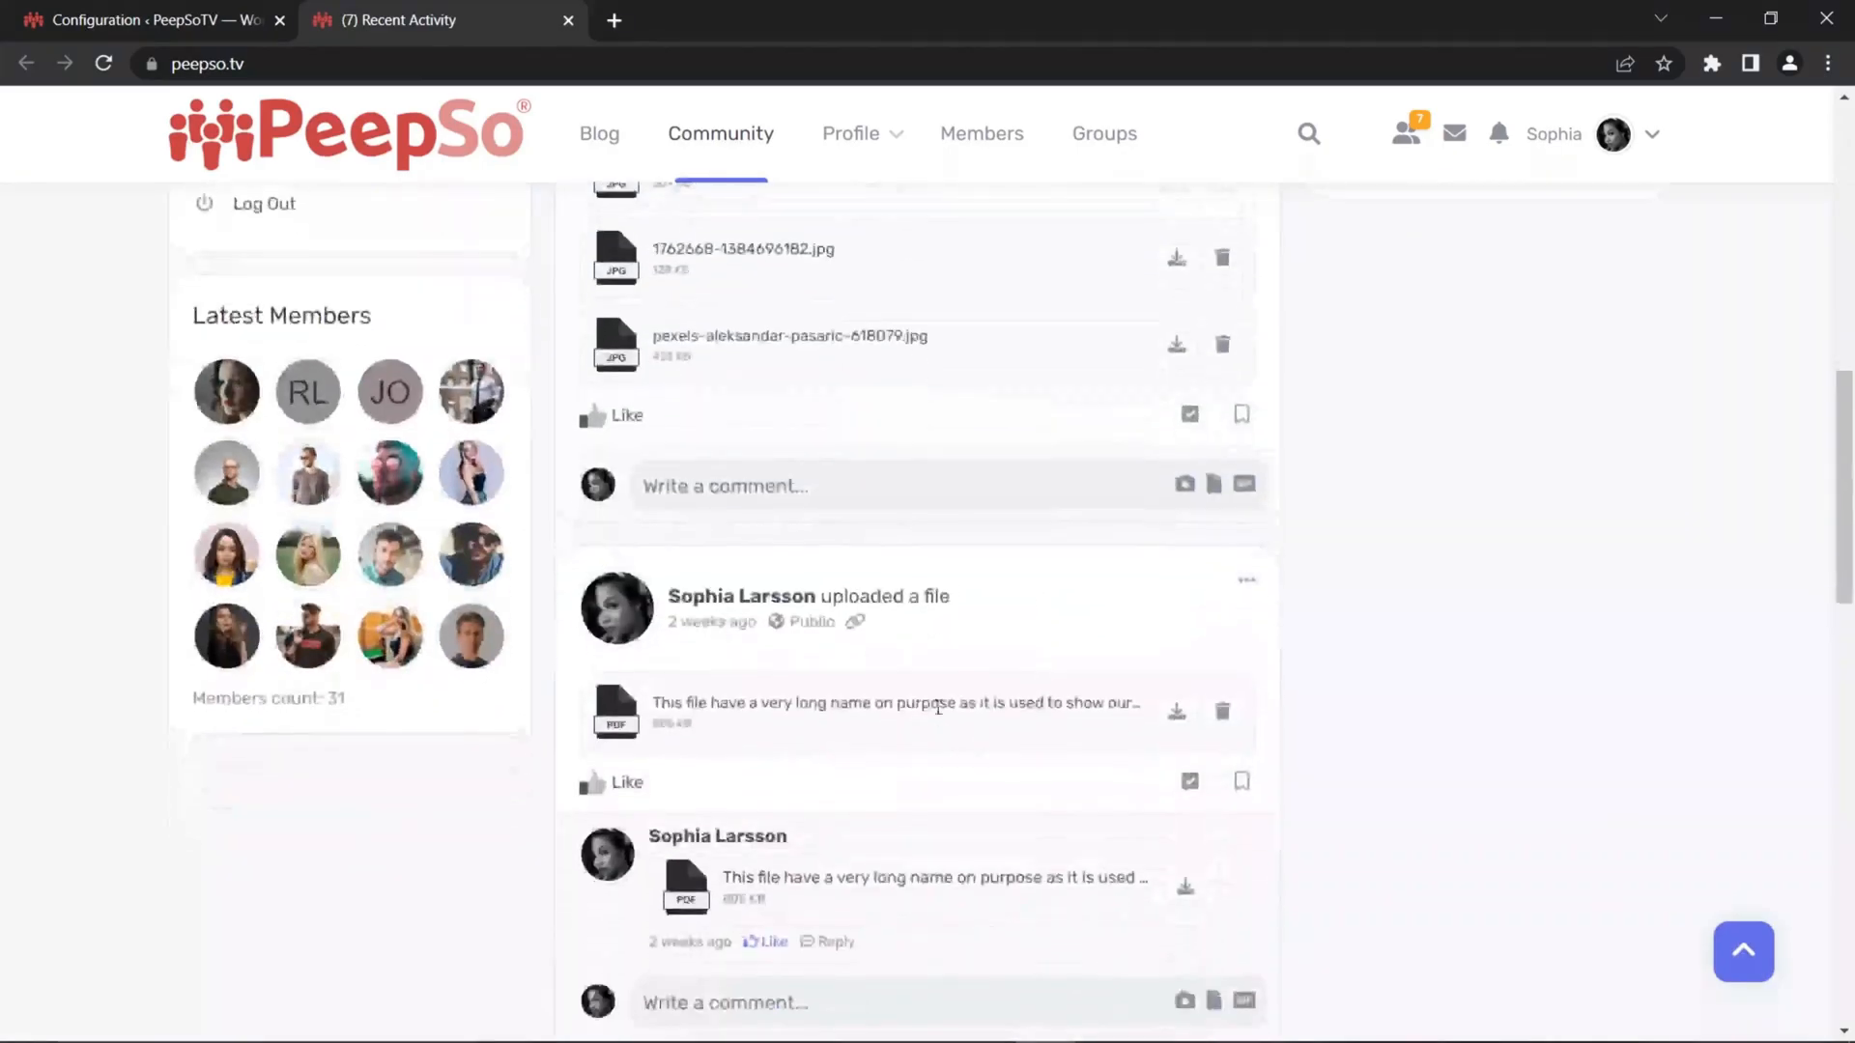
scroll(966, 705, "down", 6)
scroll(1032, 637, "down", 3)
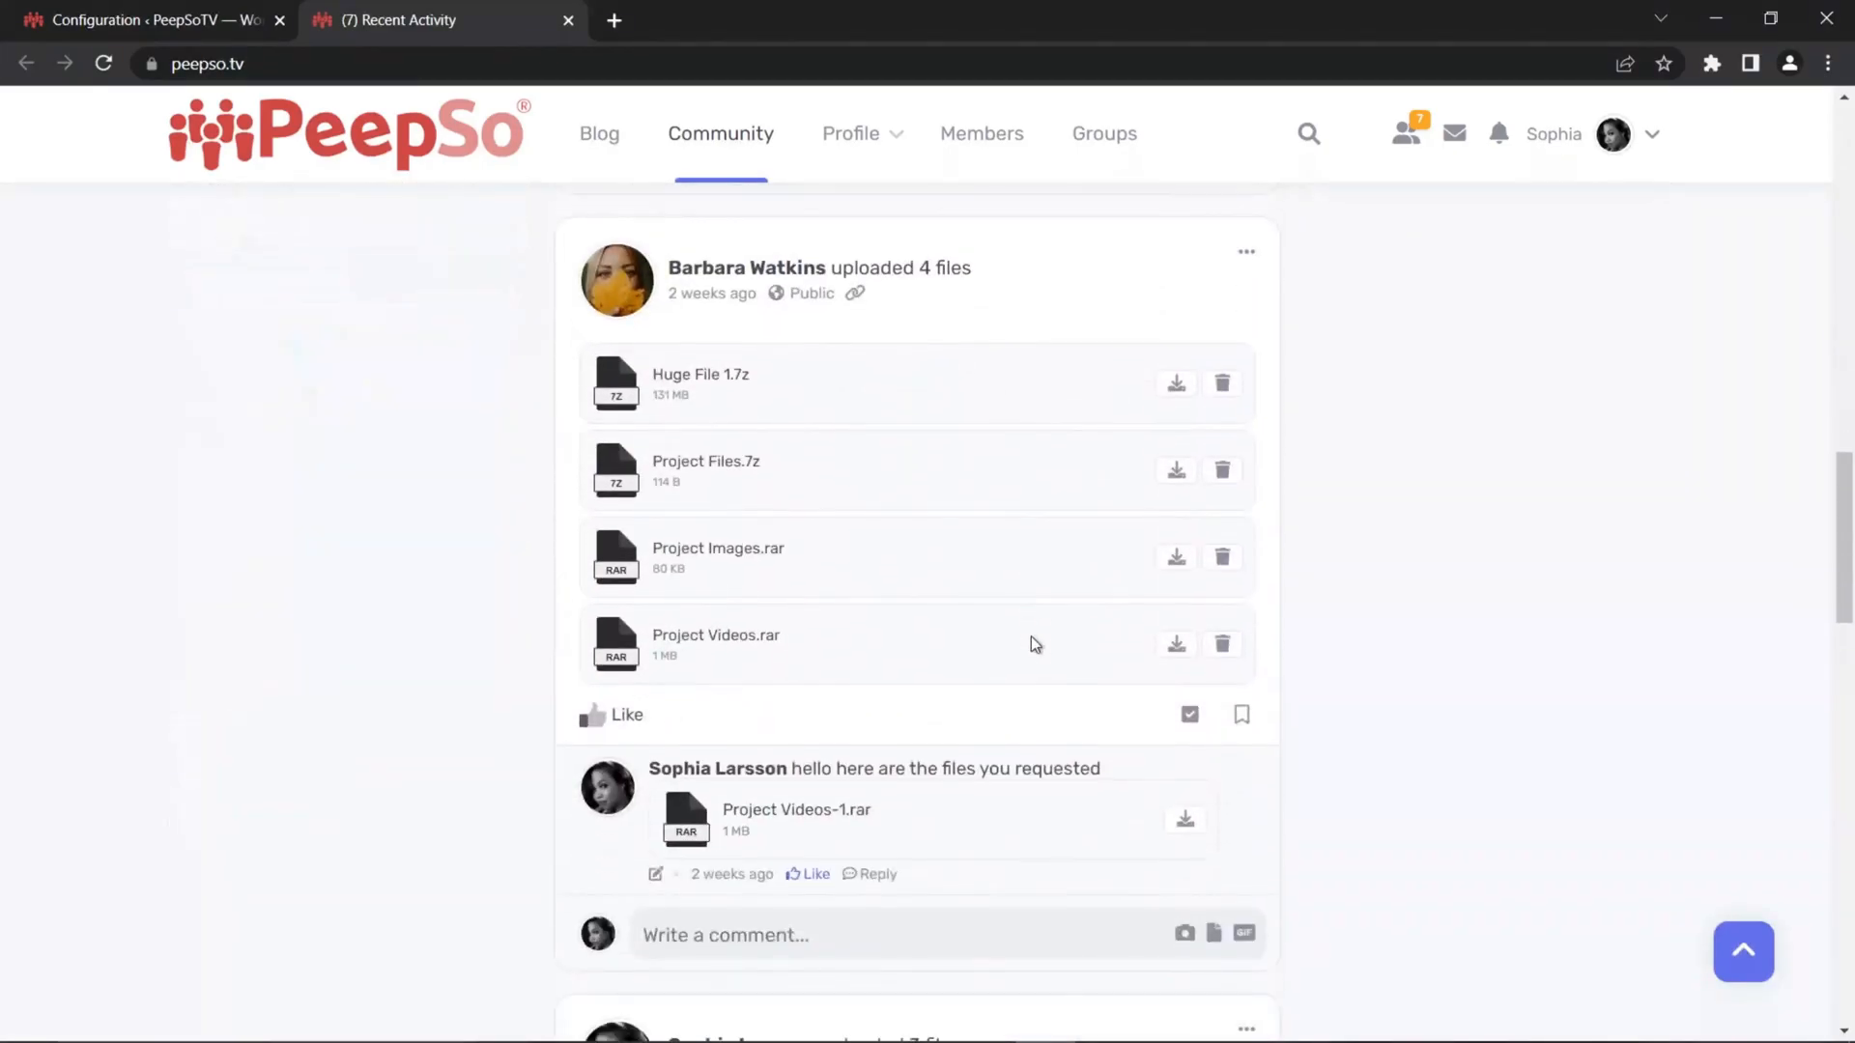
scroll(1002, 616, "up", 11)
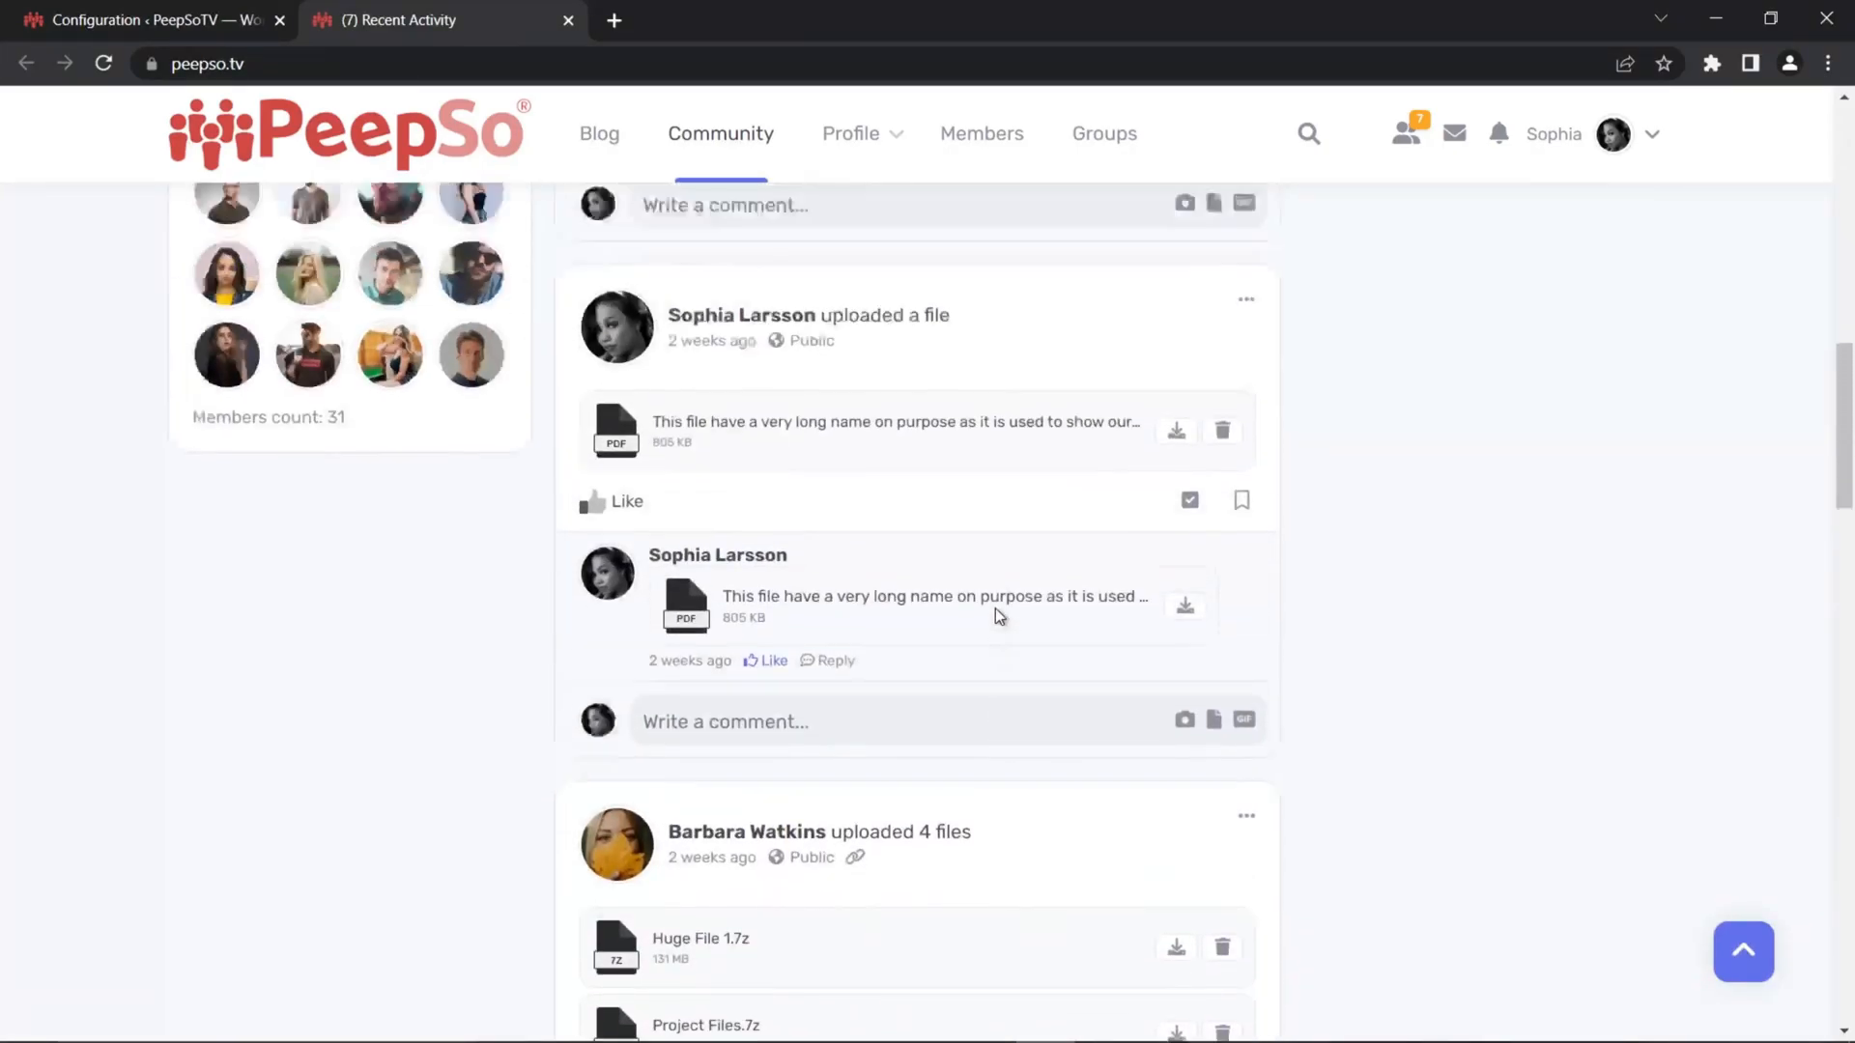
scroll(972, 603, "down", 15)
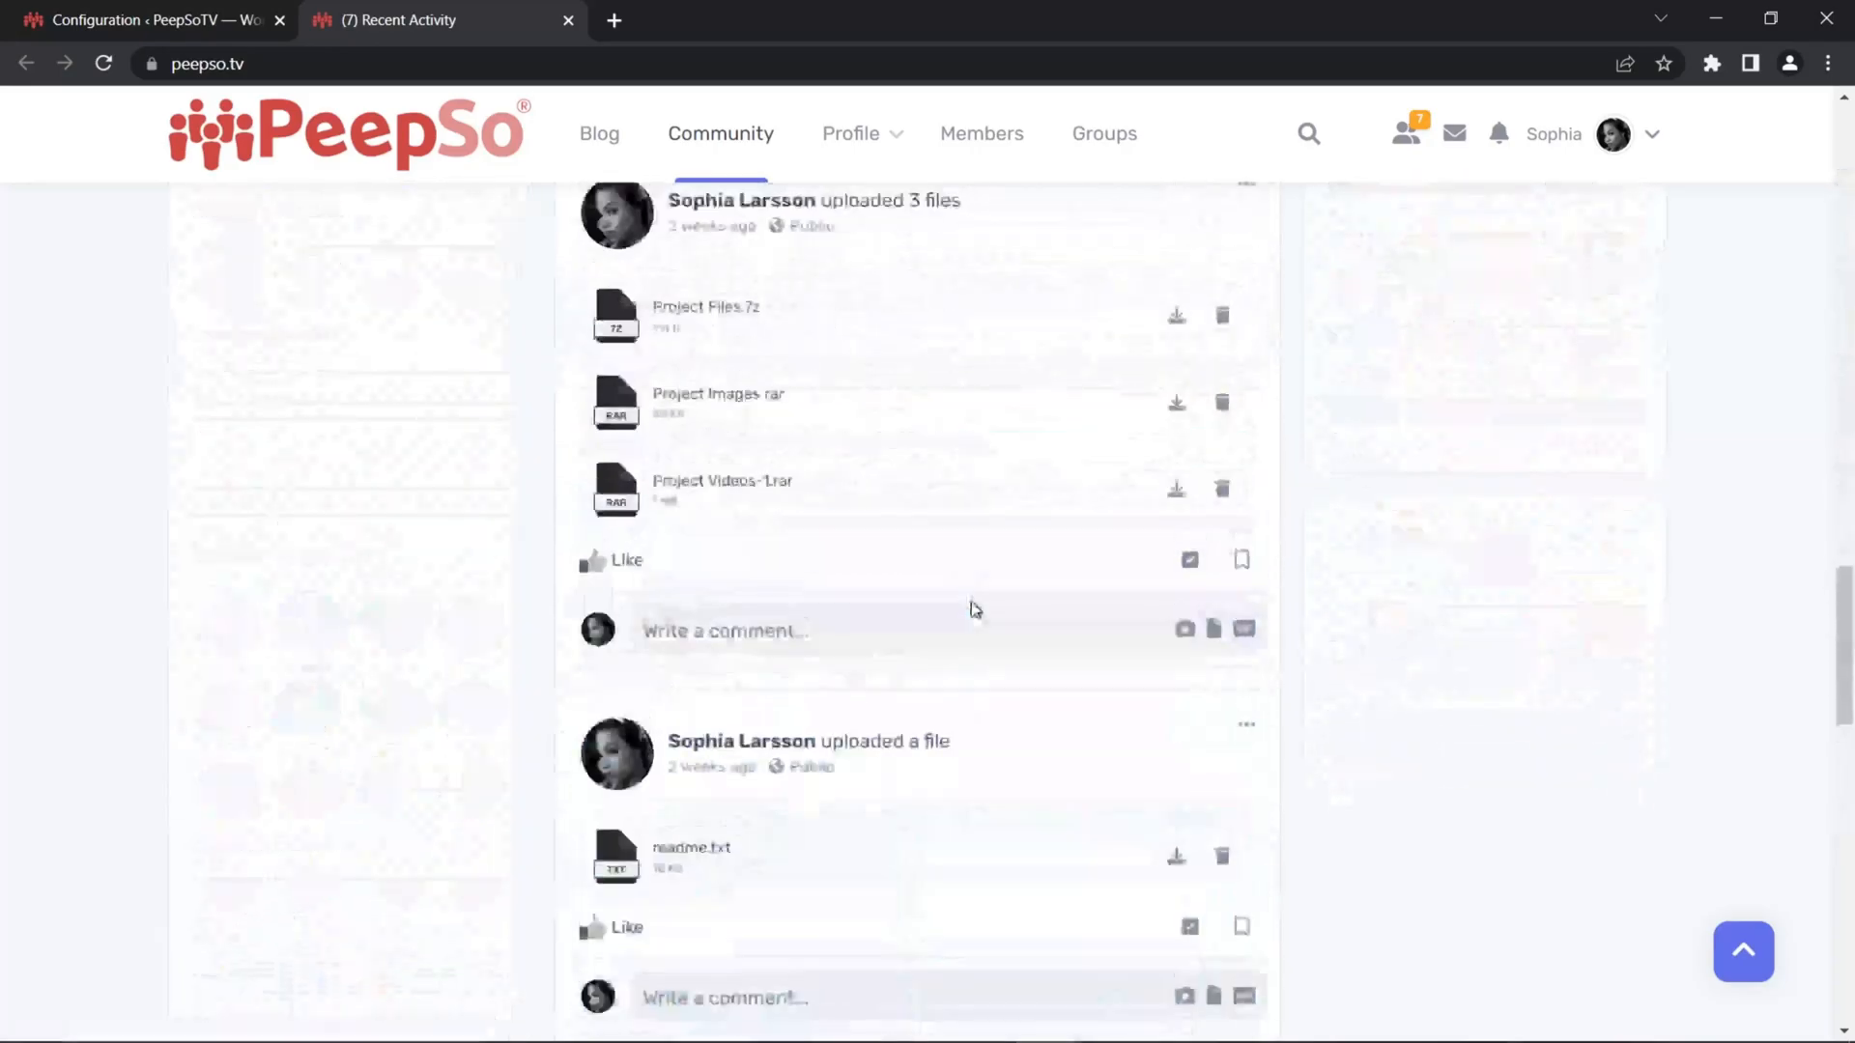
scroll(971, 595, "up", 20)
scroll(971, 594, "up", 4)
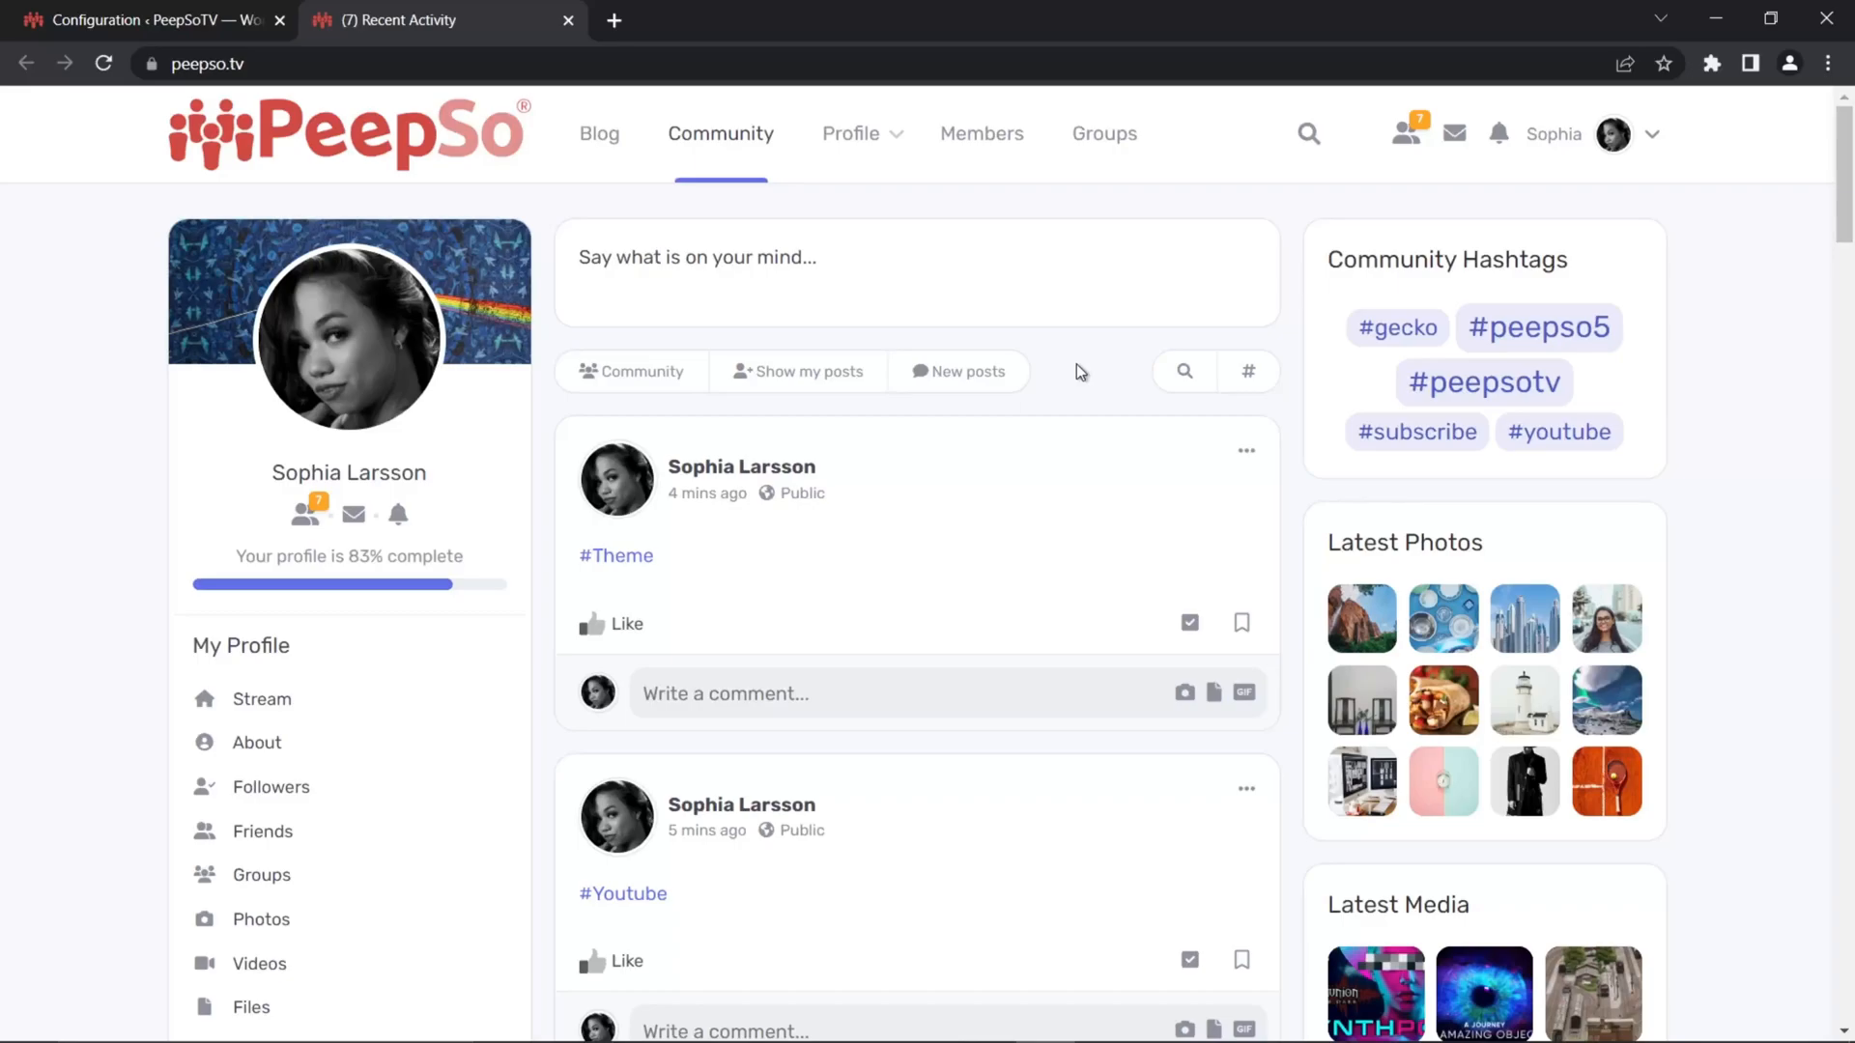
Find the external cron option for maintenance scripts in PeepSo's Advanced configuration and open its documentation
left_click(106, 17)
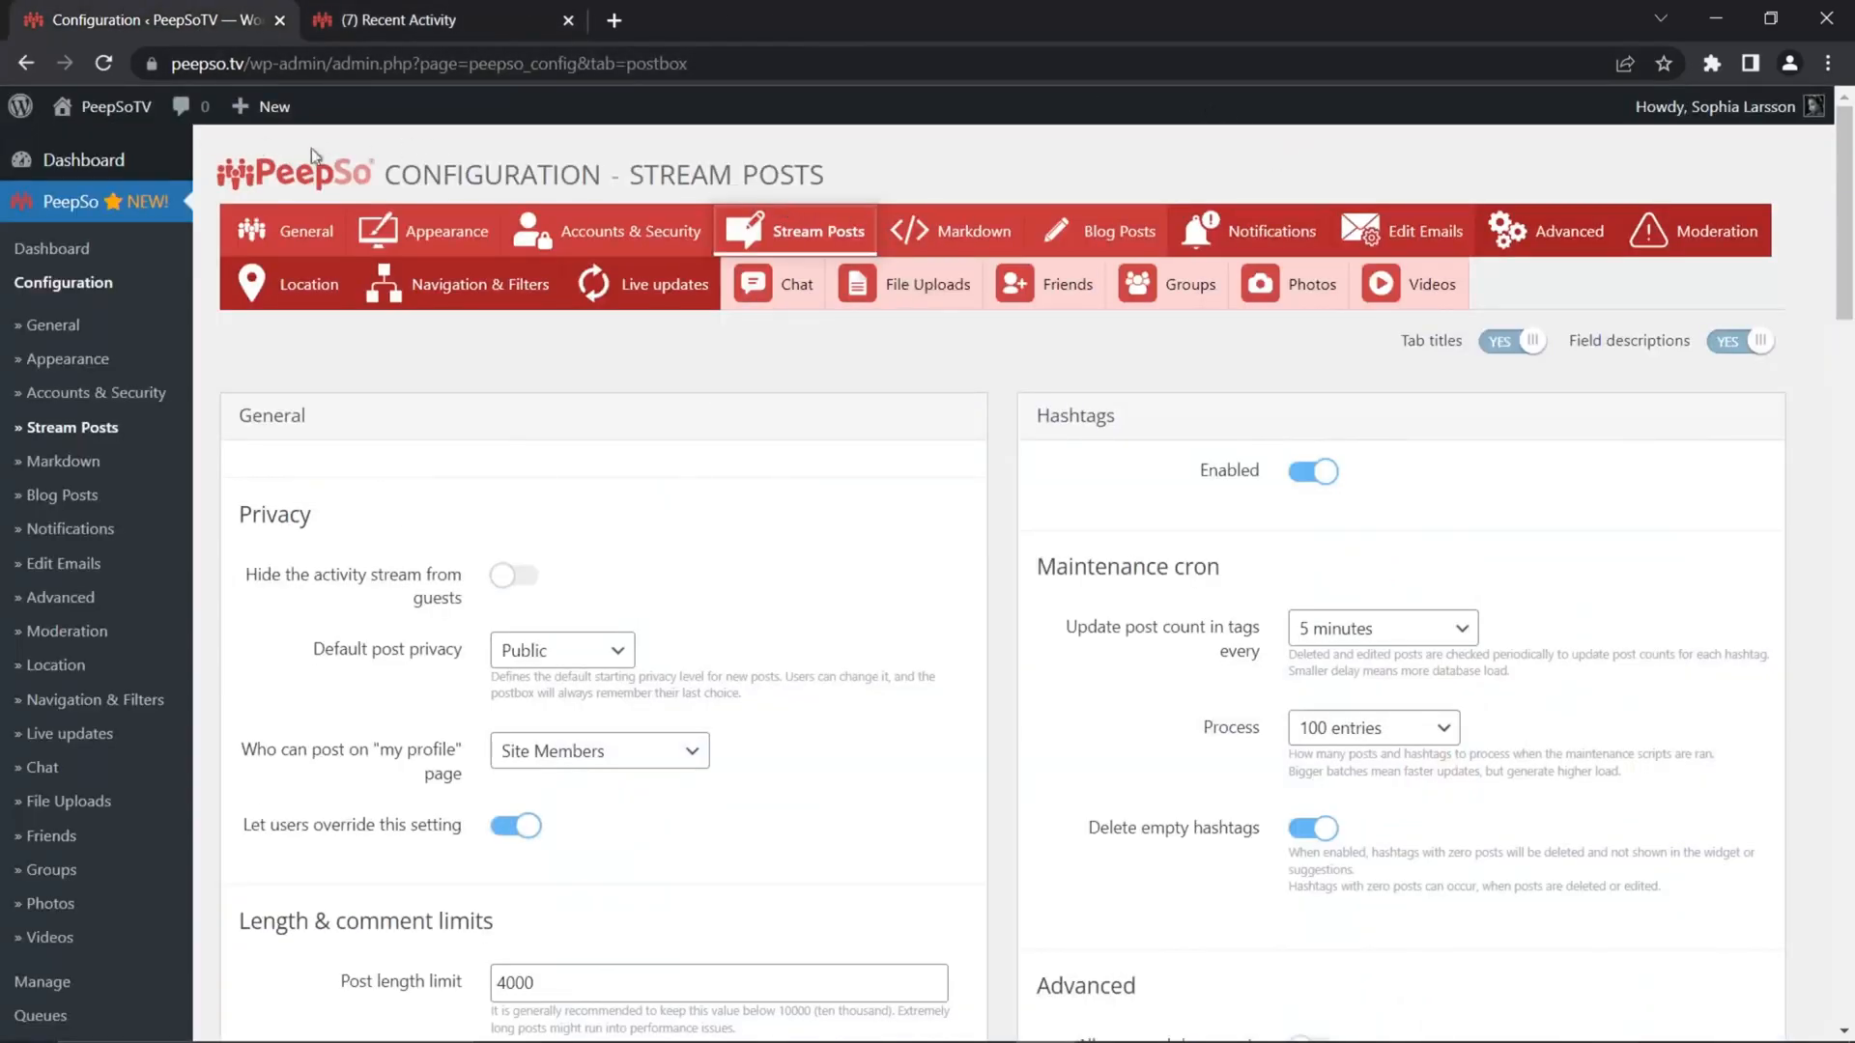
left_click(1576, 233)
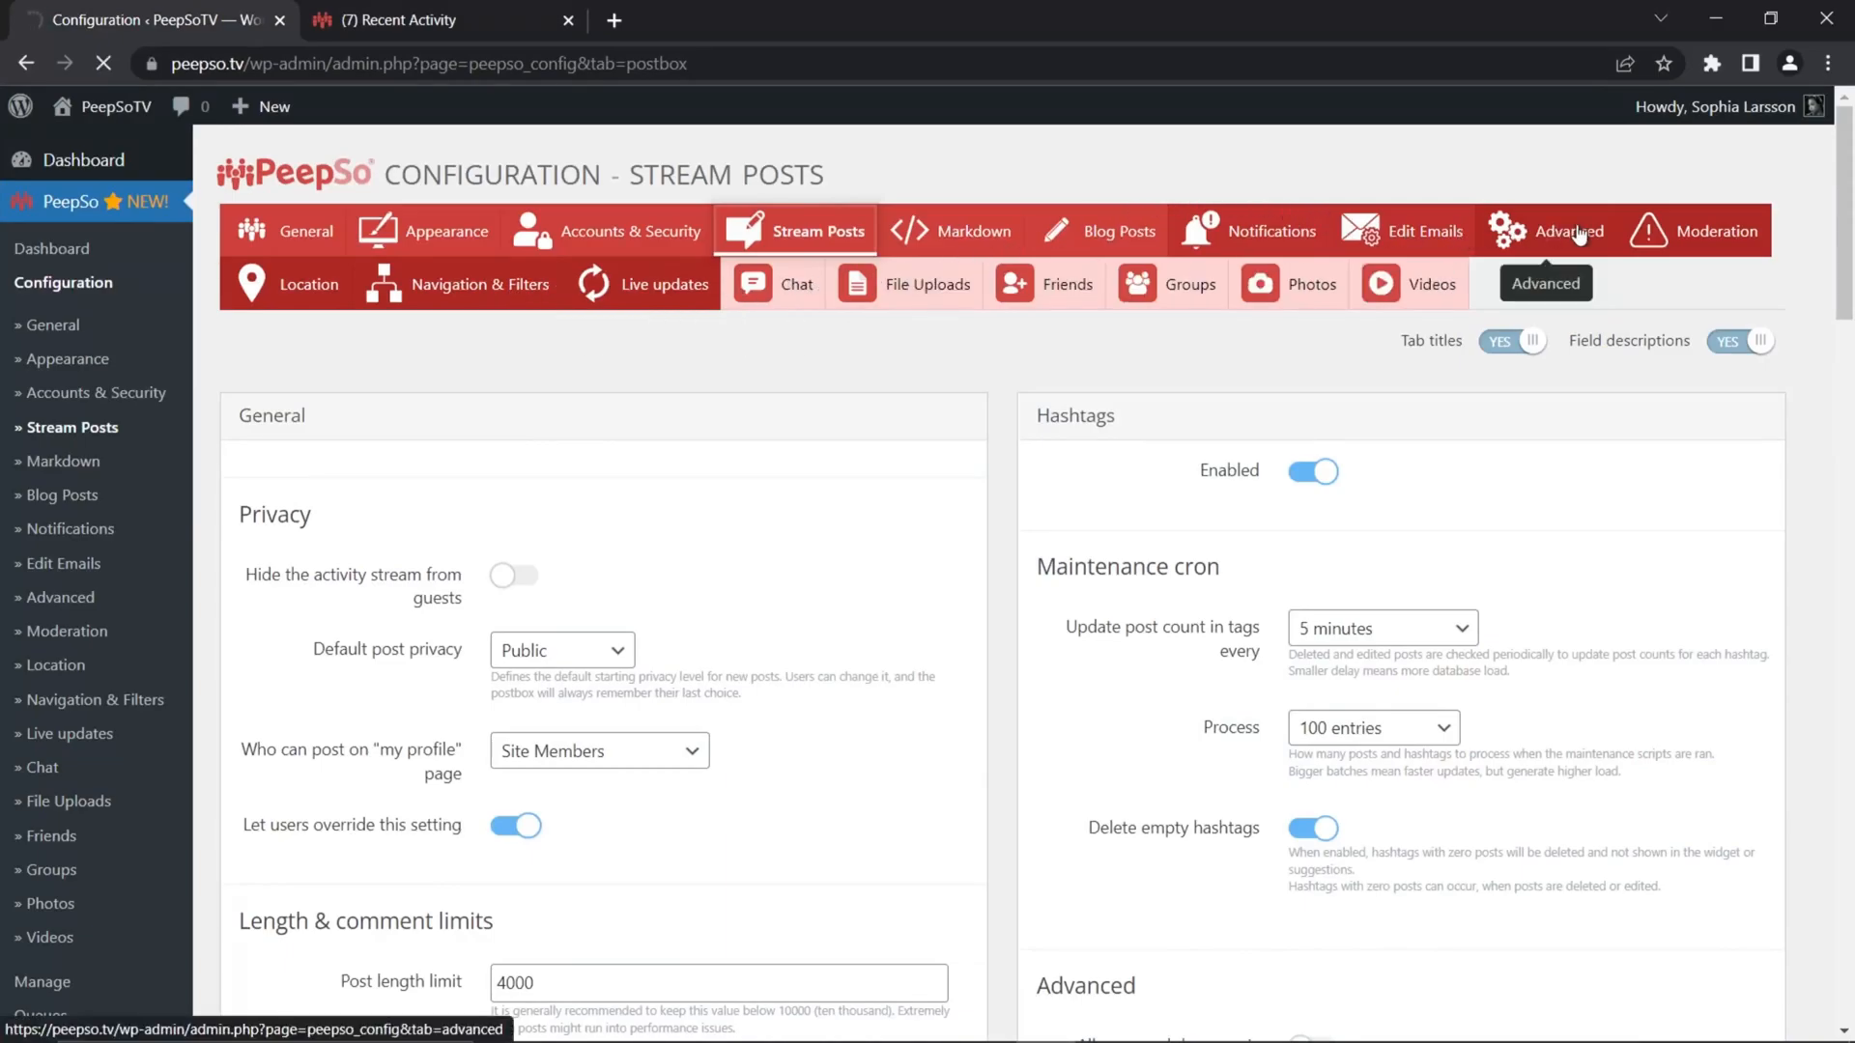
scroll(1319, 450, "down", 8)
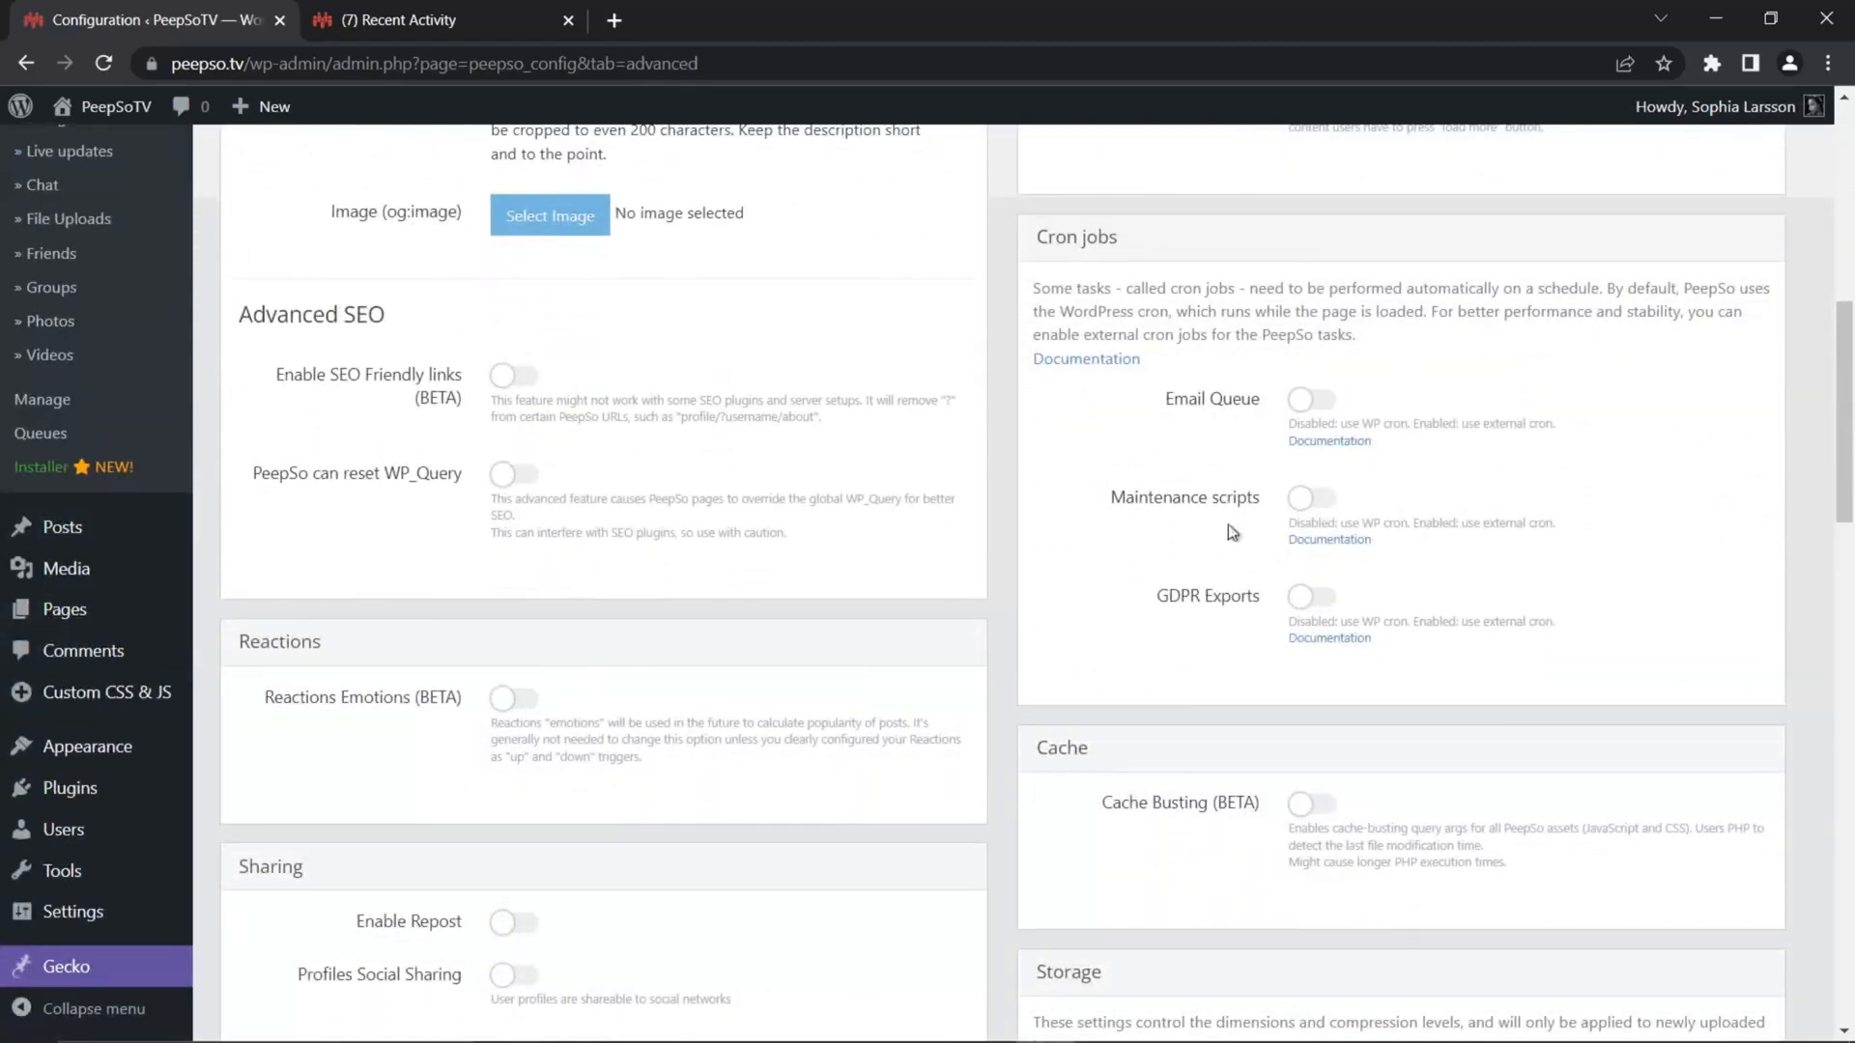
left_click(1308, 500)
left_click(1296, 500)
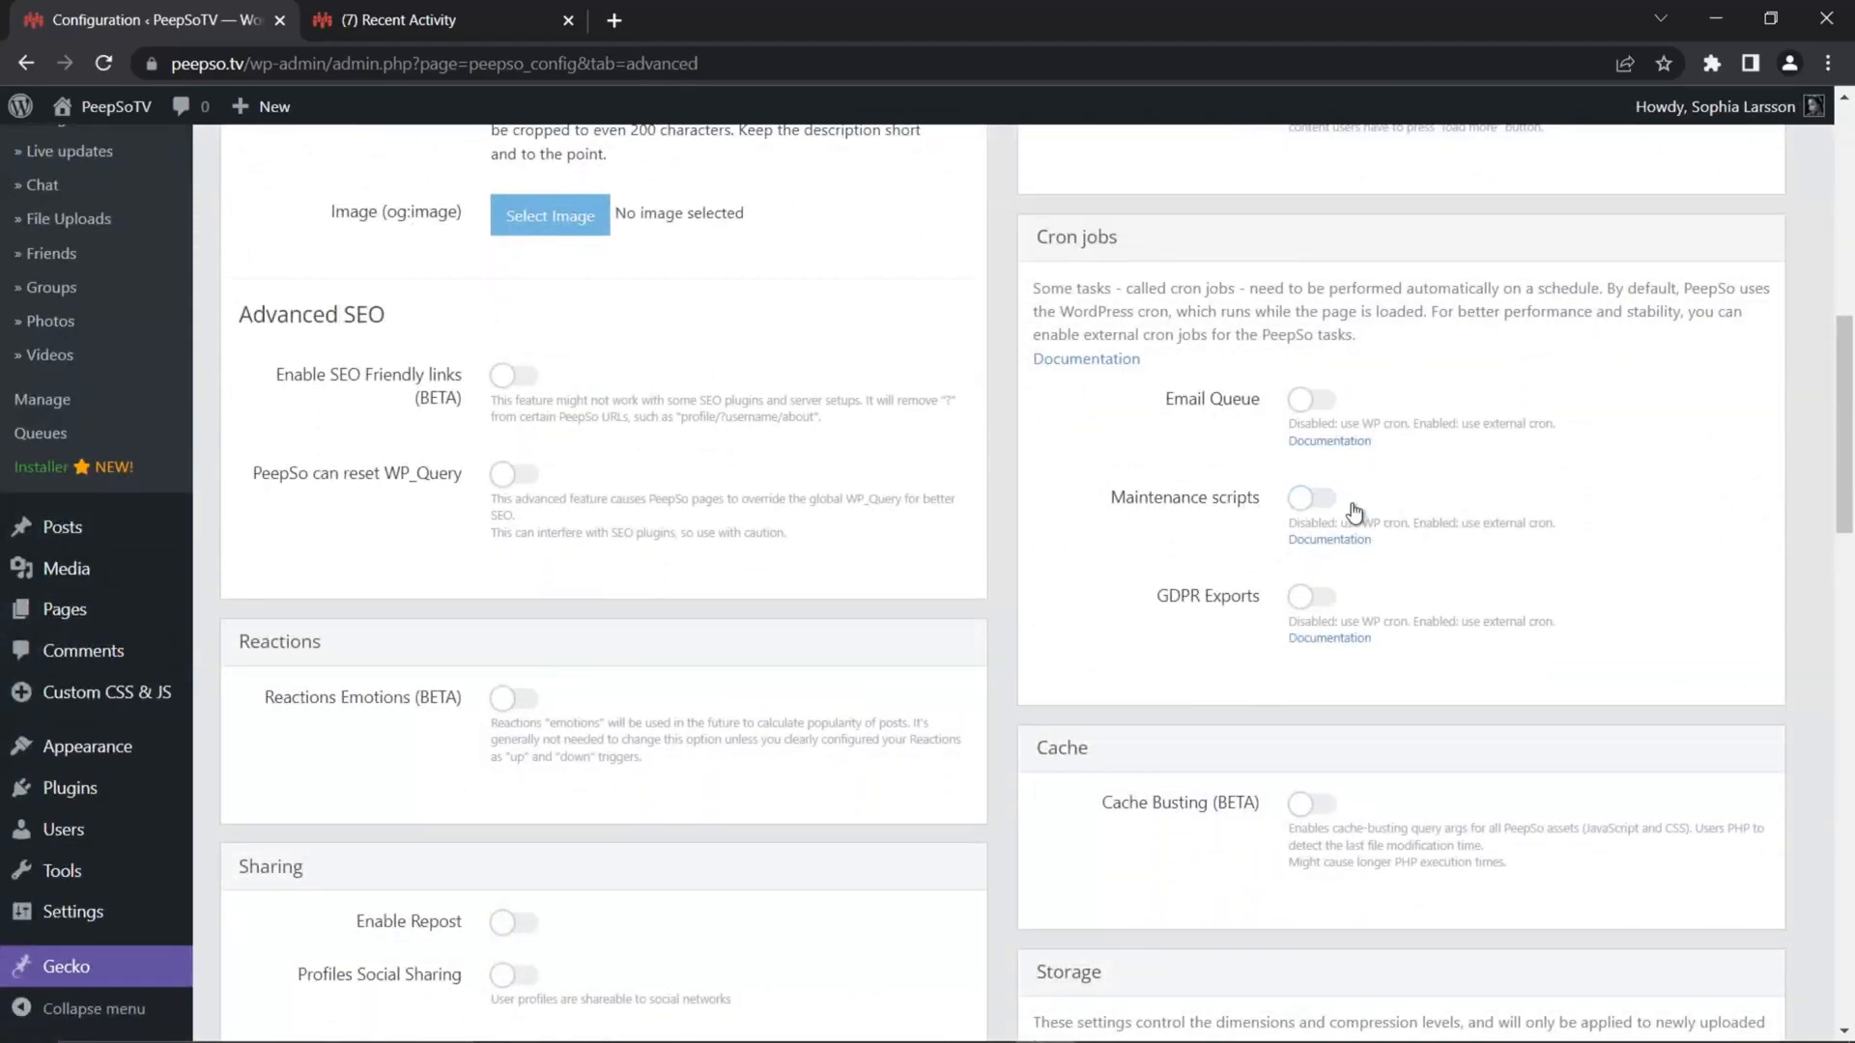
left_click(1322, 538)
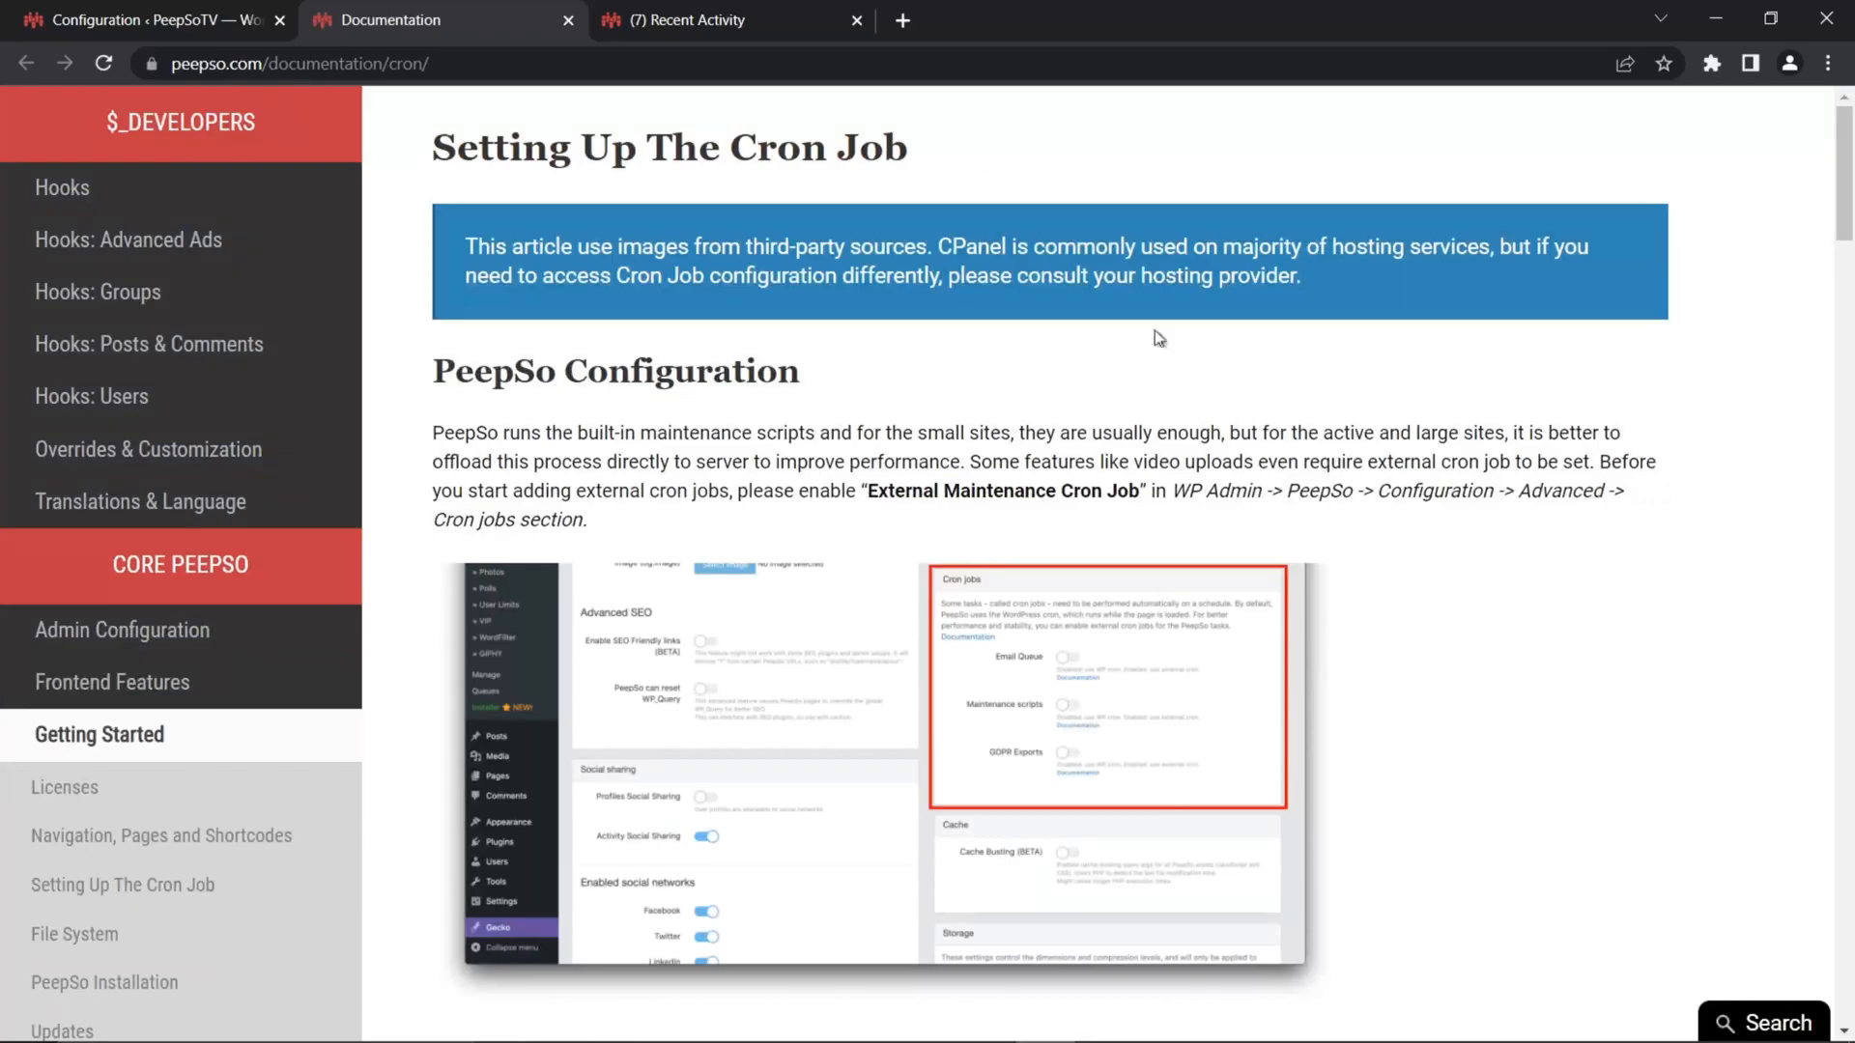
Find the Maintenance Cron commands in the cron documentation and copy the ?peepso_process_maintenance parameter
left_click(154, 19)
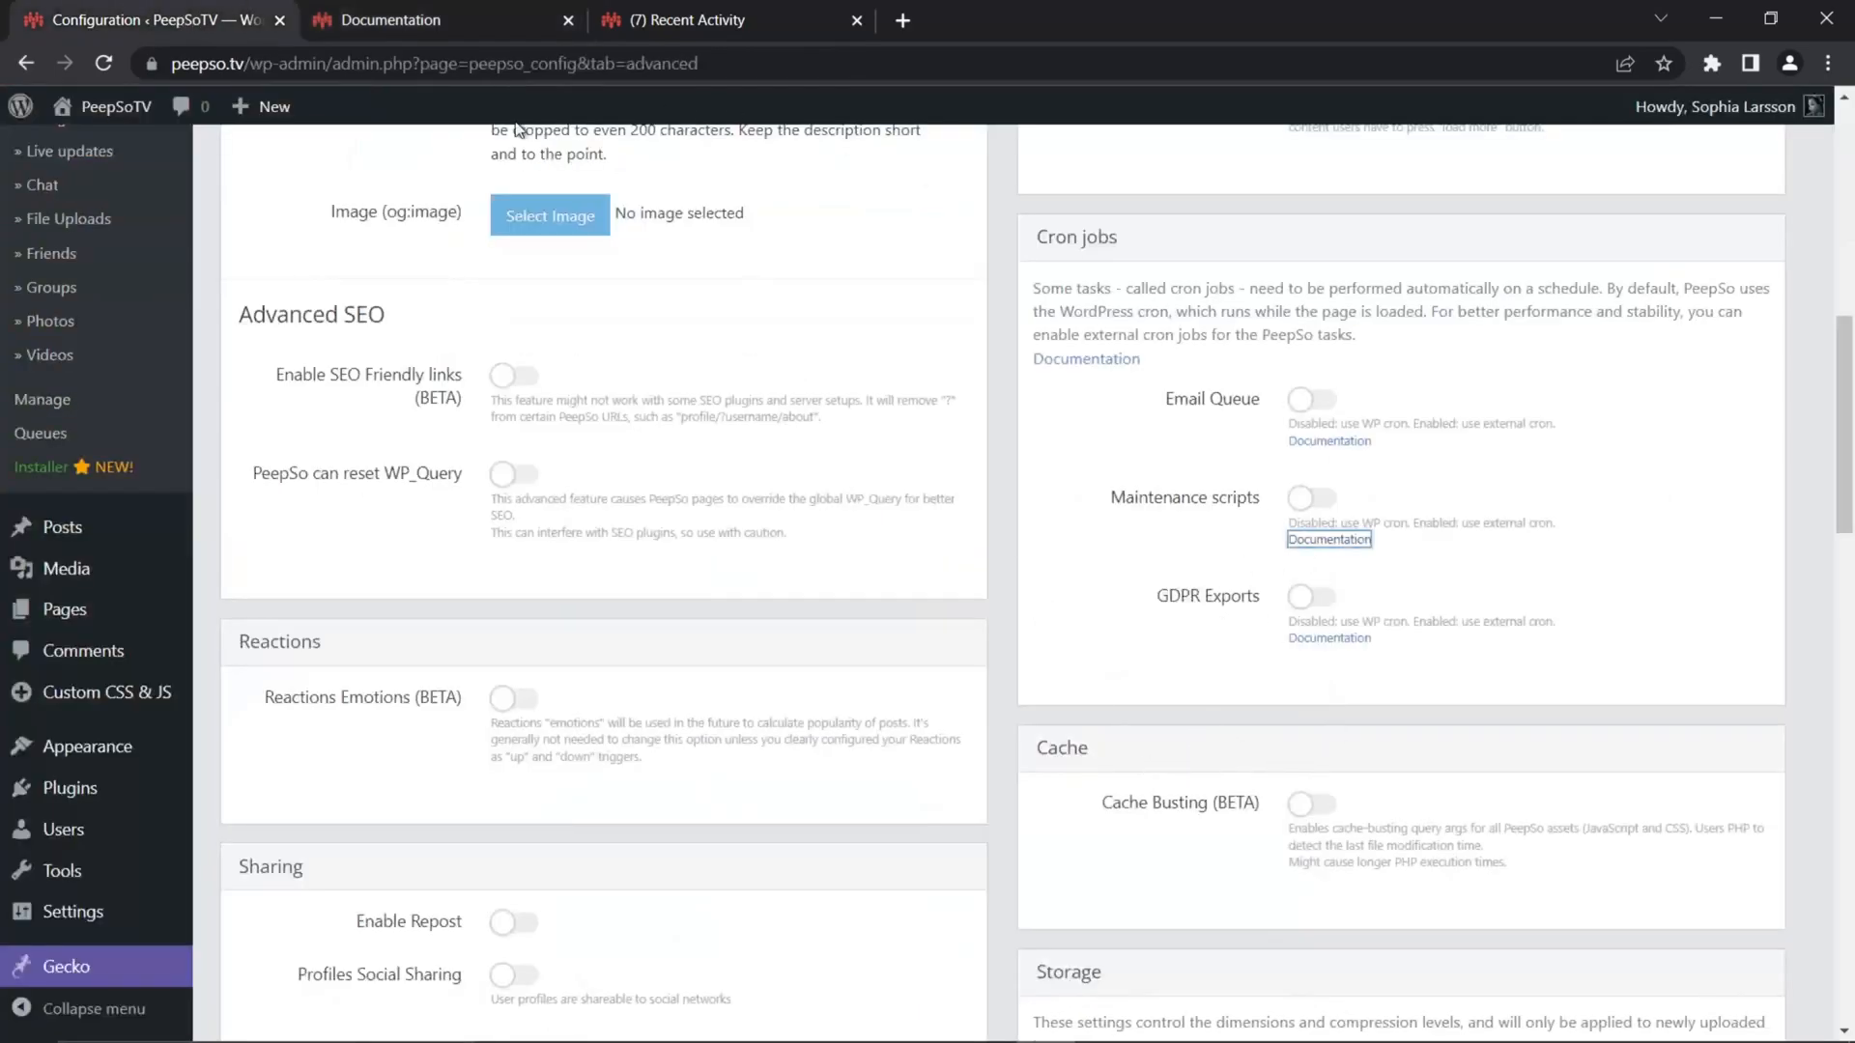
left_click(400, 19)
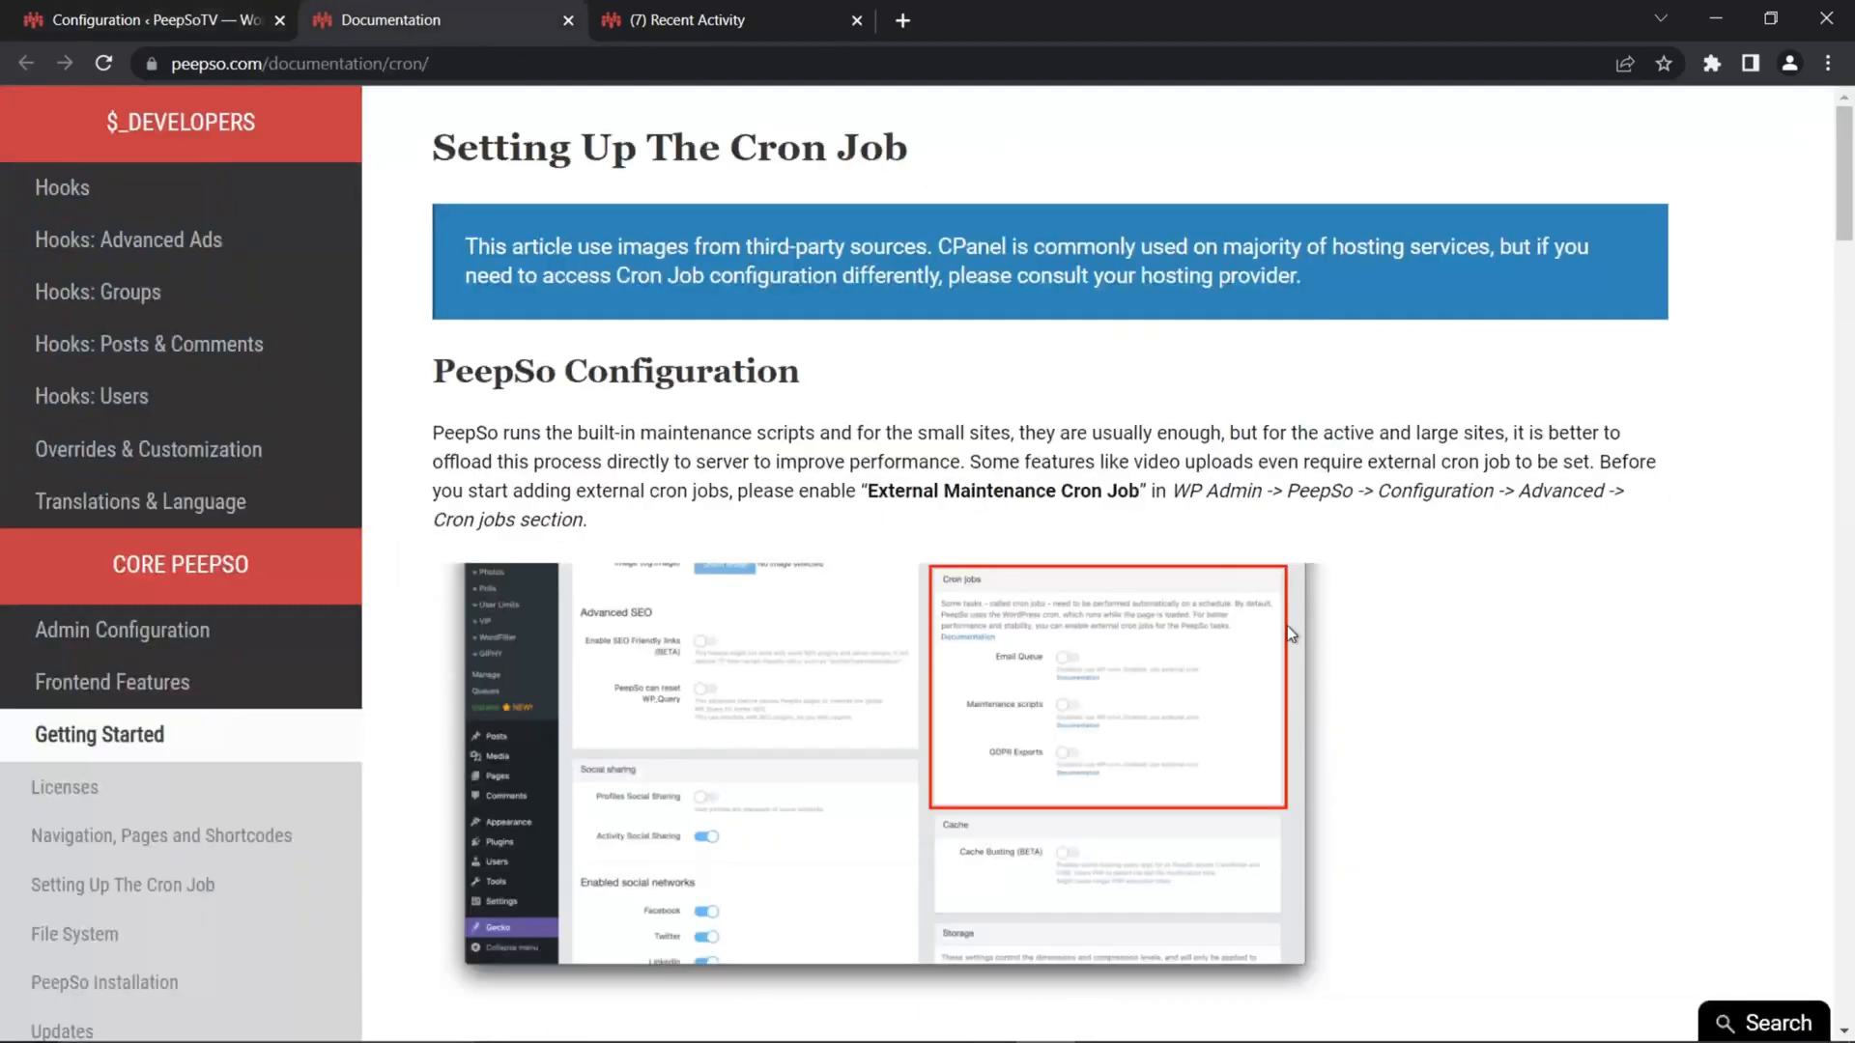
scroll(1291, 634, "down", 1)
scroll(1290, 634, "down", 5)
scroll(1194, 514, "down", 6)
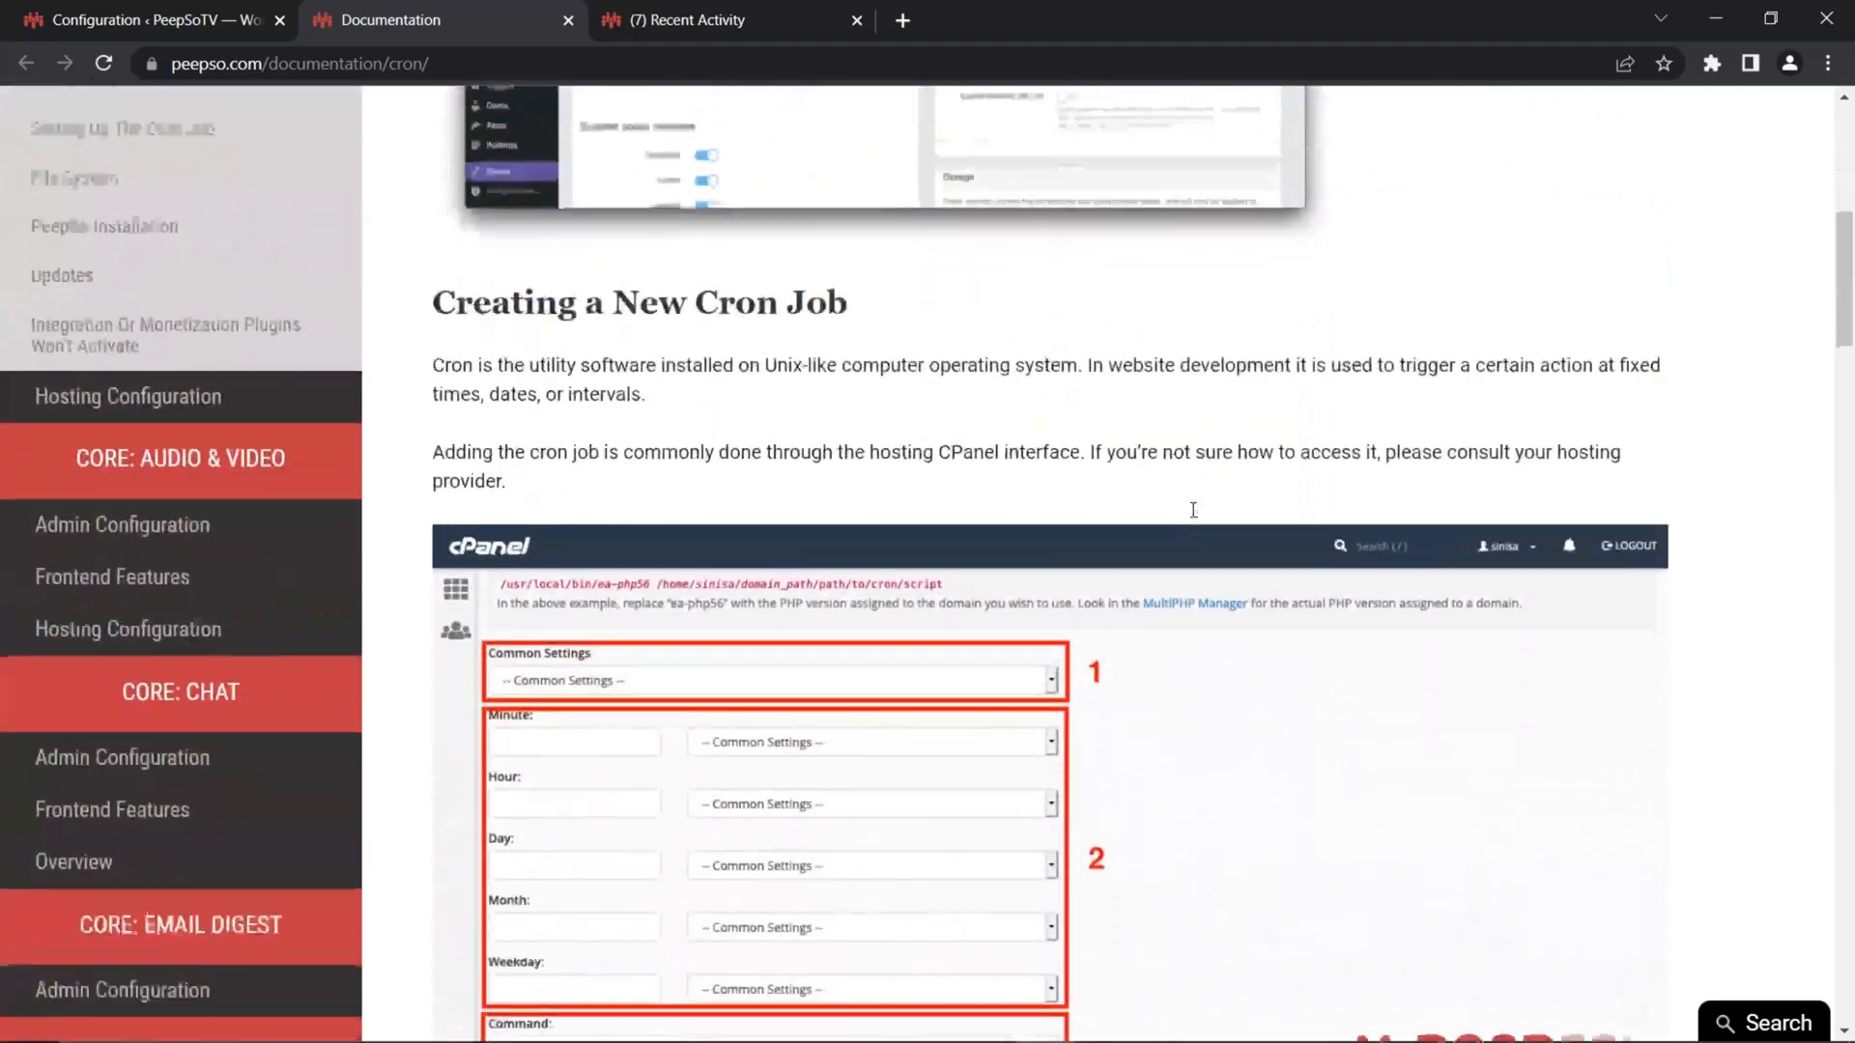
scroll(1194, 518, "down", 10)
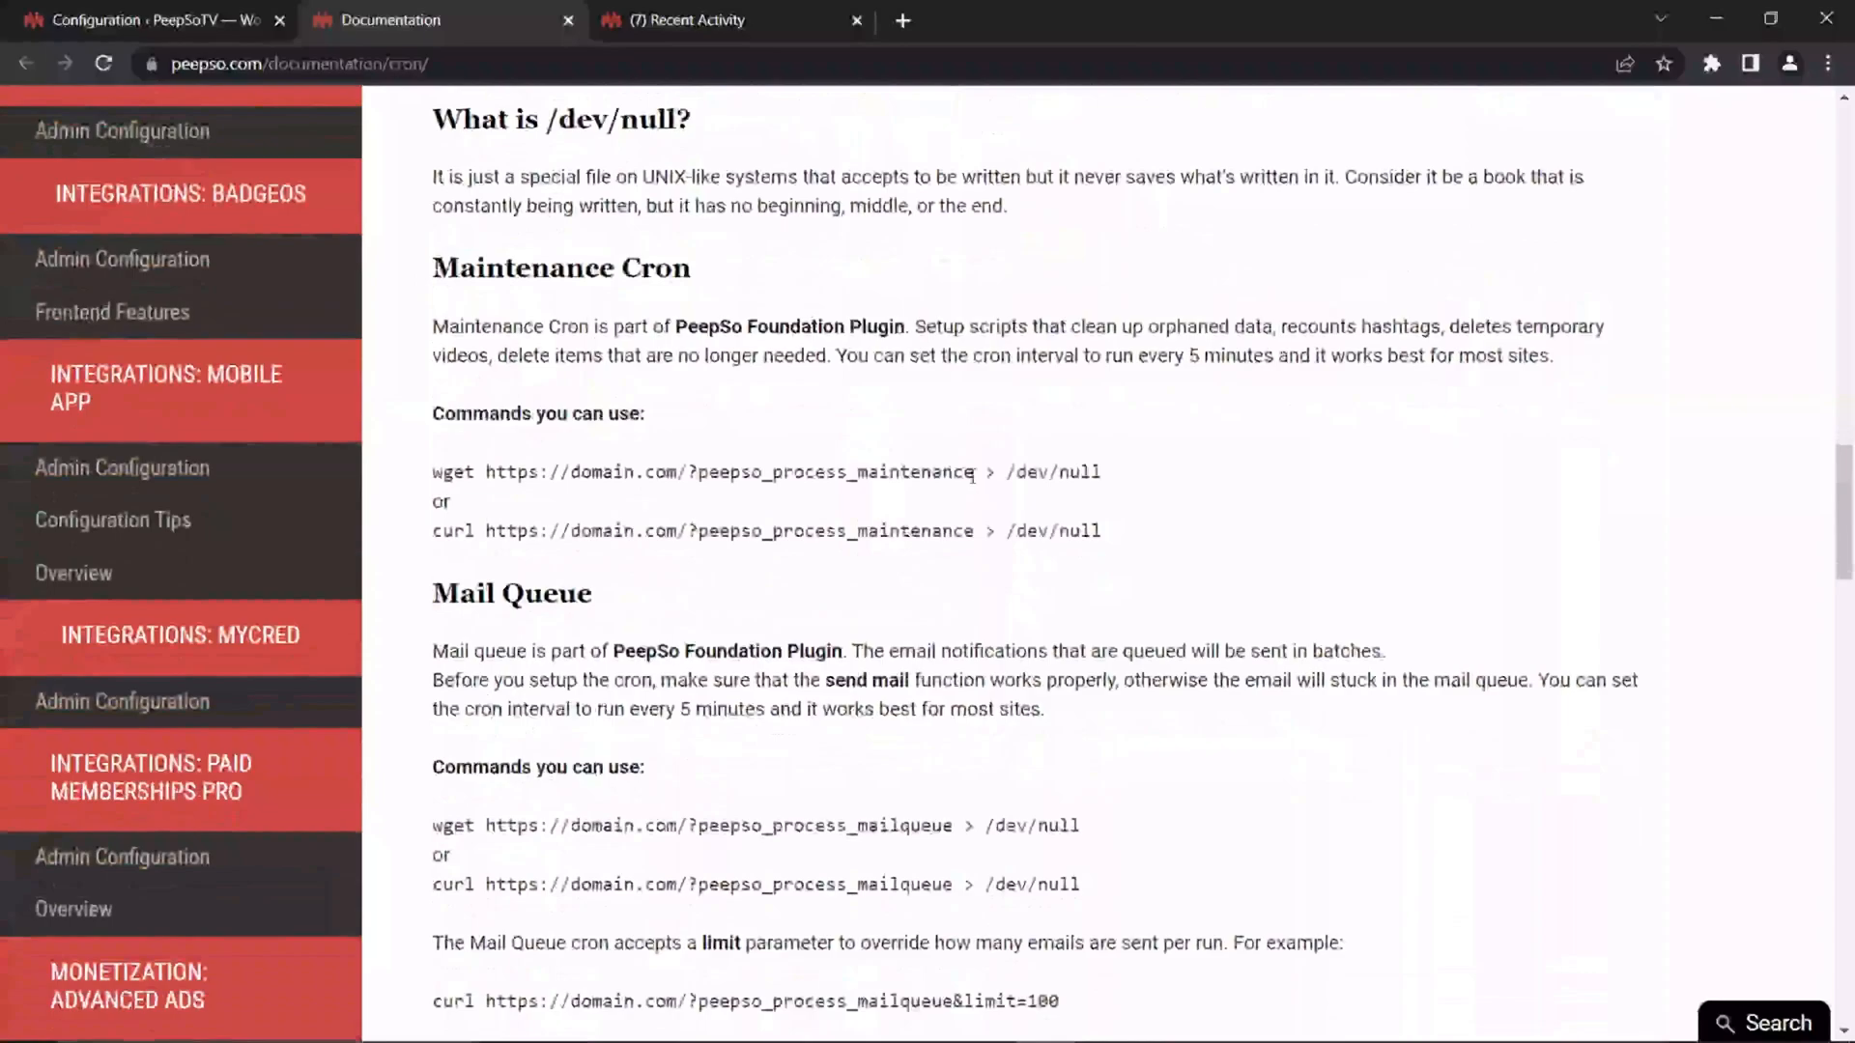
left_click_drag(973, 471, 692, 484)
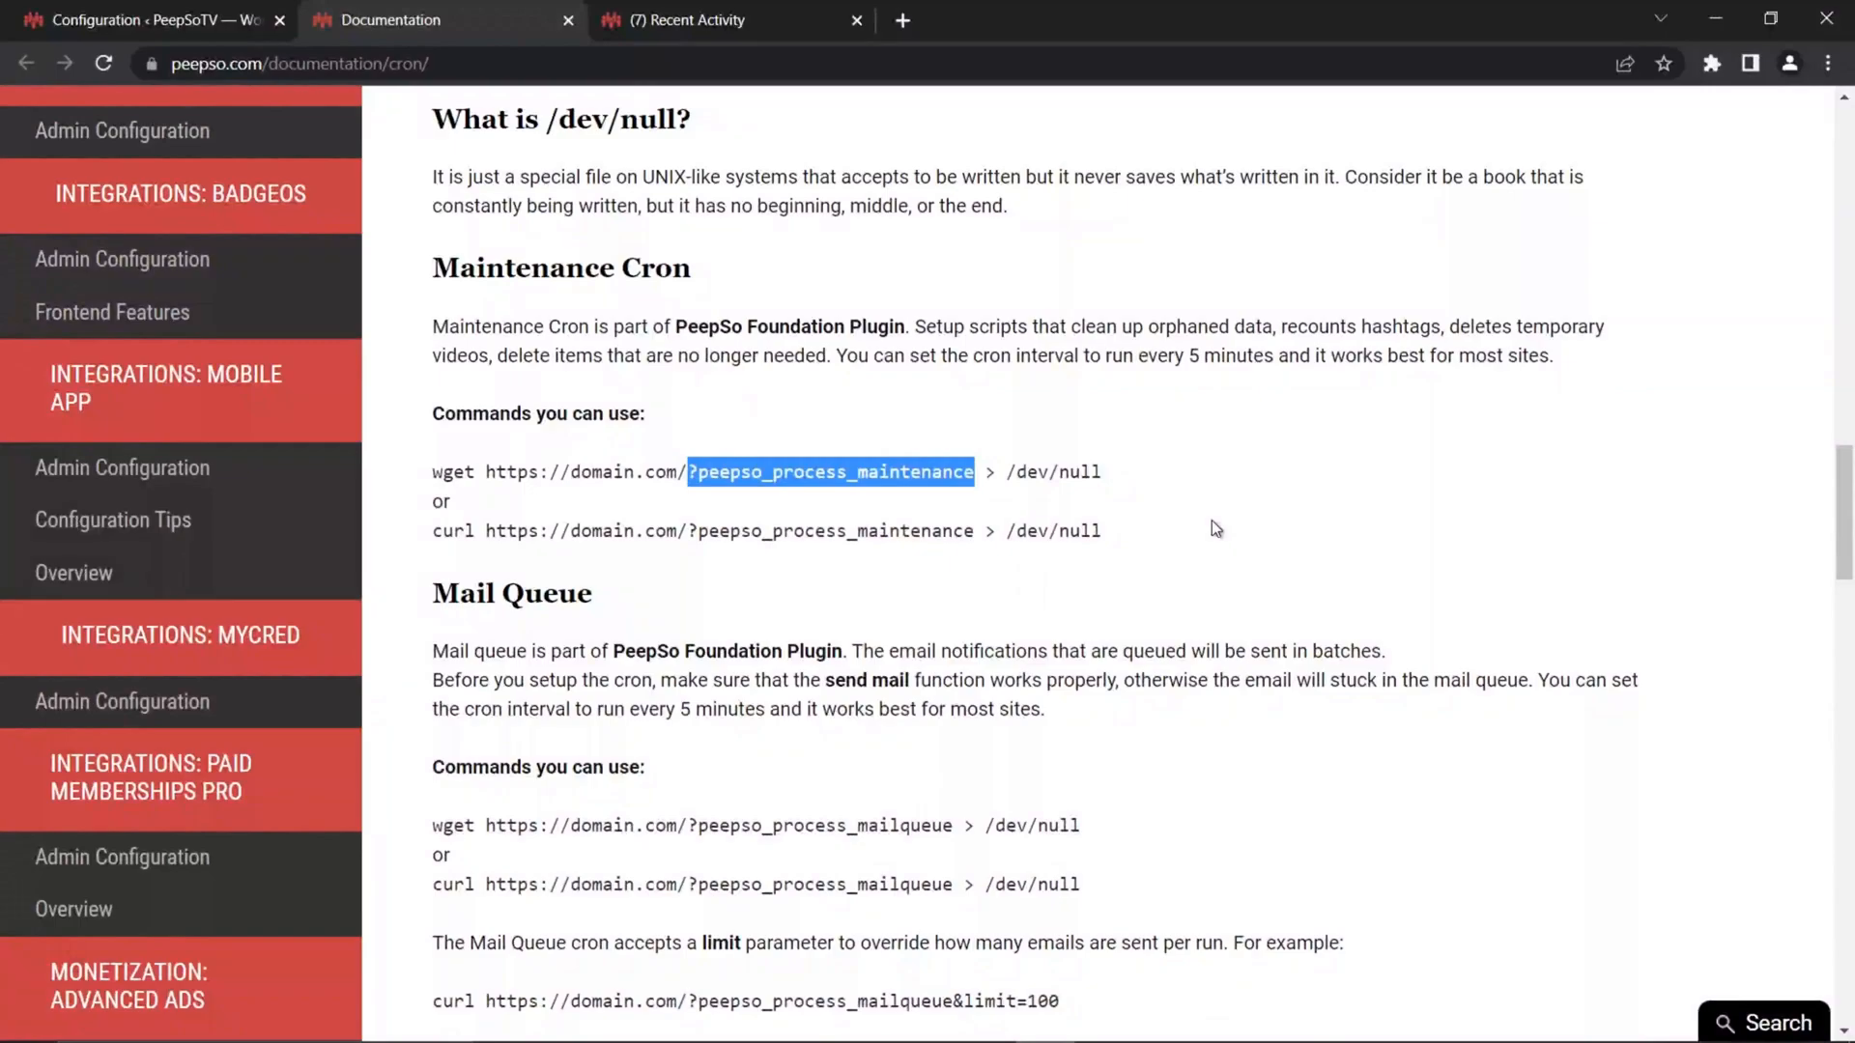
right_click(821, 473)
left_click(873, 490)
Run the maintenance script manually by opening peepso.tv/?peepso_process_maintenance in place of the community page
left_click(685, 26)
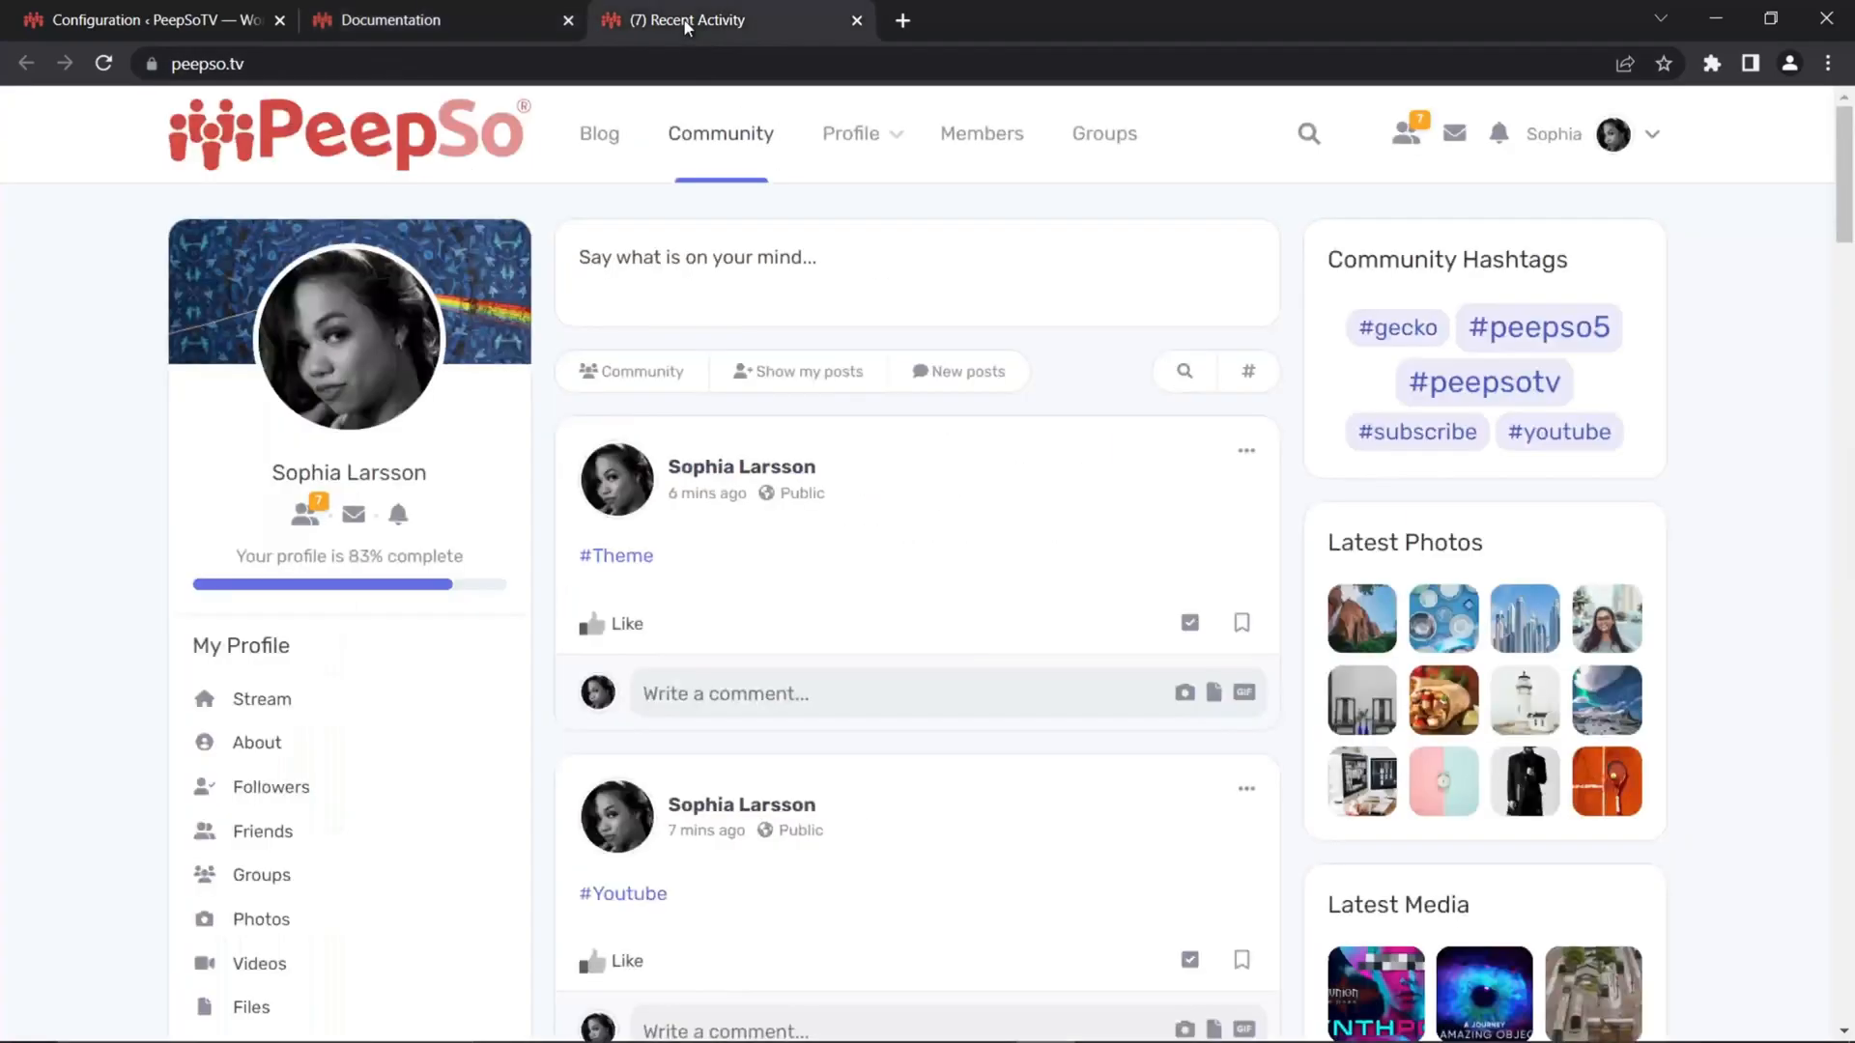
left_click(279, 63)
left_click(313, 64)
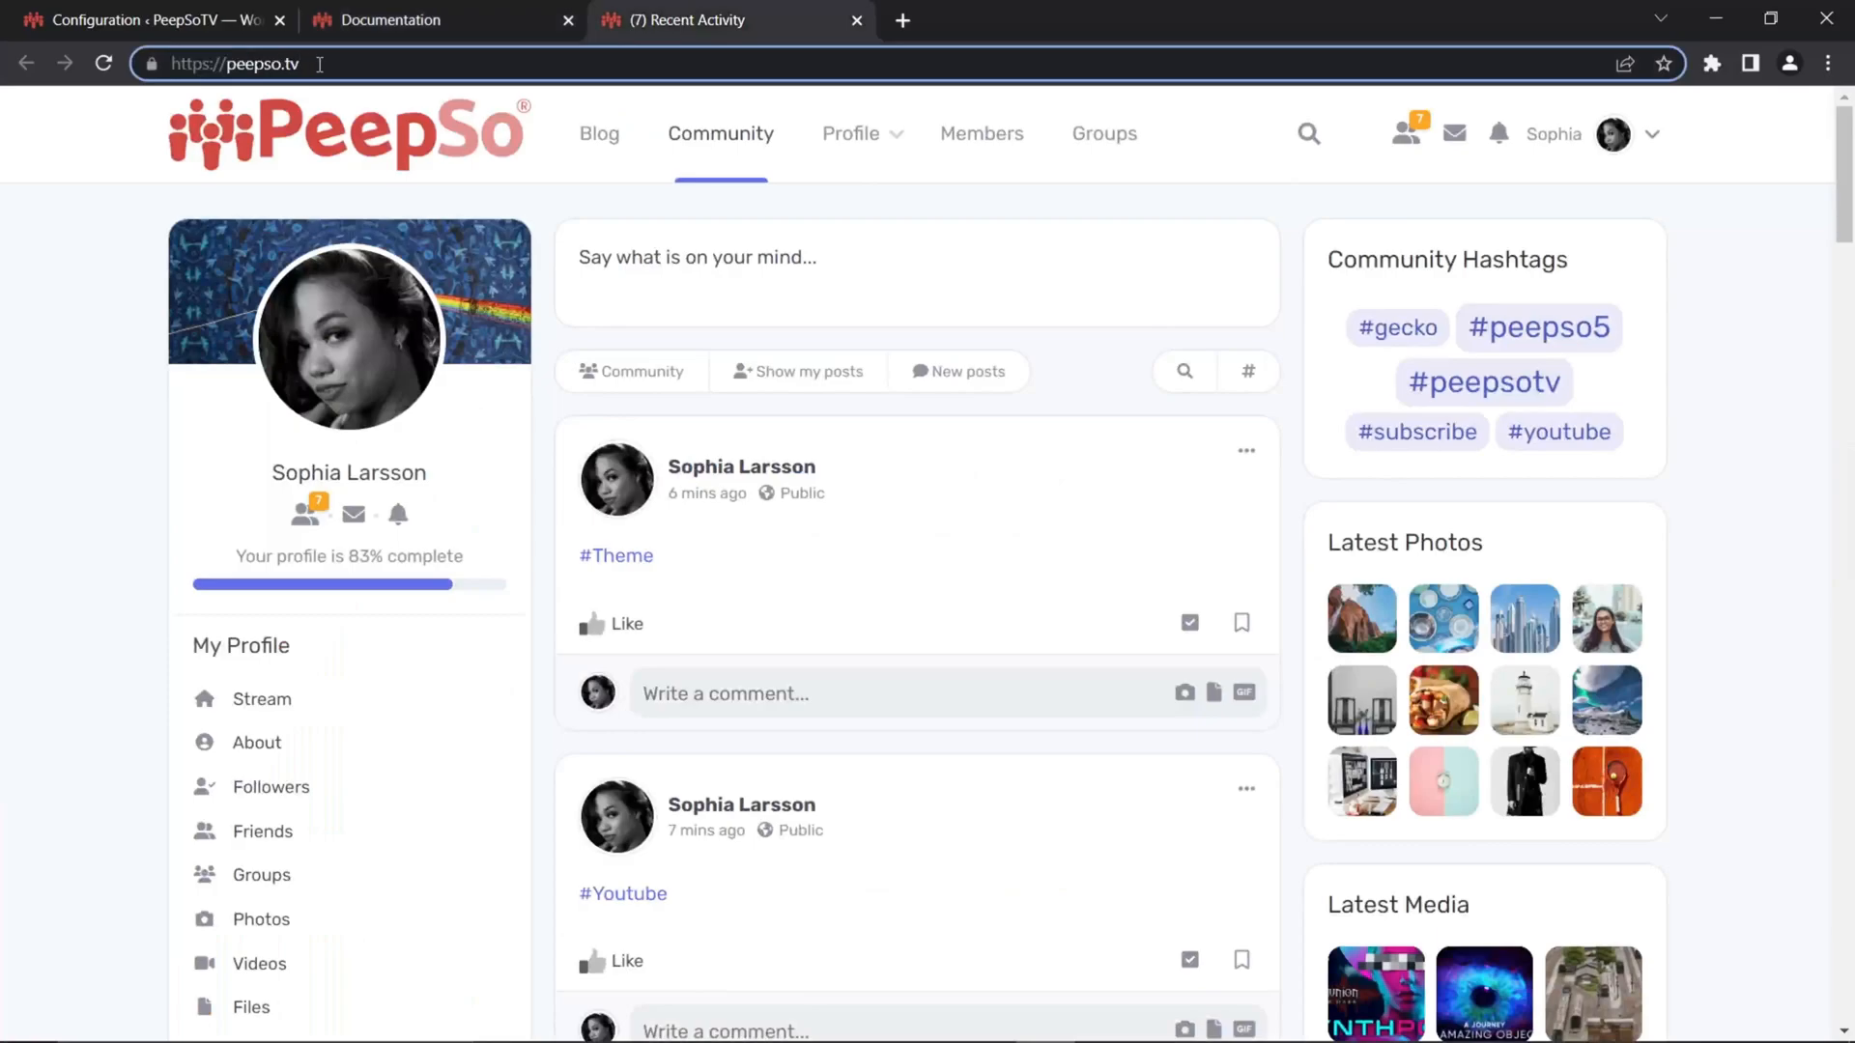
type("/")
key("ctrl+v")
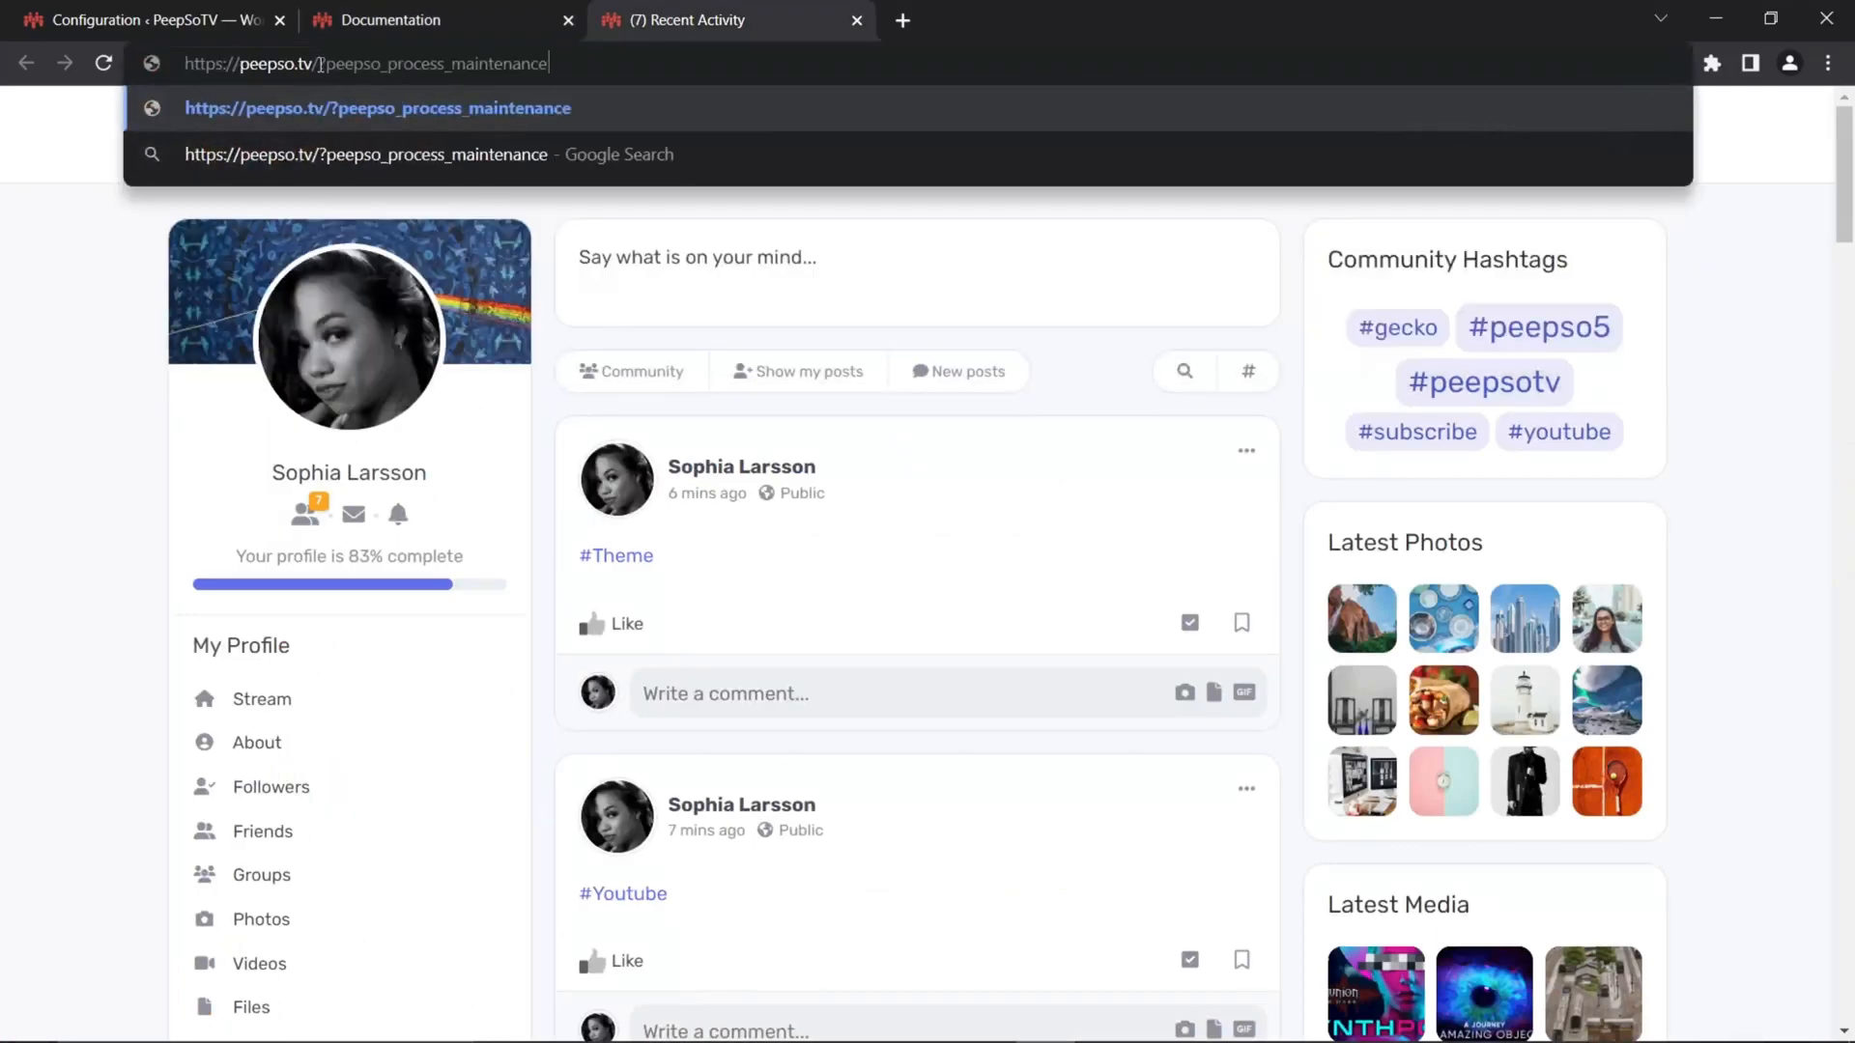
key("Return")
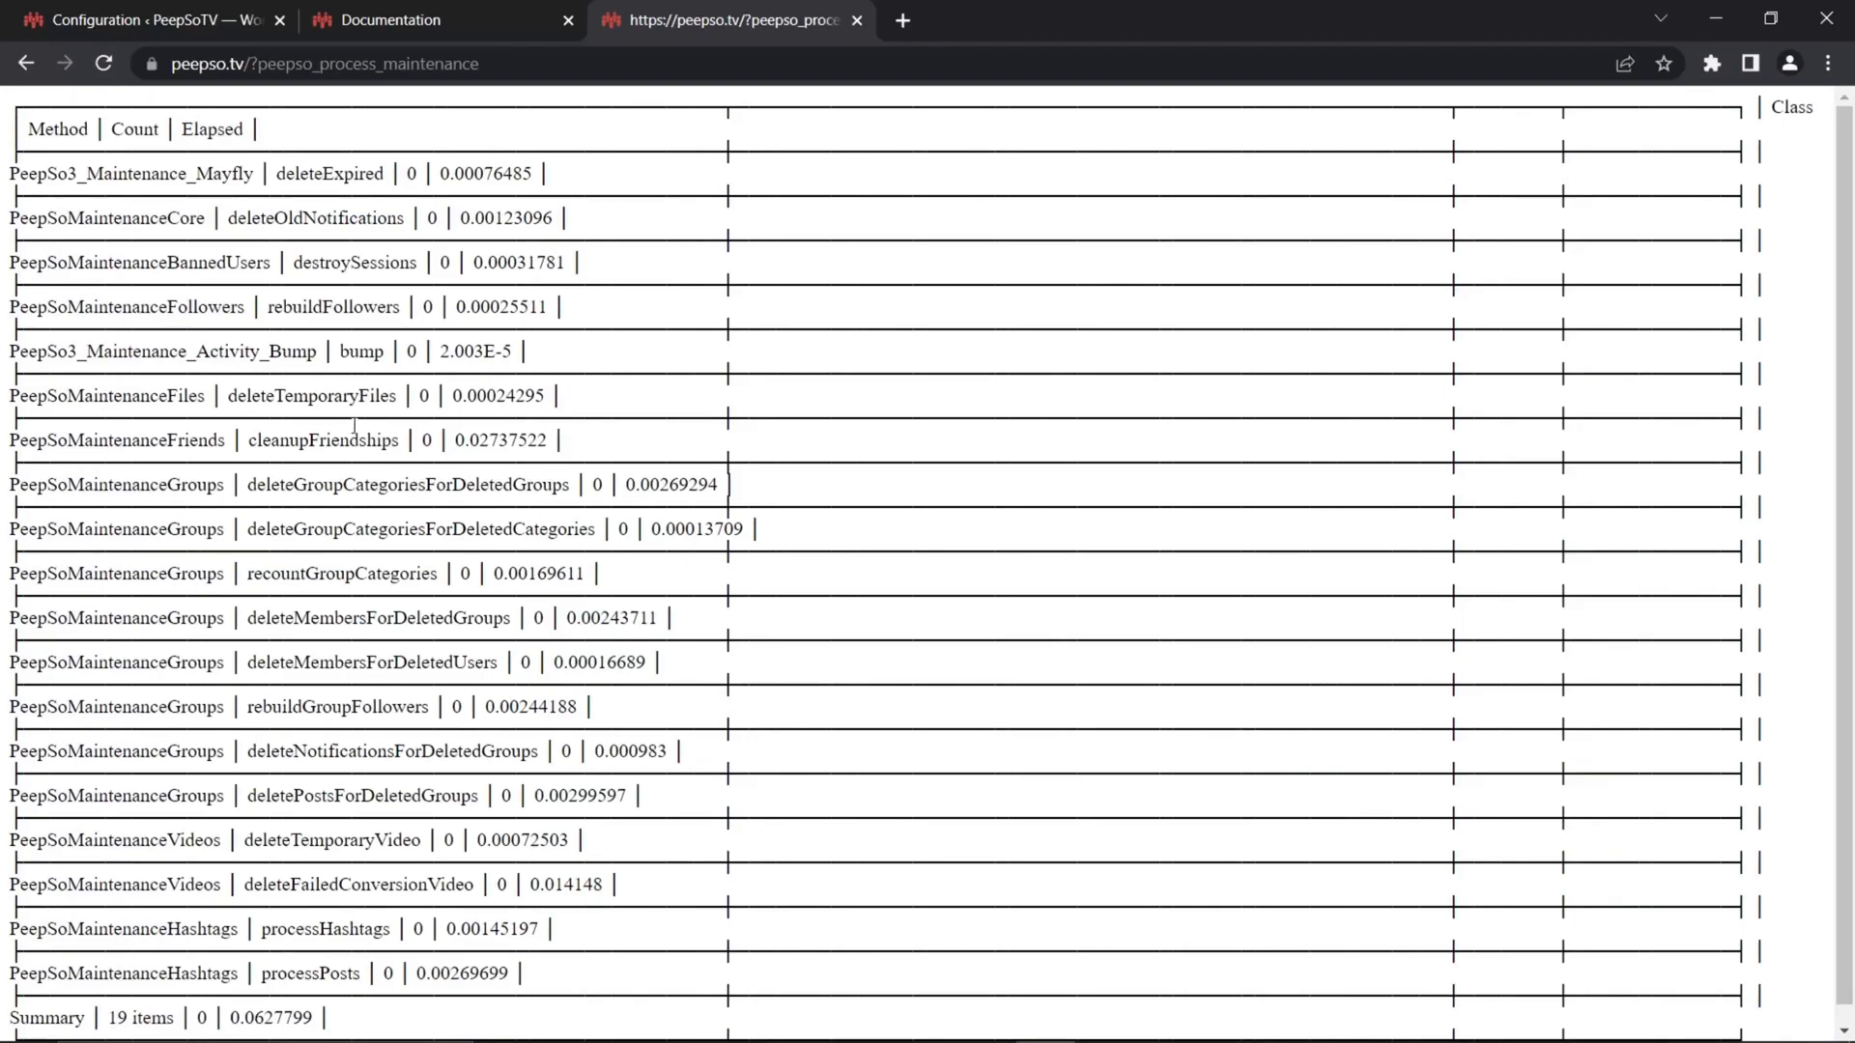
Examine the PeepSoMaintenanceHashtags processHashtags and processPosts entries in the maintenance output
scroll(444, 442, "down", 1)
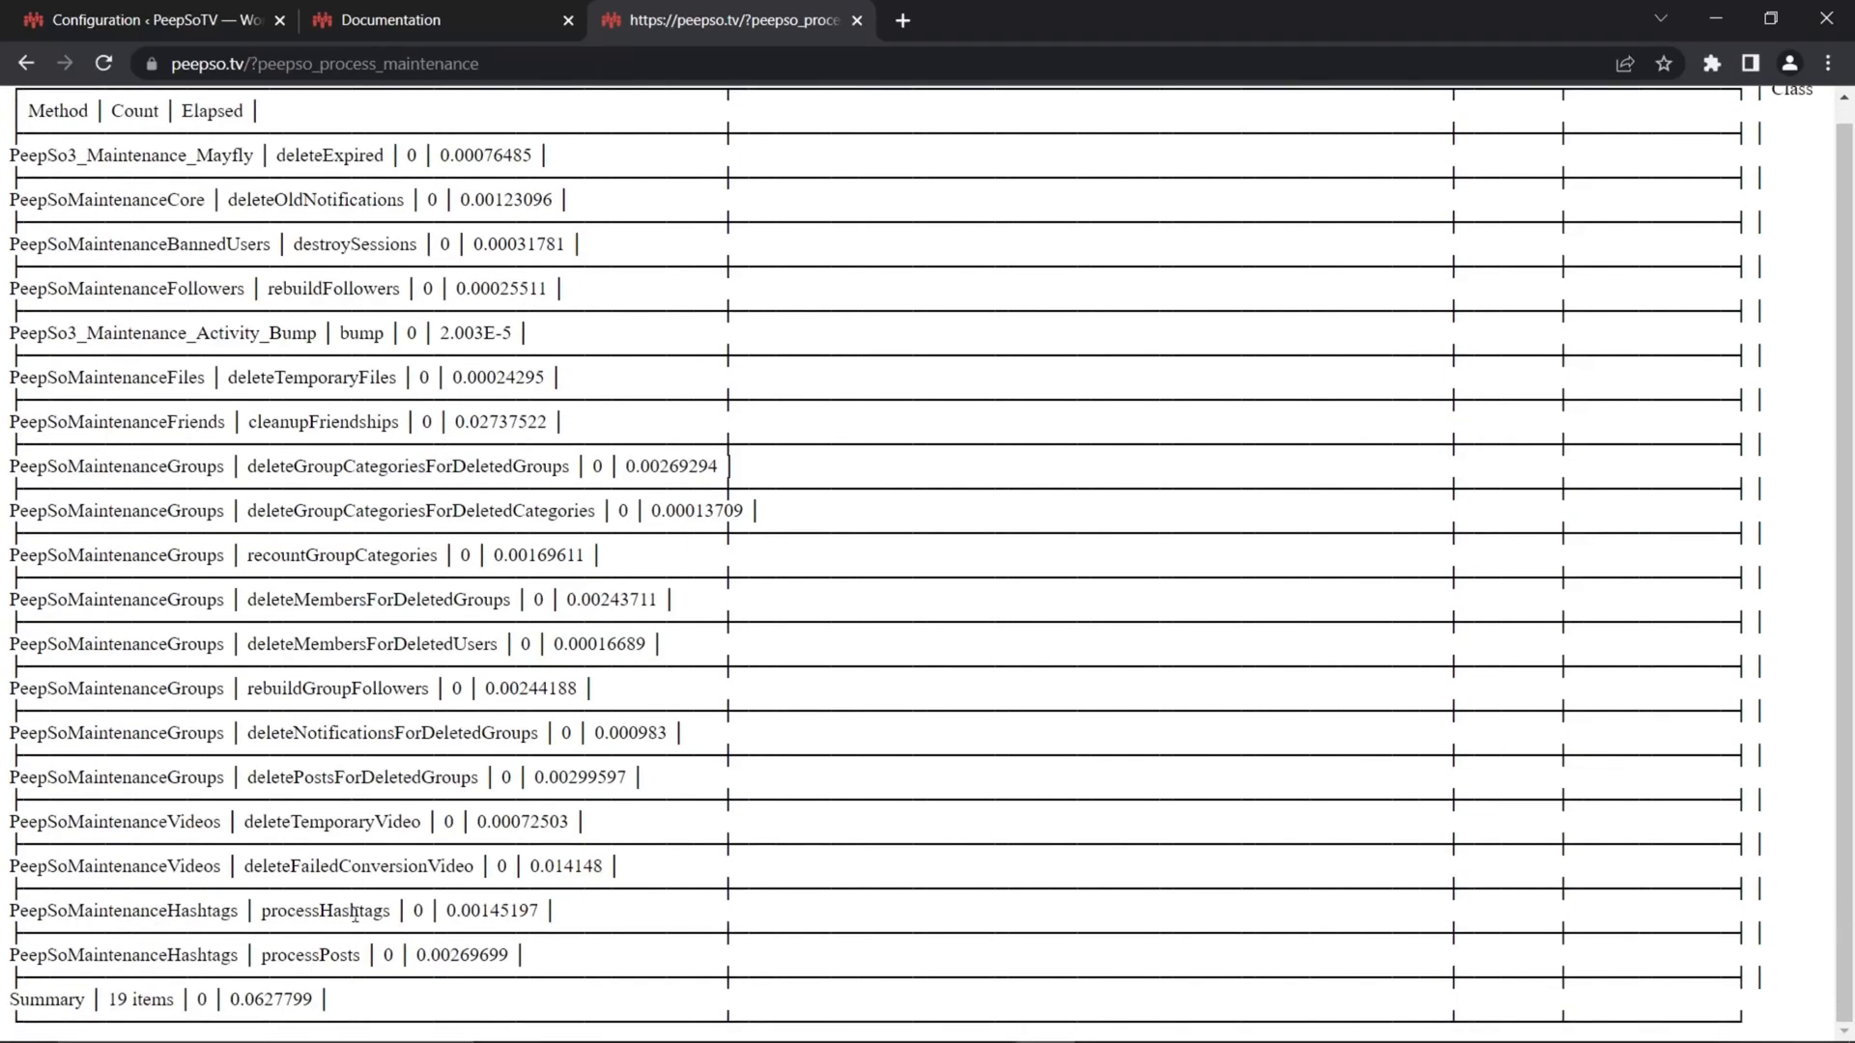
left_click_drag(395, 909, 8, 910)
left_click_drag(370, 954, 5, 920)
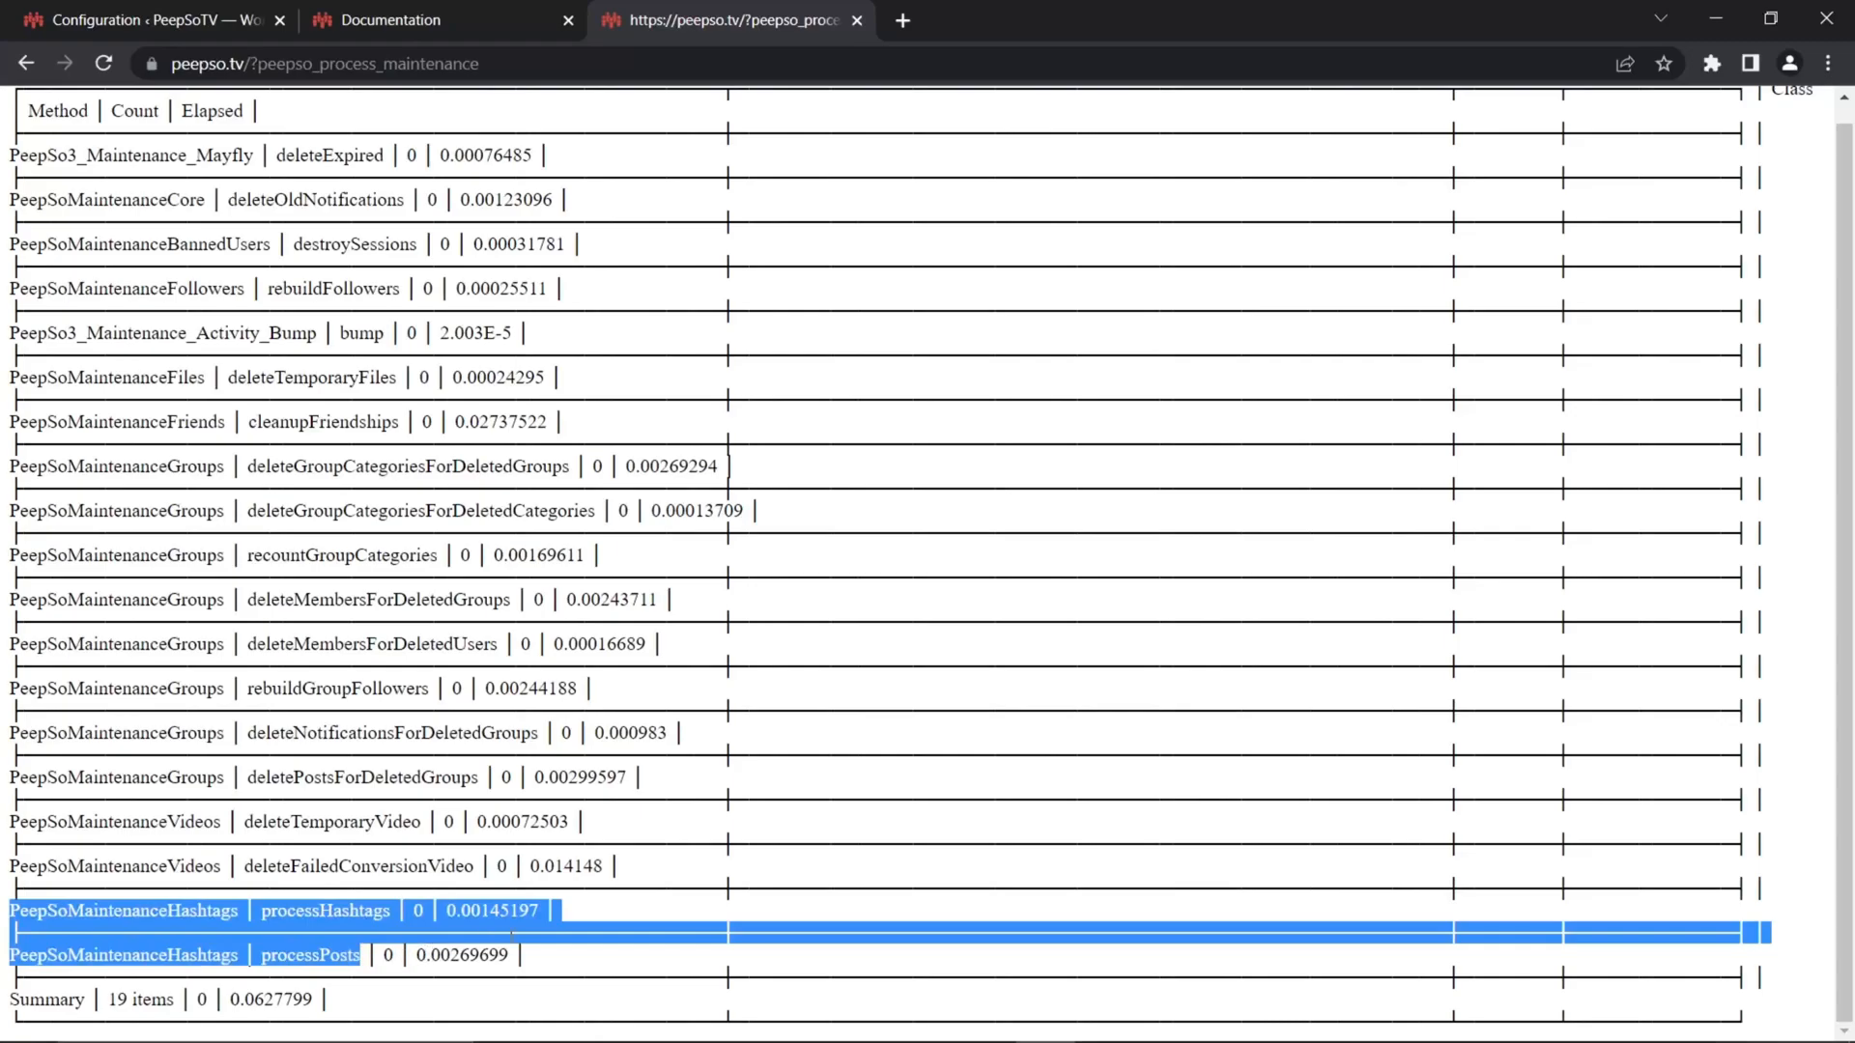
left_click(502, 943)
Open the community front end in a separate browser tab from the site's admin area and check its hashtags widget
left_click(363, 25)
left_click(206, 26)
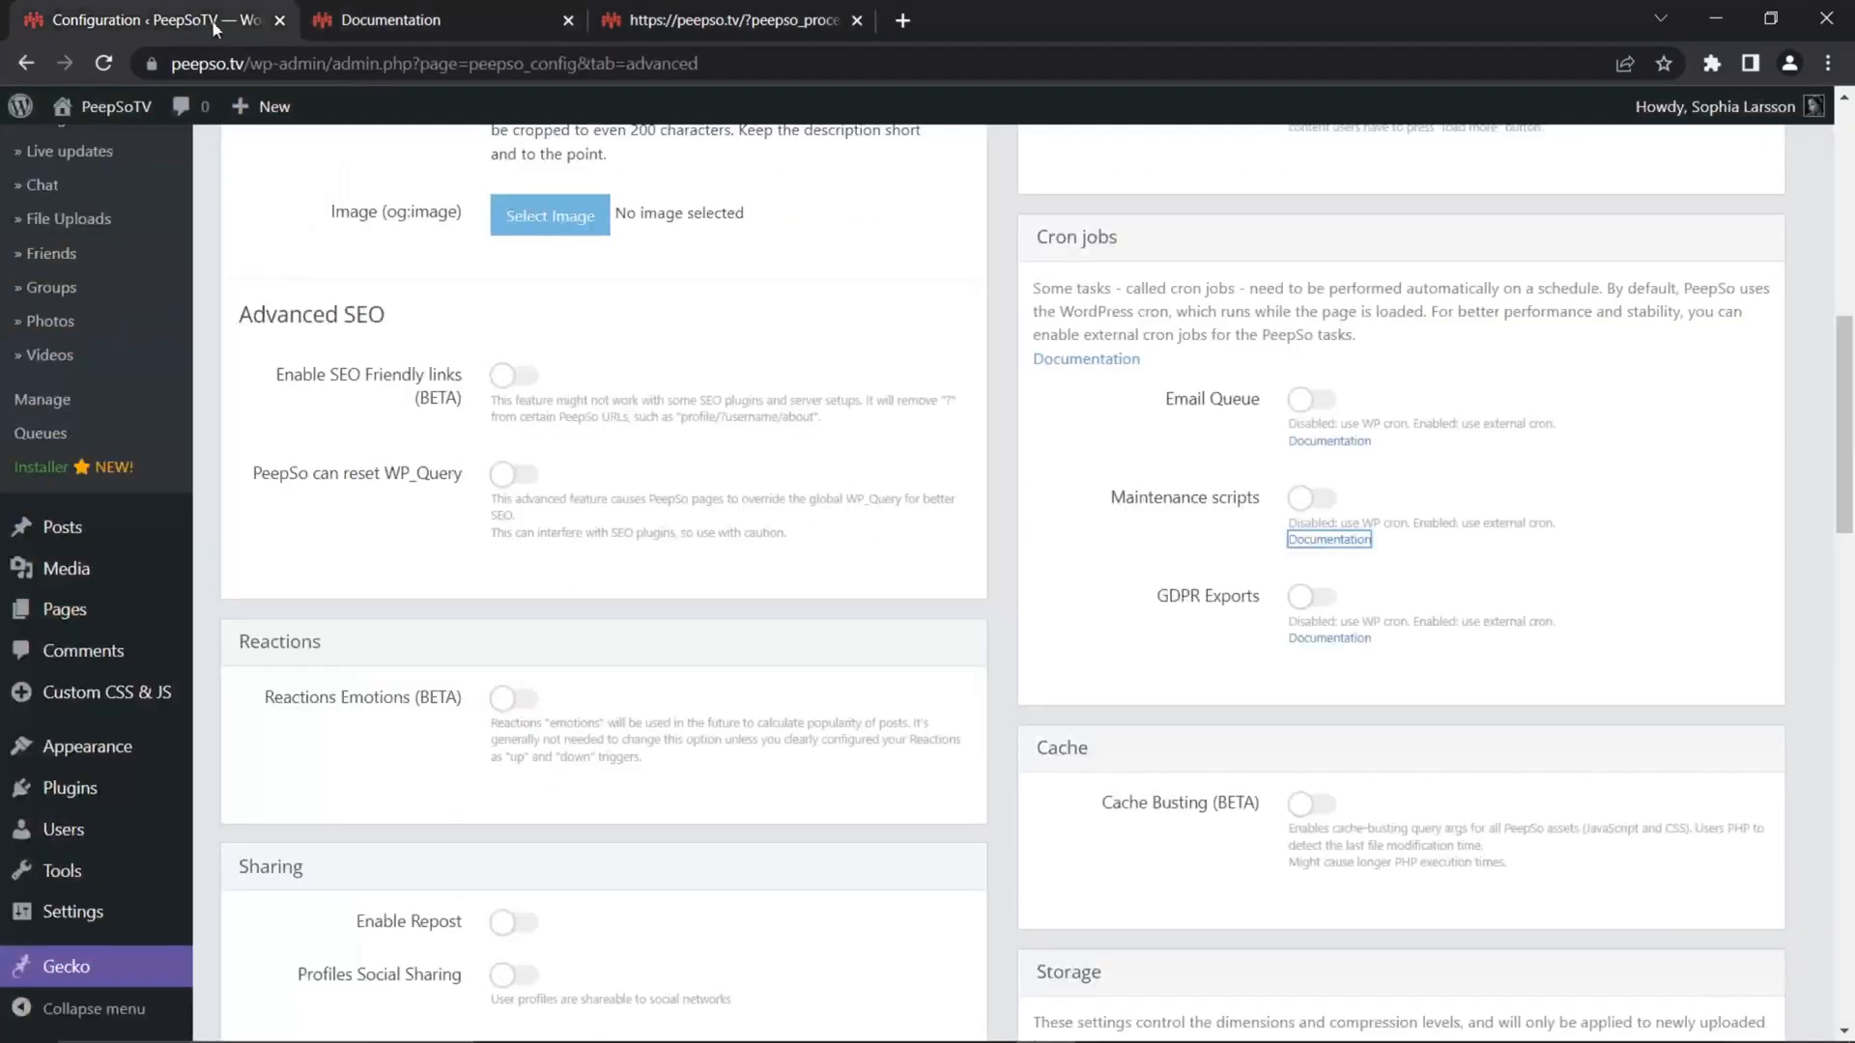
left_click(715, 21)
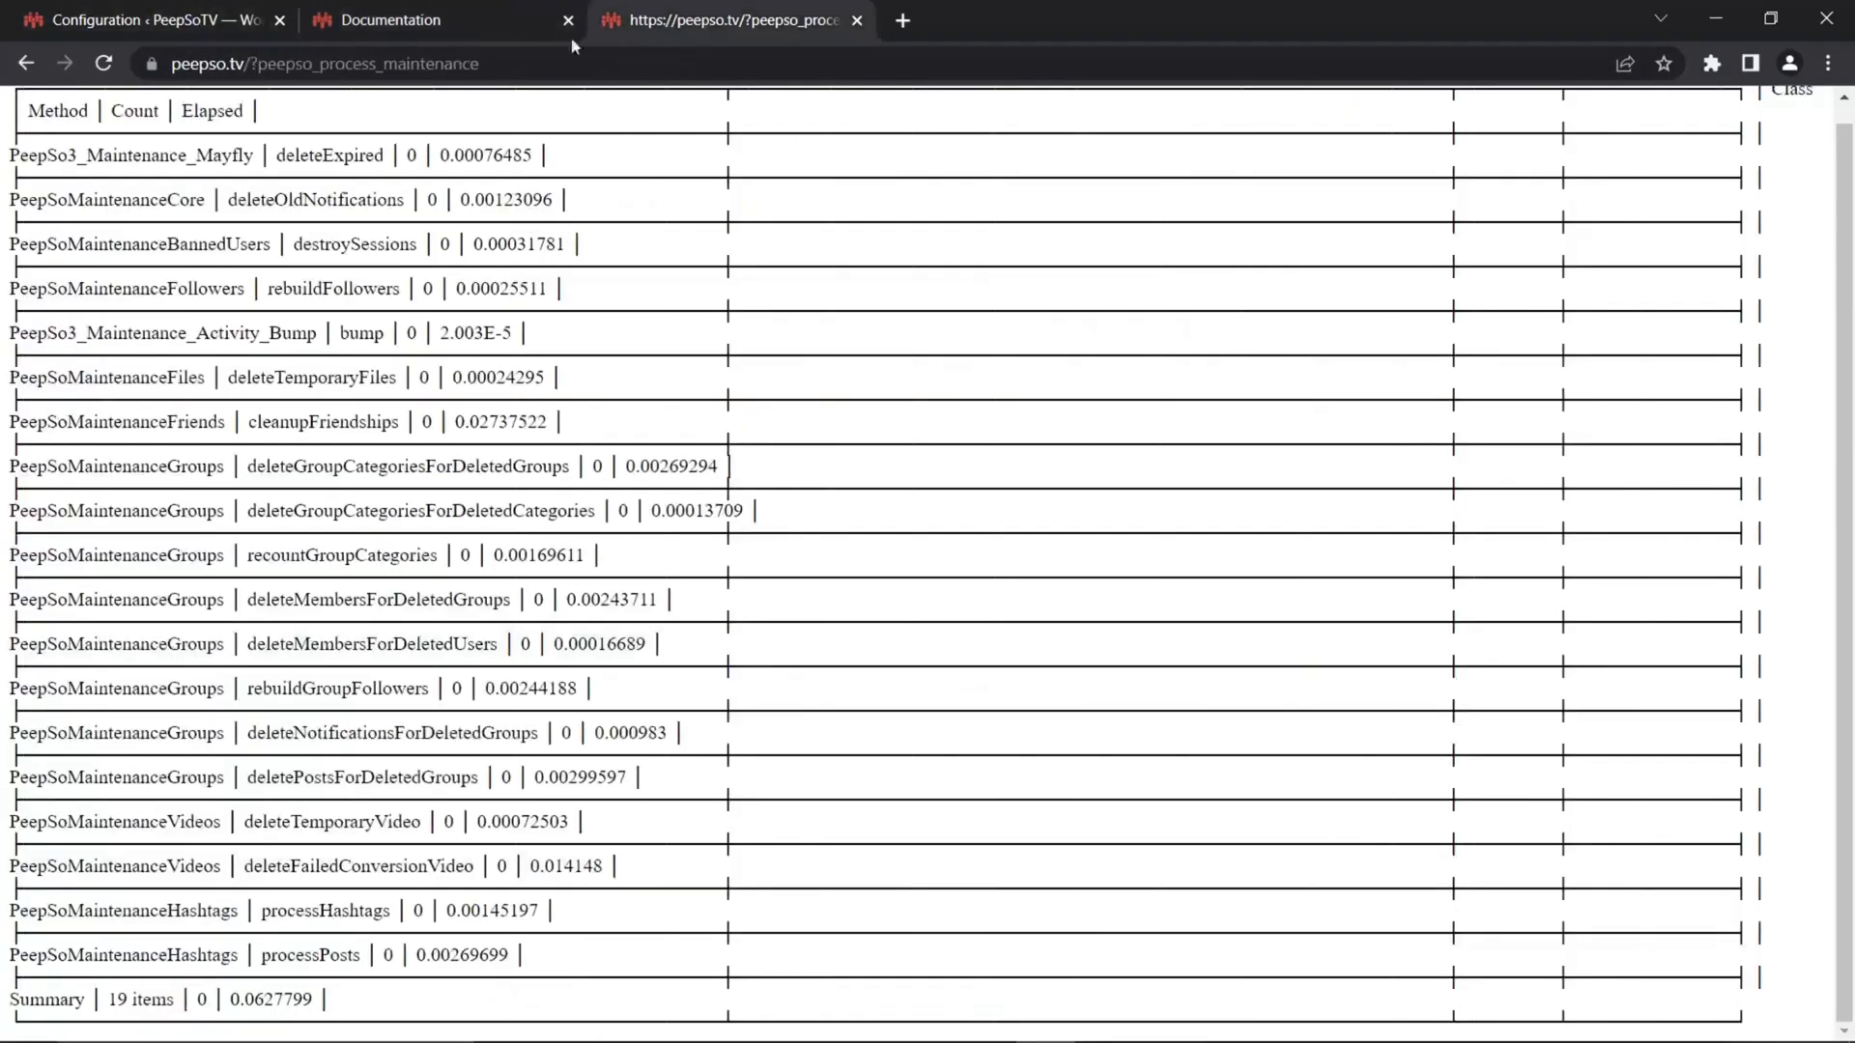
left_click(212, 23)
mouse_move(114, 107)
right_click(127, 177)
left_click(251, 198)
left_click(456, 19)
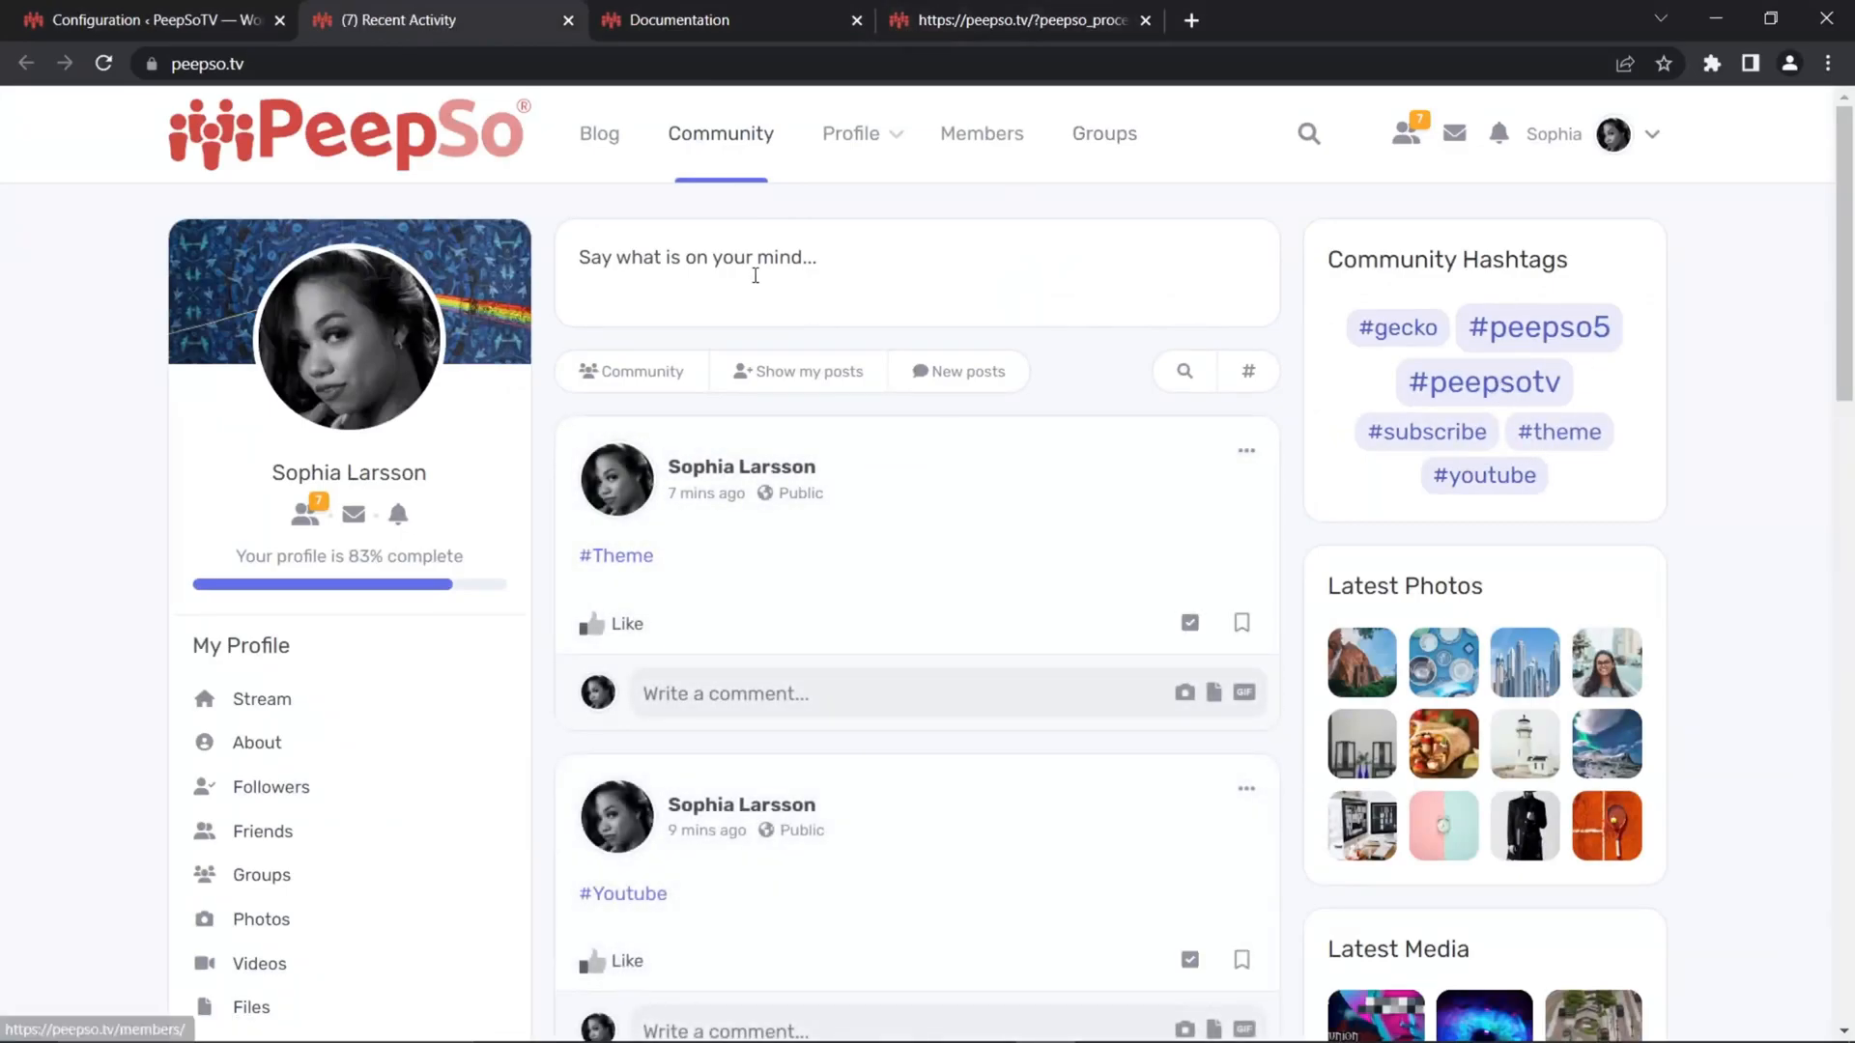
Publish a public post containing #CompletelyNew on the community page
left_click(779, 252)
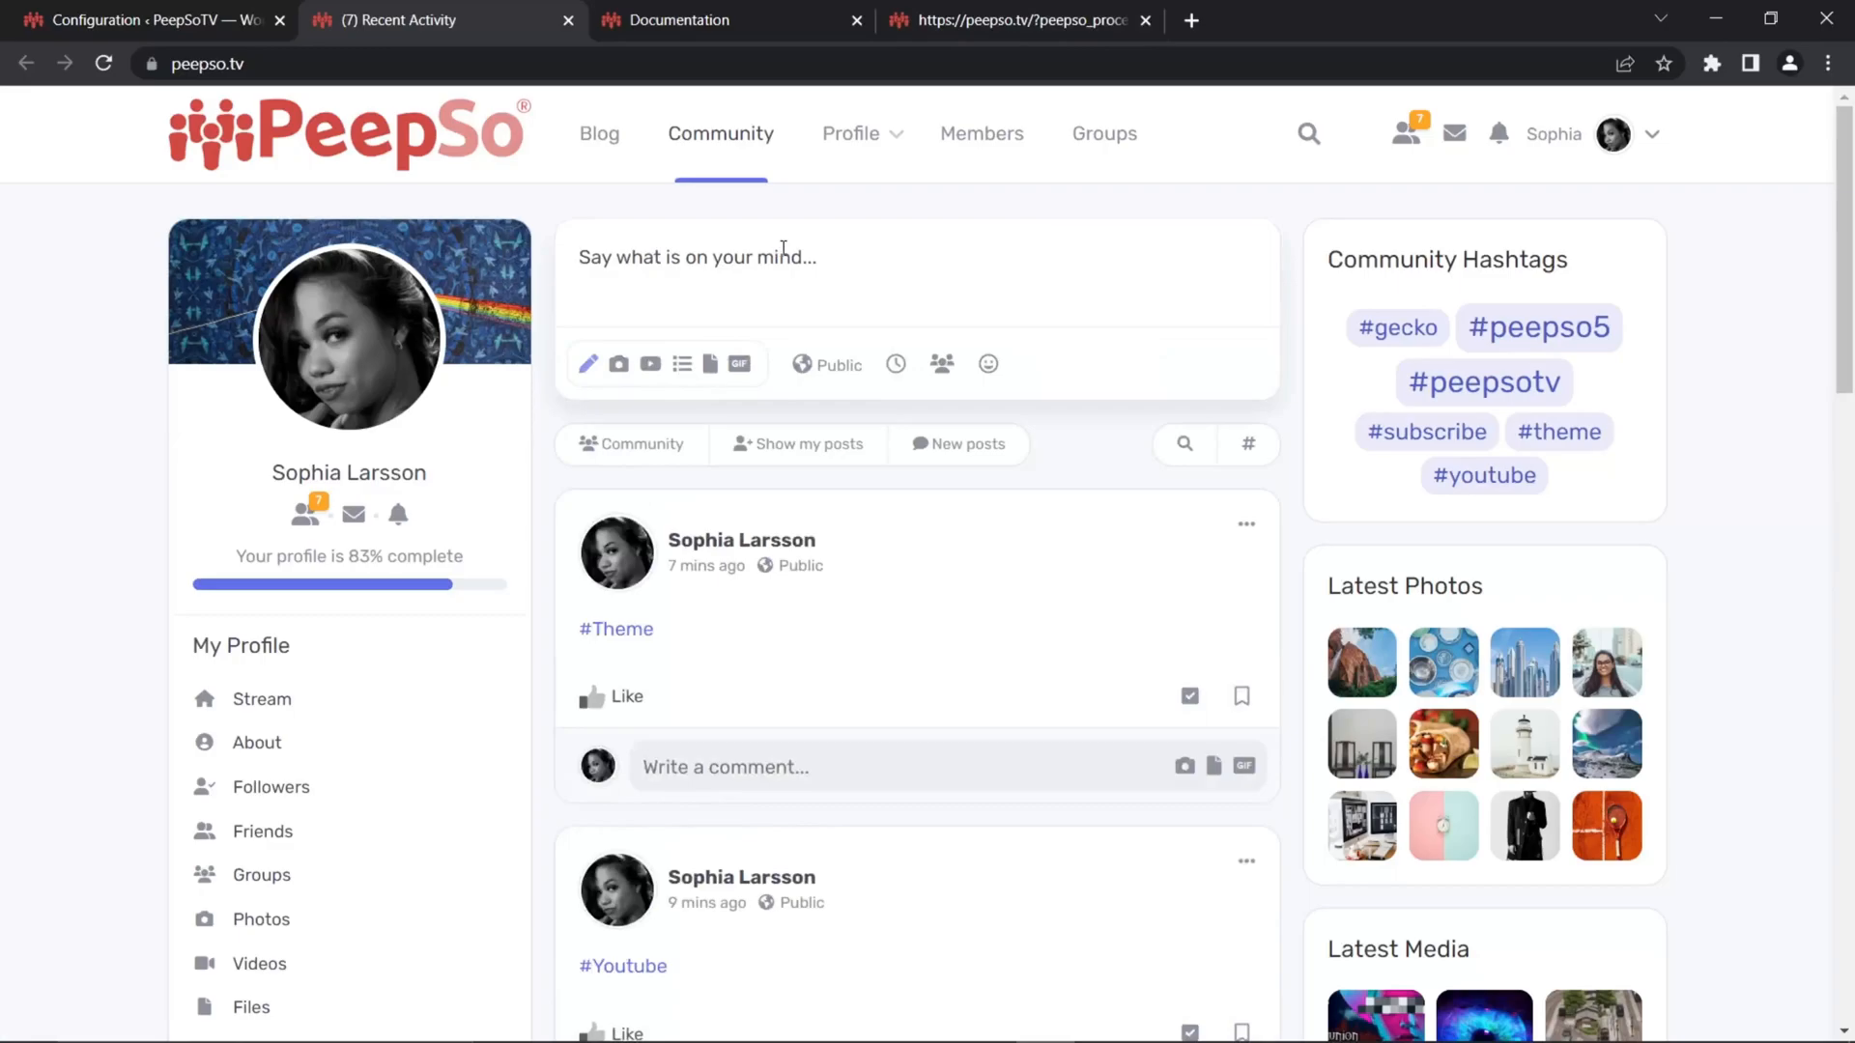
type("#CompletelyNewHastag")
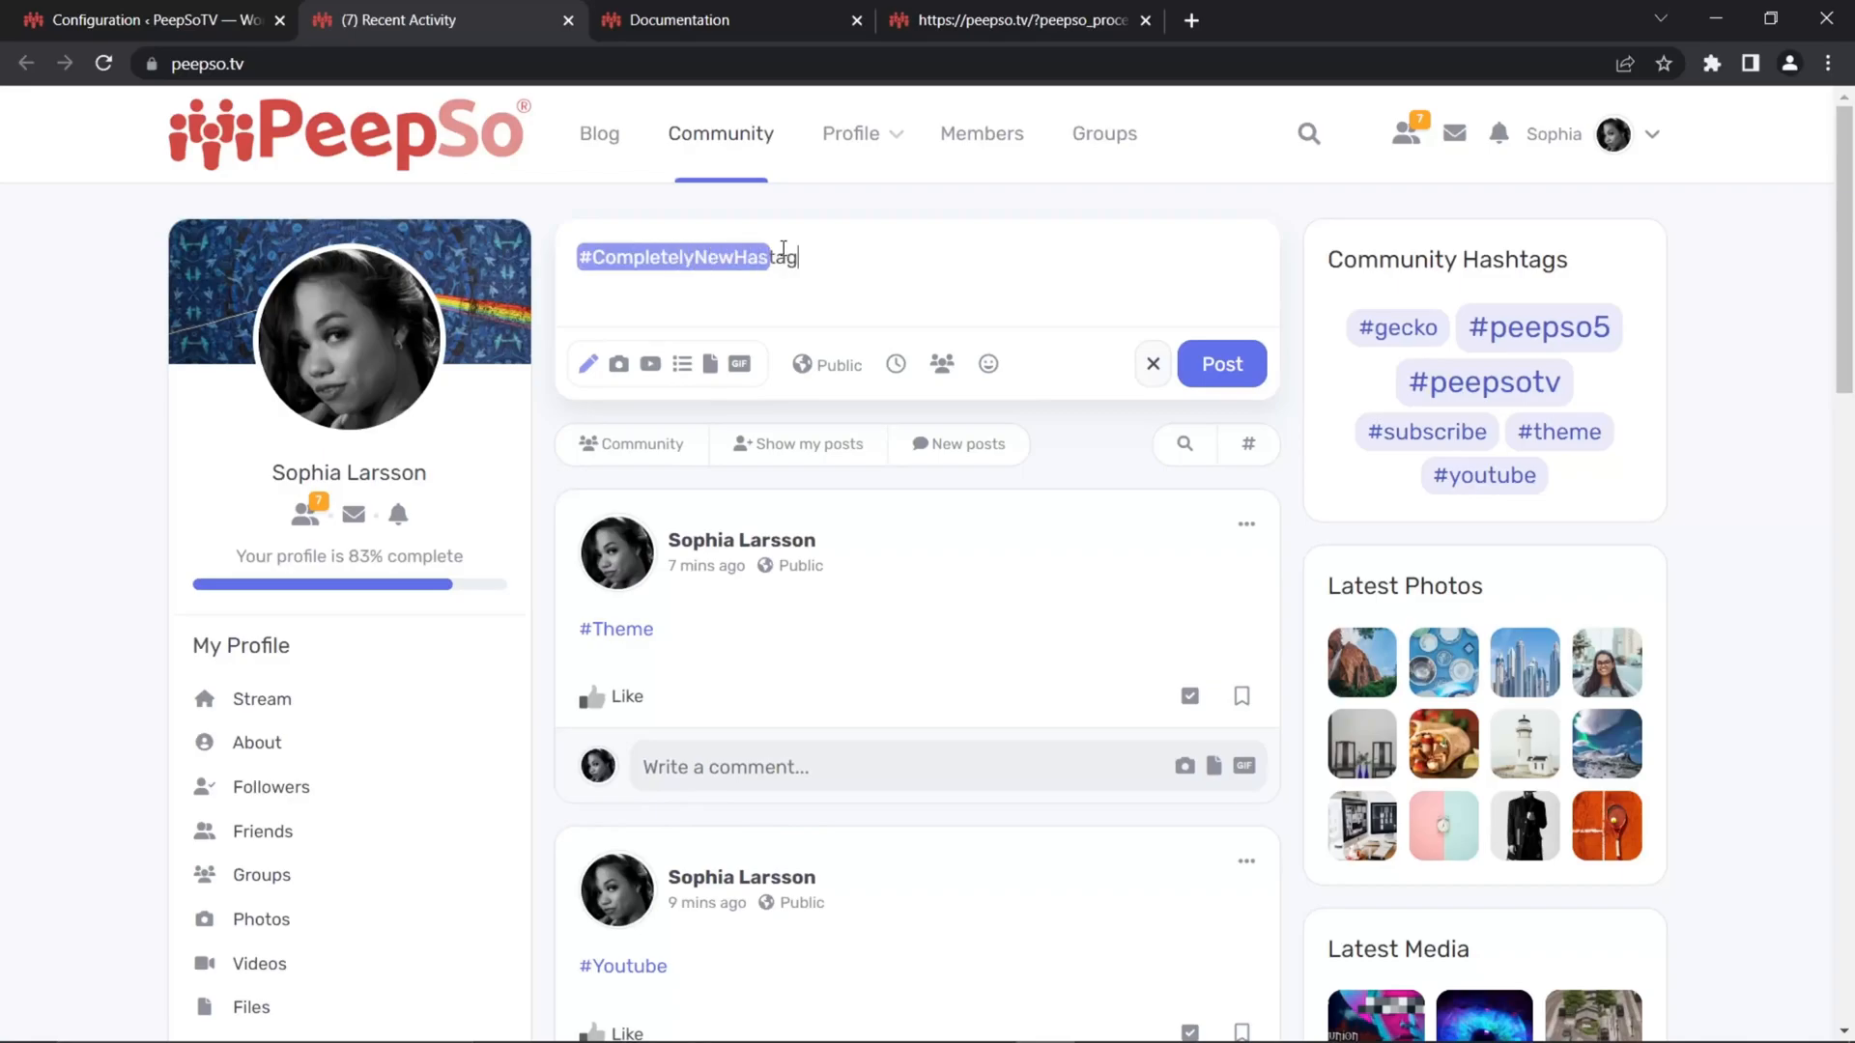
key("BackSpace")
key("BackSpace")
key("BackSpace")
key("BackSpace")
key("BackSpace")
left_click(1226, 364)
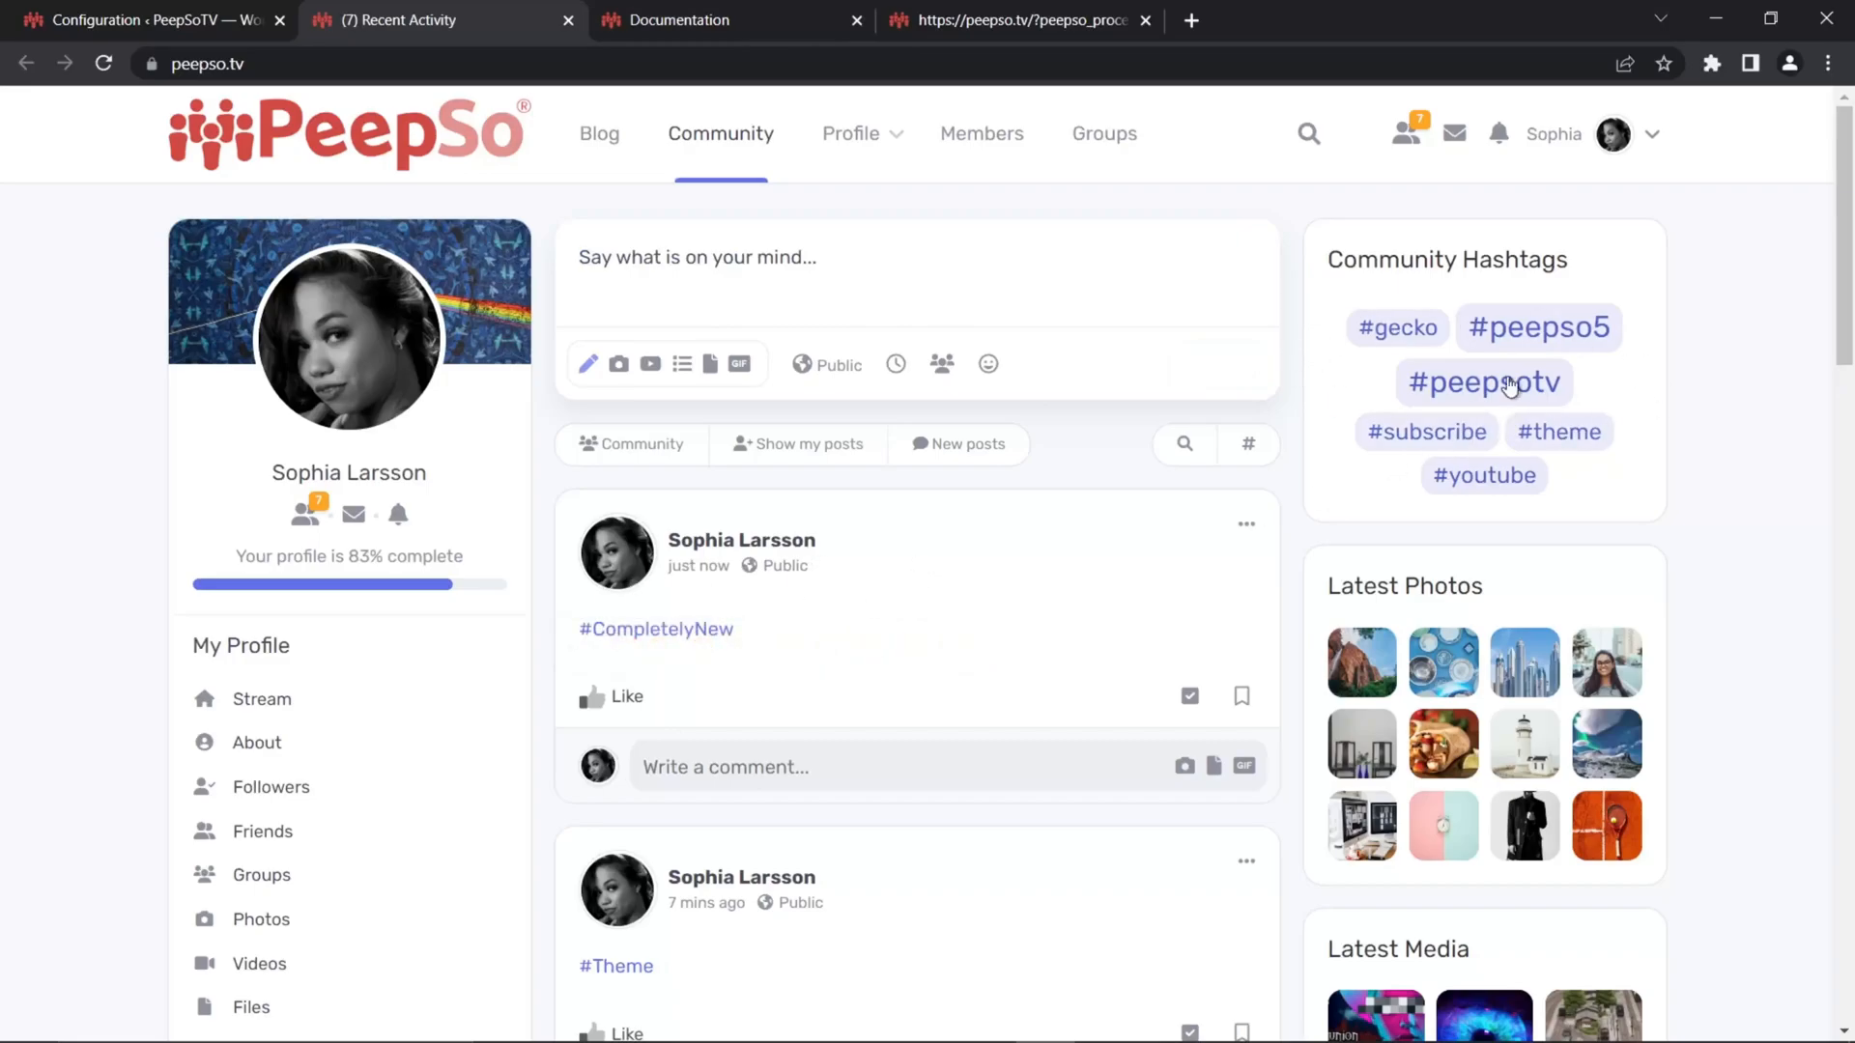
Check the hashtag maintenance cron interval in PeepSo's Stream Posts configuration
key("ctrl+shift+Tab")
scroll(1100, 470, "up", 10)
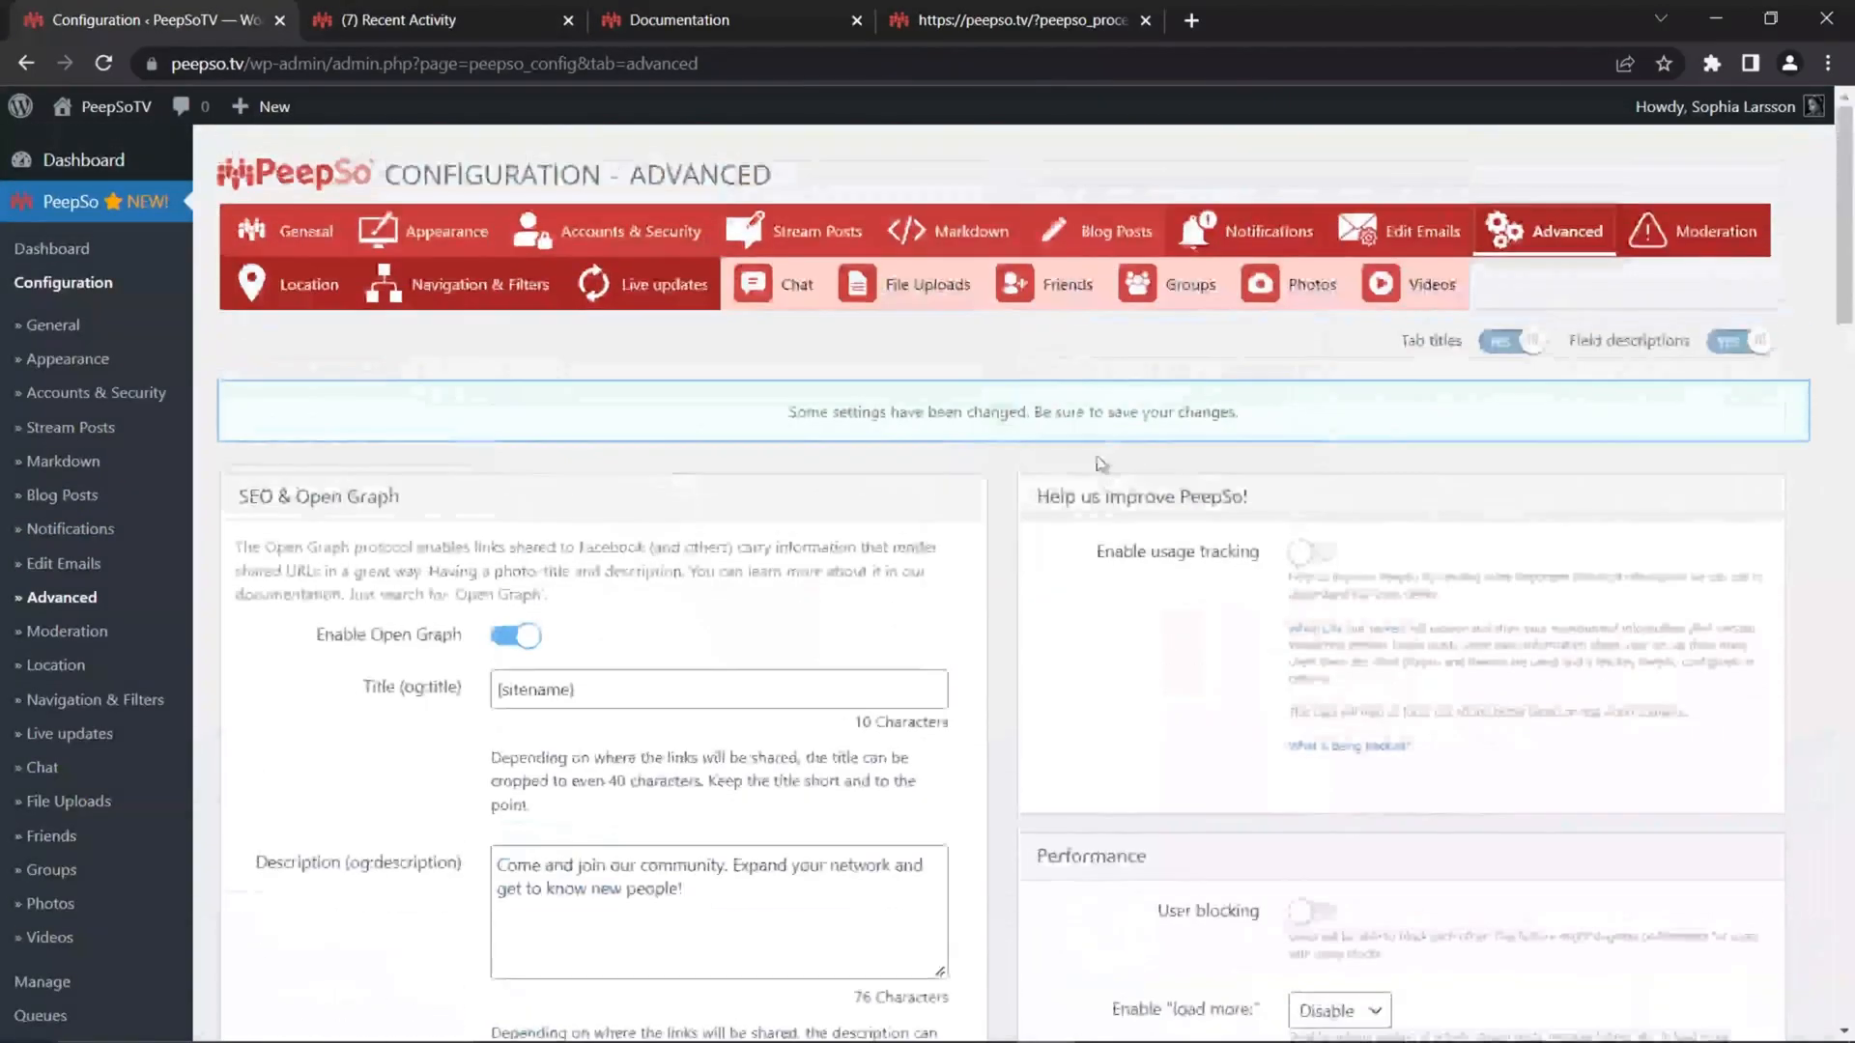
left_click(811, 231)
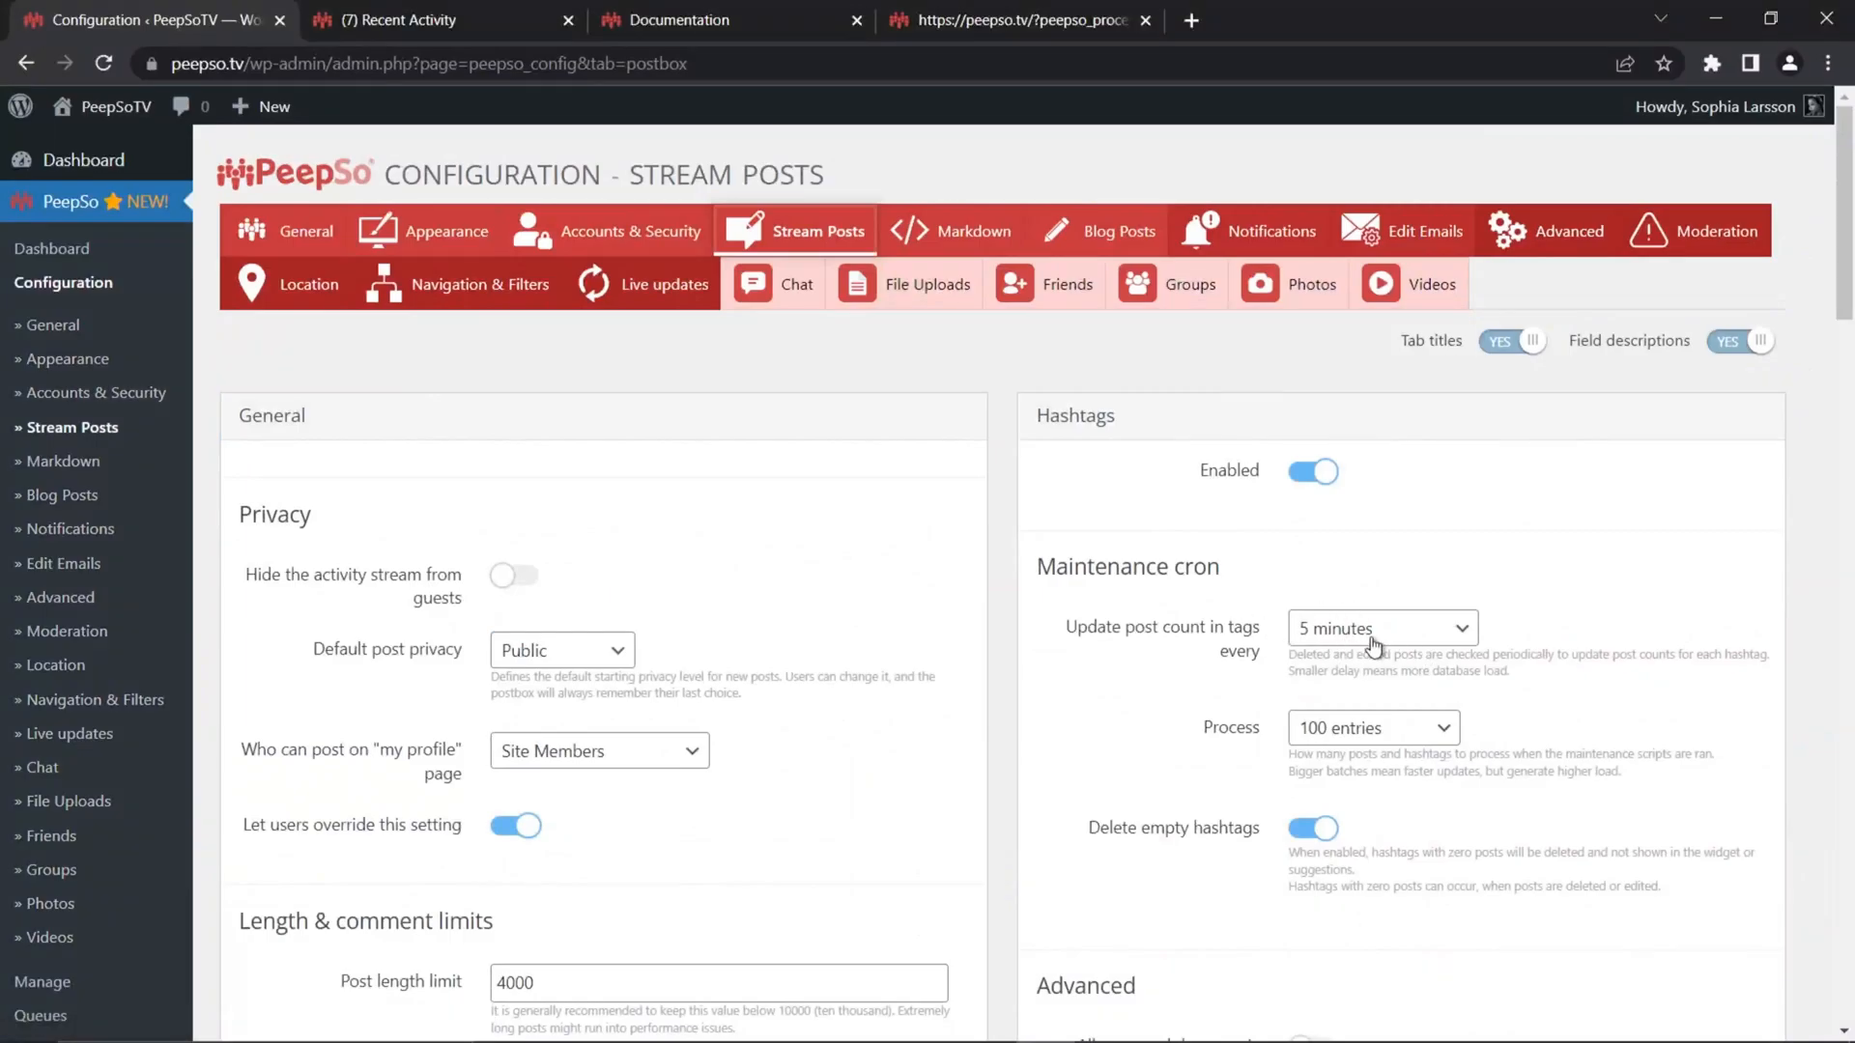
Rerun the maintenance script and reload the community page to look for the new hashtag in the widget
left_click(975, 19)
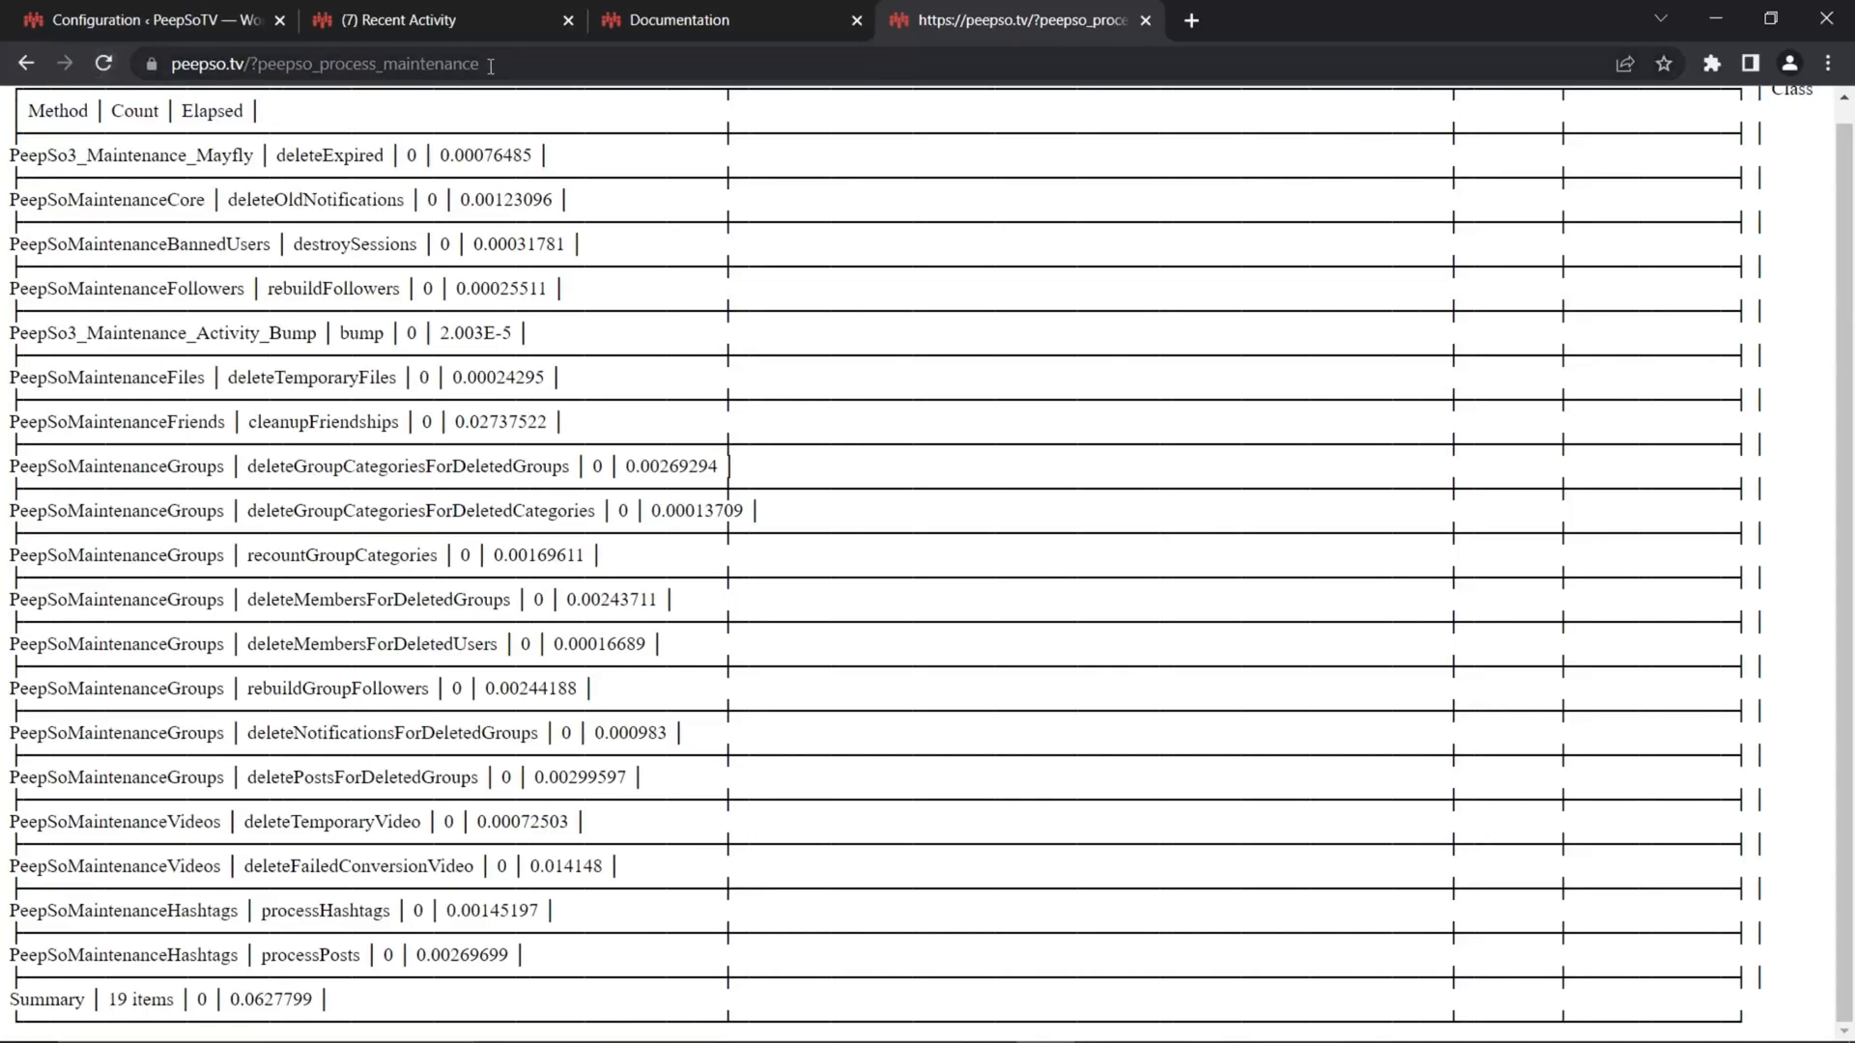
left_click(104, 62)
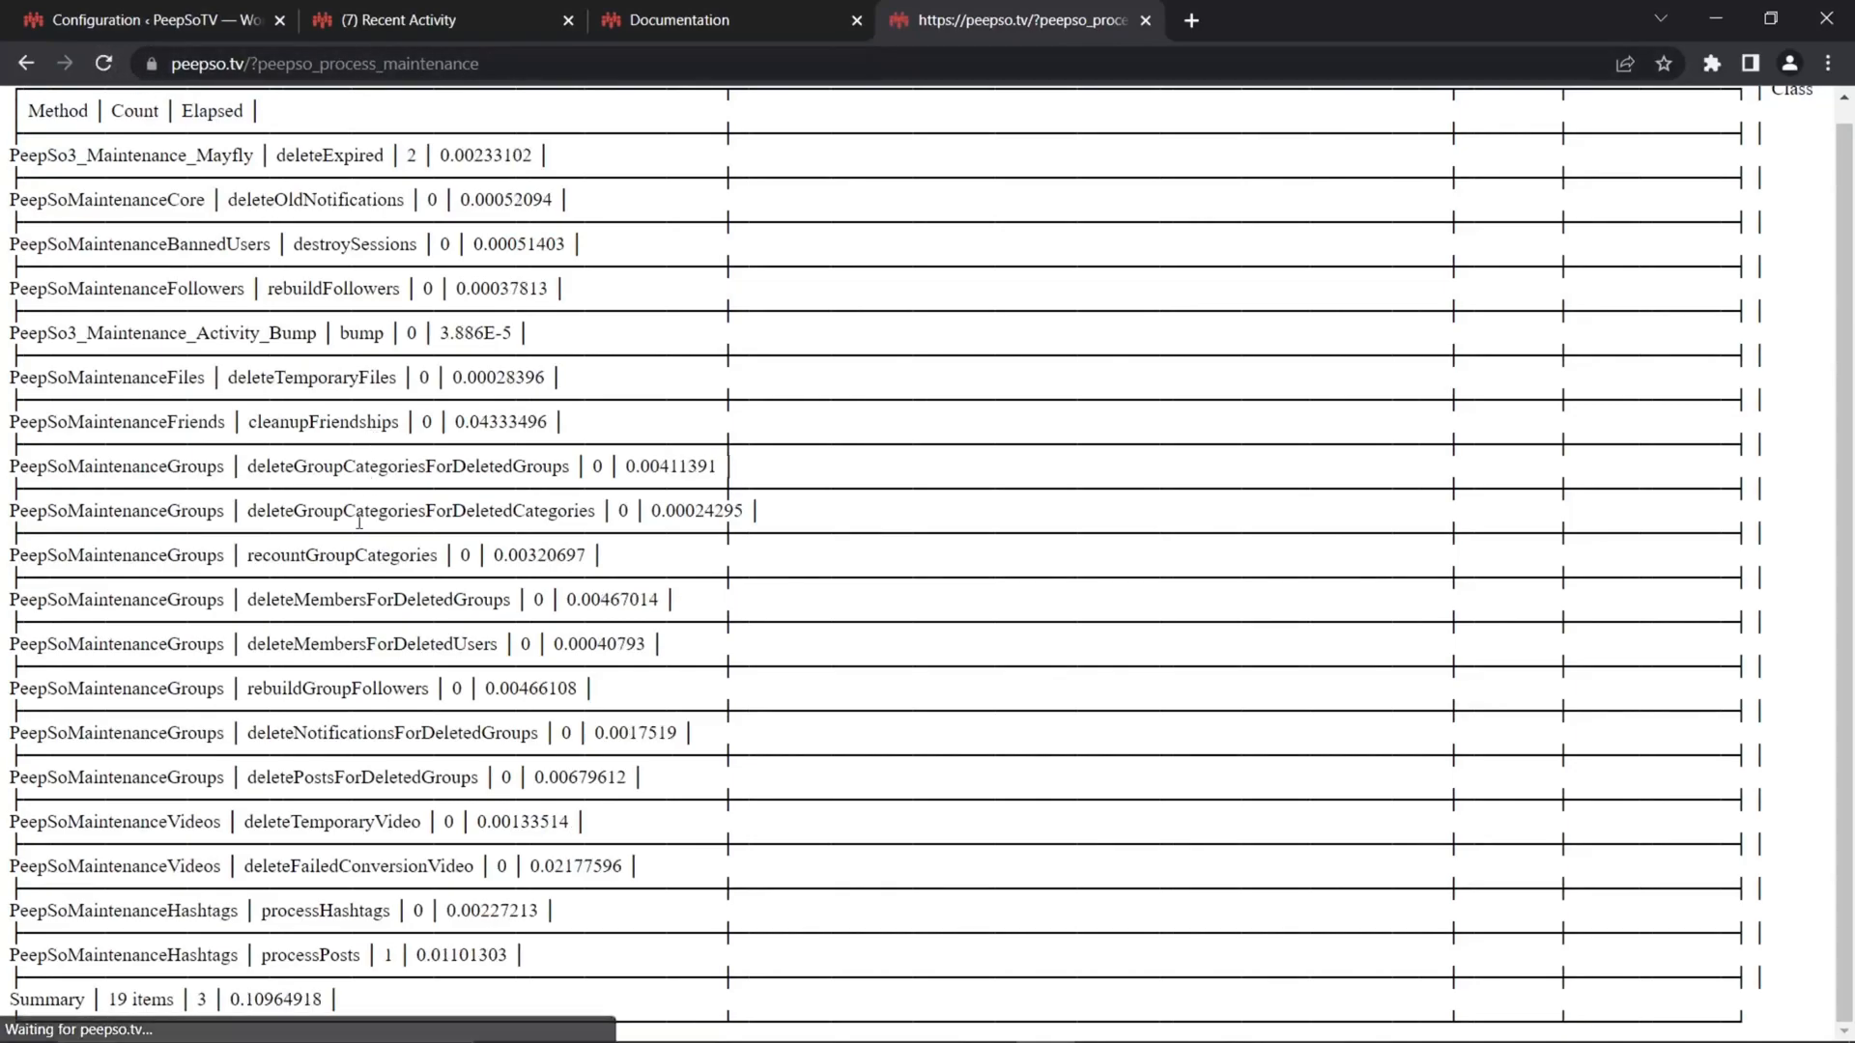
left_click_drag(375, 956, 10, 956)
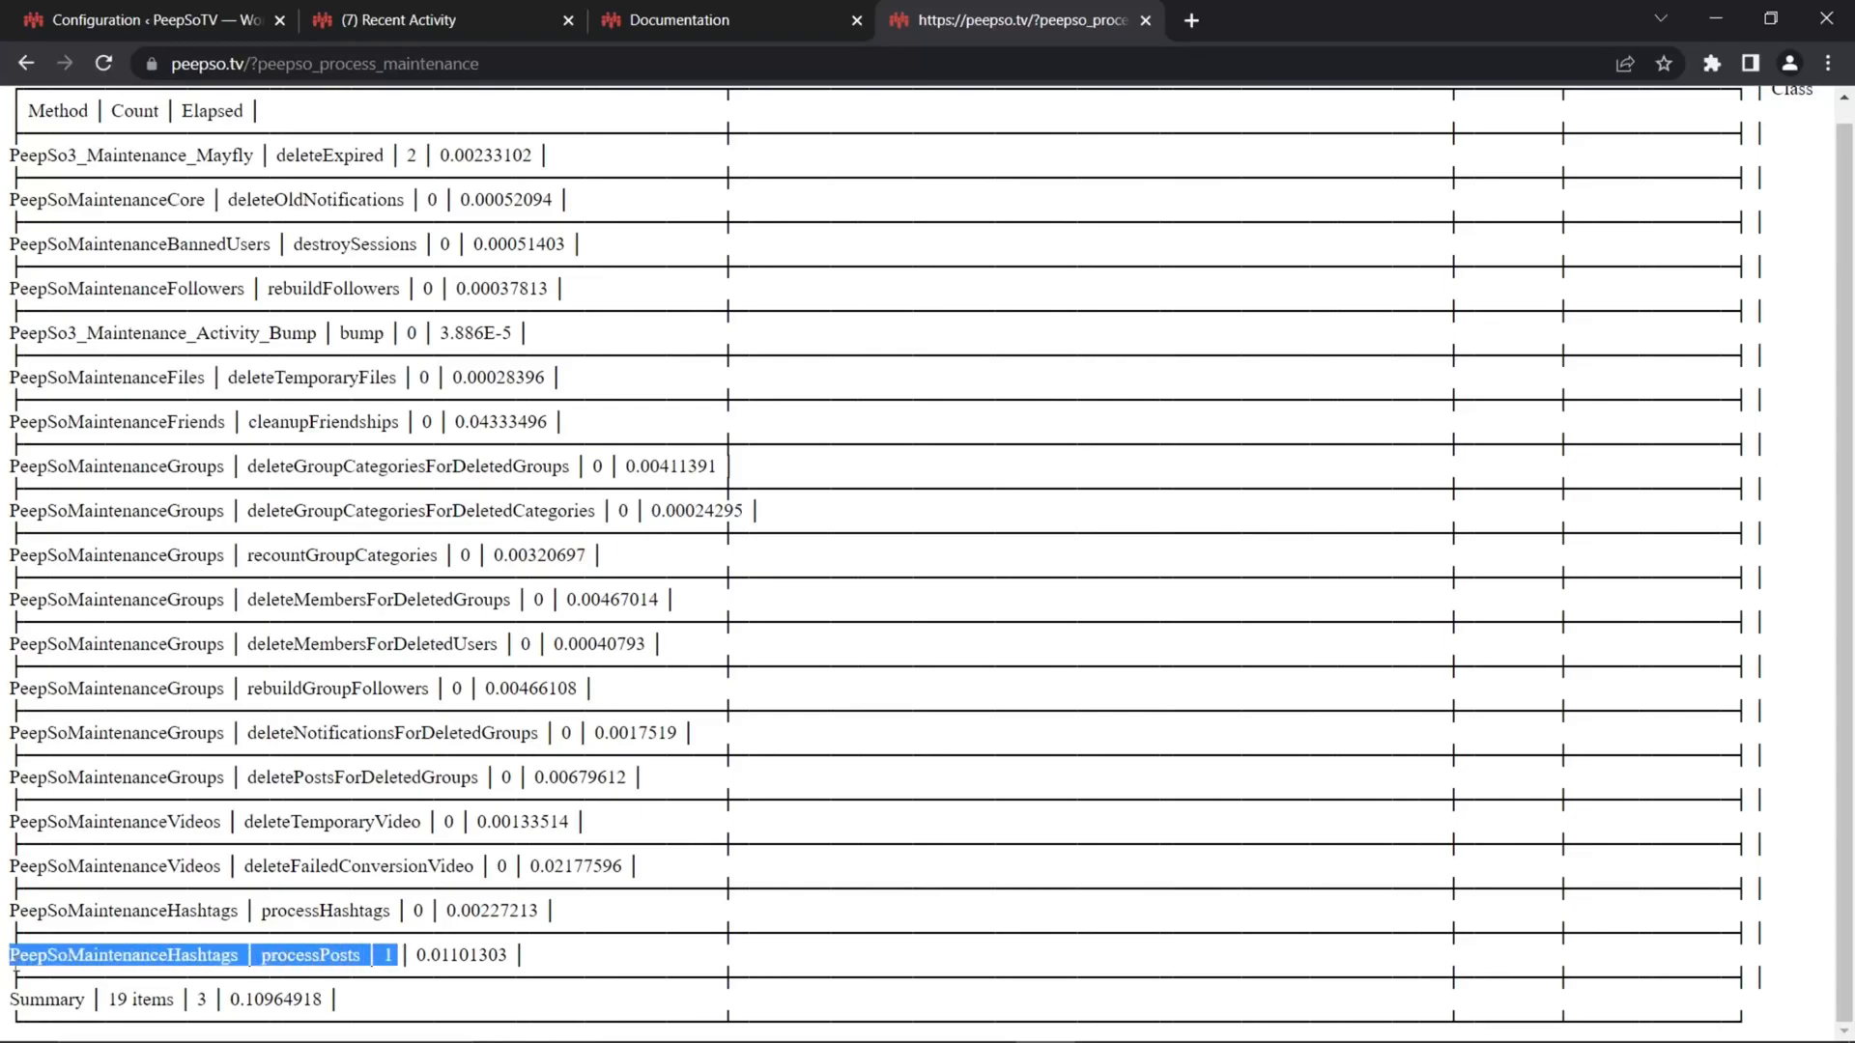
left_click(398, 21)
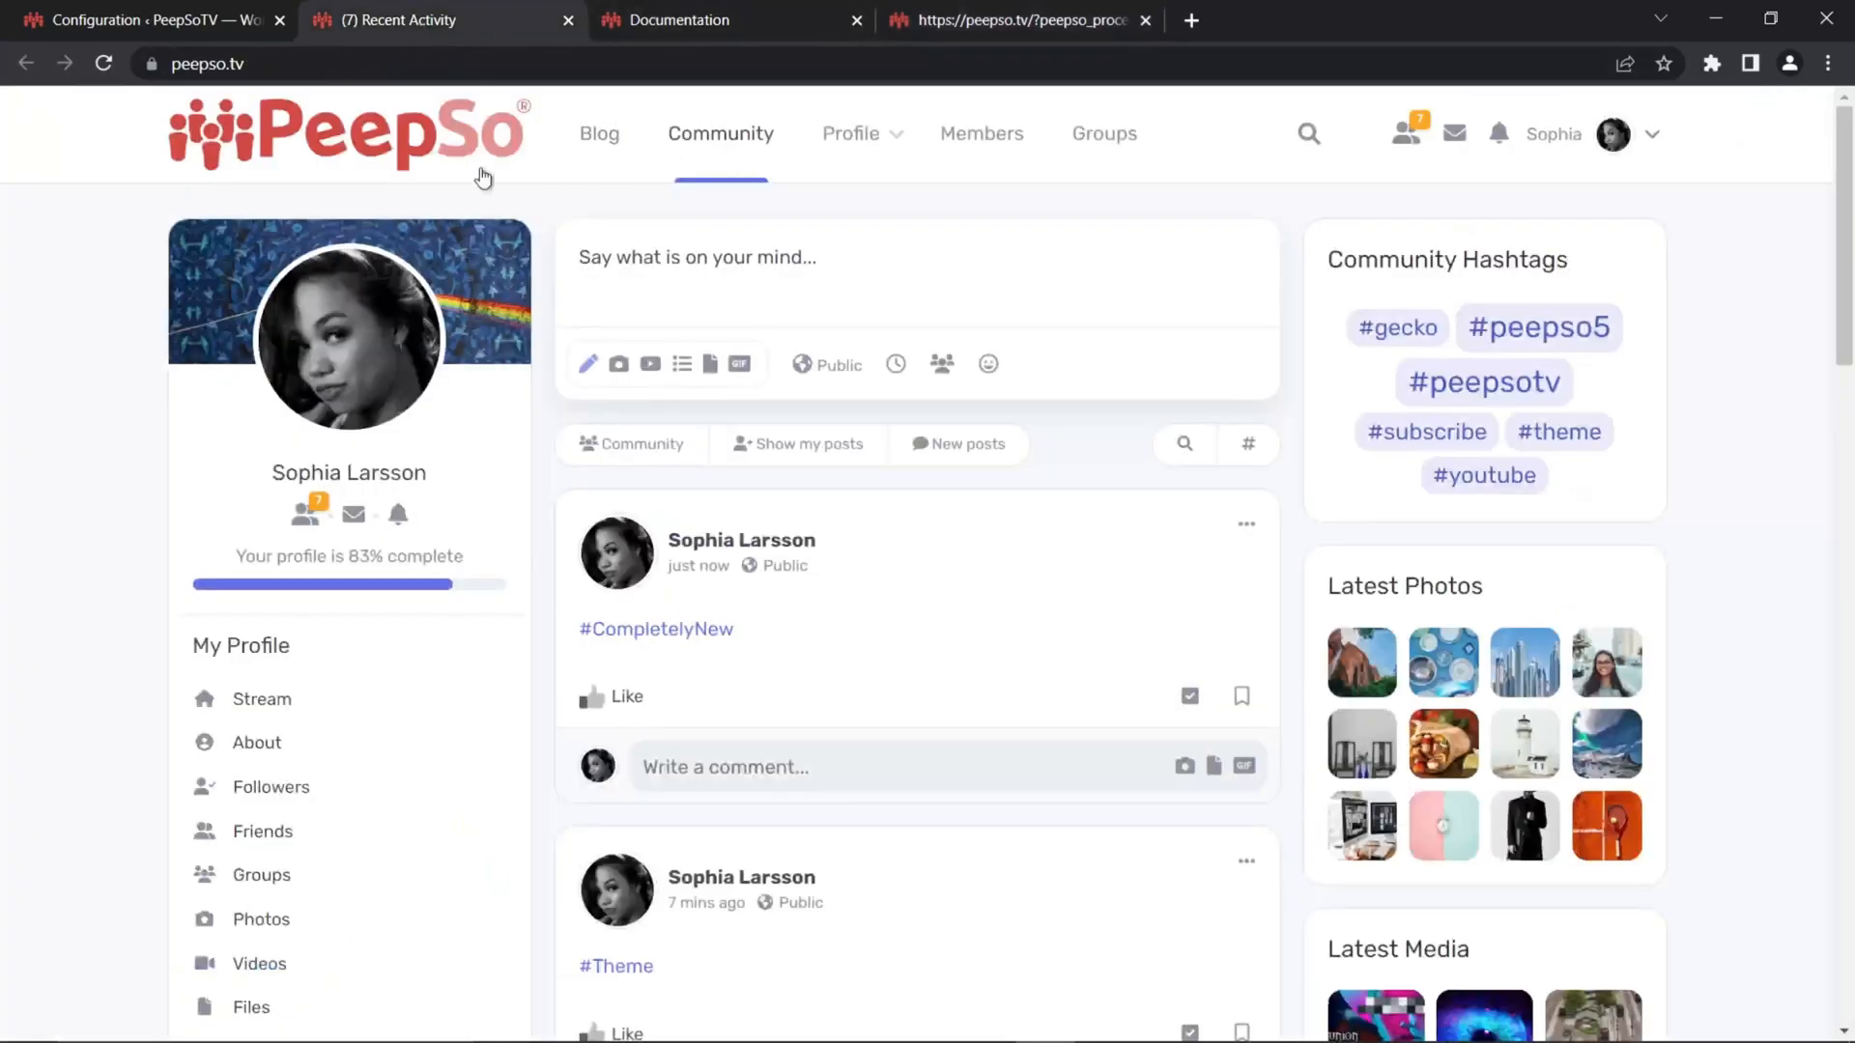
left_click(114, 69)
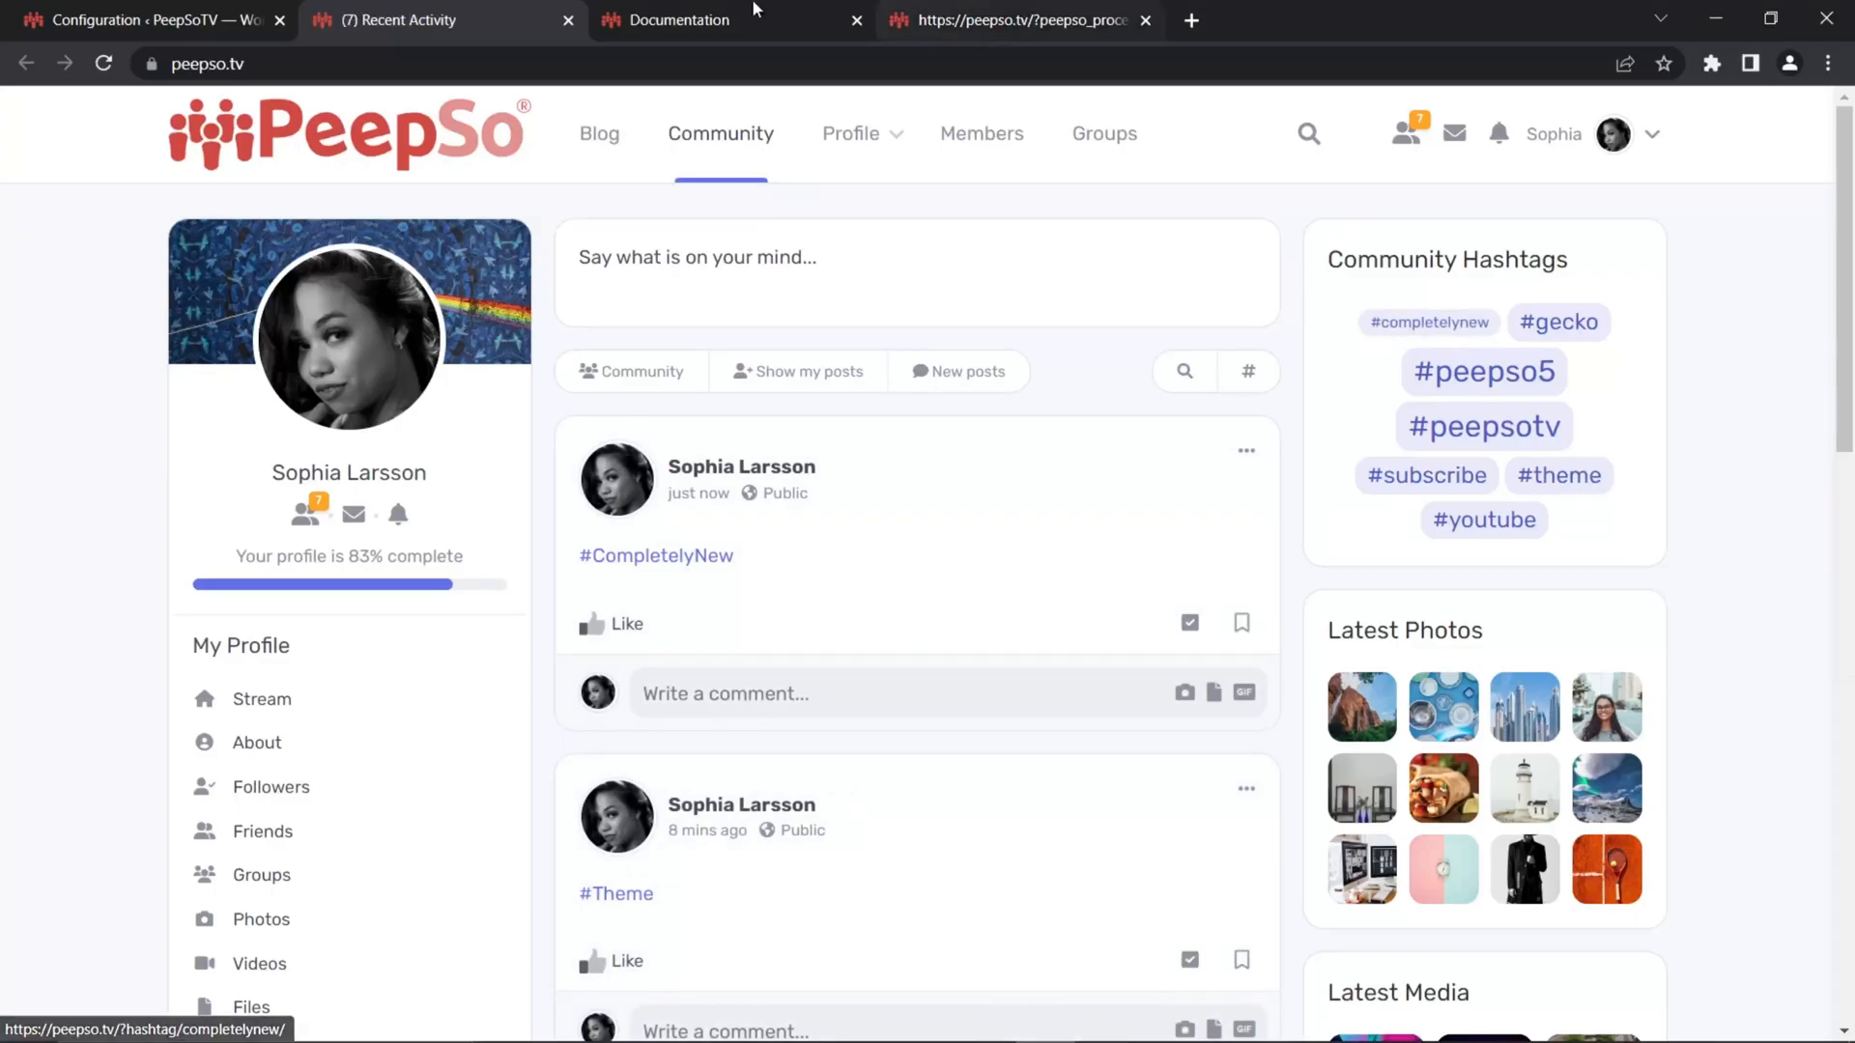
Close the cron documentation and maintenance output pages and return to the community page
left_click(655, 17)
left_click(164, 19)
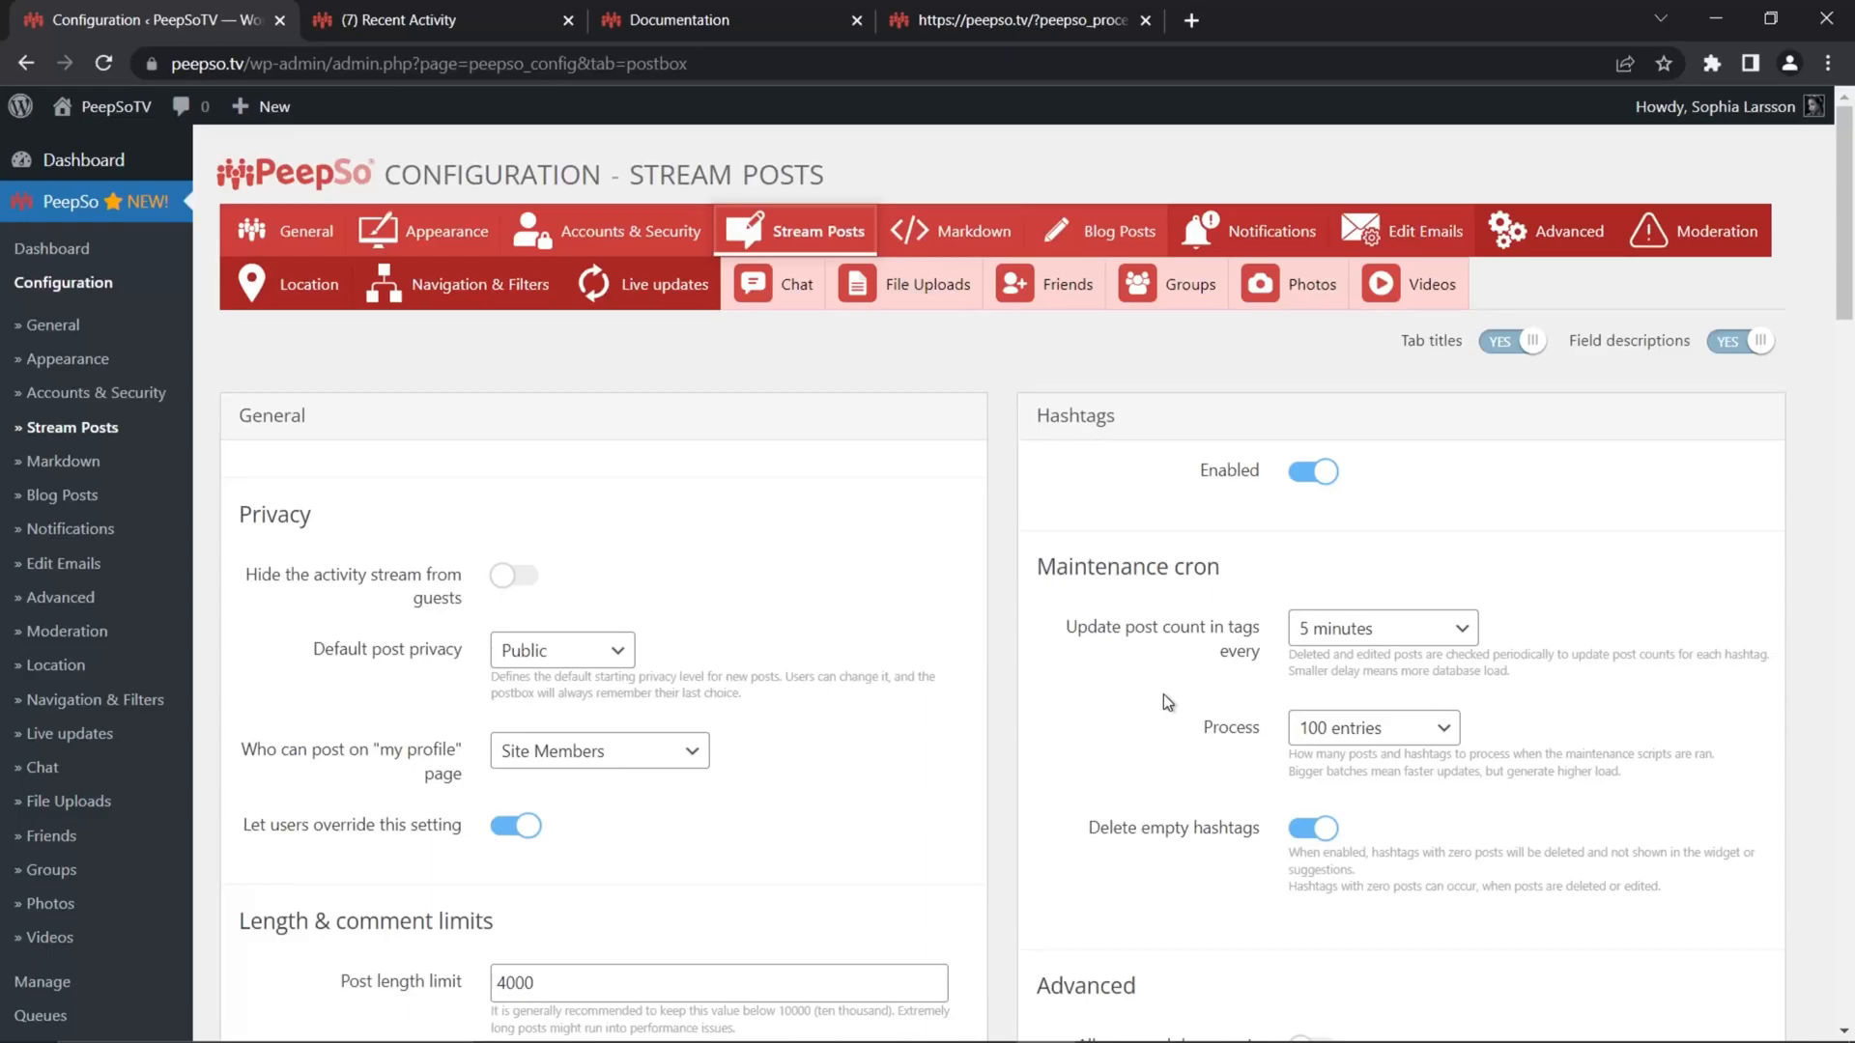
left_click(676, 19)
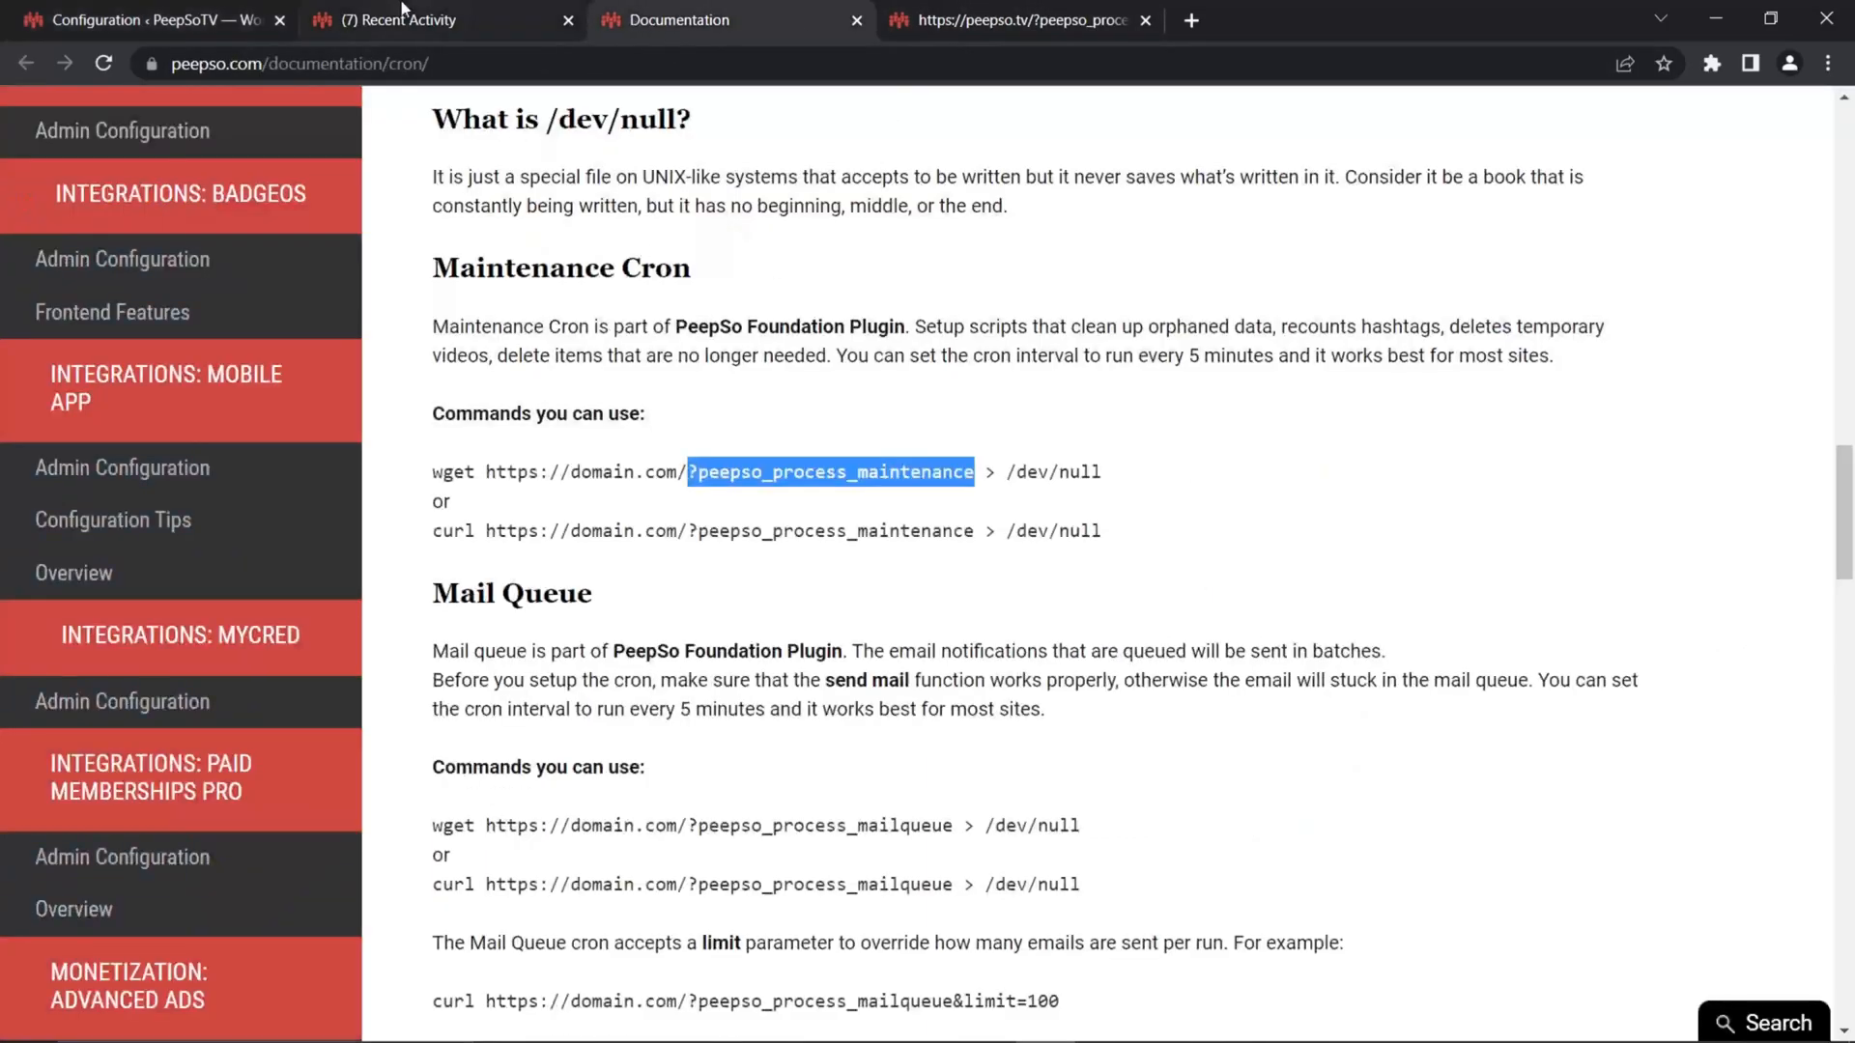
left_click(857, 21)
left_click(442, 17)
left_click(669, 22)
left_click(445, 19)
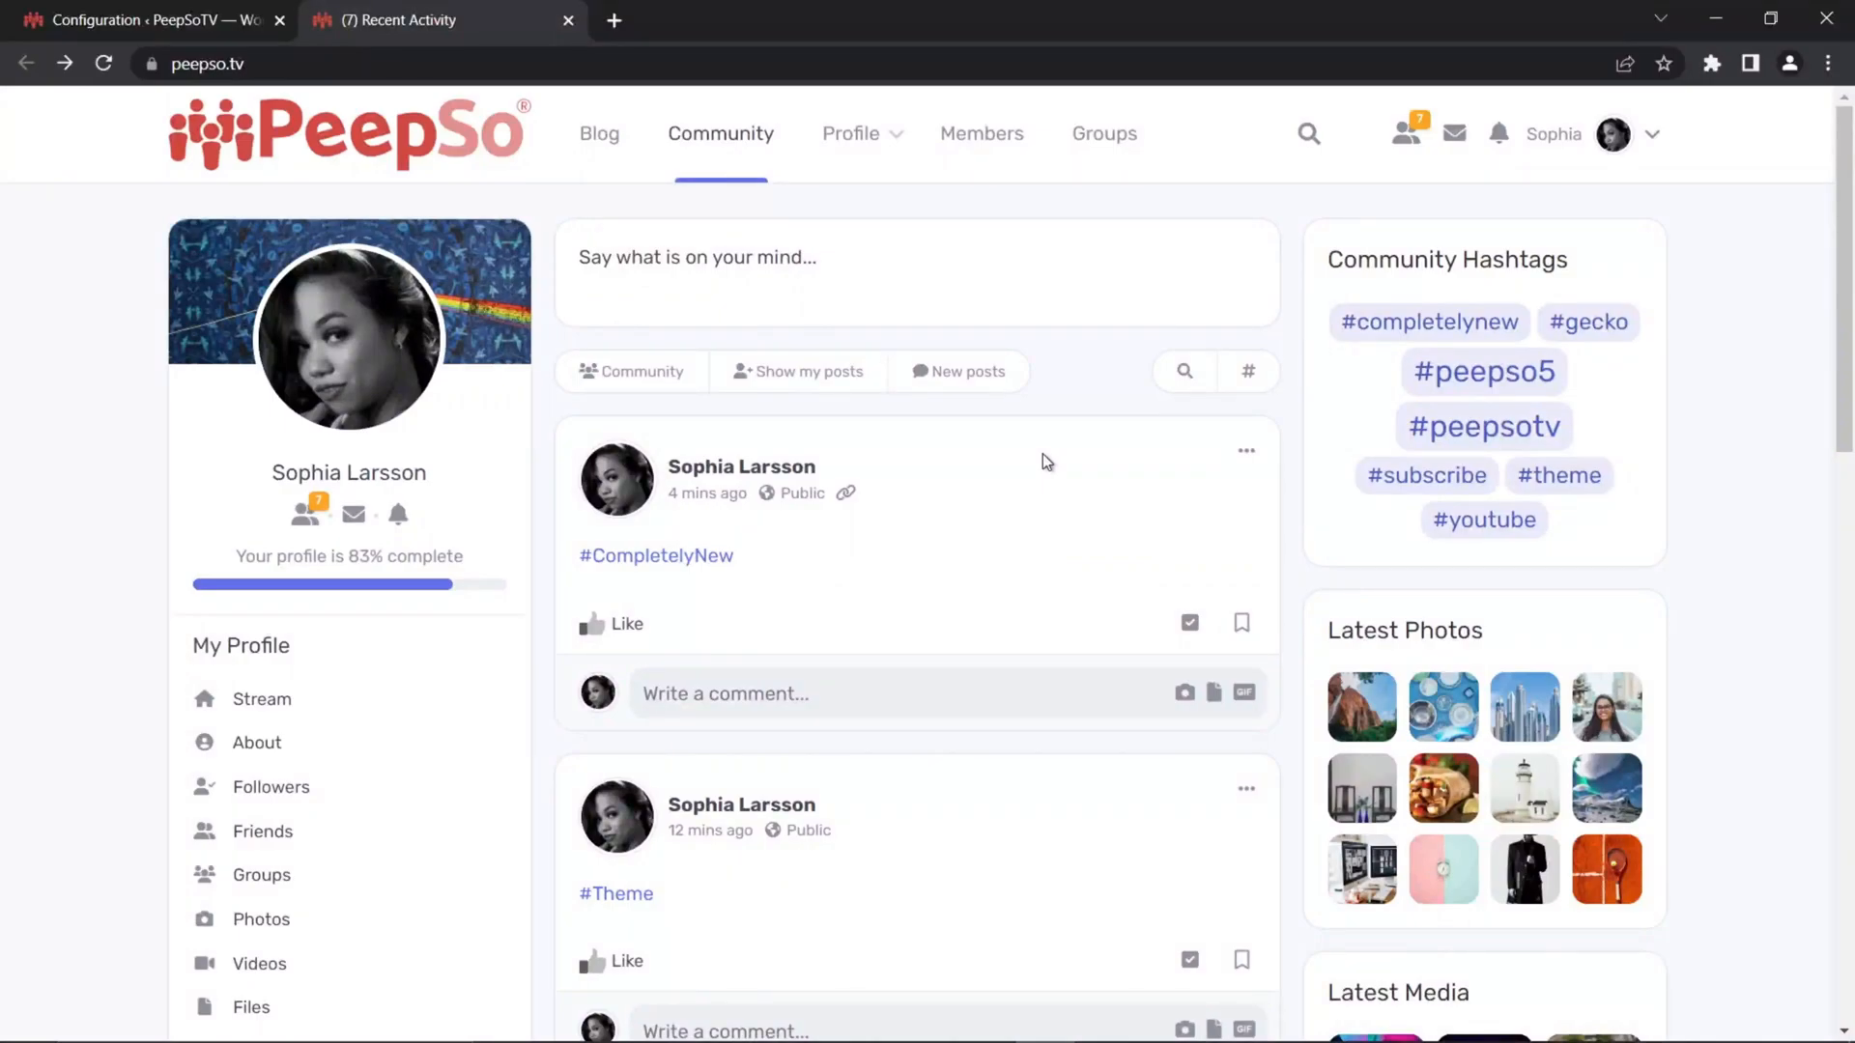
Post a comment containing #WorldCup under the #CompletelyNew post
left_click(703, 697)
type("#WorldCup")
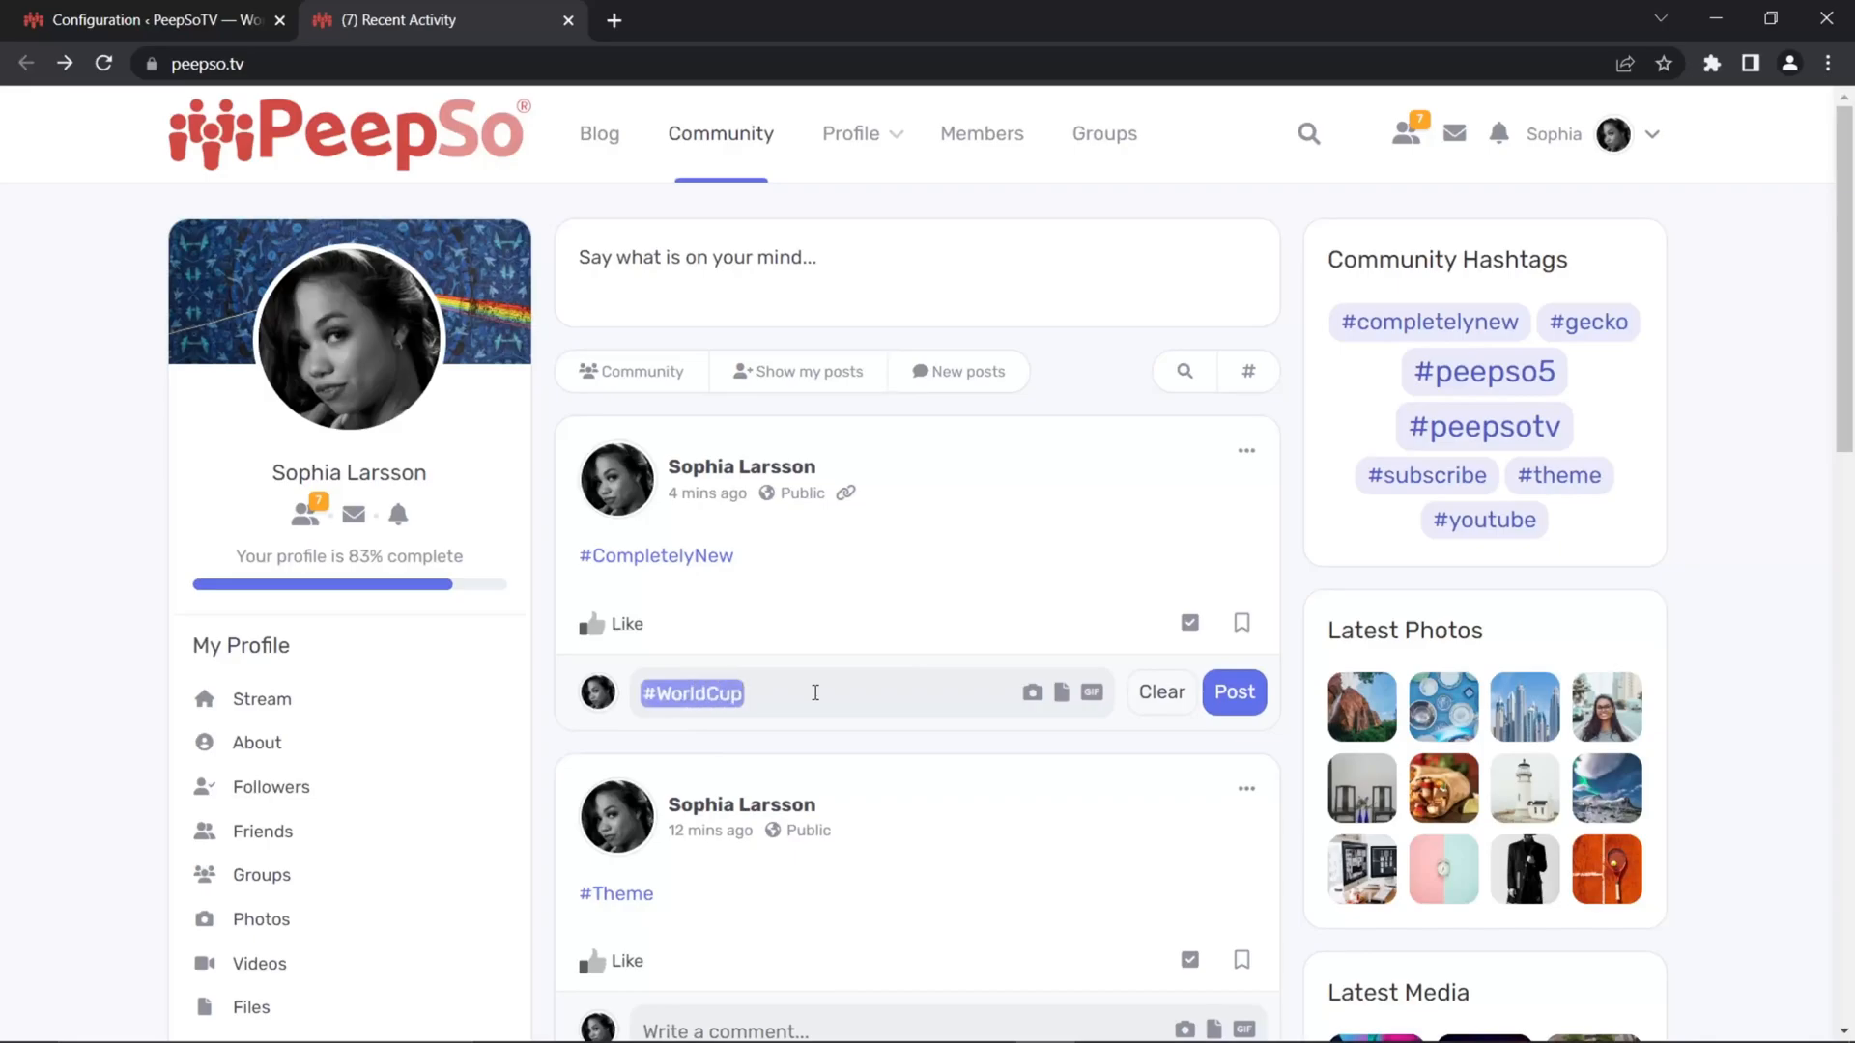
left_click(1233, 691)
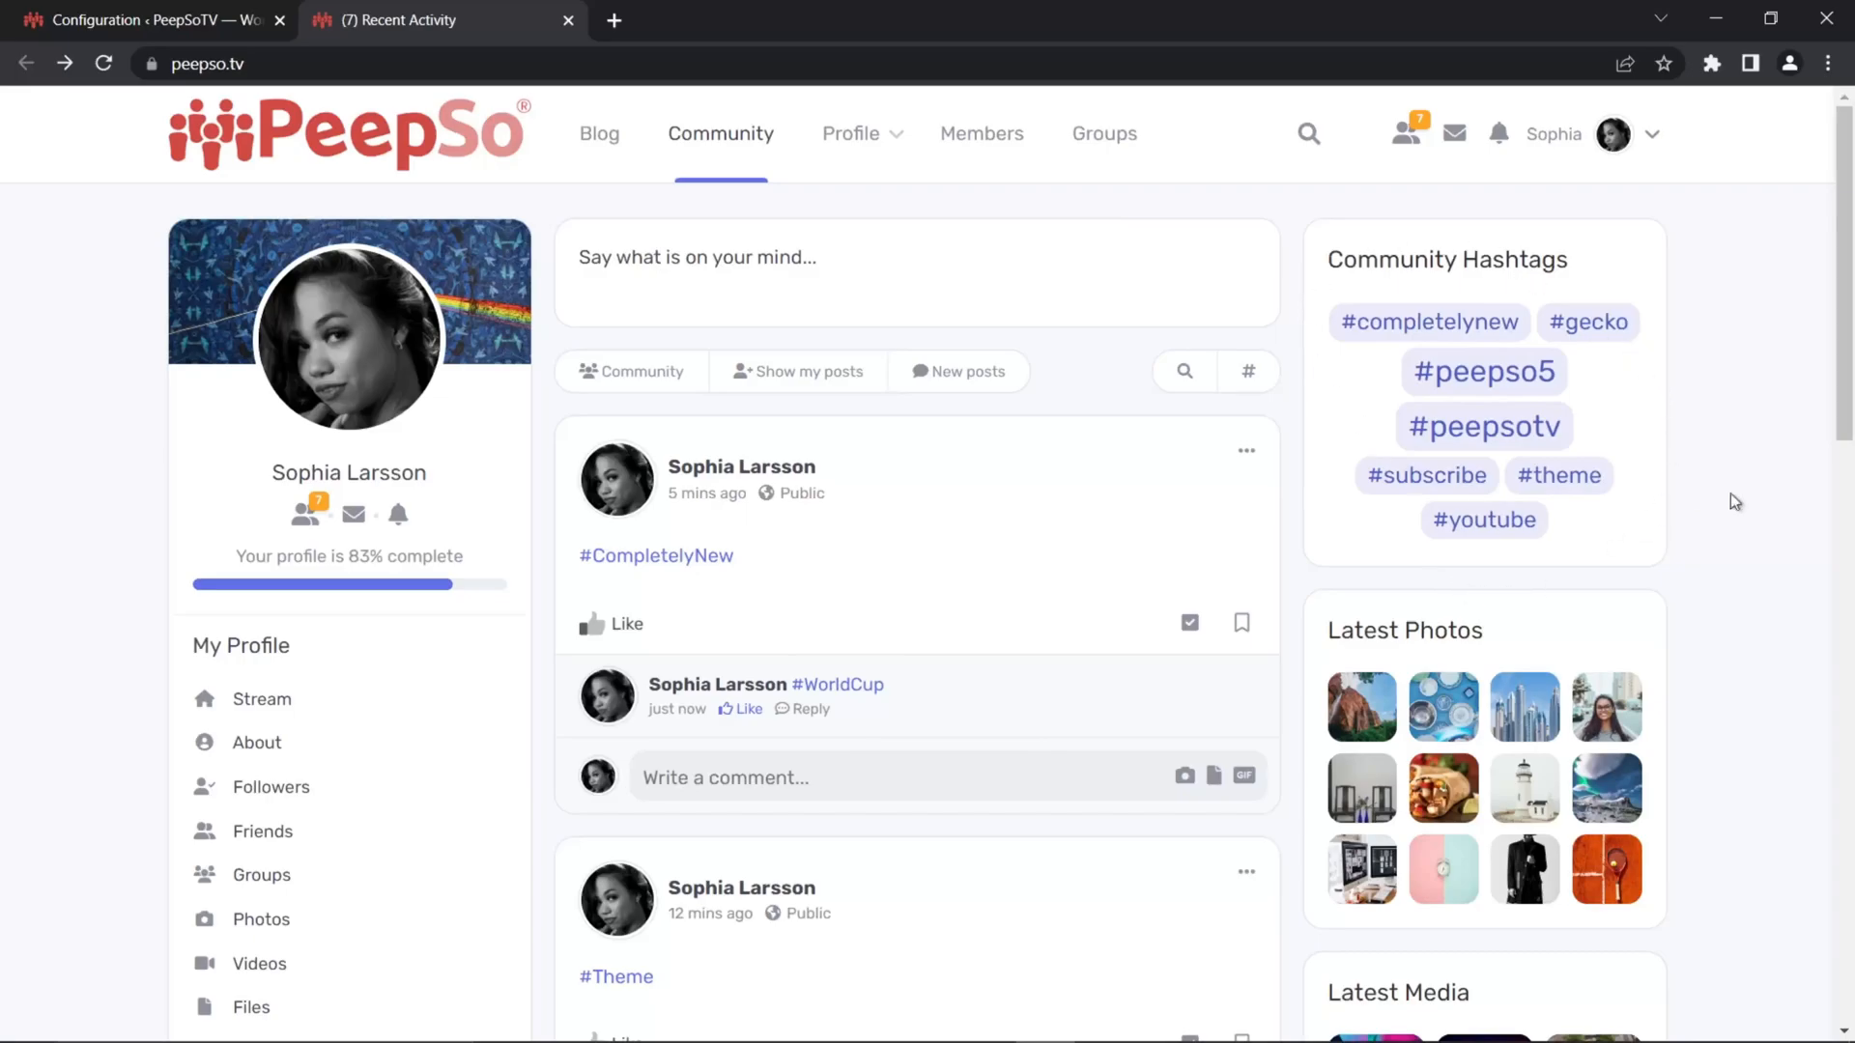
Reload PeepSo's Stream Posts configuration and look through its settings
left_click(145, 19)
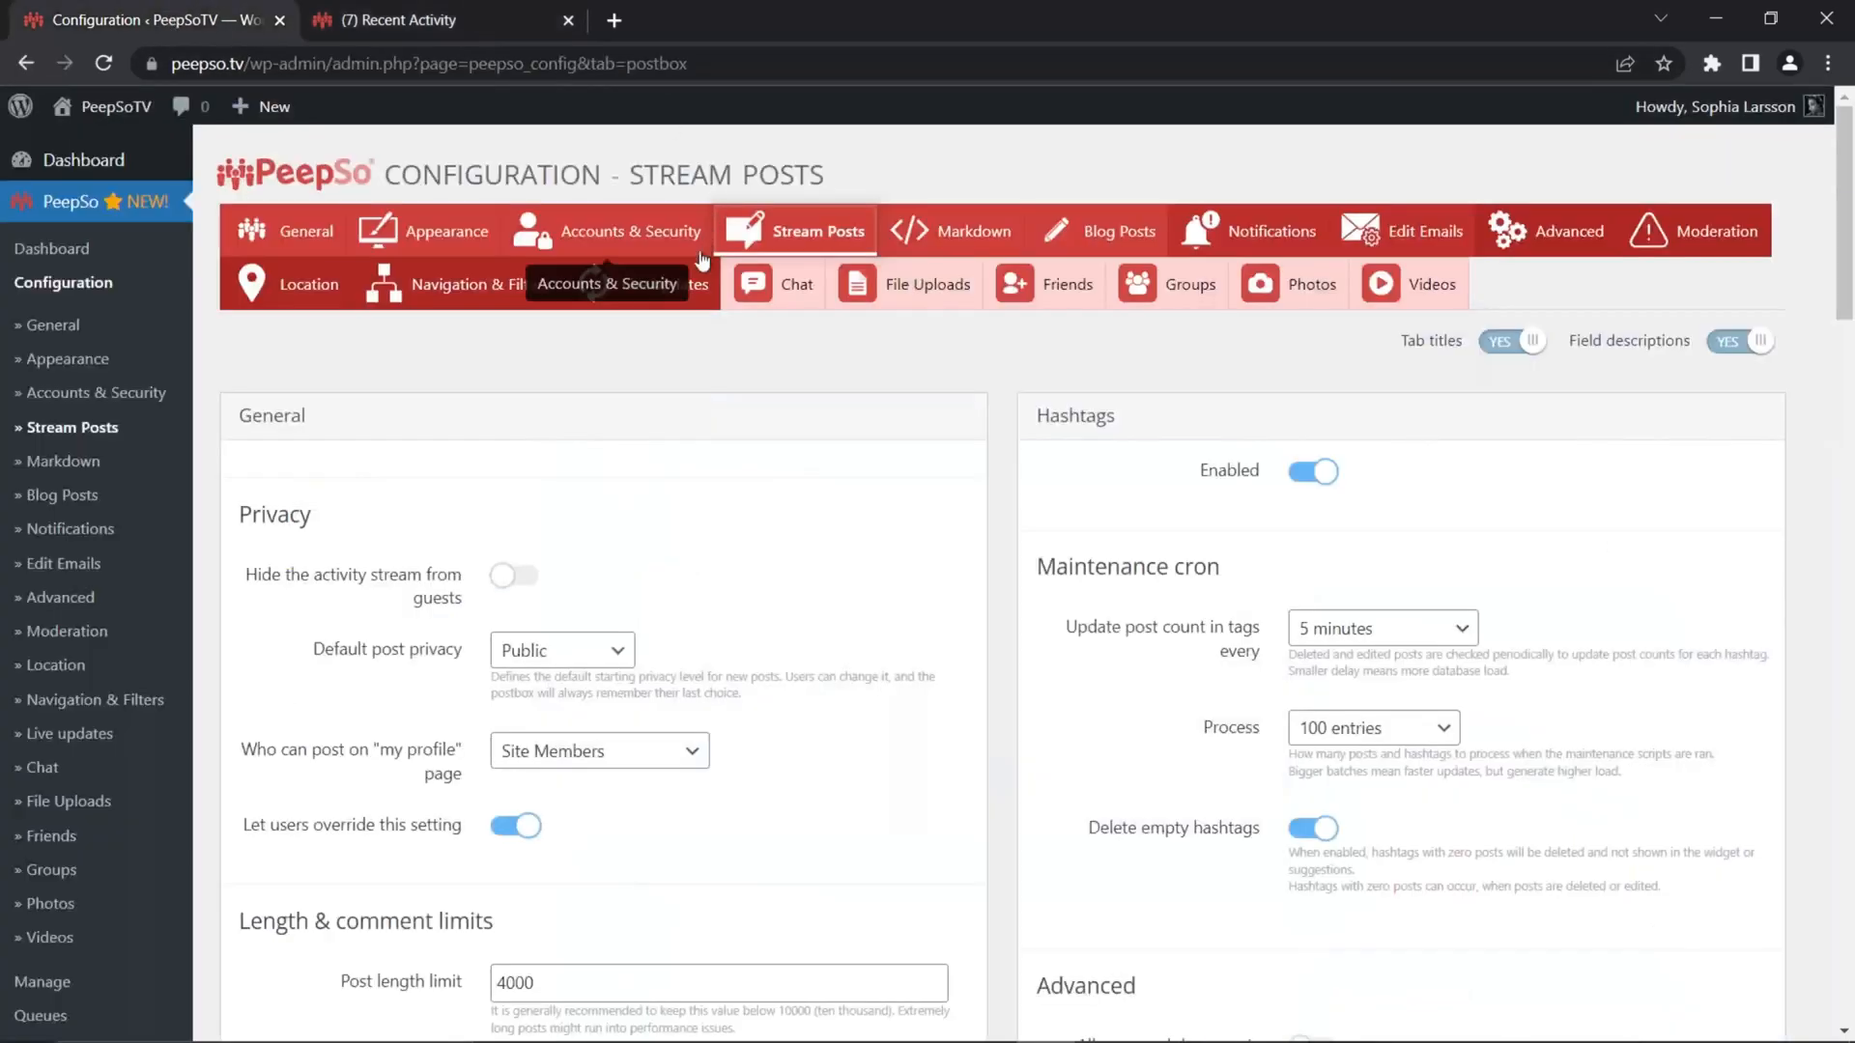
left_click(103, 63)
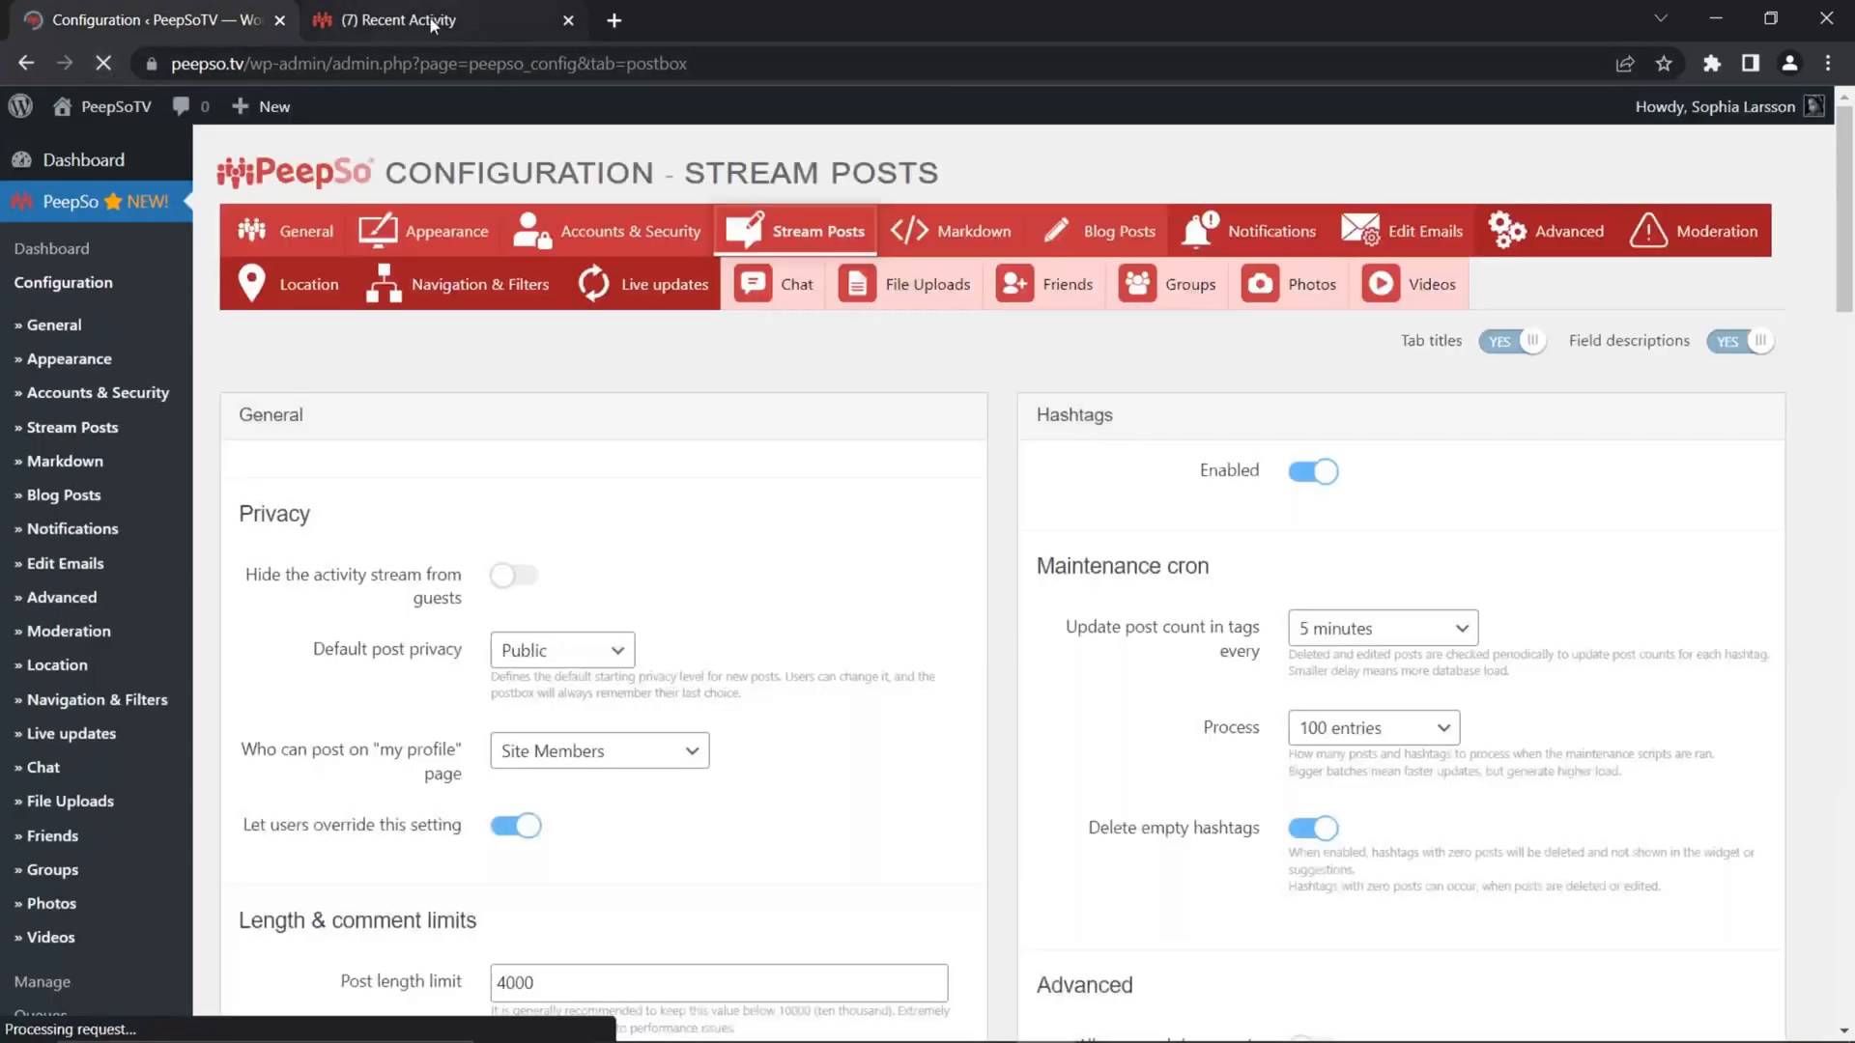
scroll(1066, 593, "down", 20)
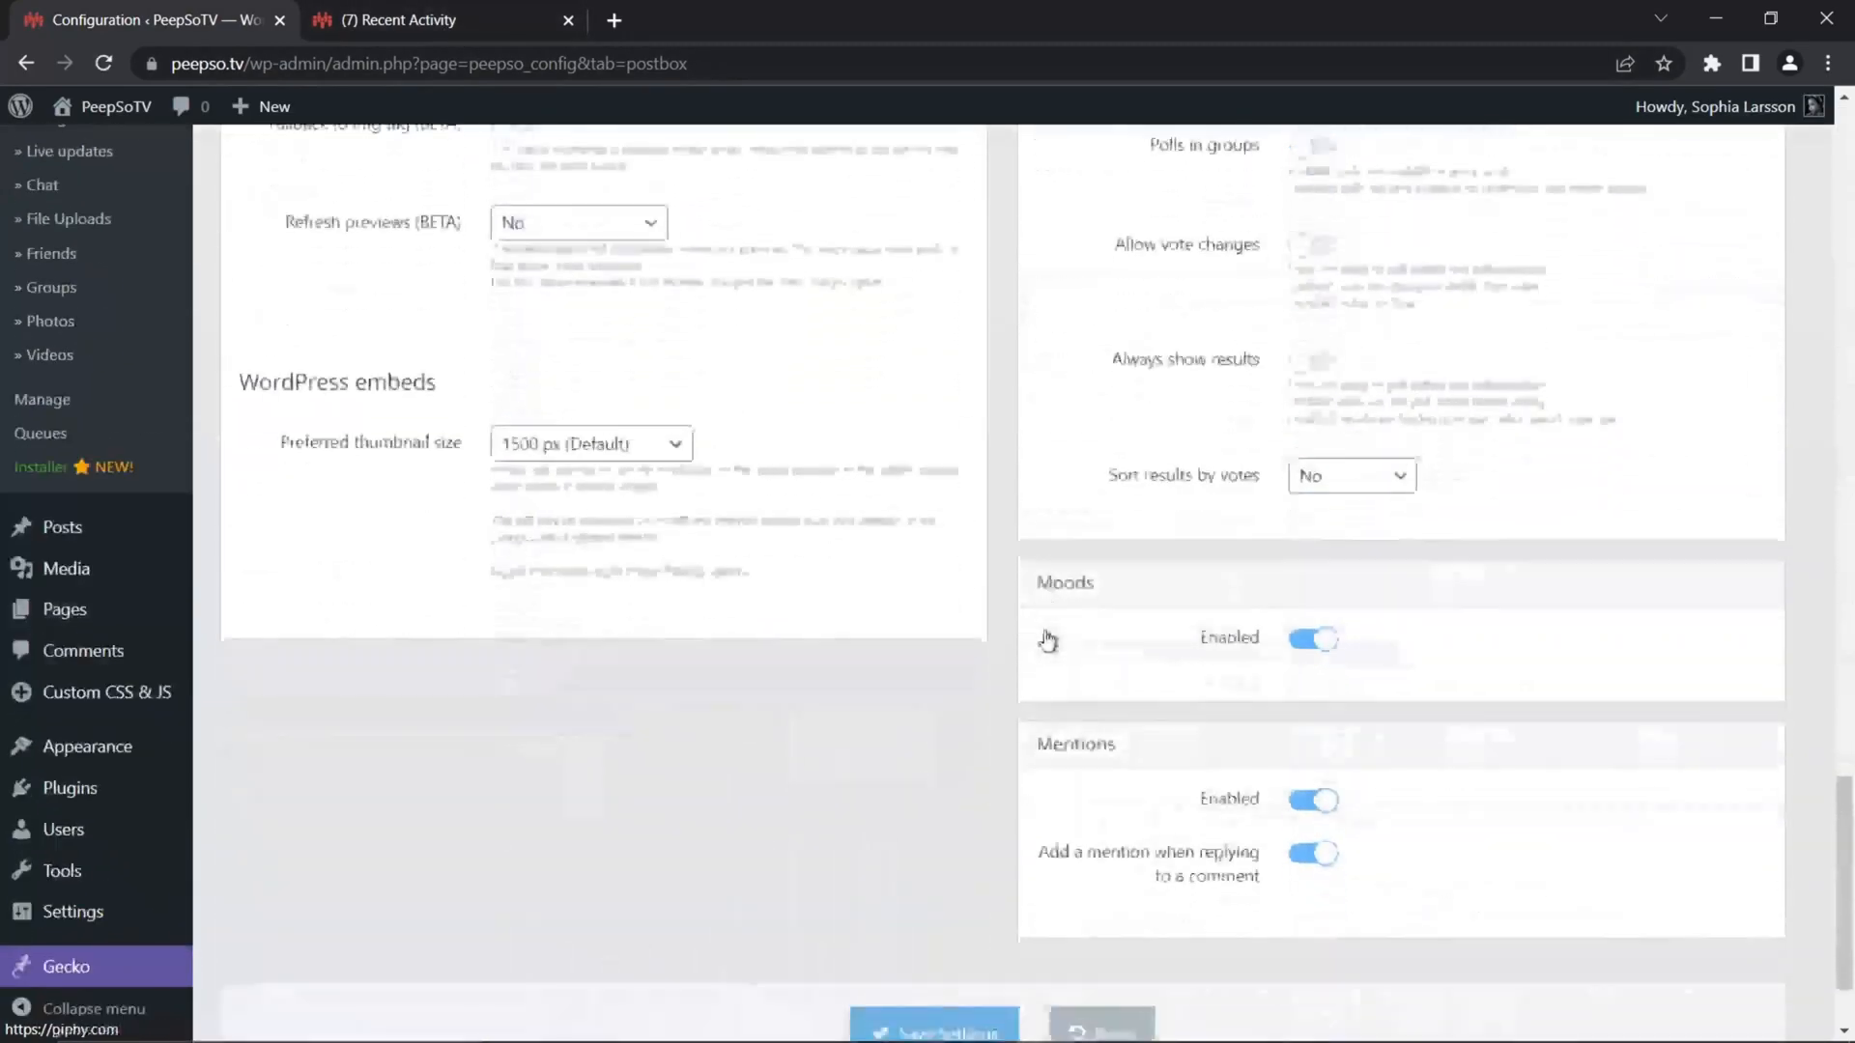
Run the peepso_process_maintenance script manually from the community page's address to process the hashtags
left_click(434, 19)
left_click(343, 75)
left_click(444, 58)
type("//peepso.tv/")
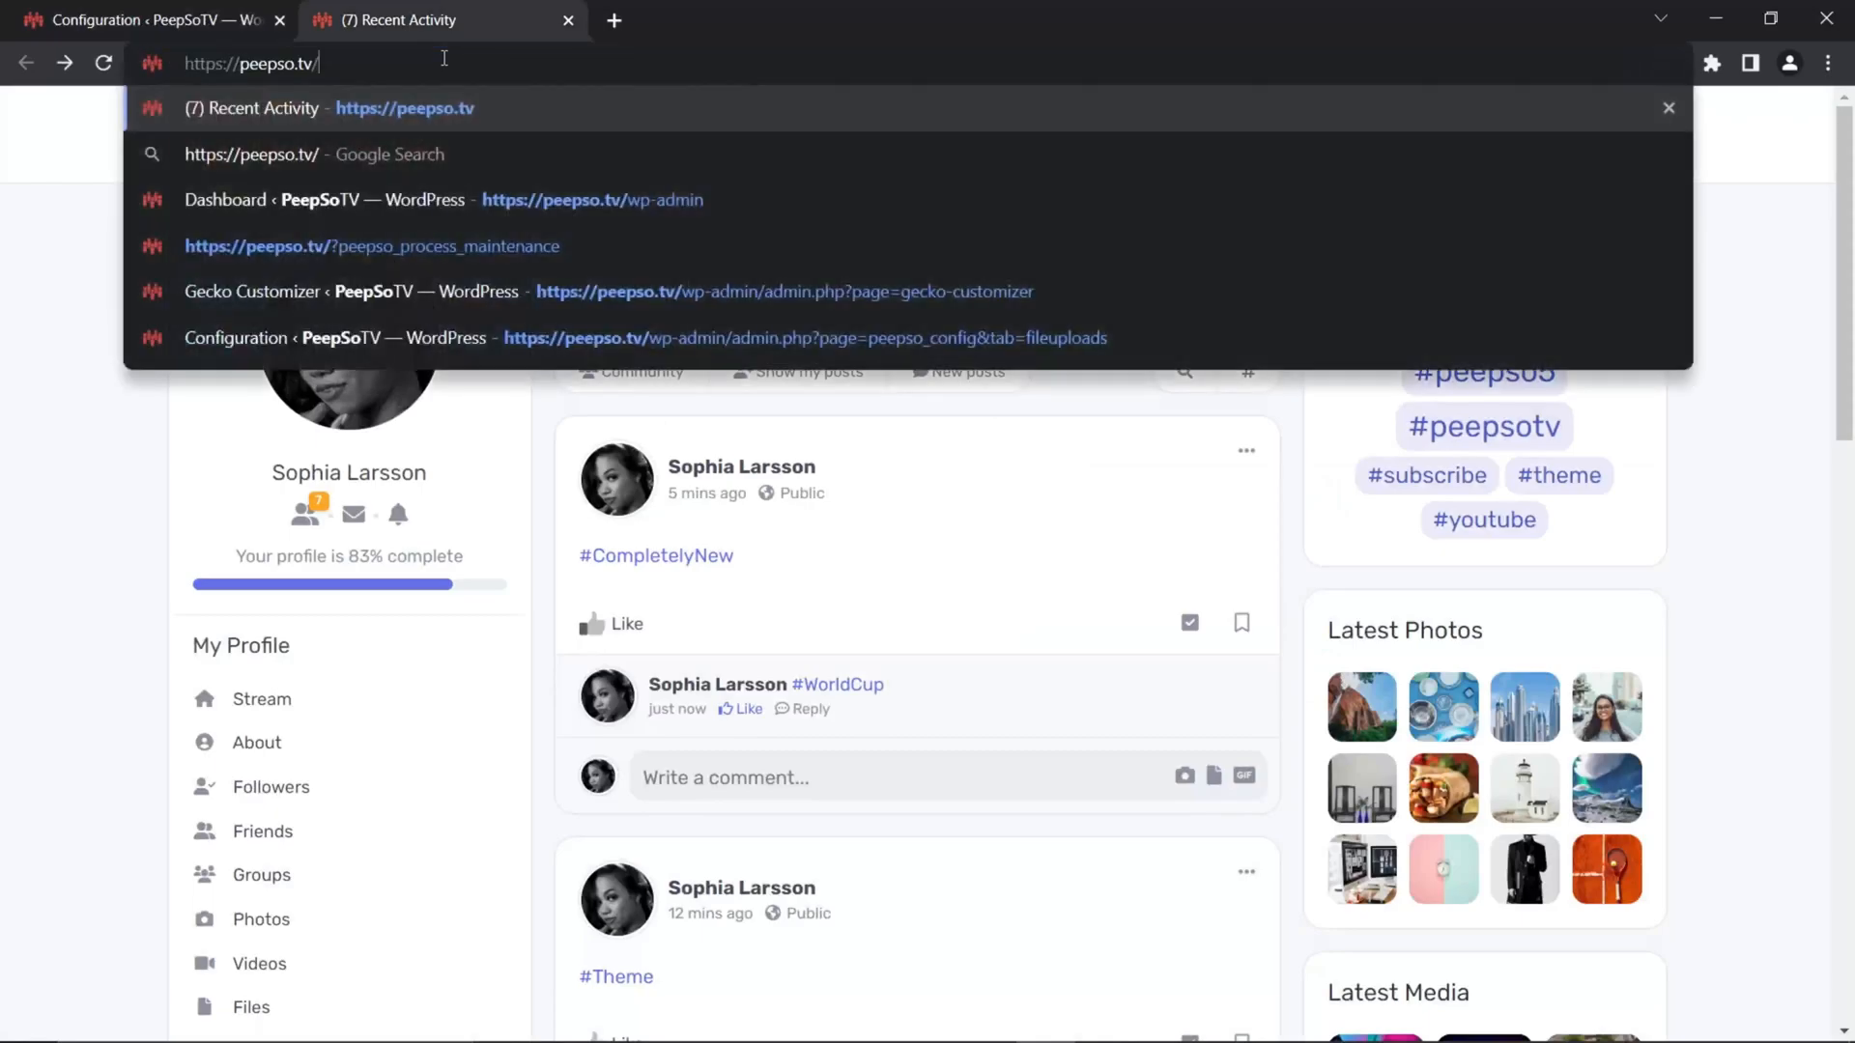
type("p")
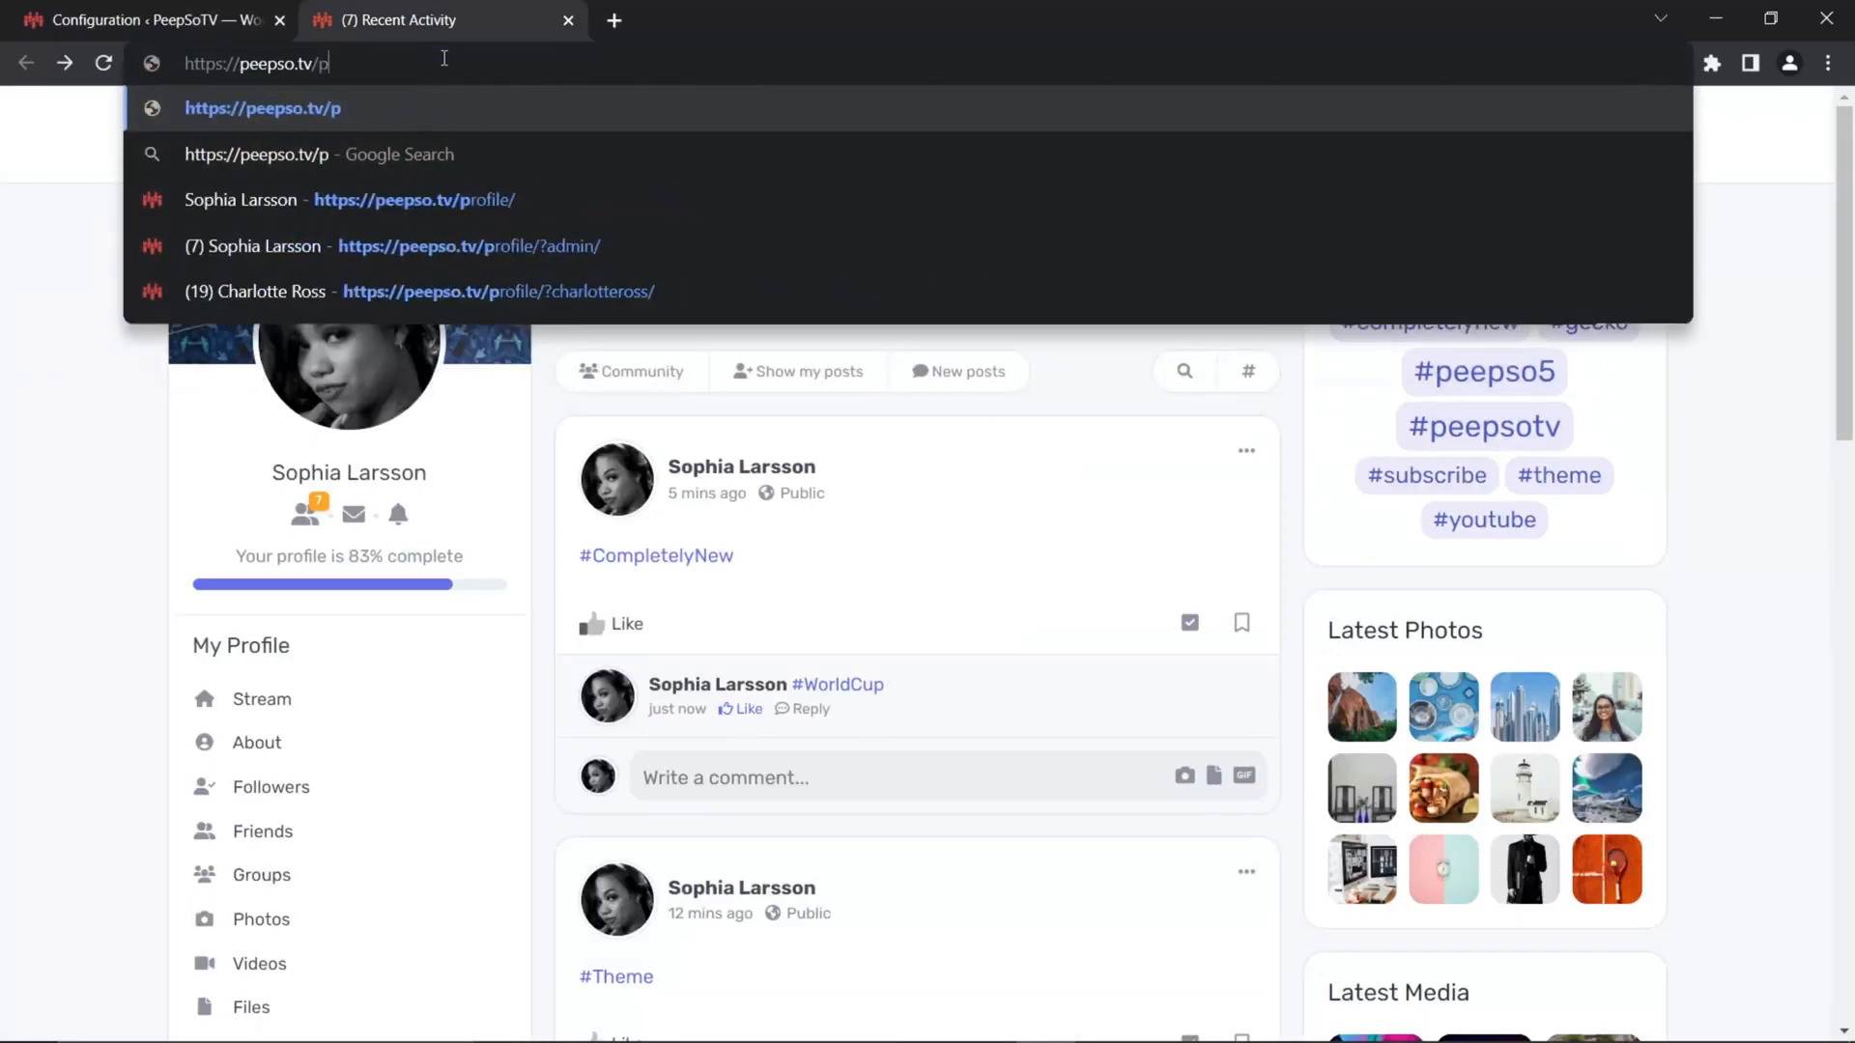
key("BackSpace")
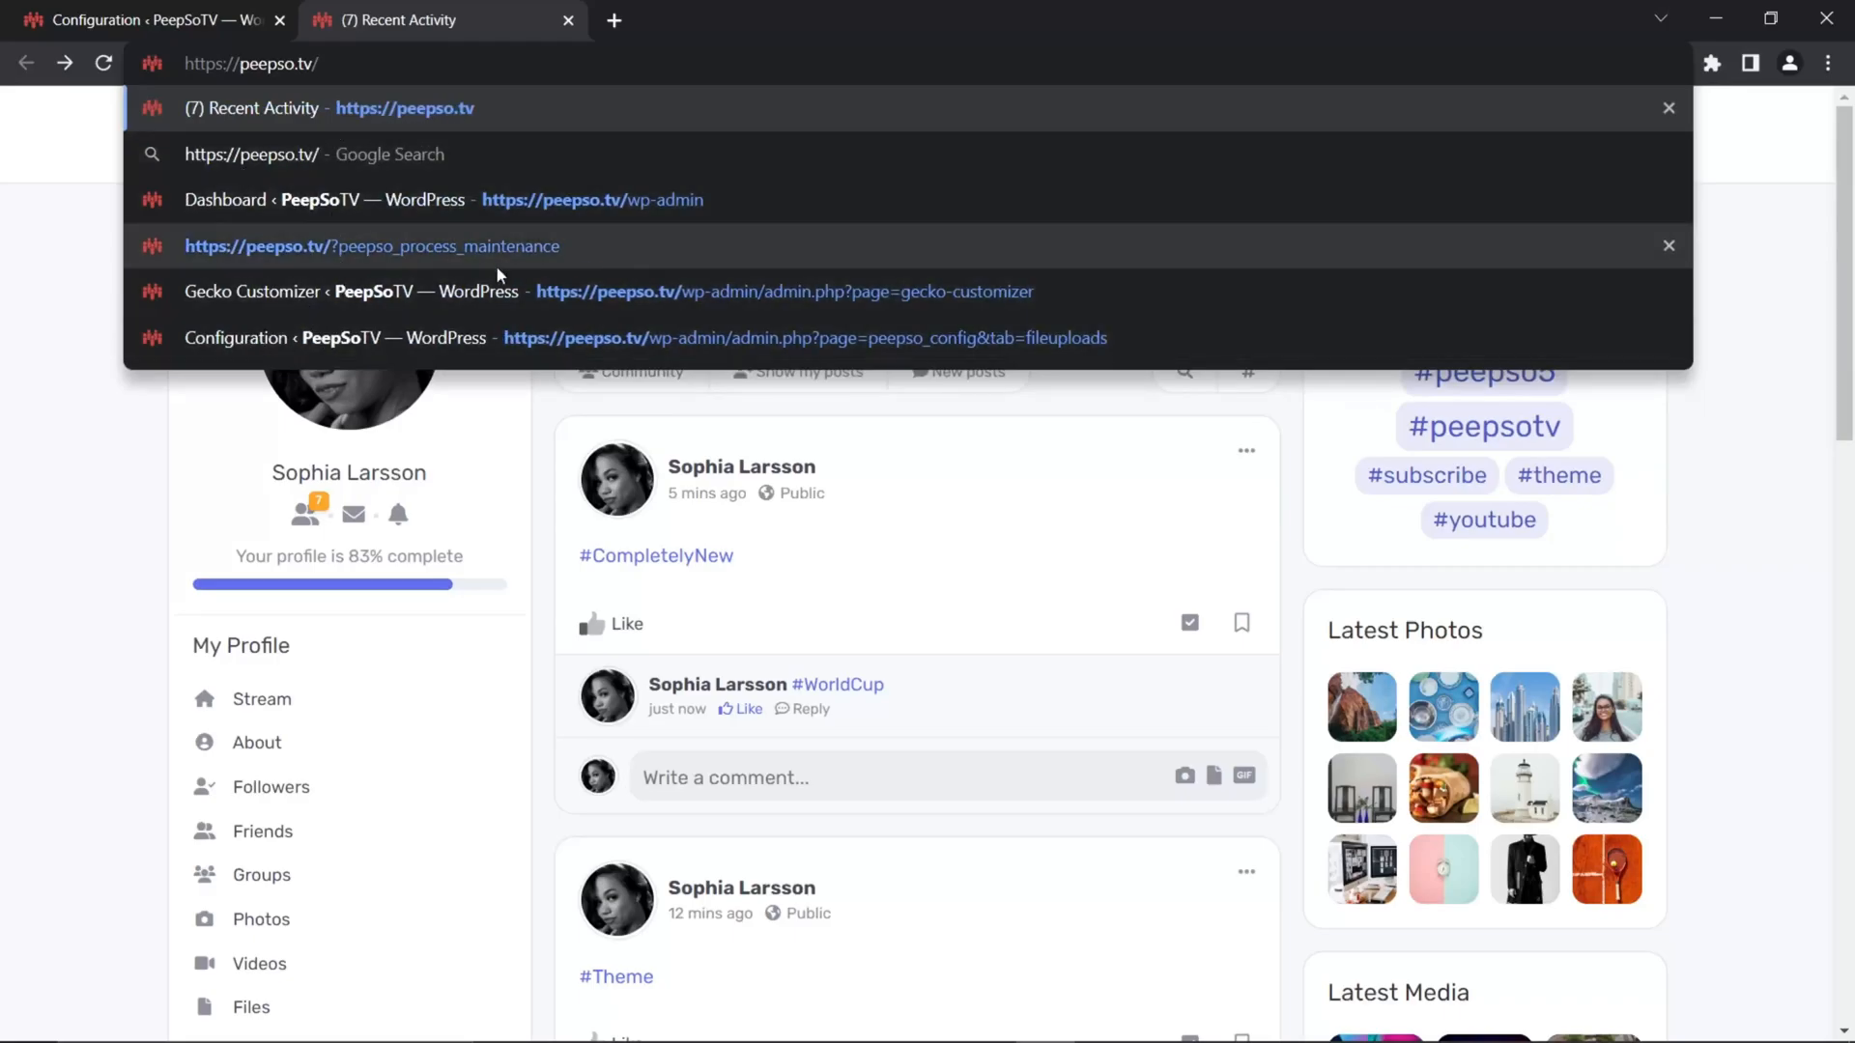
left_click(305, 243)
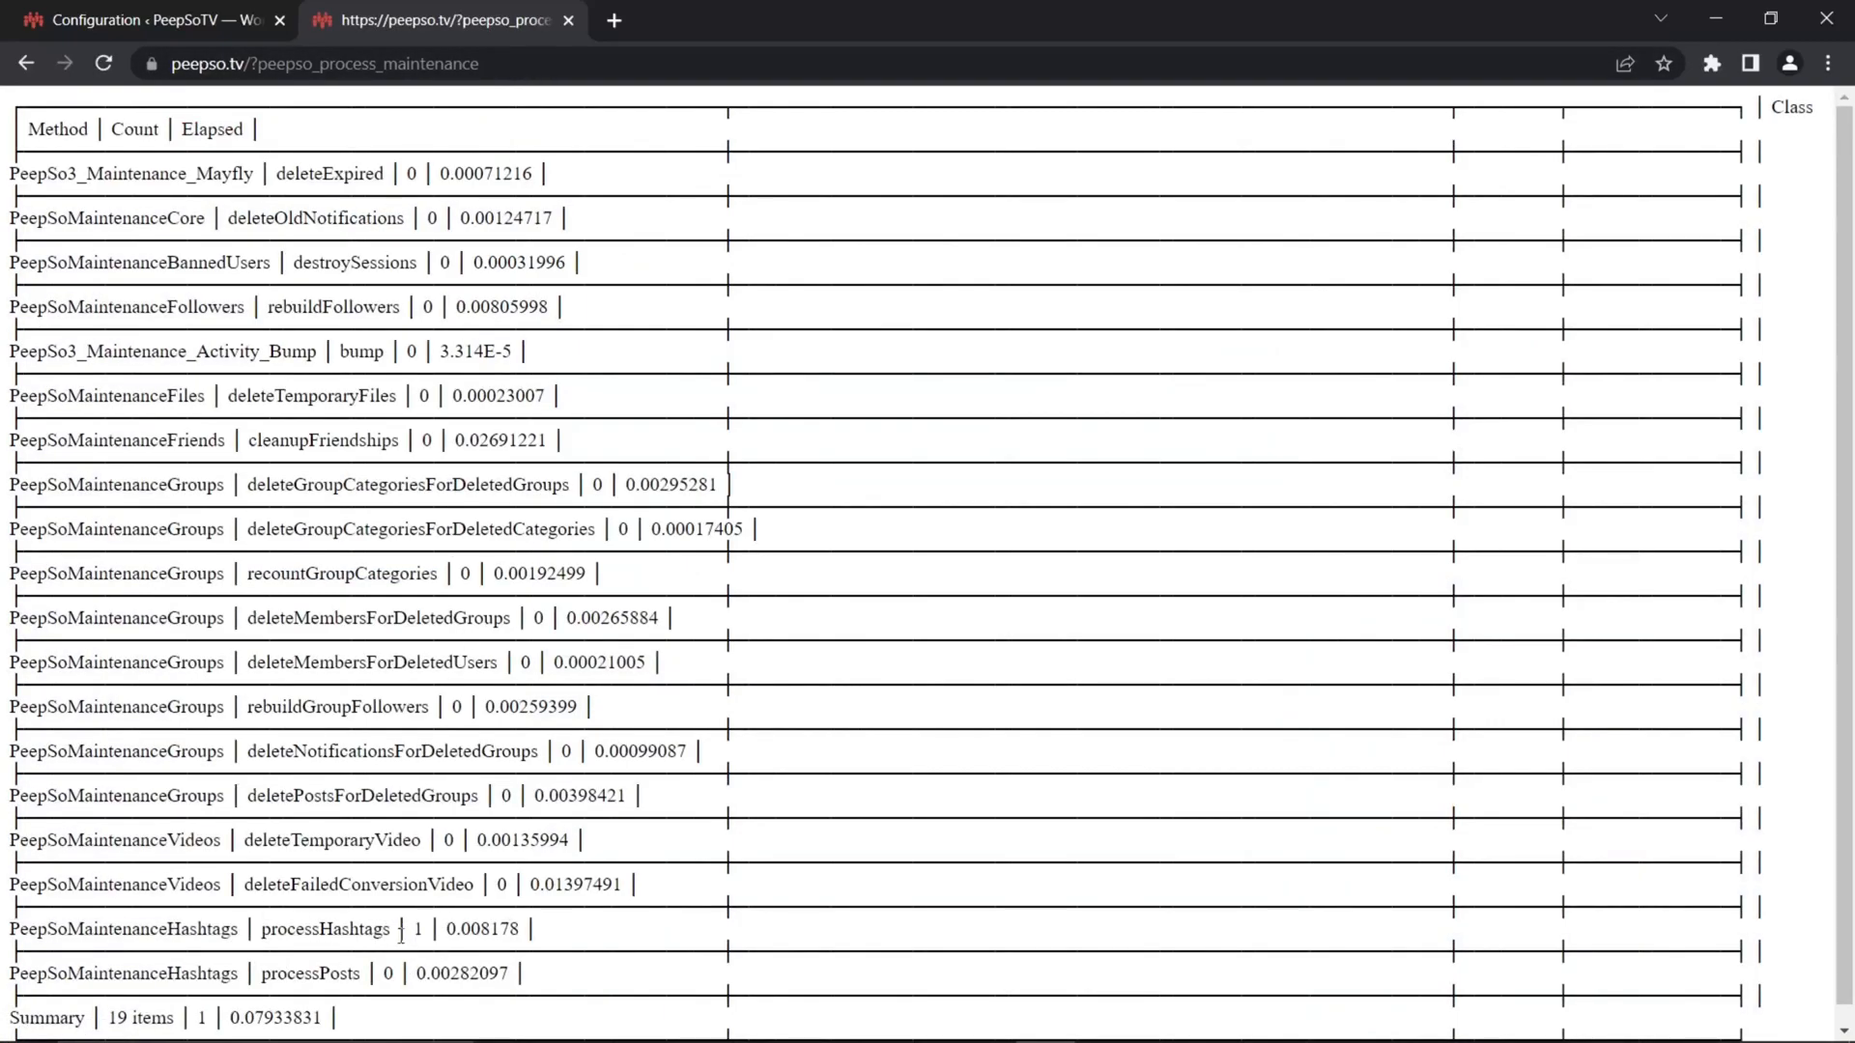
Return from the maintenance output to the community page and check the Community Hashtags widget for the comment's hashtag
left_click_drag(480, 65, 251, 68)
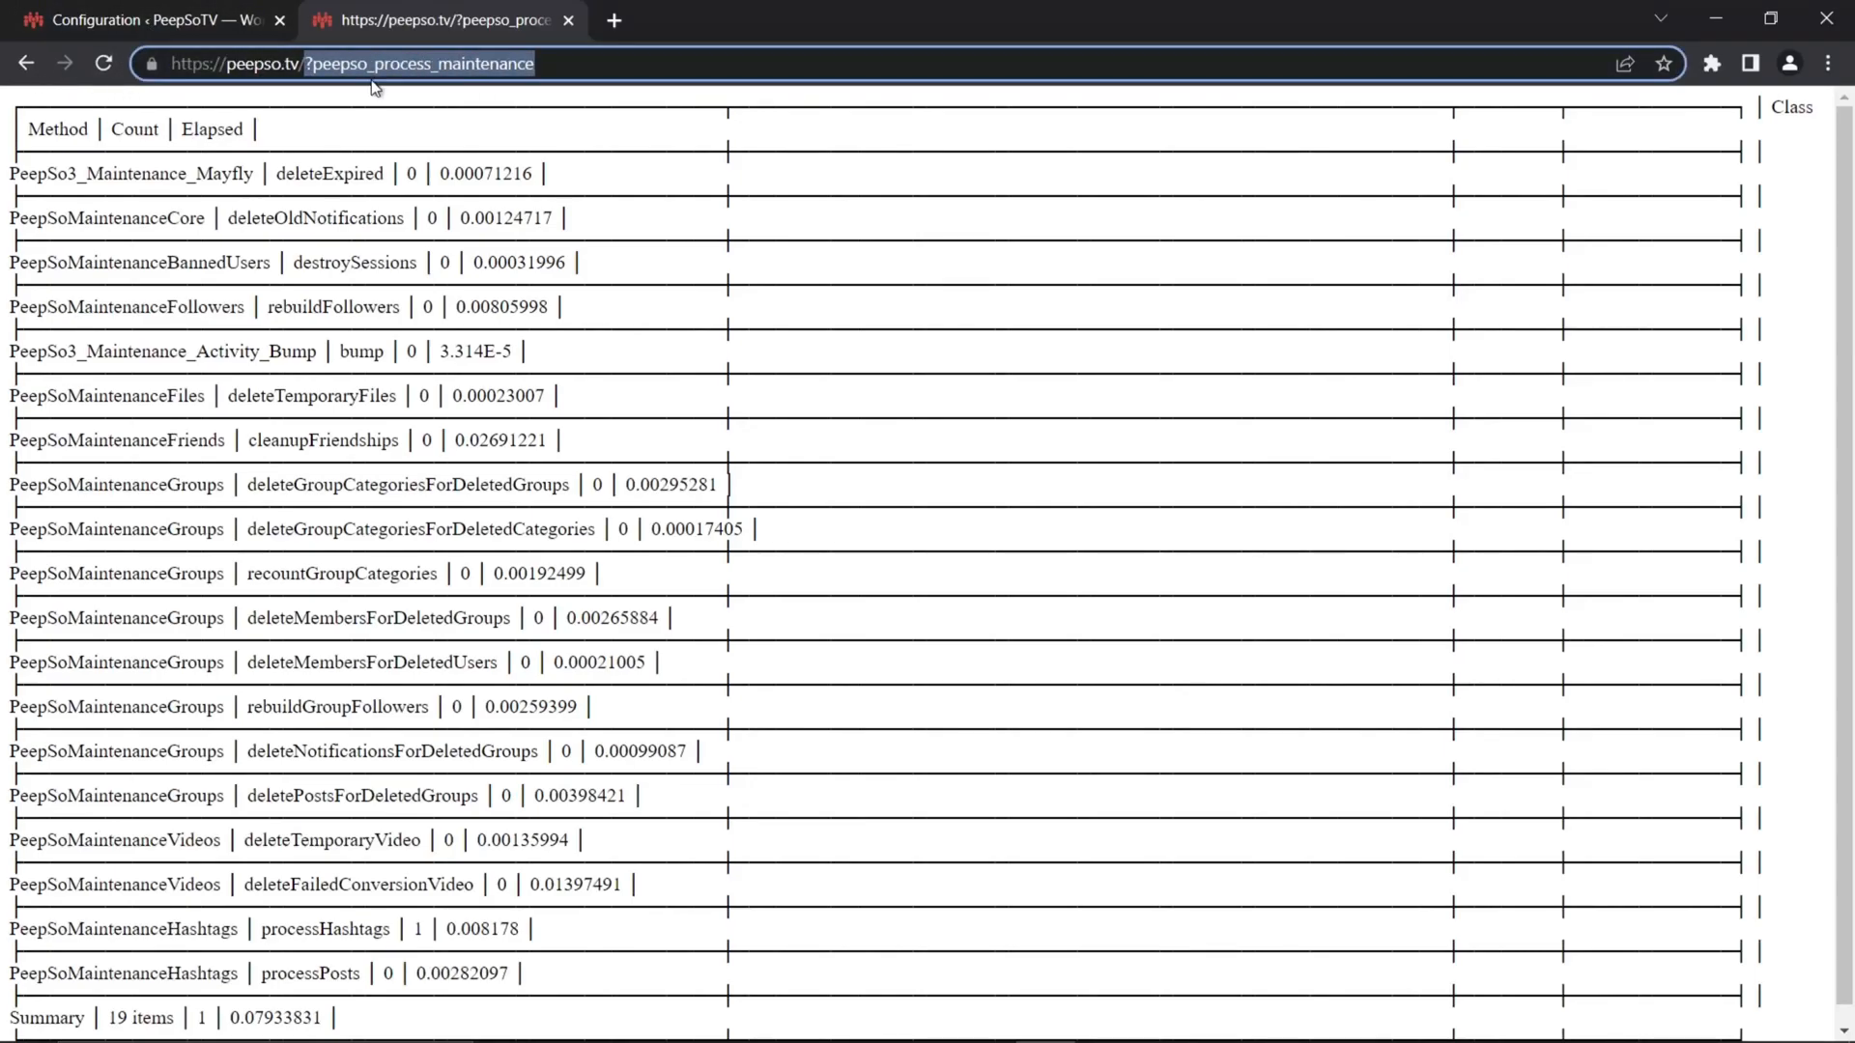
key("BackSpace")
key("Return")
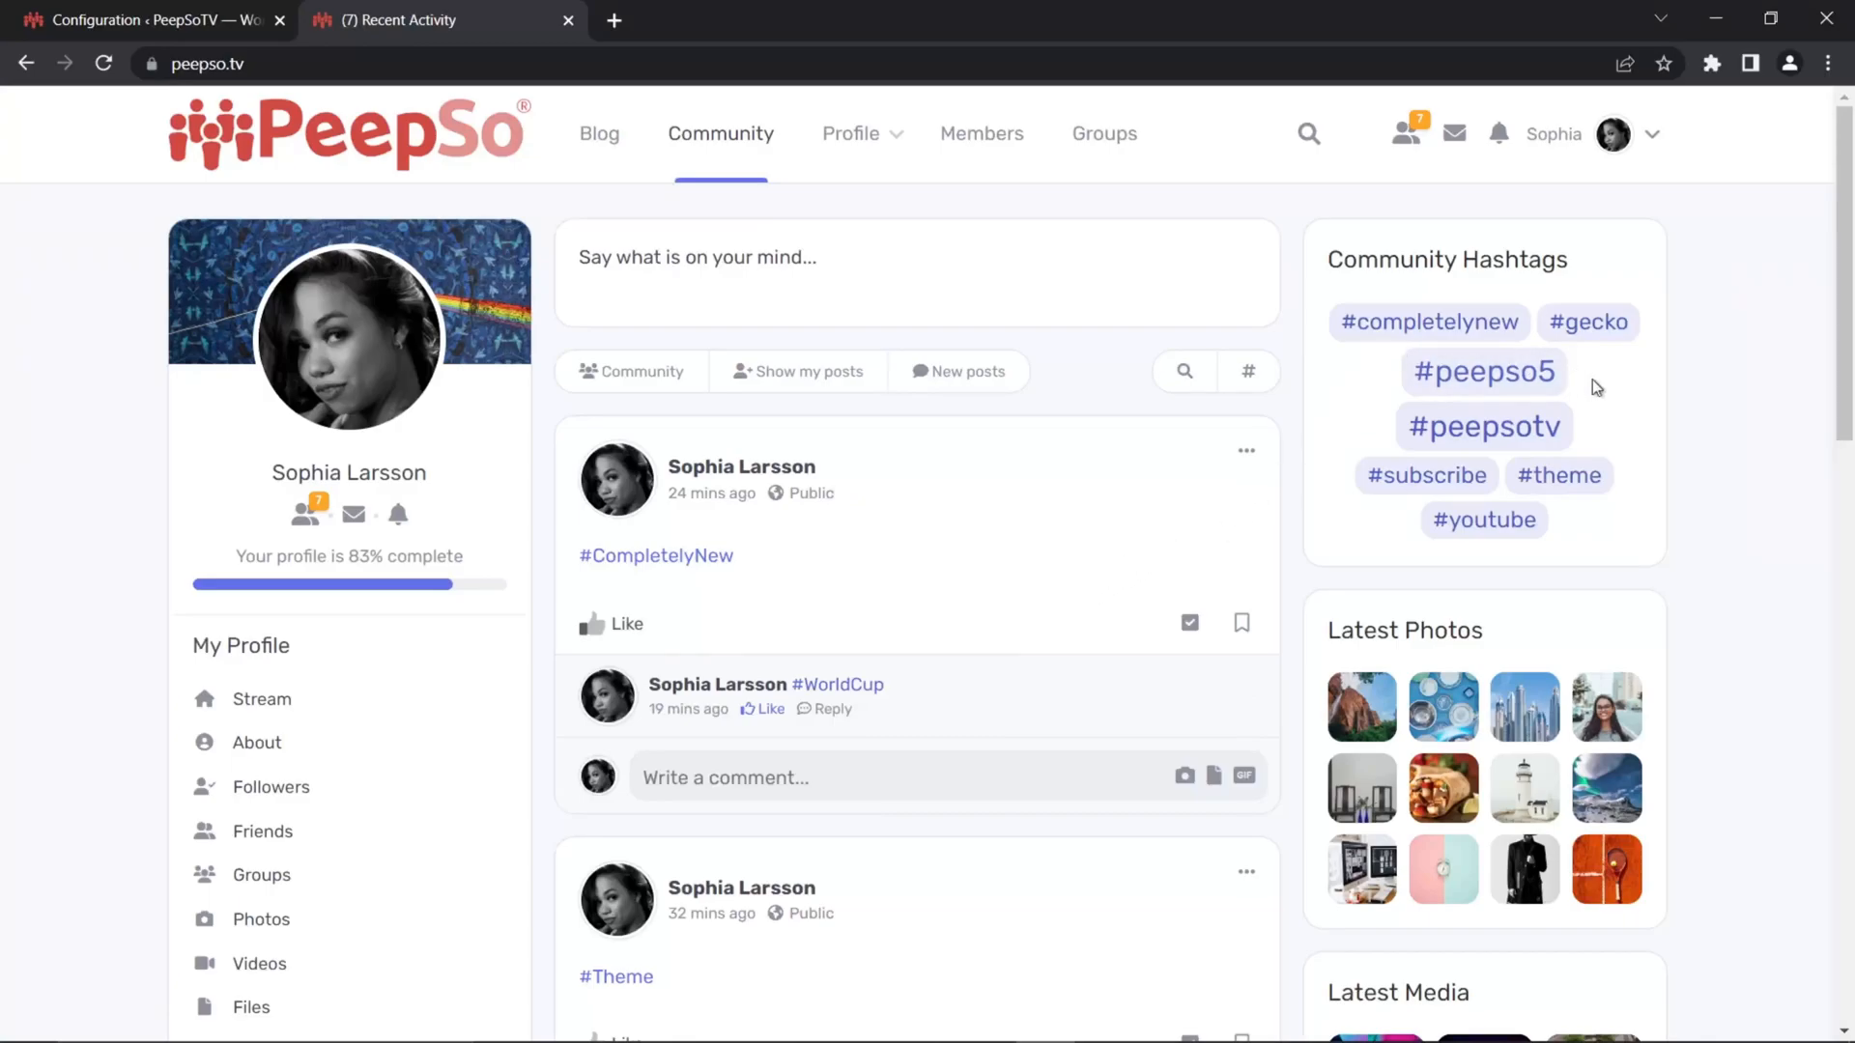
Open the #peepso5 hashtag from the Community Hashtags widget, look through its posts and return to the unfiltered community page
left_click(1493, 375)
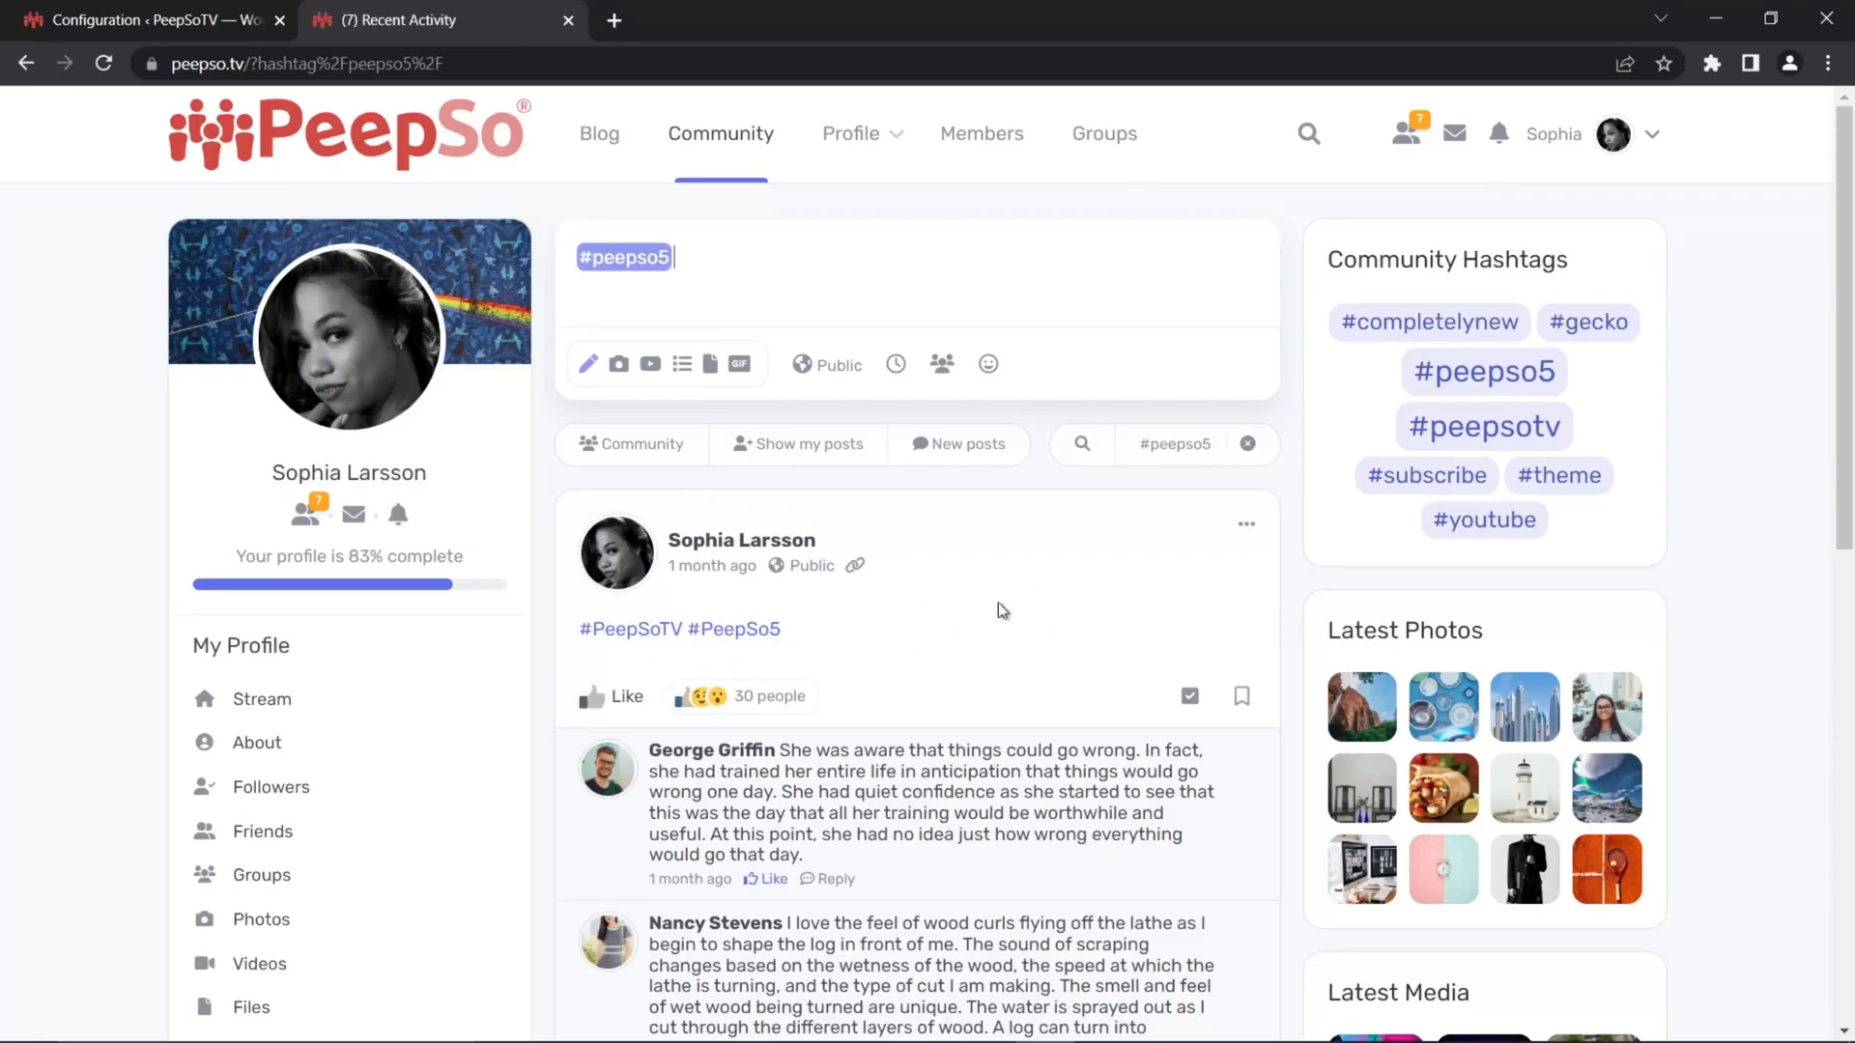
scroll(985, 777, "down", 2)
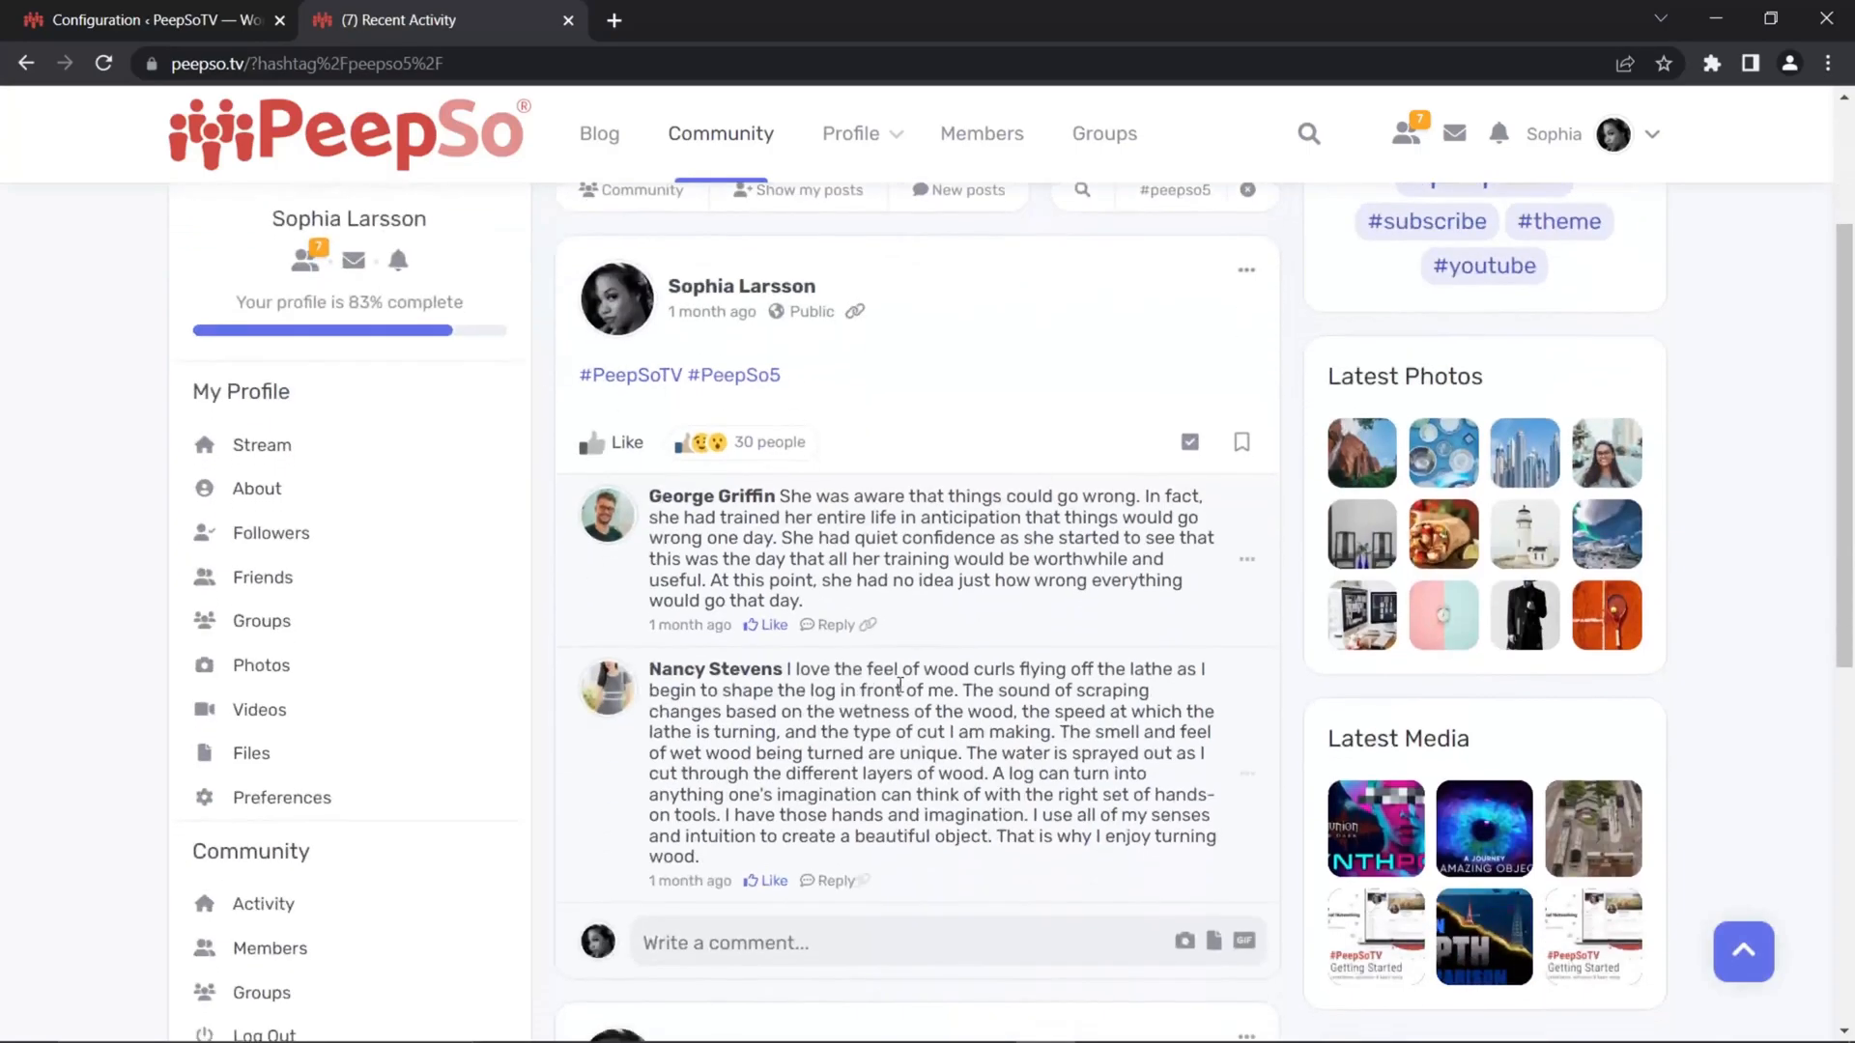
scroll(876, 679, "down", 7)
scroll(877, 679, "up", 10)
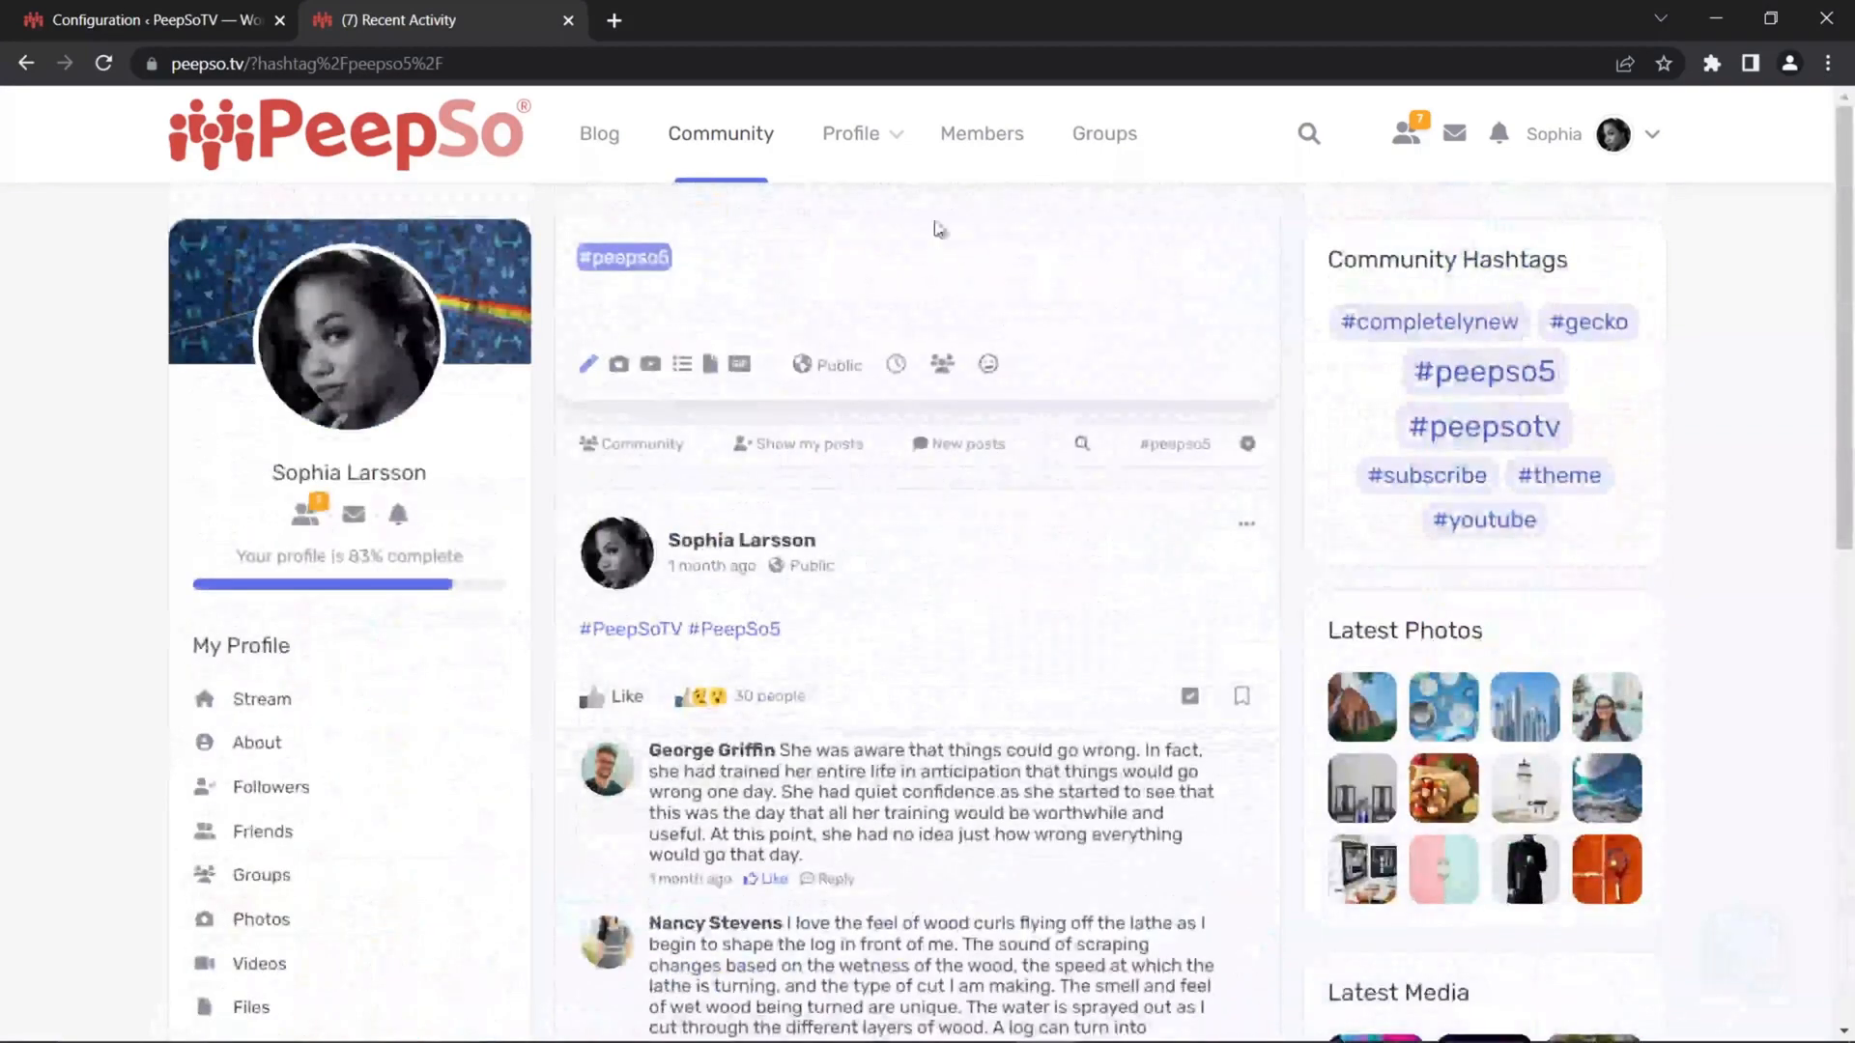
left_click_drag(462, 64, 259, 64)
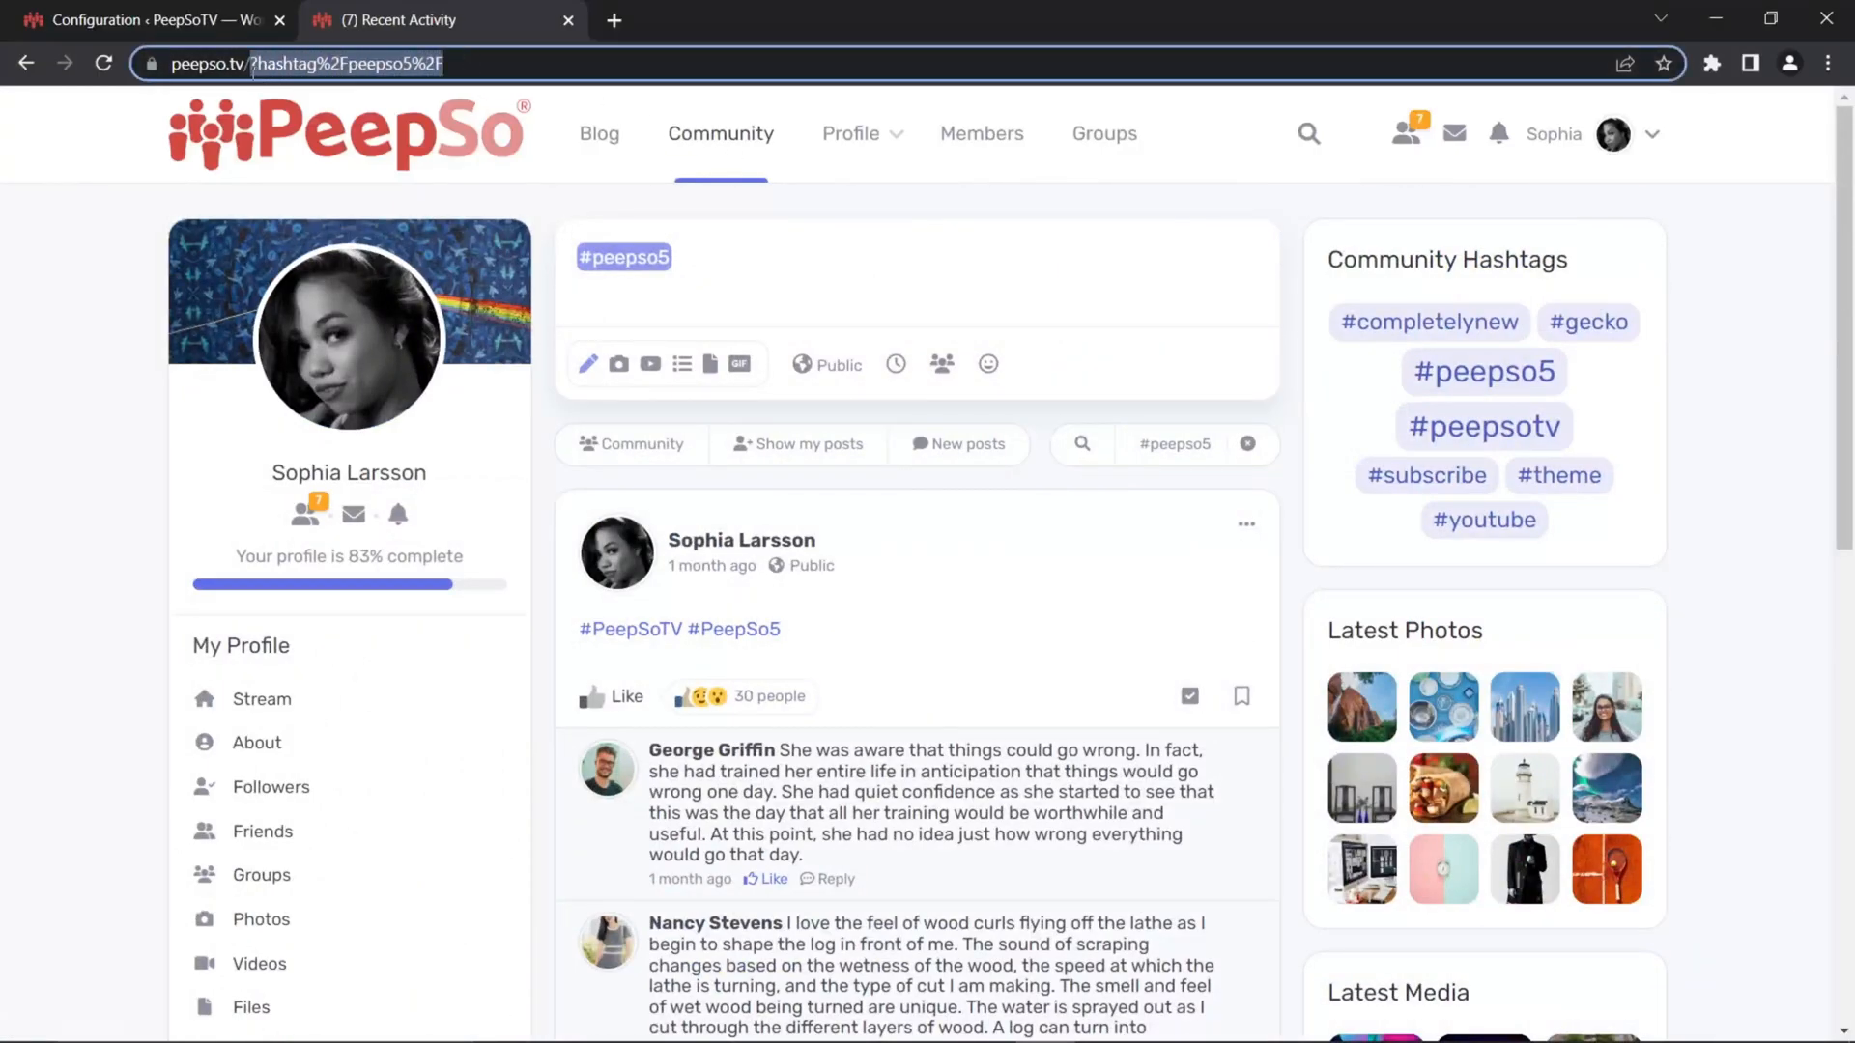
key("BackSpace")
key("Return")
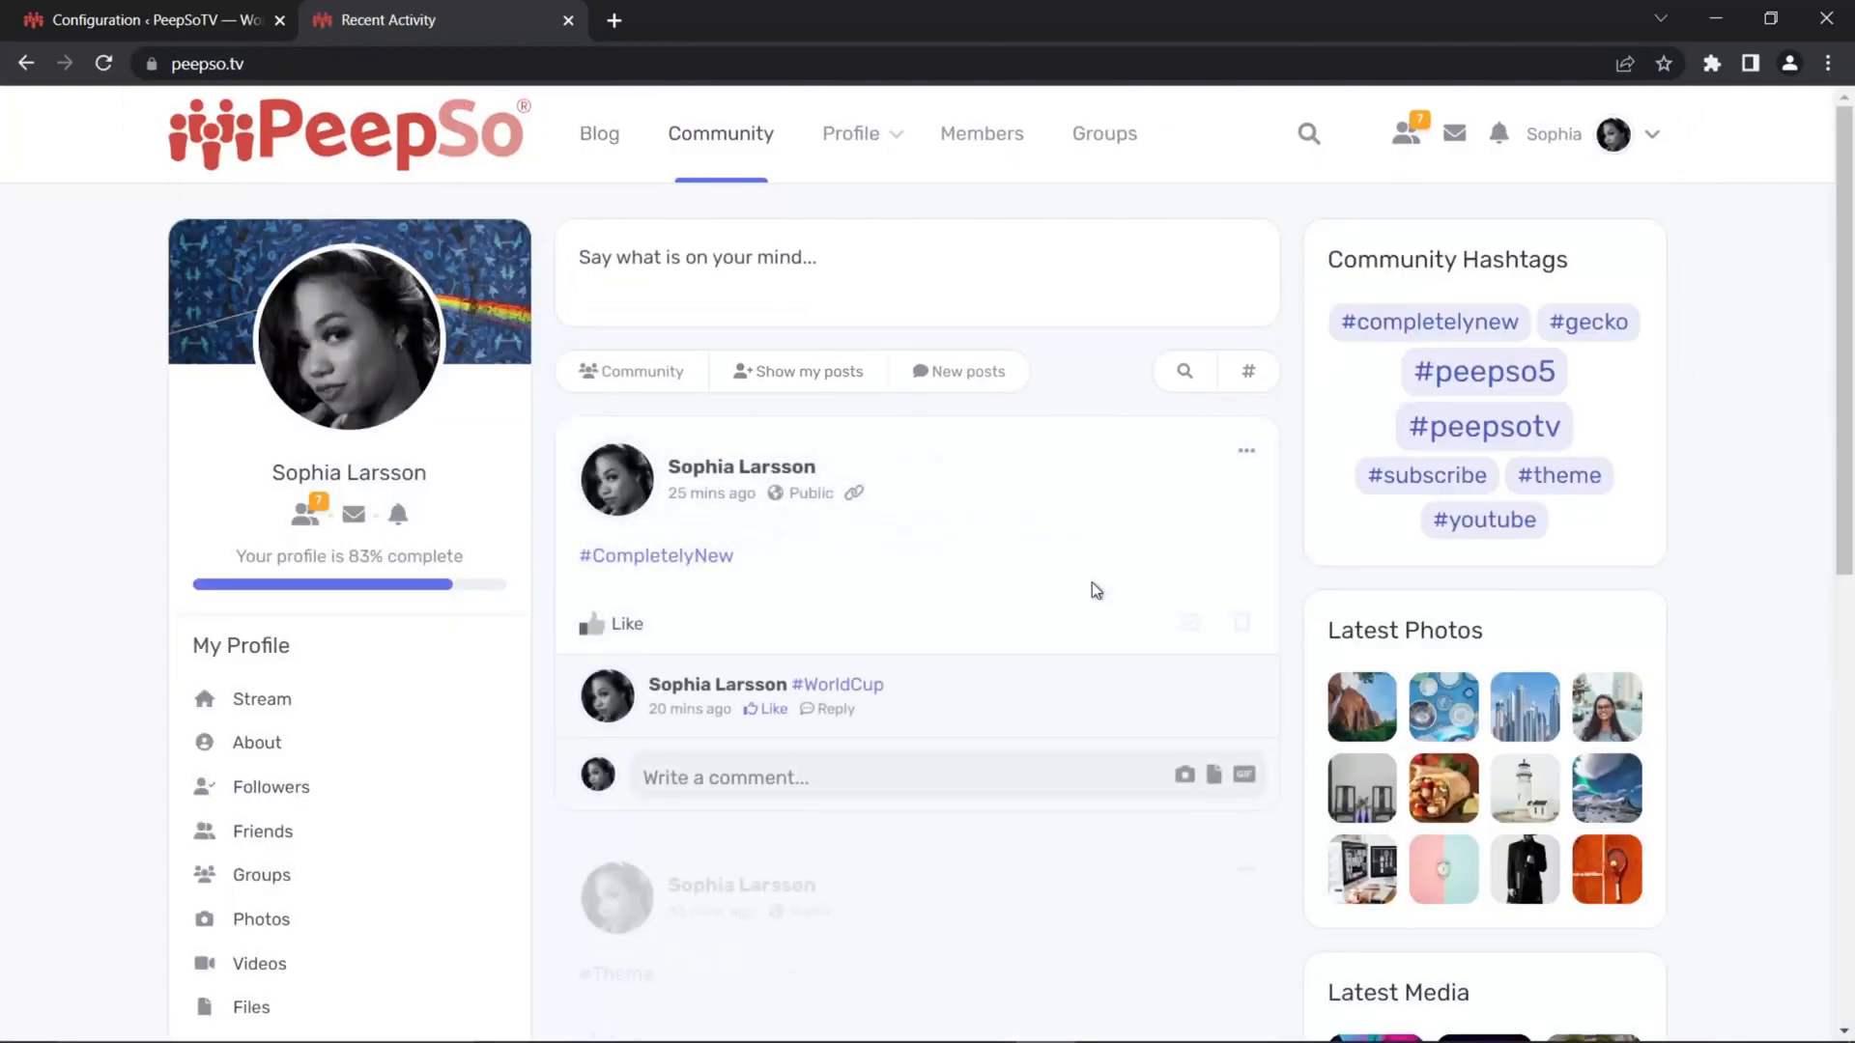
Check which posts the comment's #WorldCup hashtag finds in a new tab, then return to the community stream
left_click(843, 571)
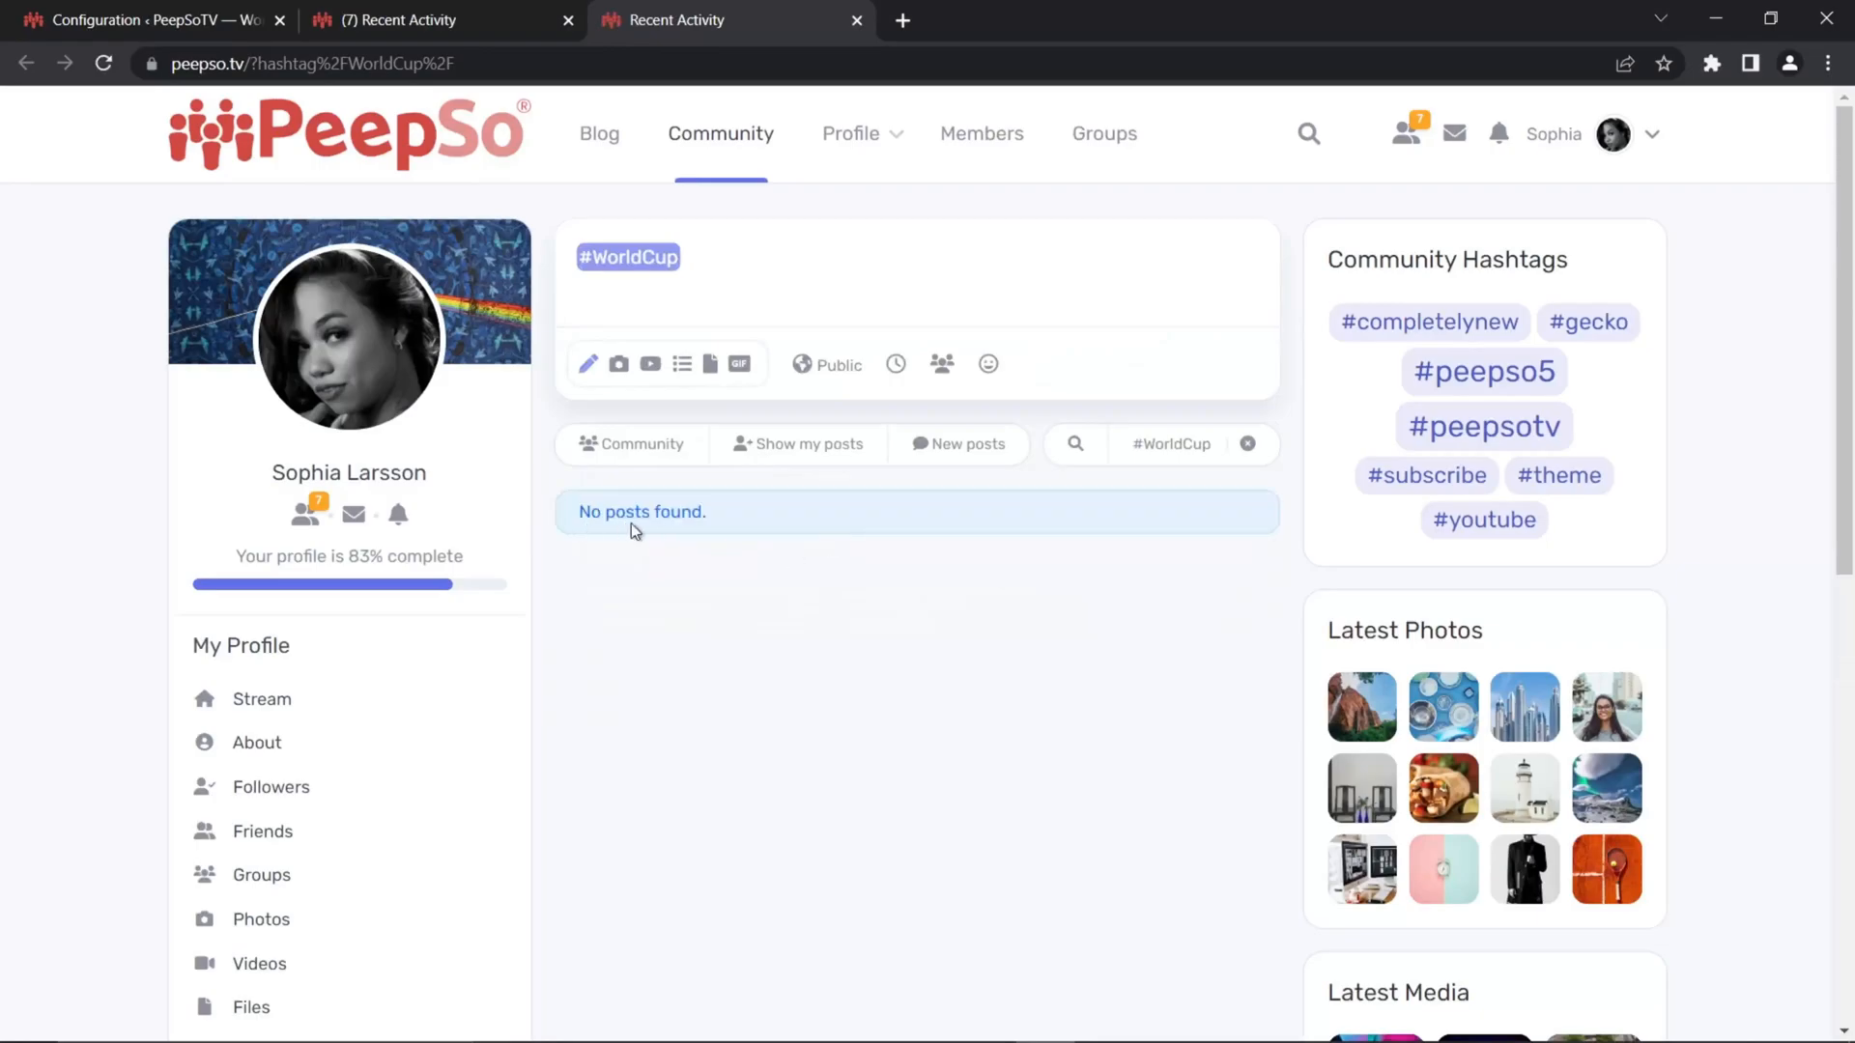
left_click(798, 445)
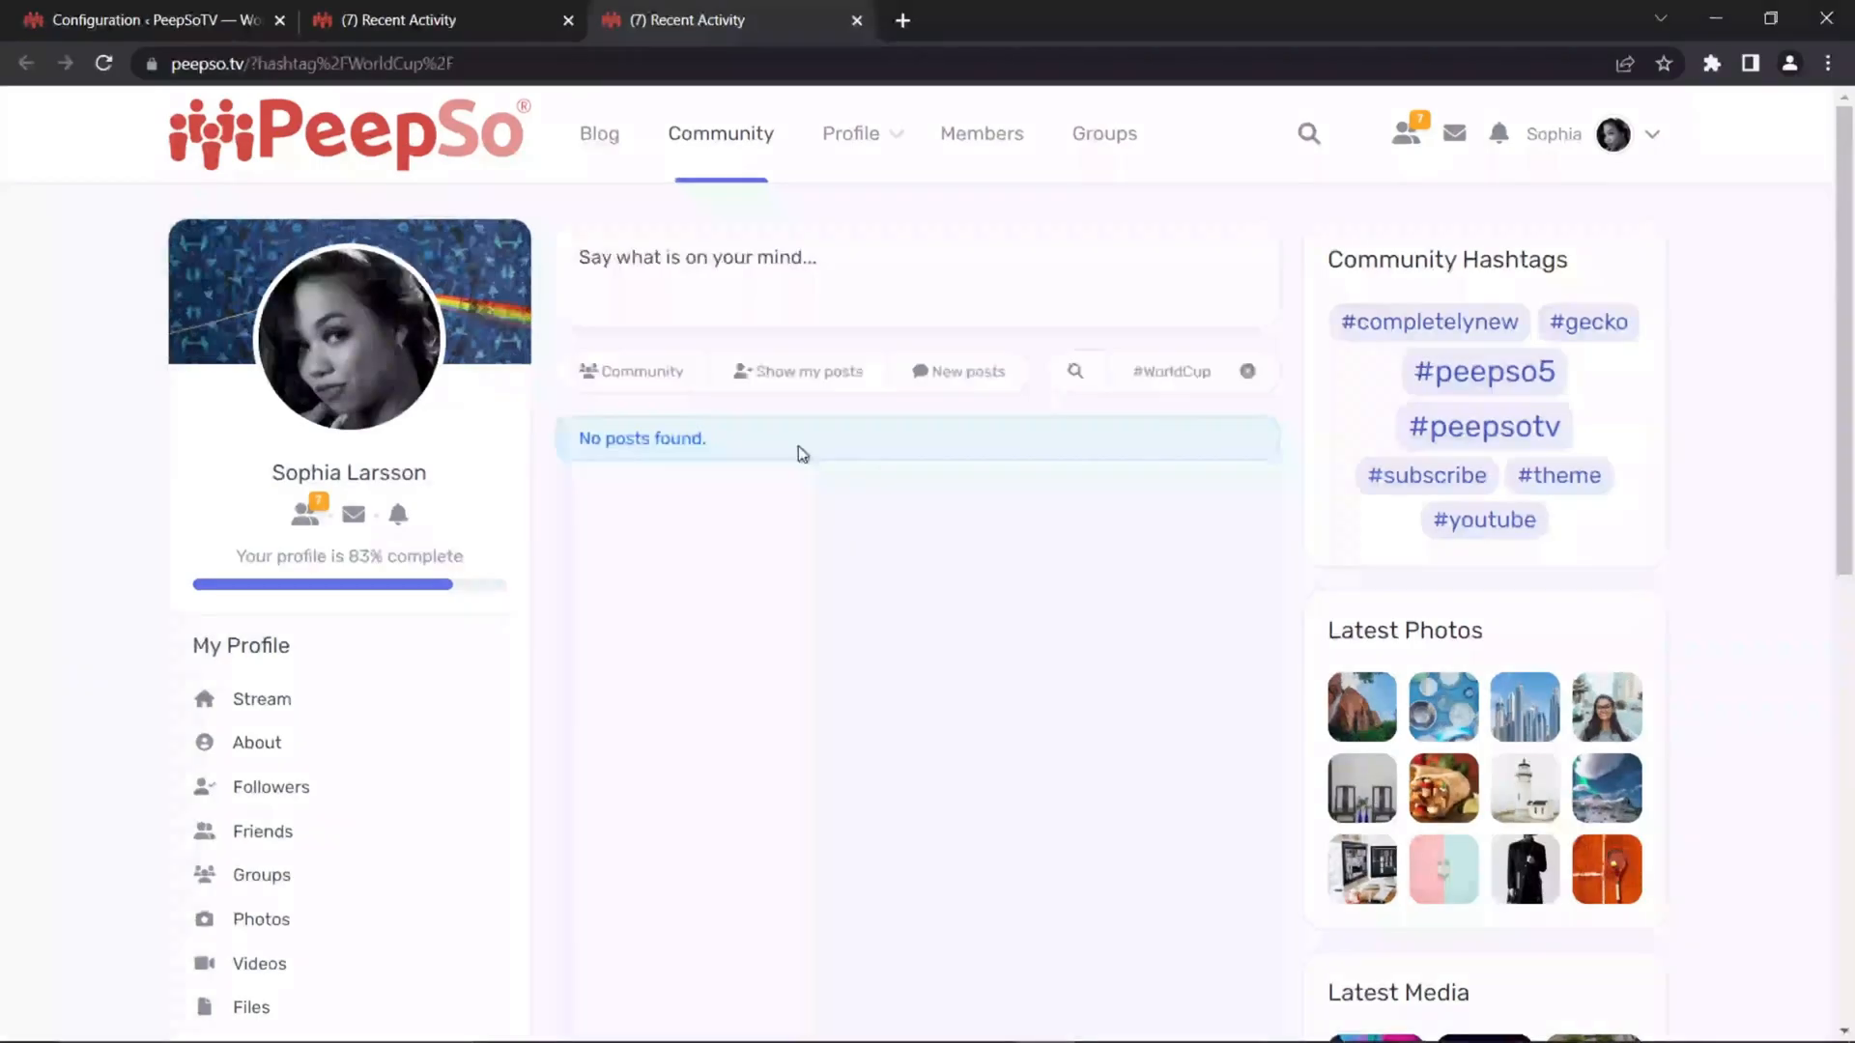
left_click(704, 141)
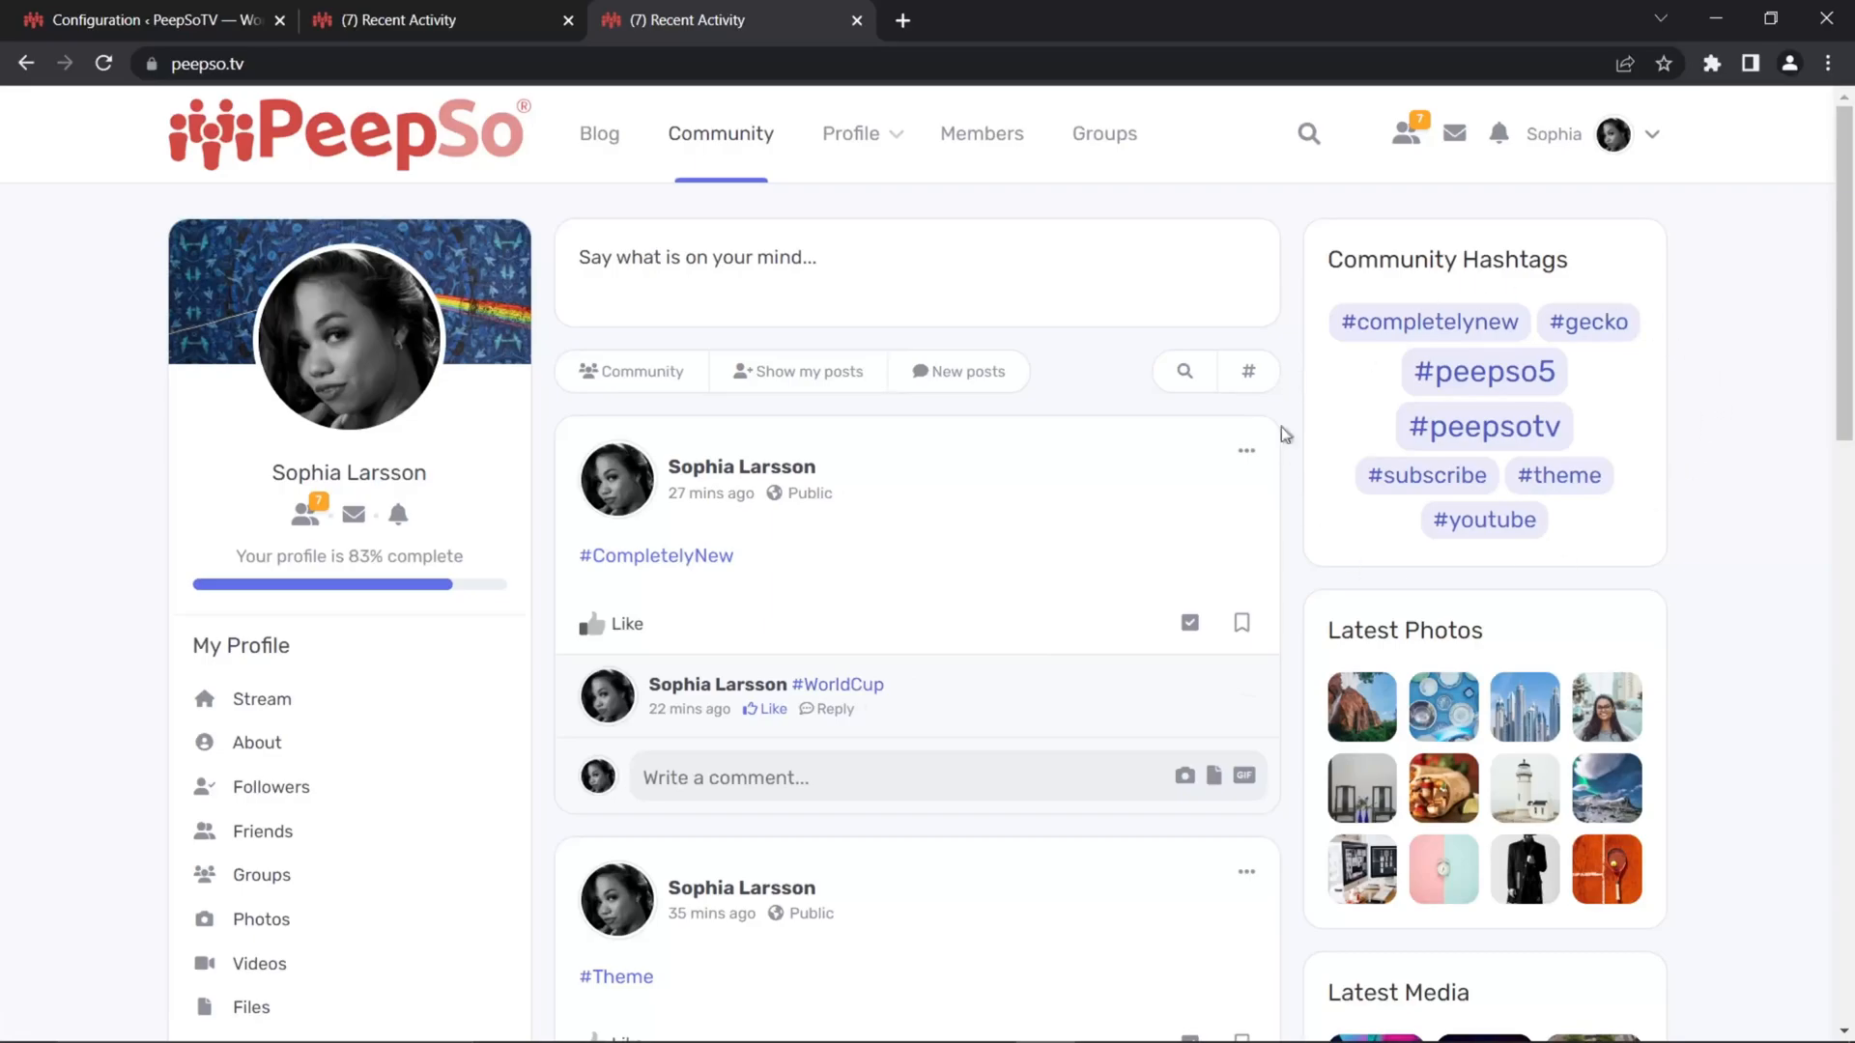
Publish a new public stream post containing #WorldCup
mouse_move(715, 591)
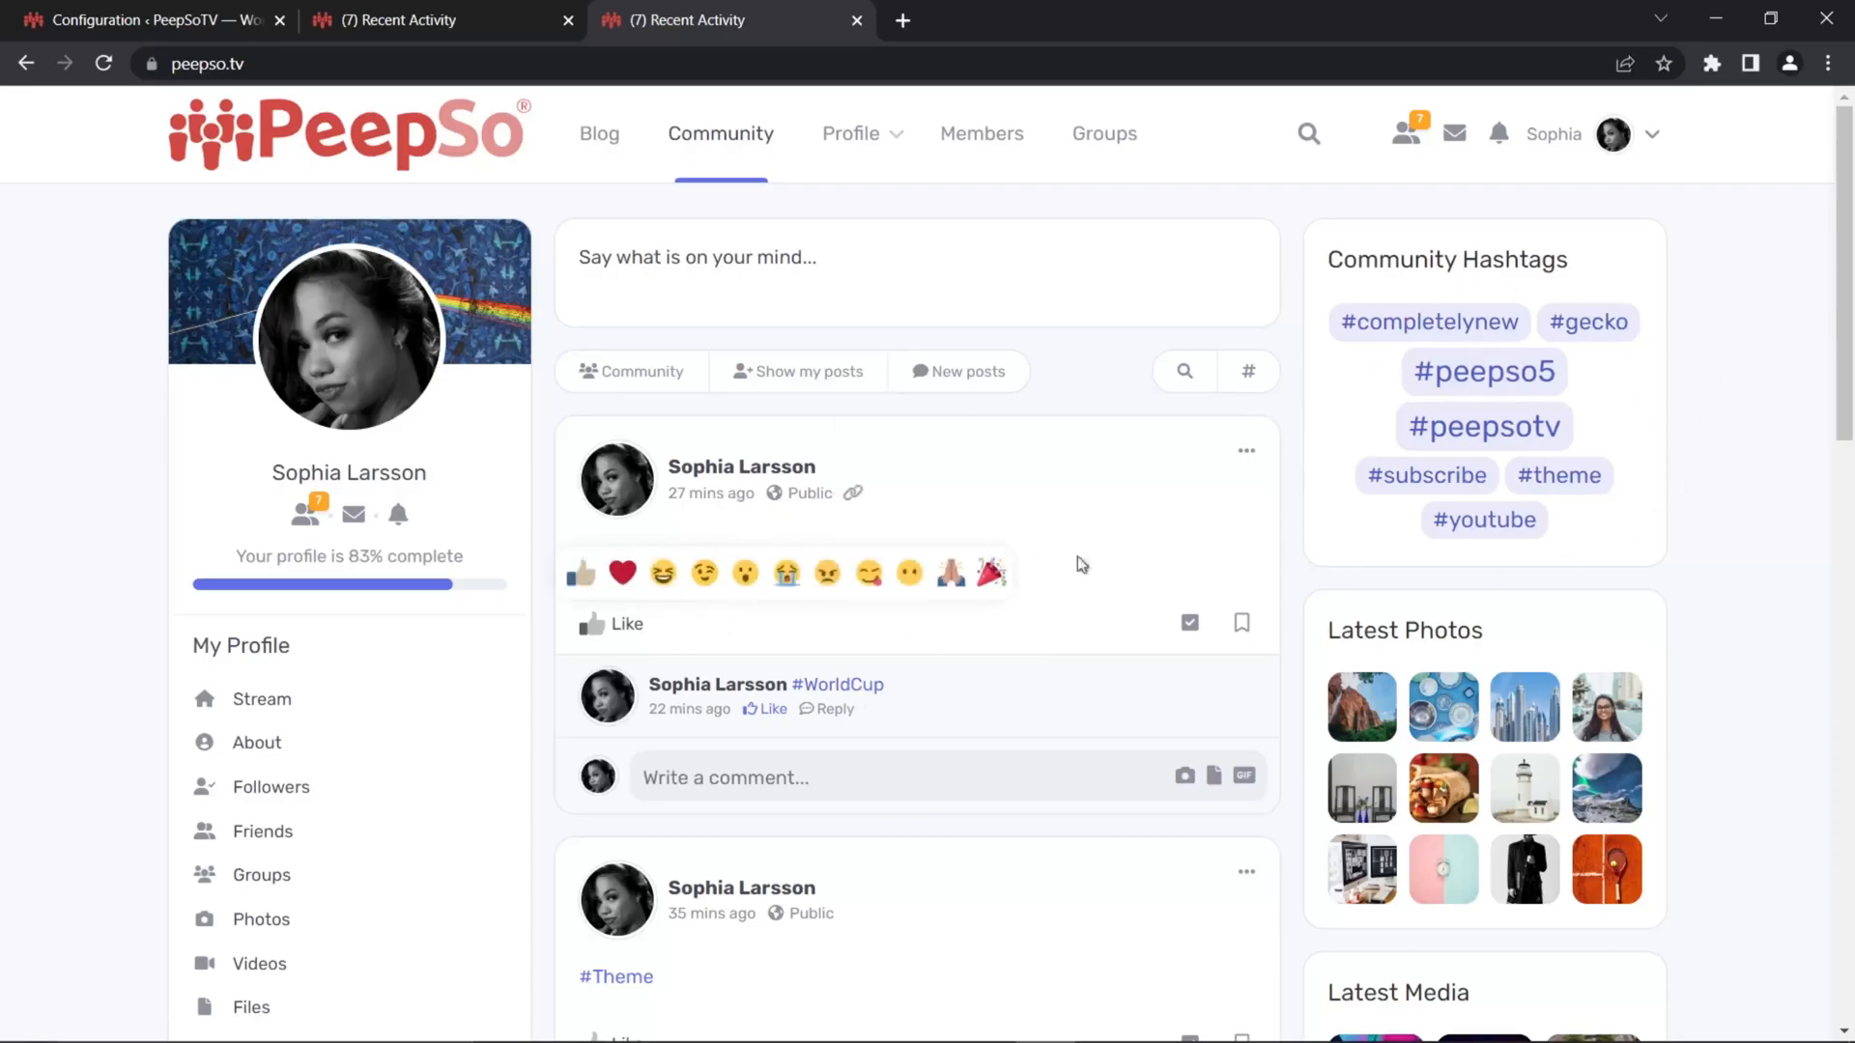
left_click(710, 263)
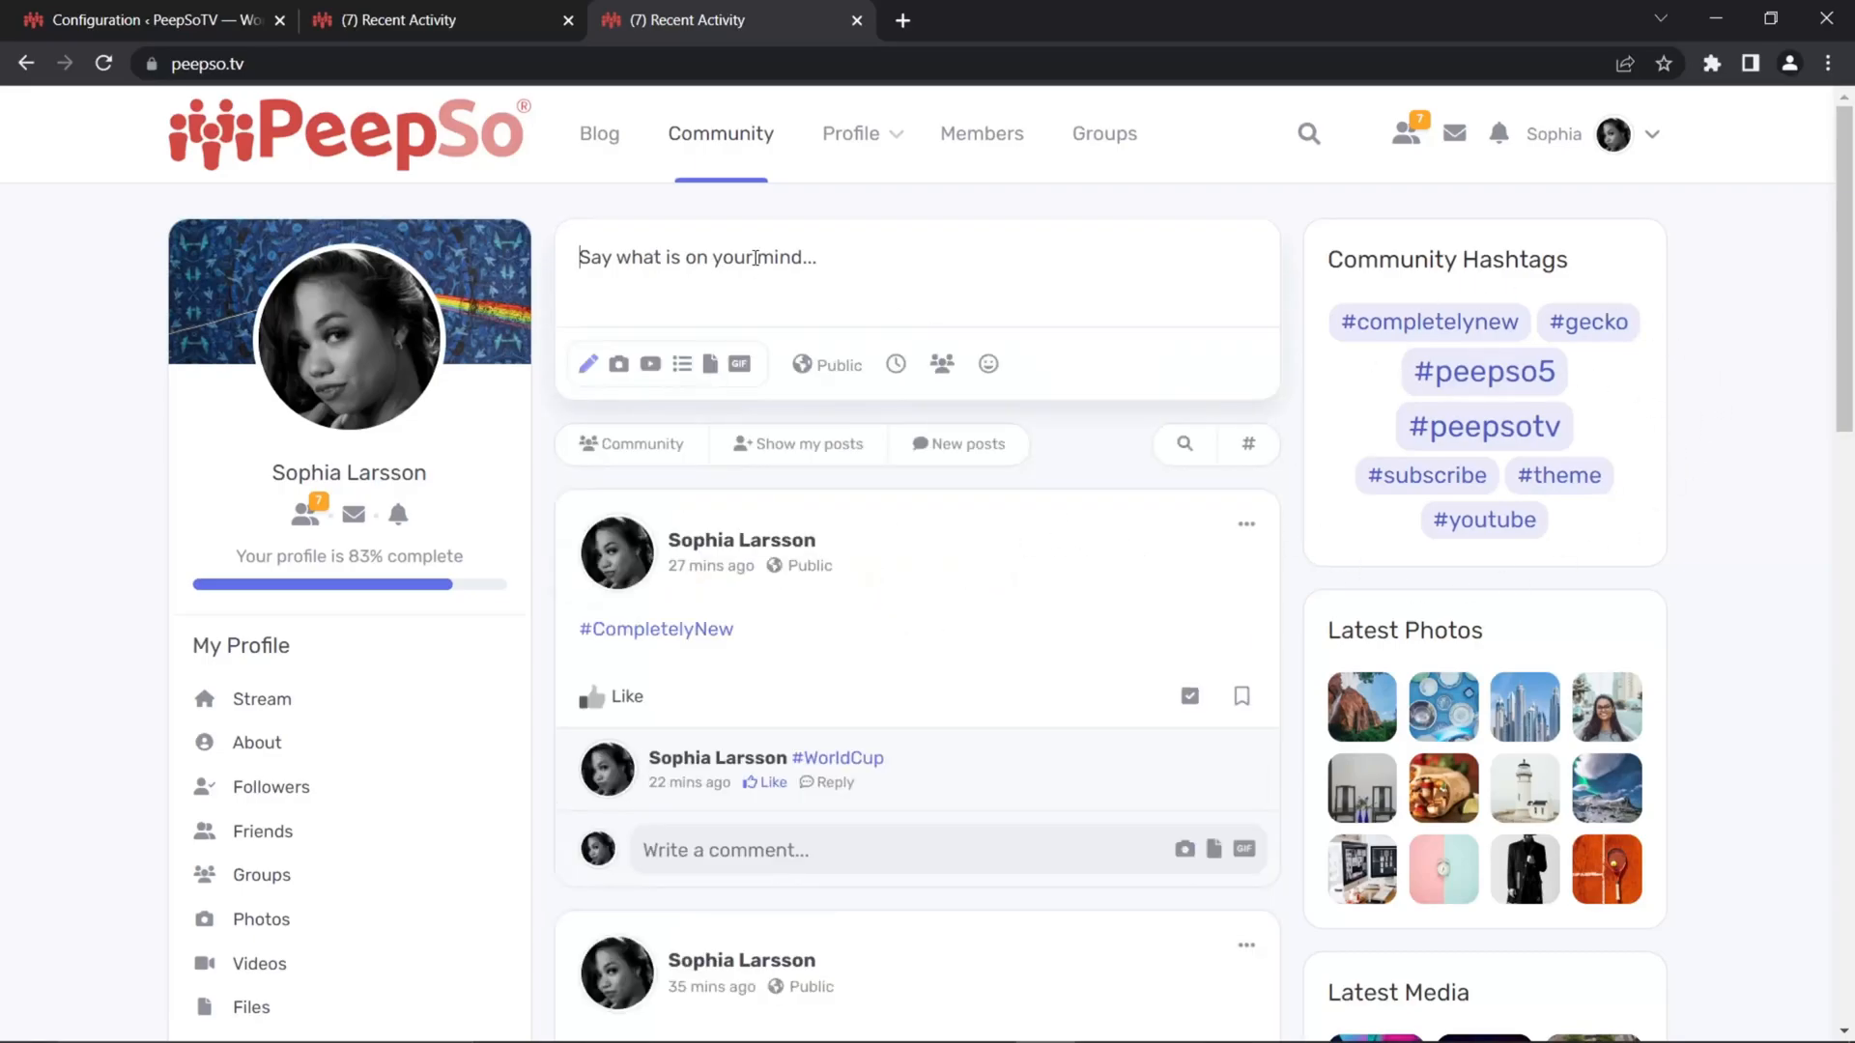
type("#Worl")
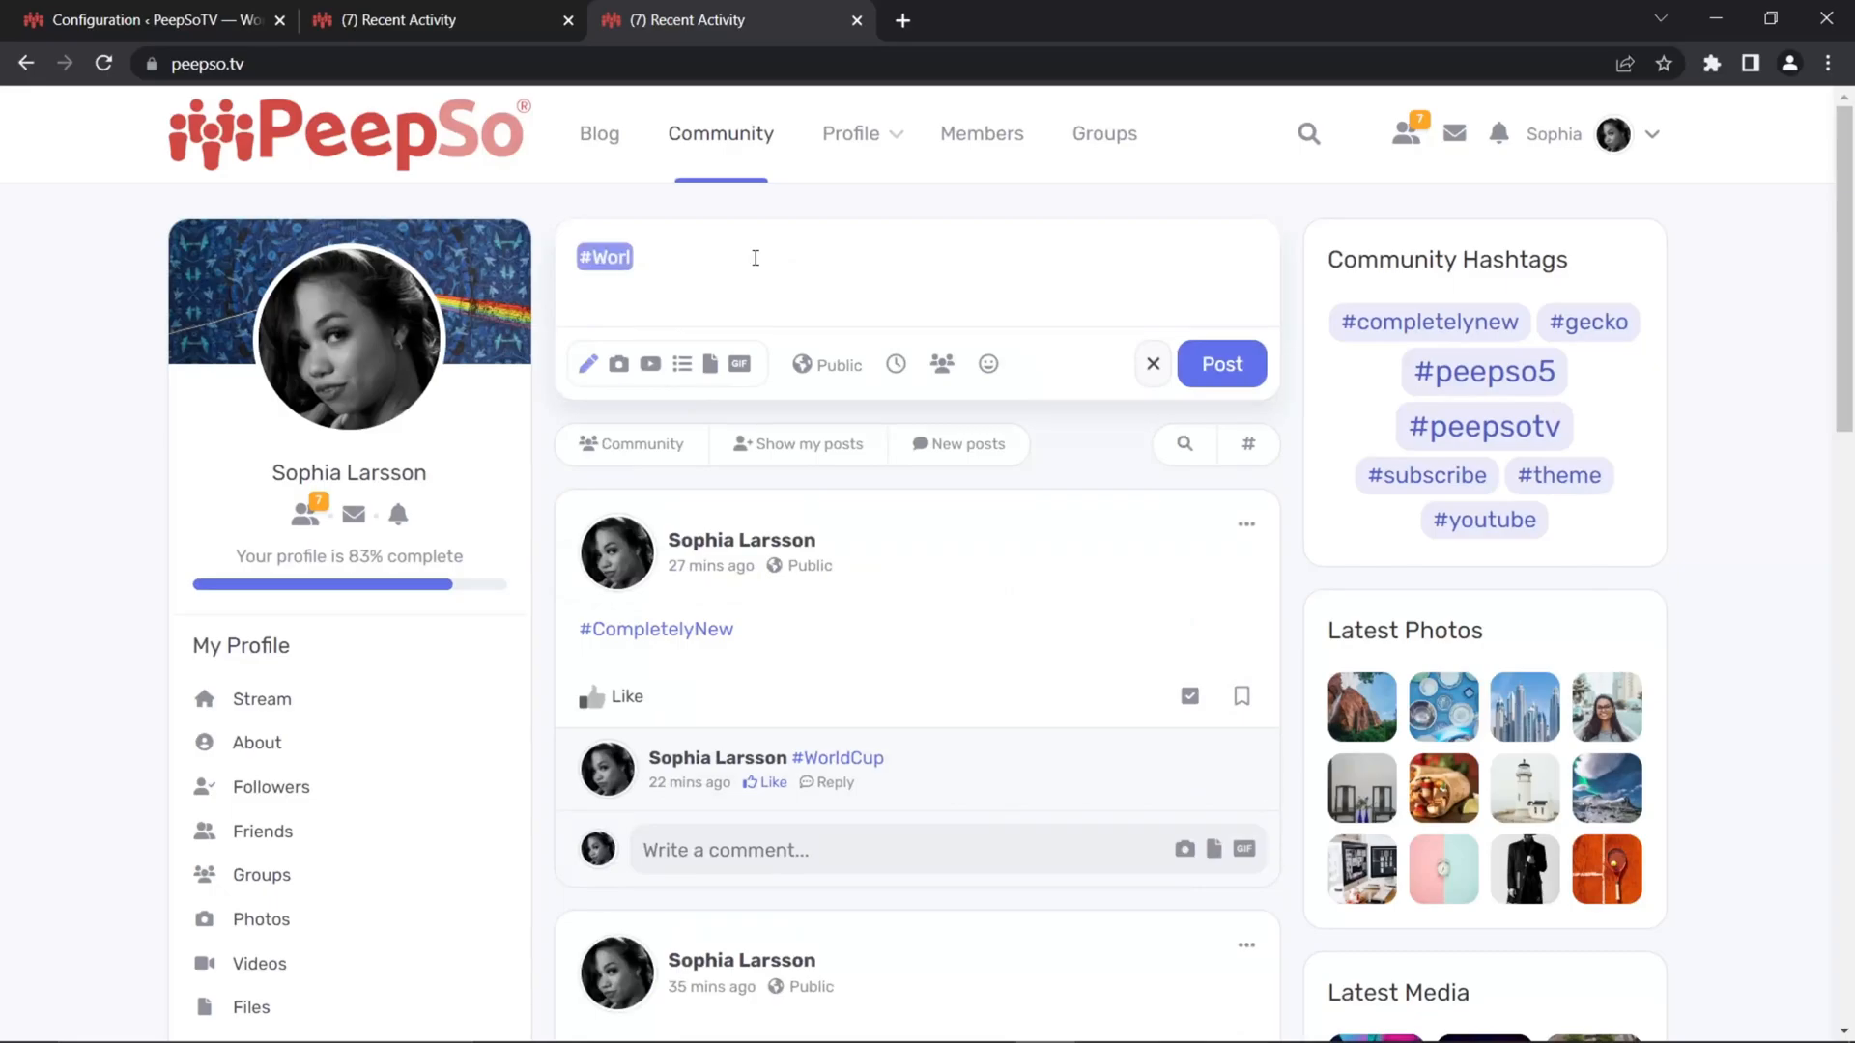
type("dCup")
left_click(1258, 369)
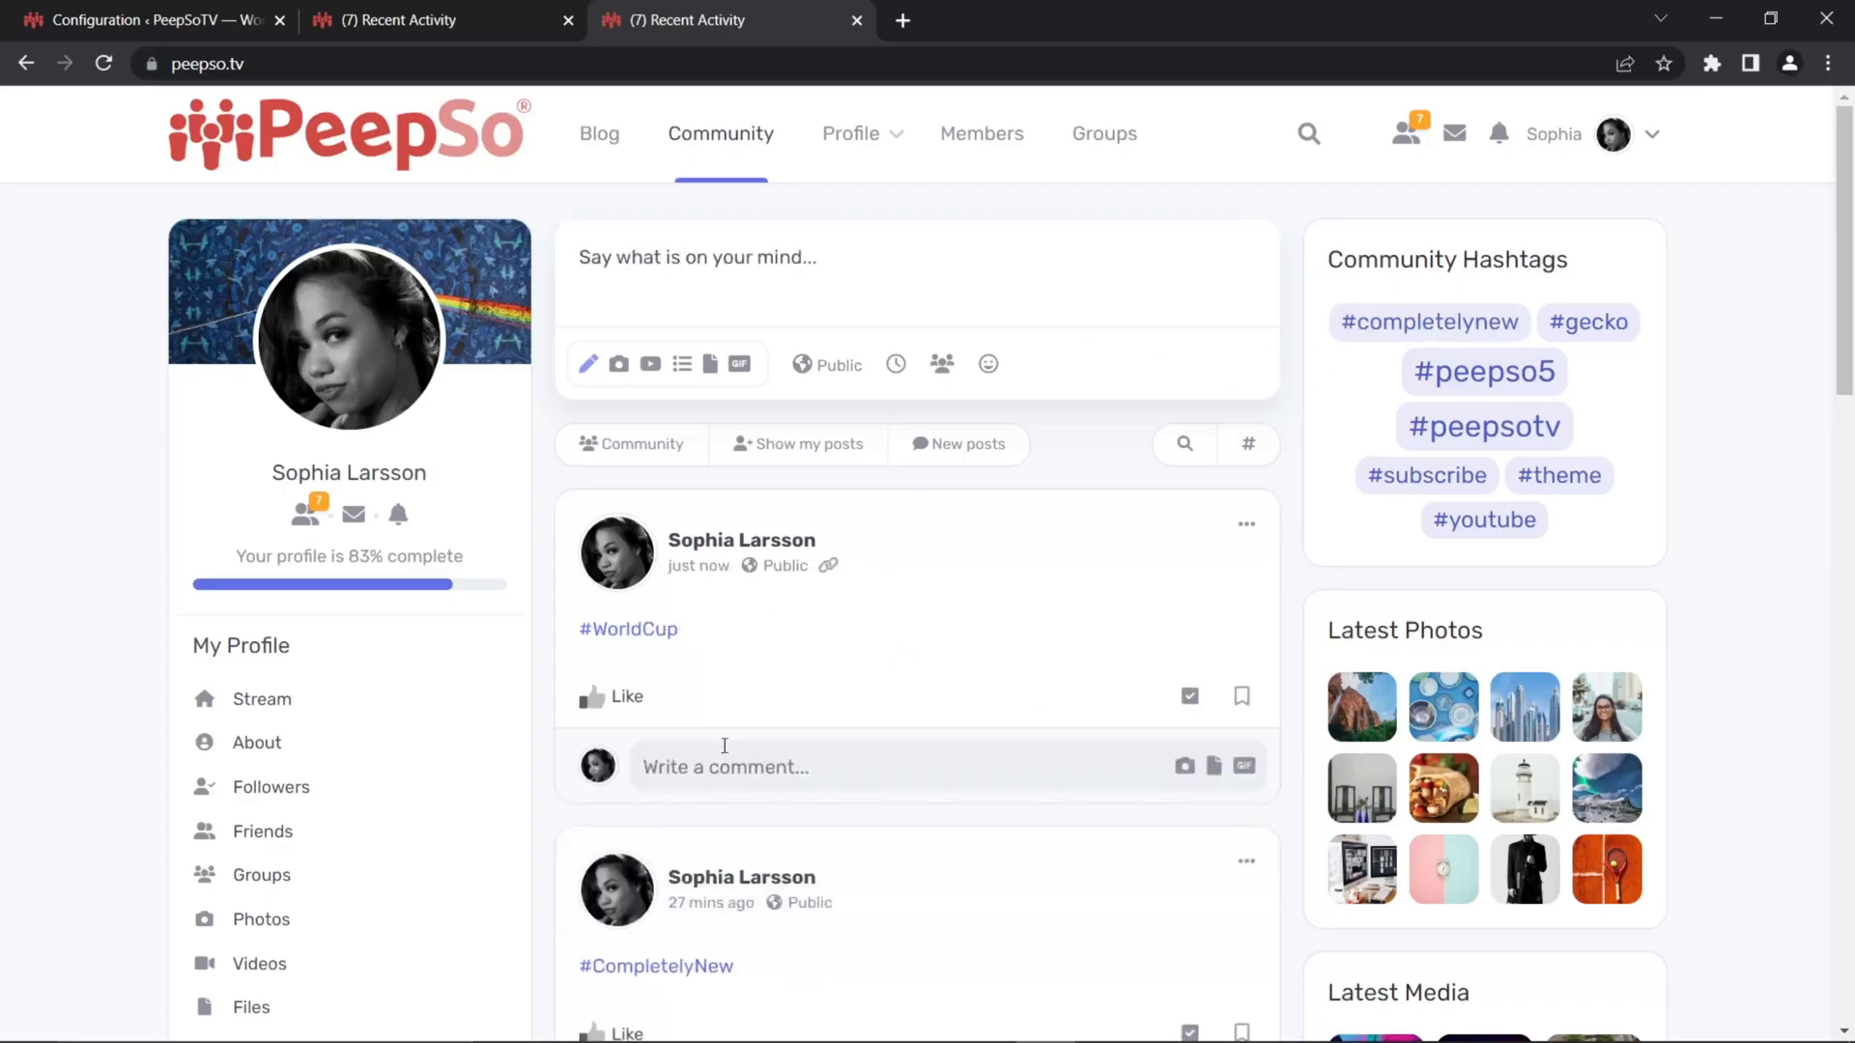
Check the #WorldCup search results from the comment's hashtag in a new tab and compare the post and comment in the stream
scroll(719, 745, "down", 3)
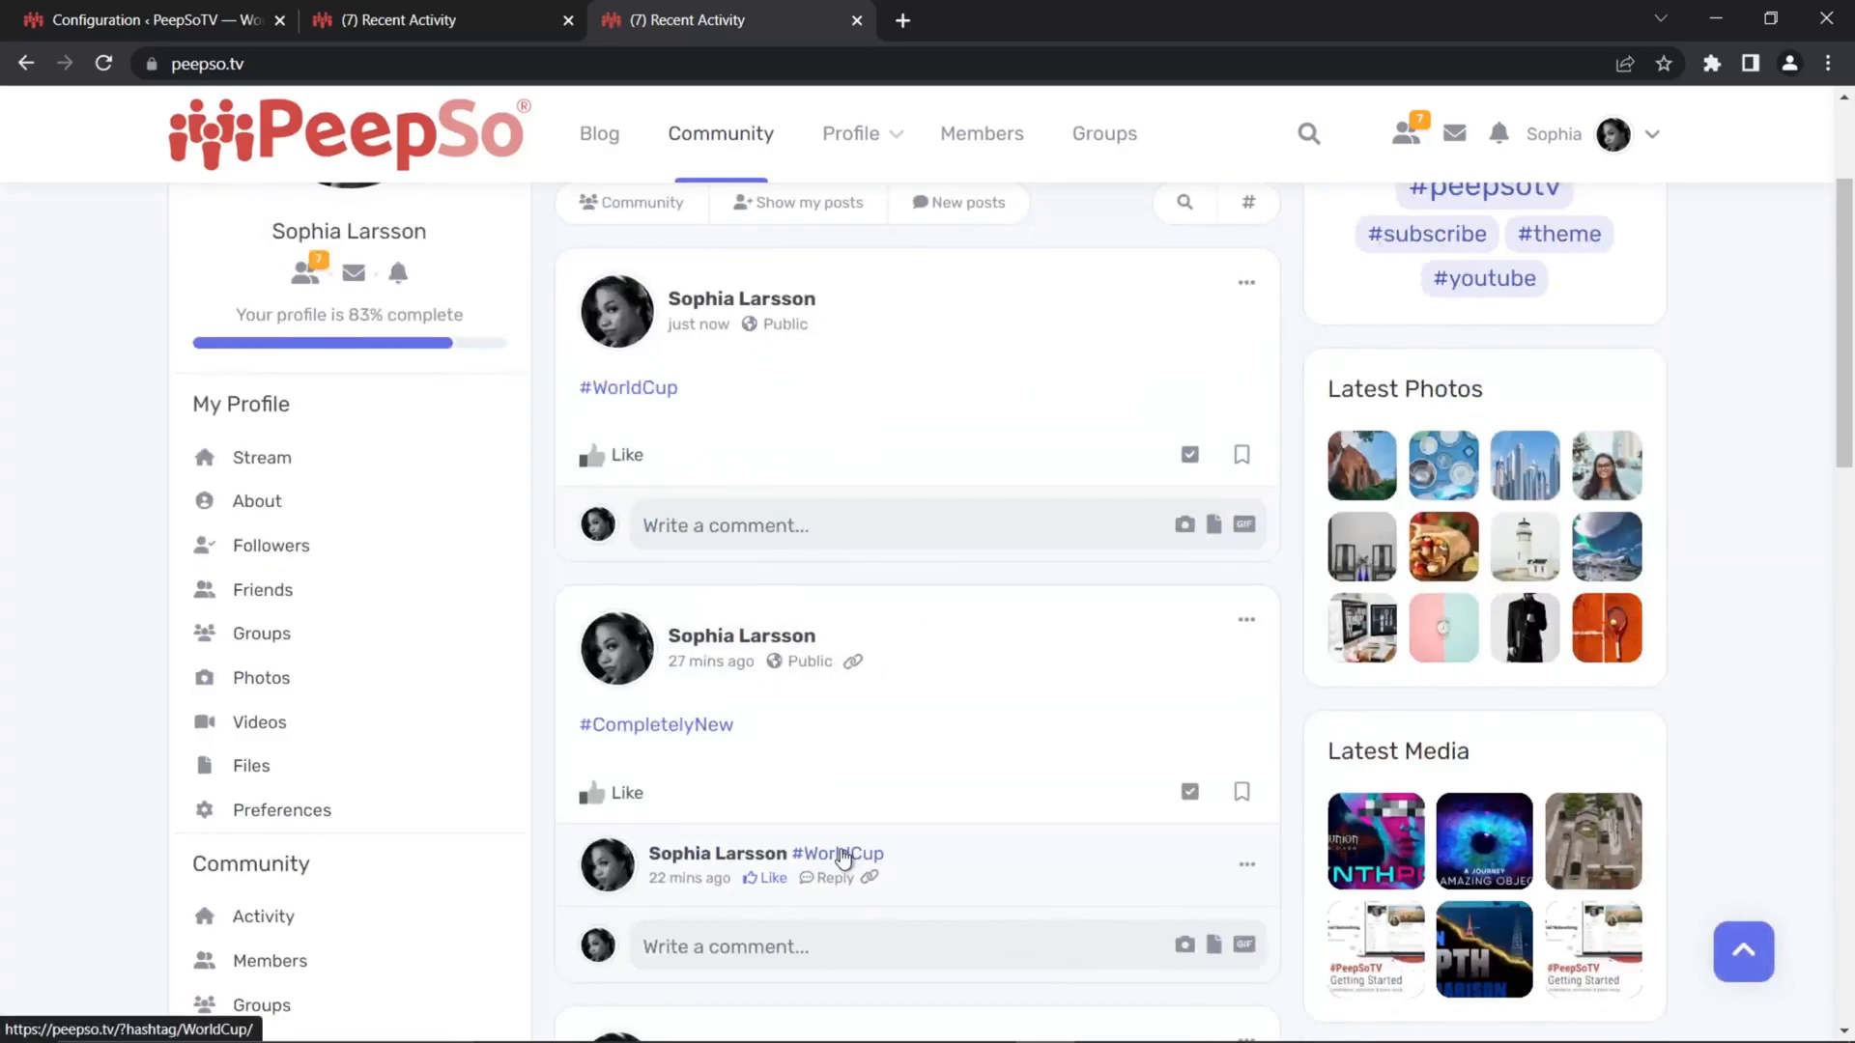
left_click(839, 856)
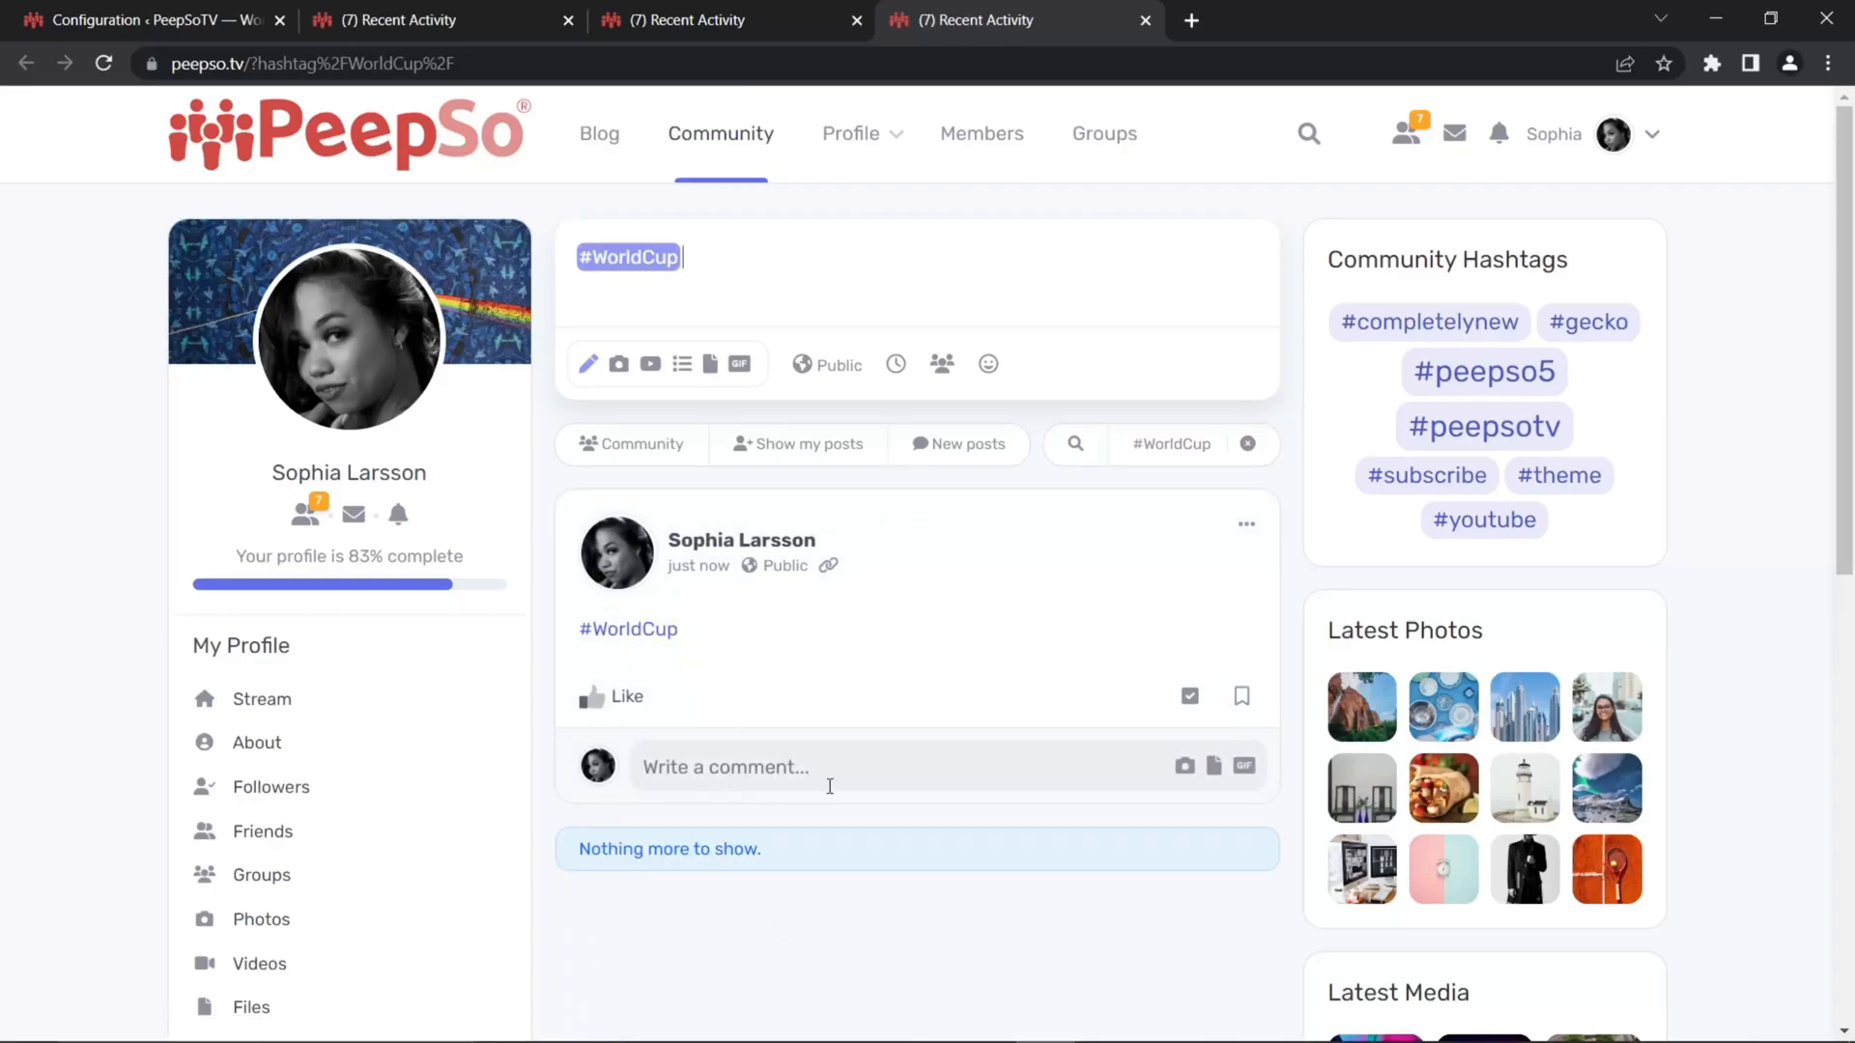
left_click(716, 20)
scroll(913, 680, "down", 2)
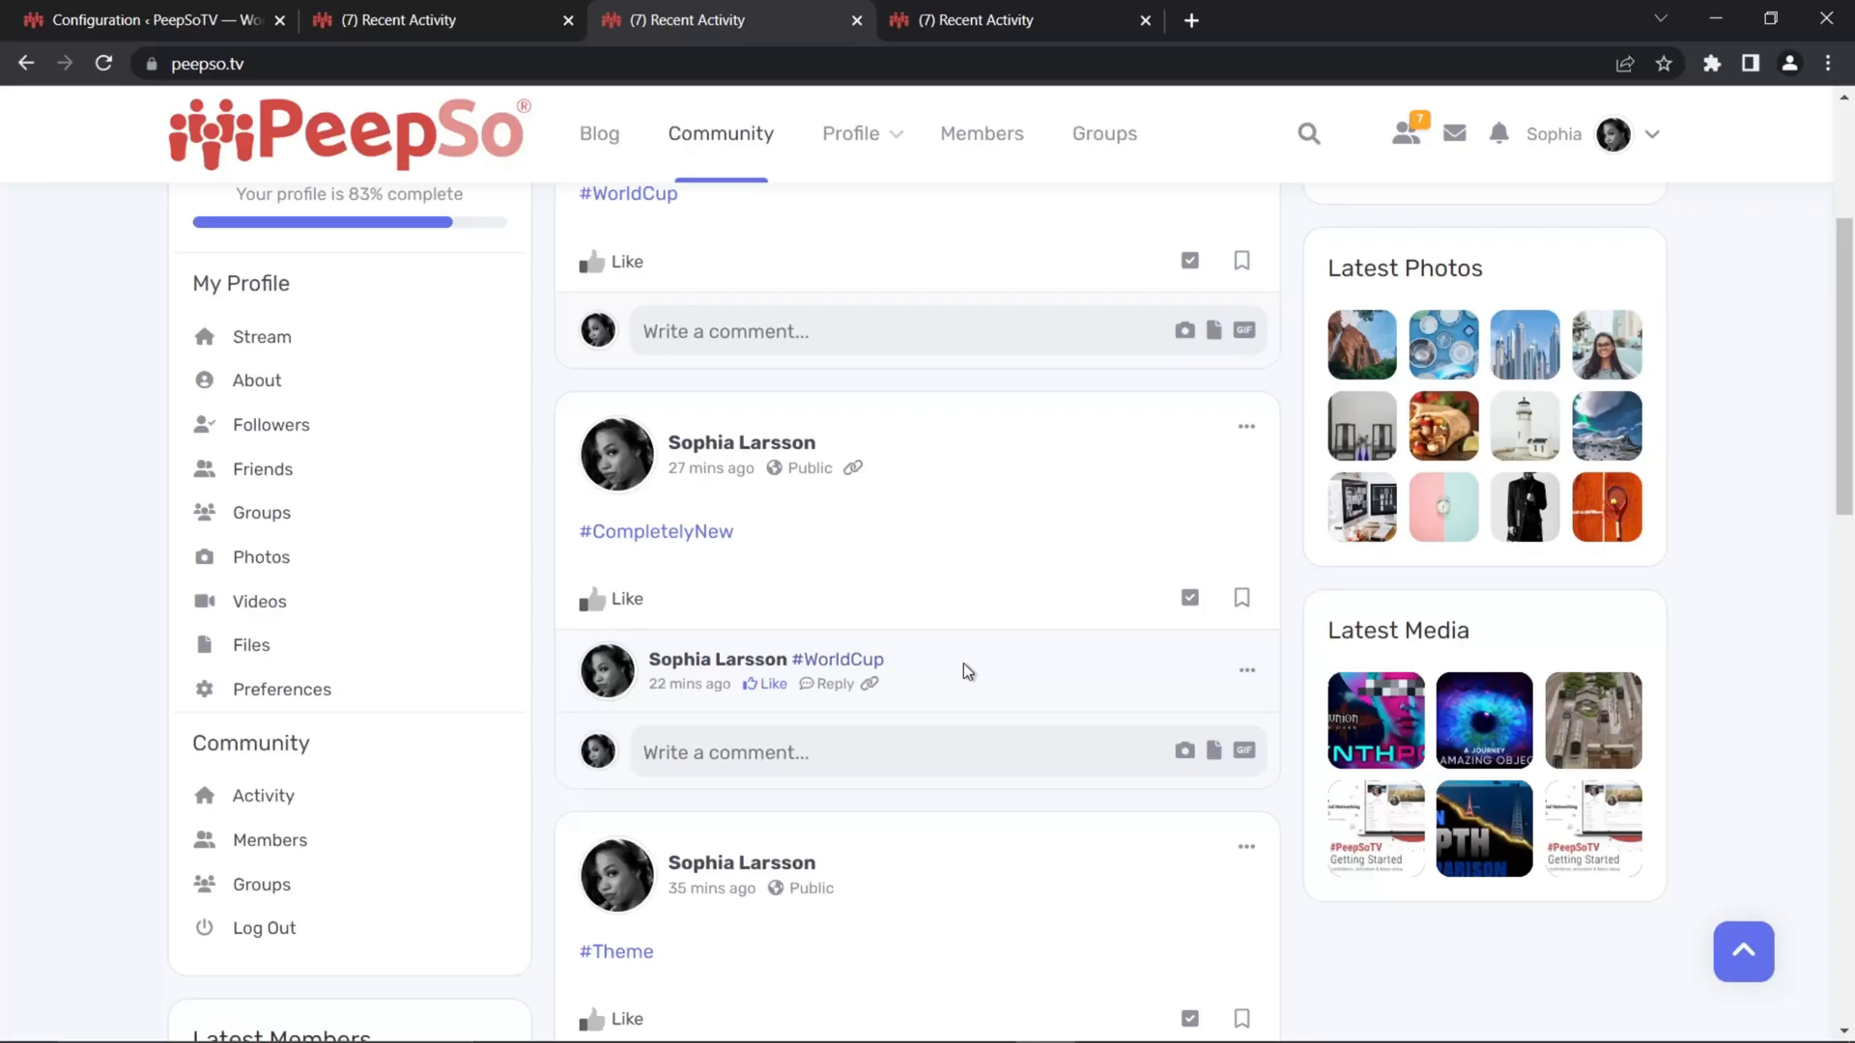
scroll(1041, 647, "up", 4)
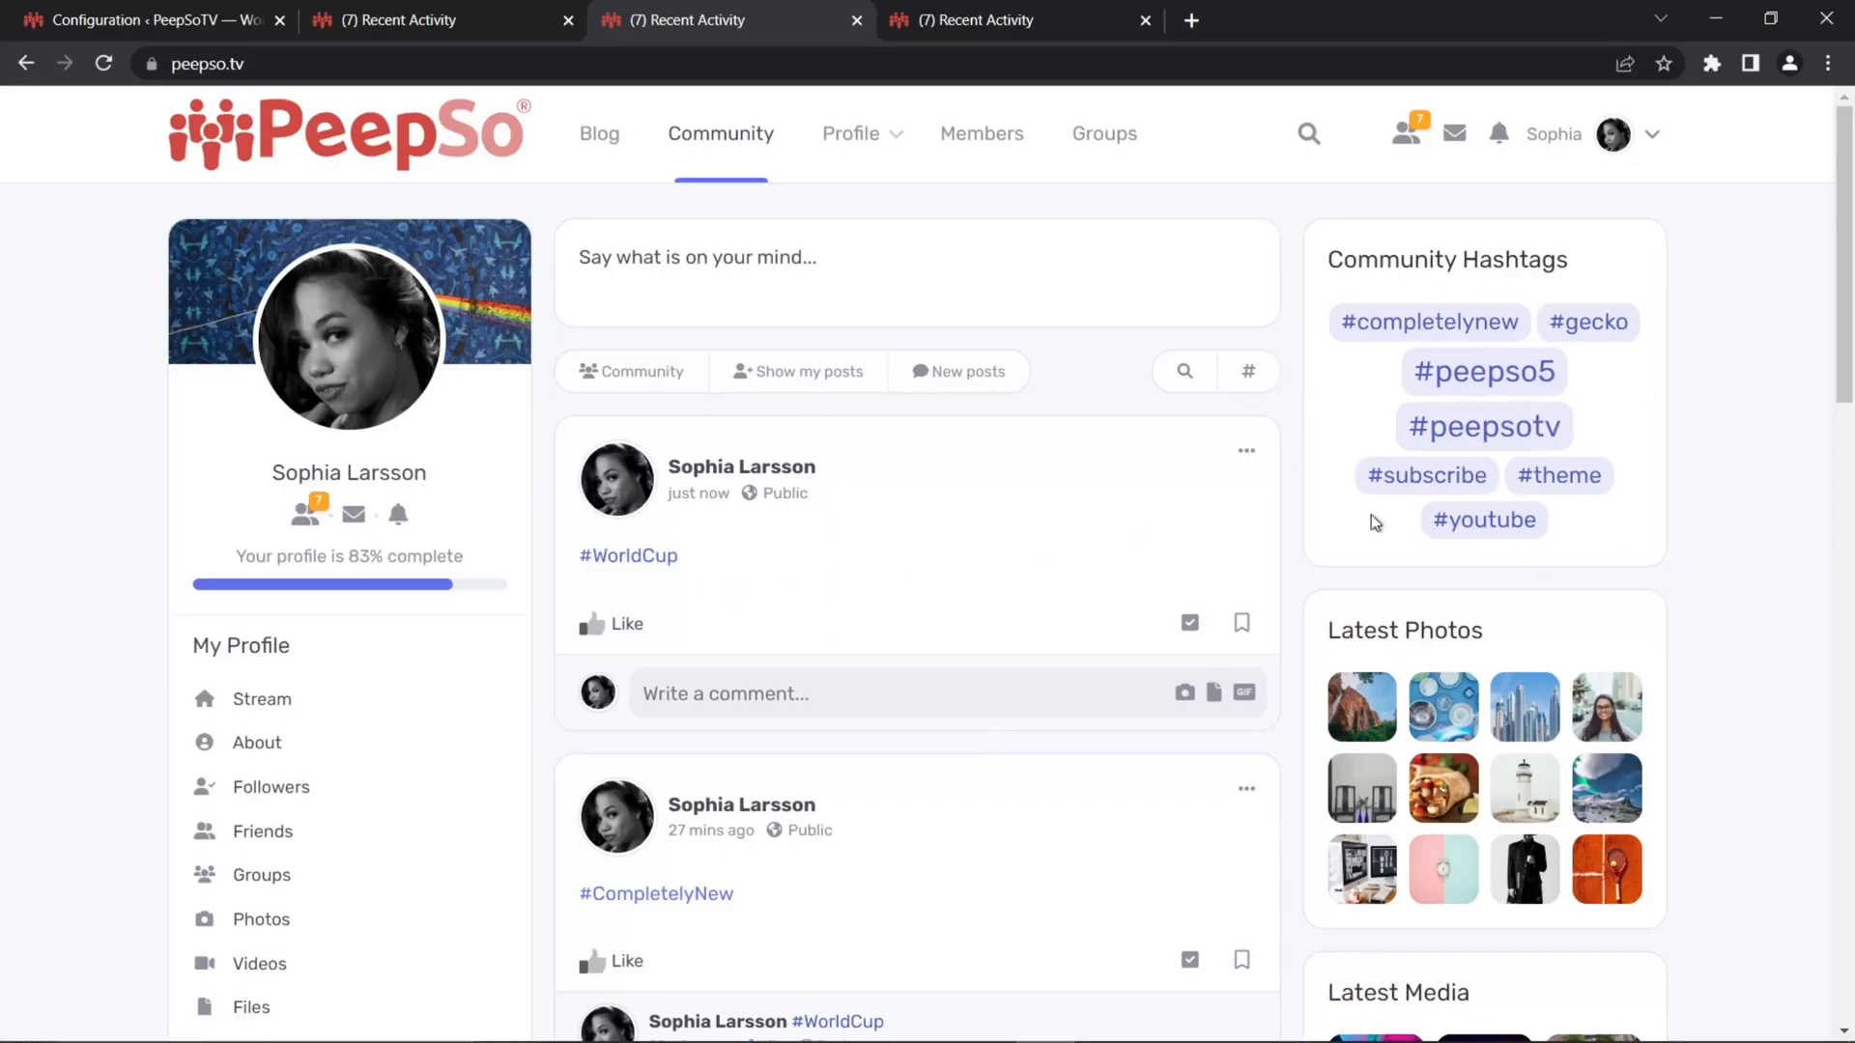
scroll(956, 546, "down", 3)
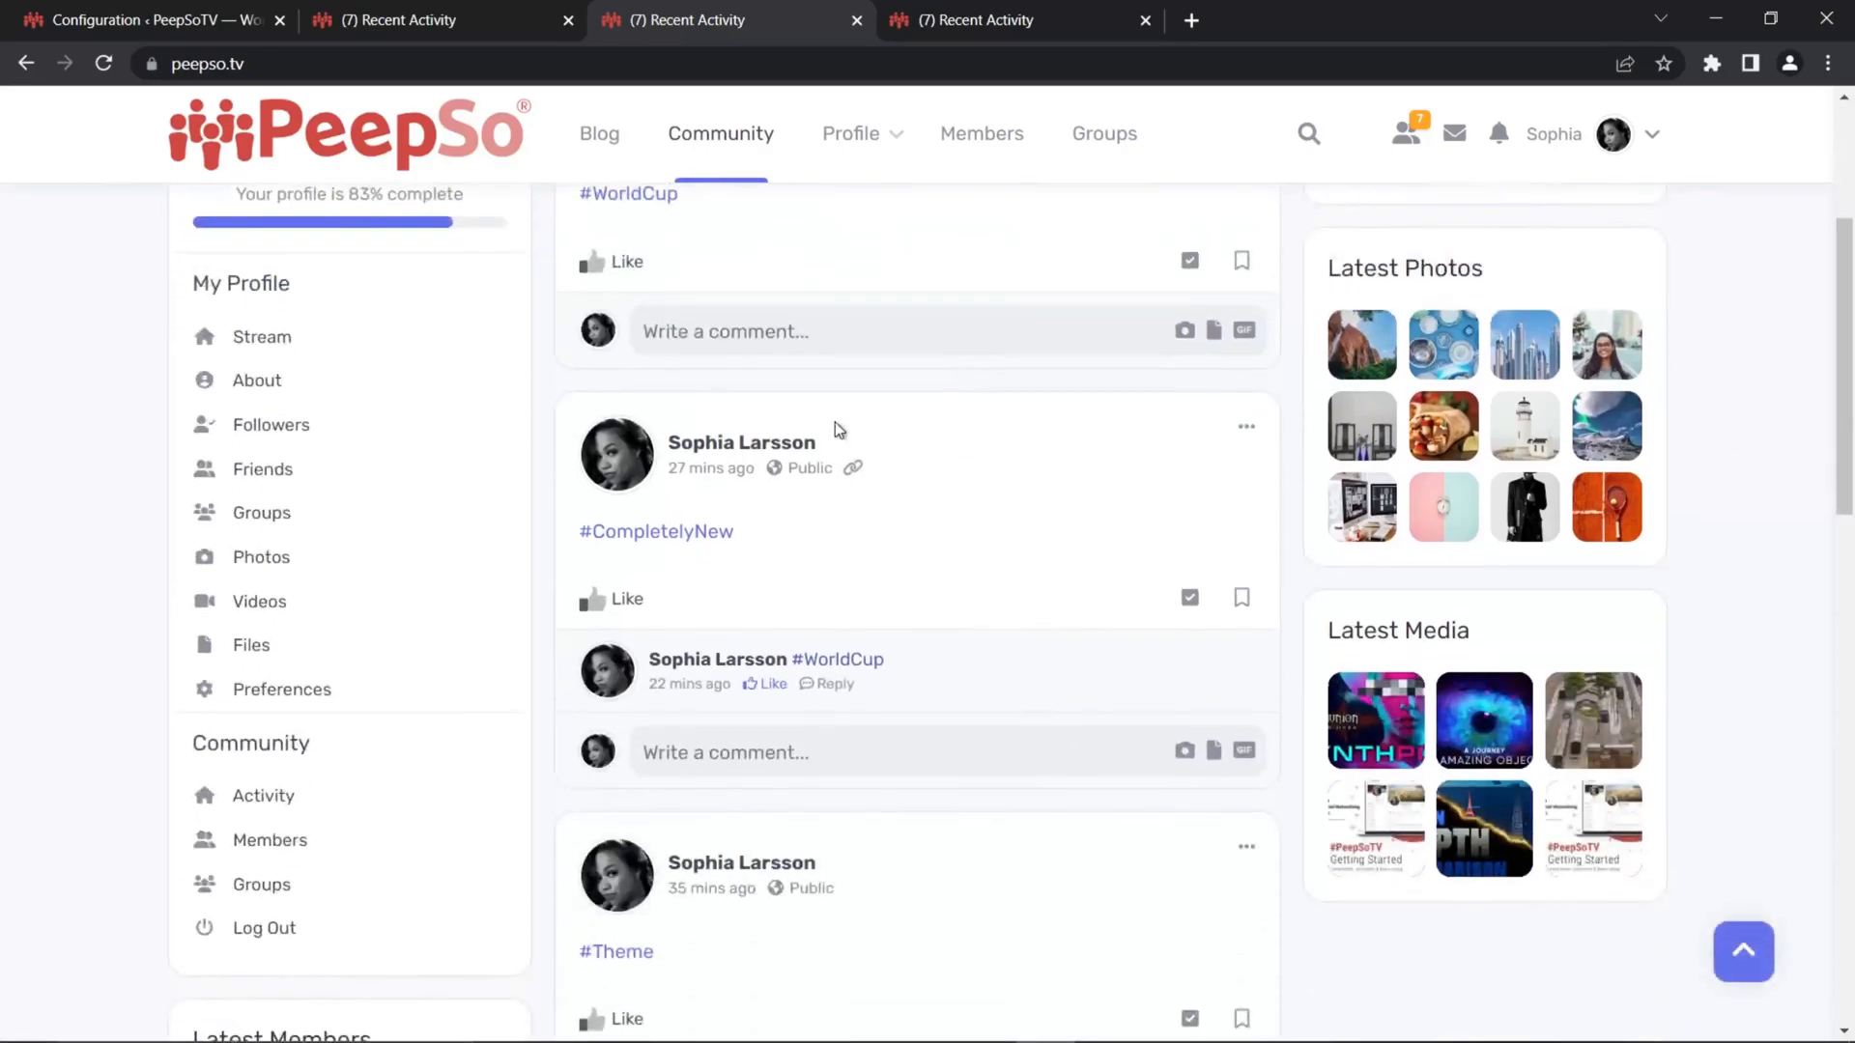
scroll(832, 426, "up", 2)
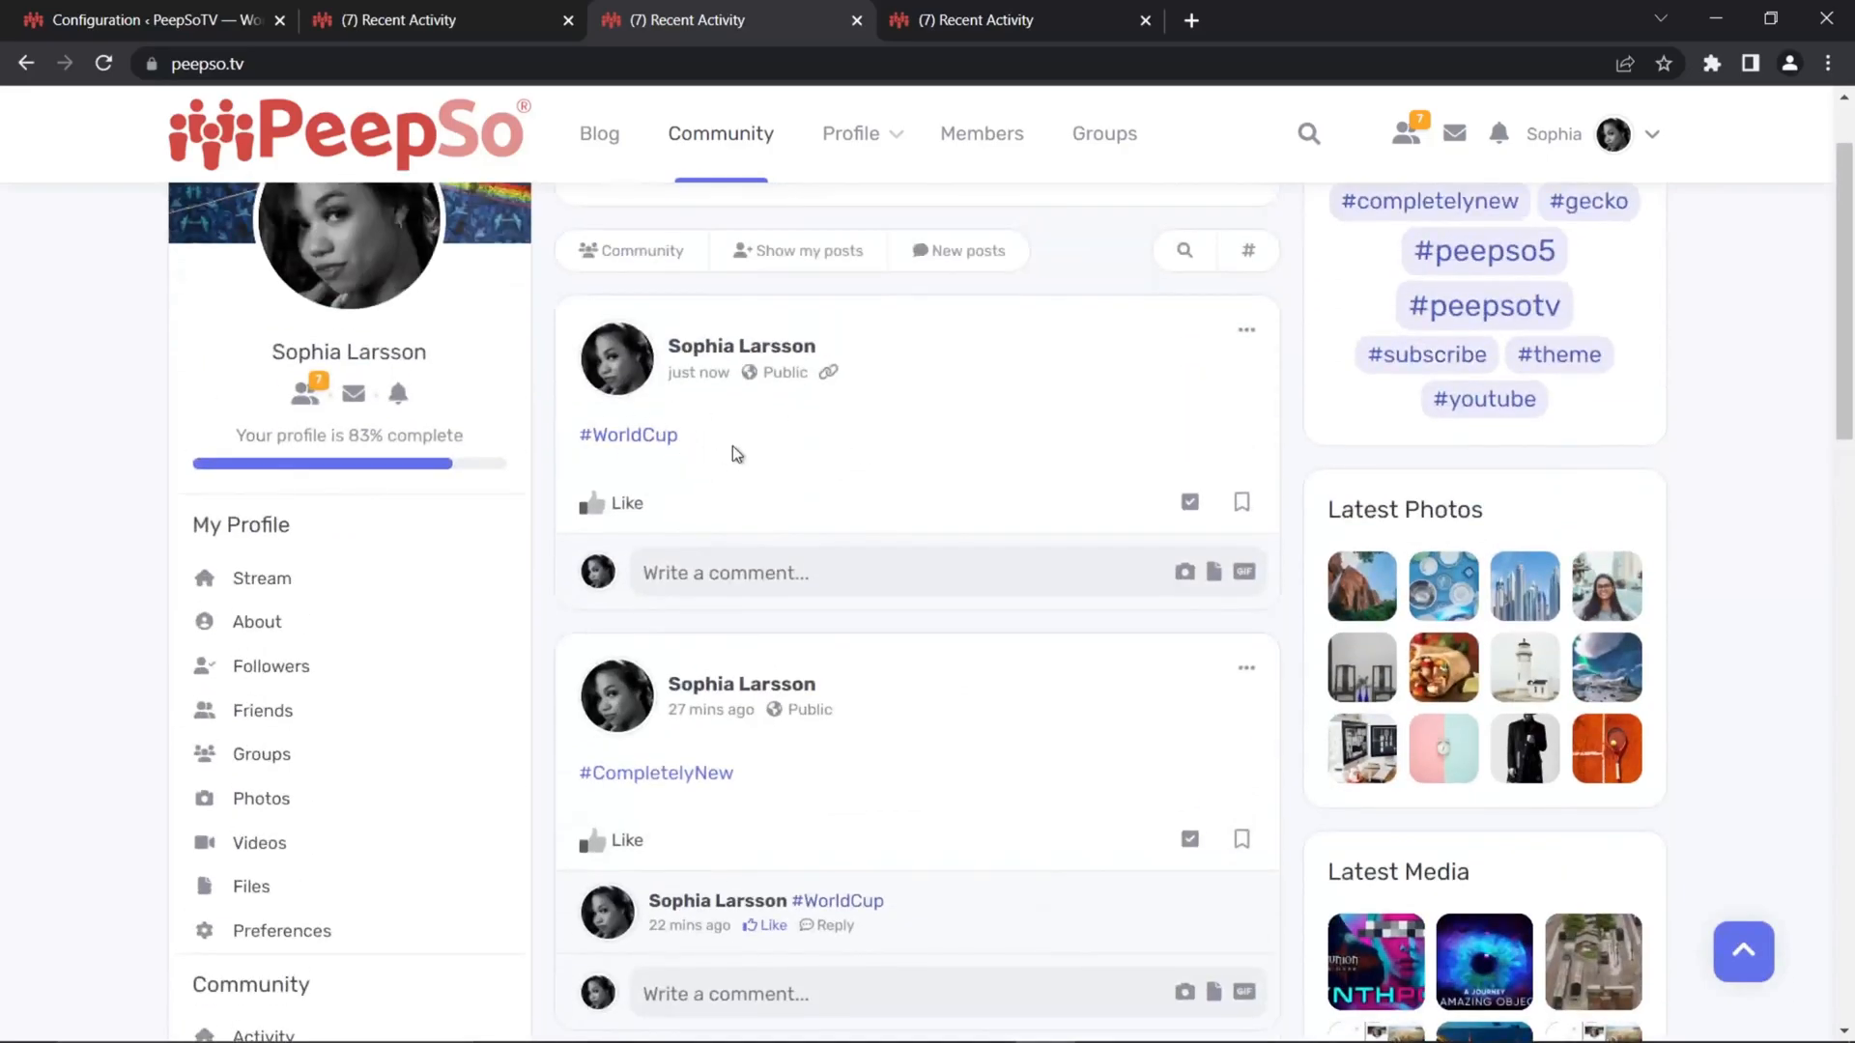
scroll(927, 579, "down", 2)
scroll(1253, 348, "up", 3)
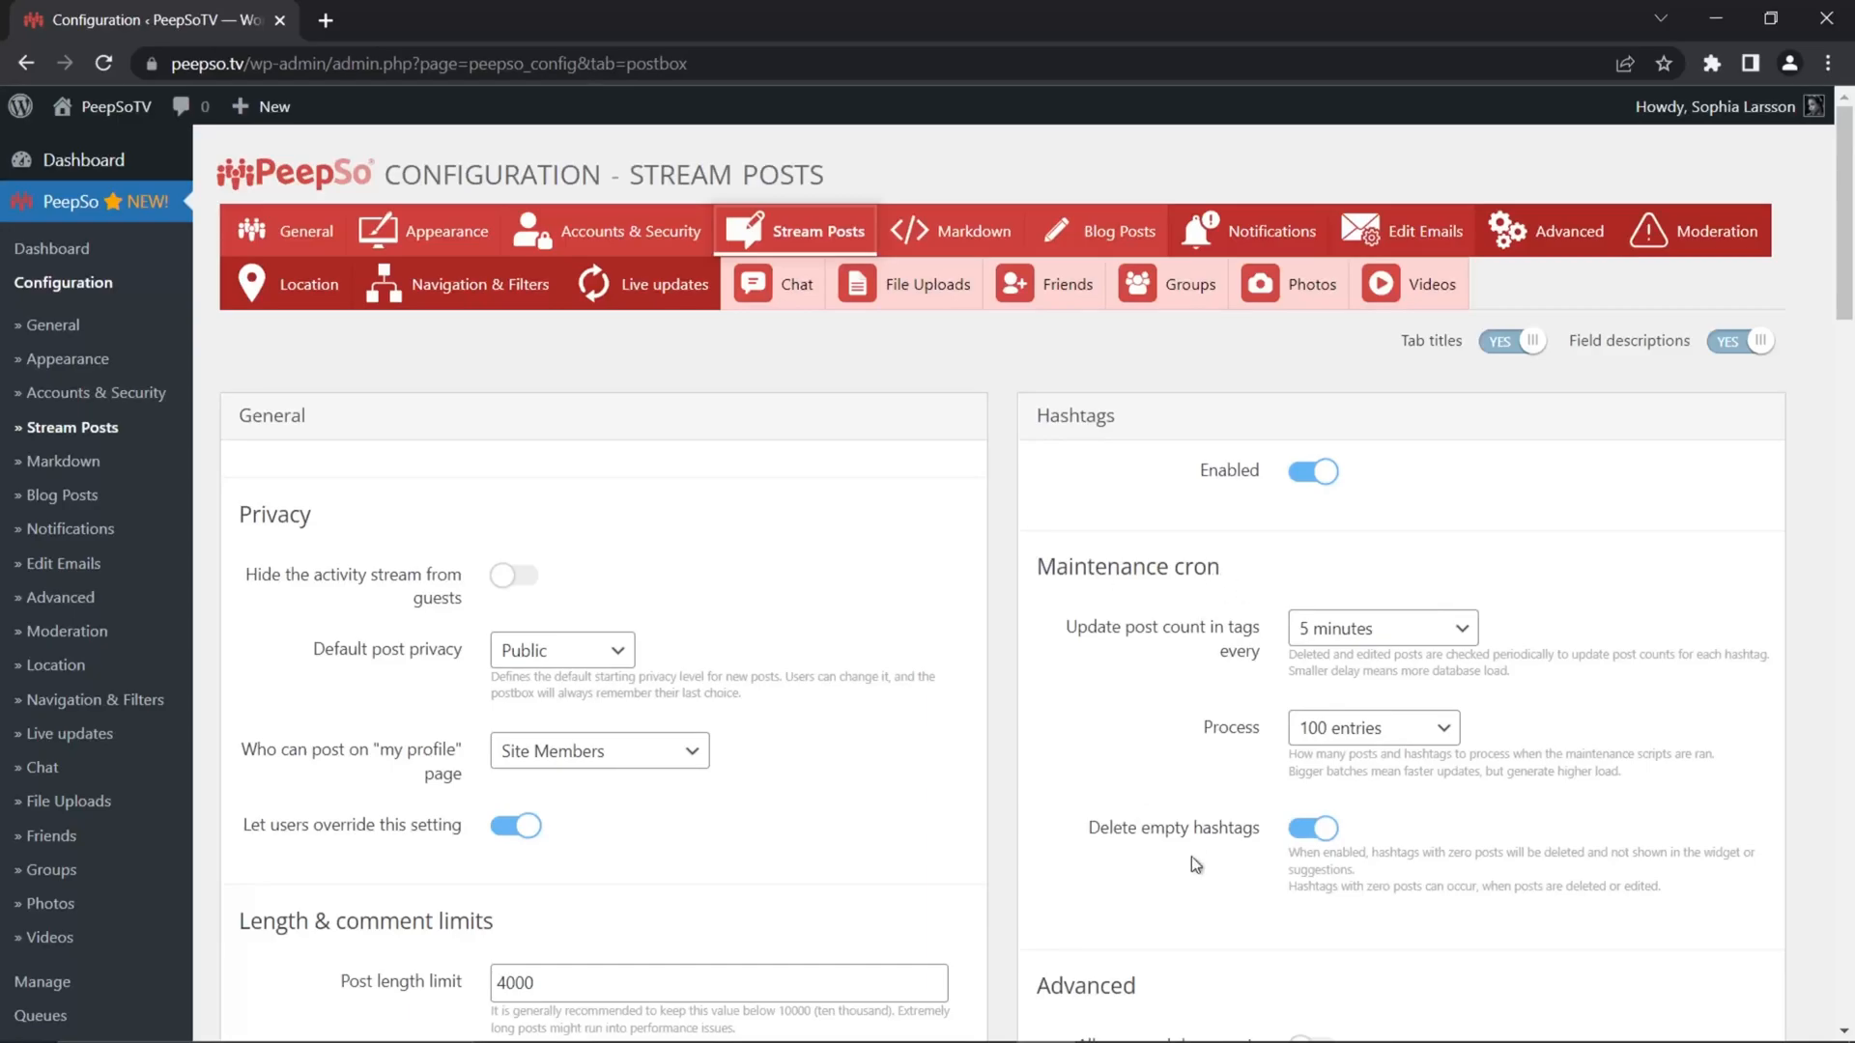
Open the community page in a new tab from the Stream Posts configuration and check the Community Hashtags widget
mouse_move(106, 108)
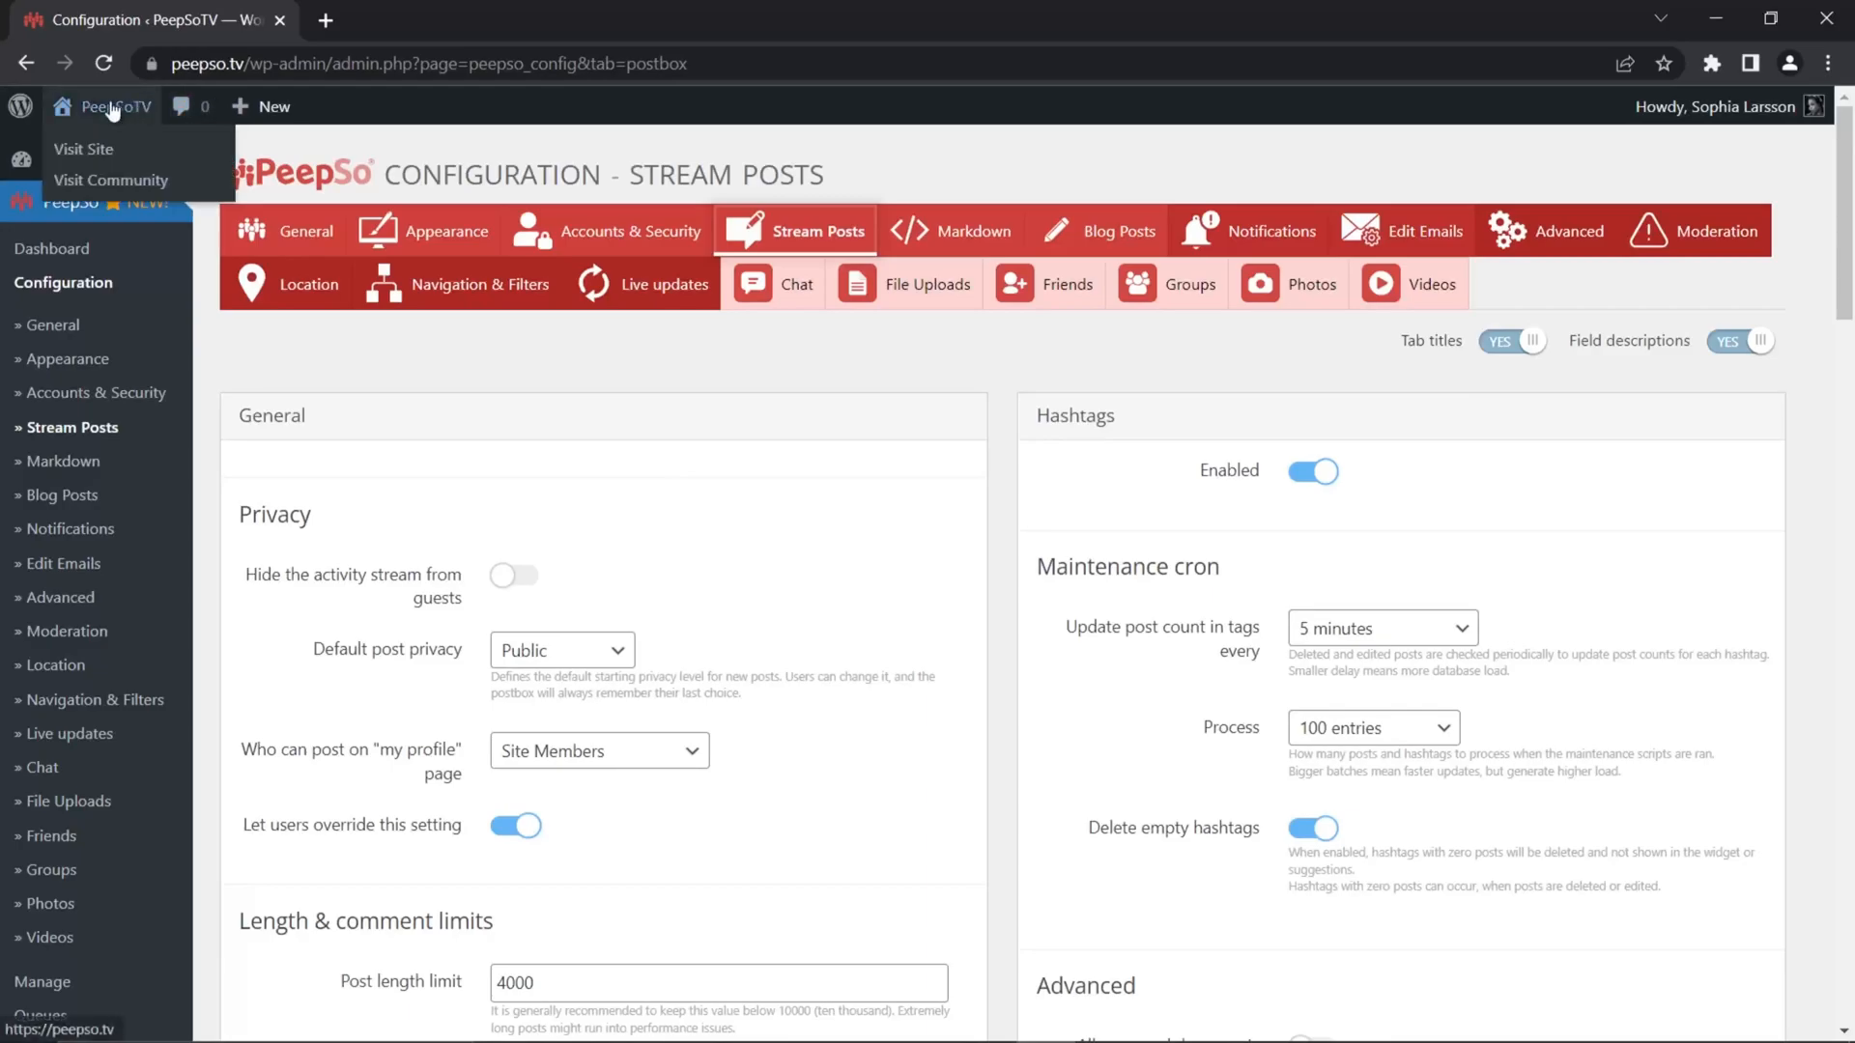
right_click(111, 181)
left_click(163, 199)
left_click(406, 19)
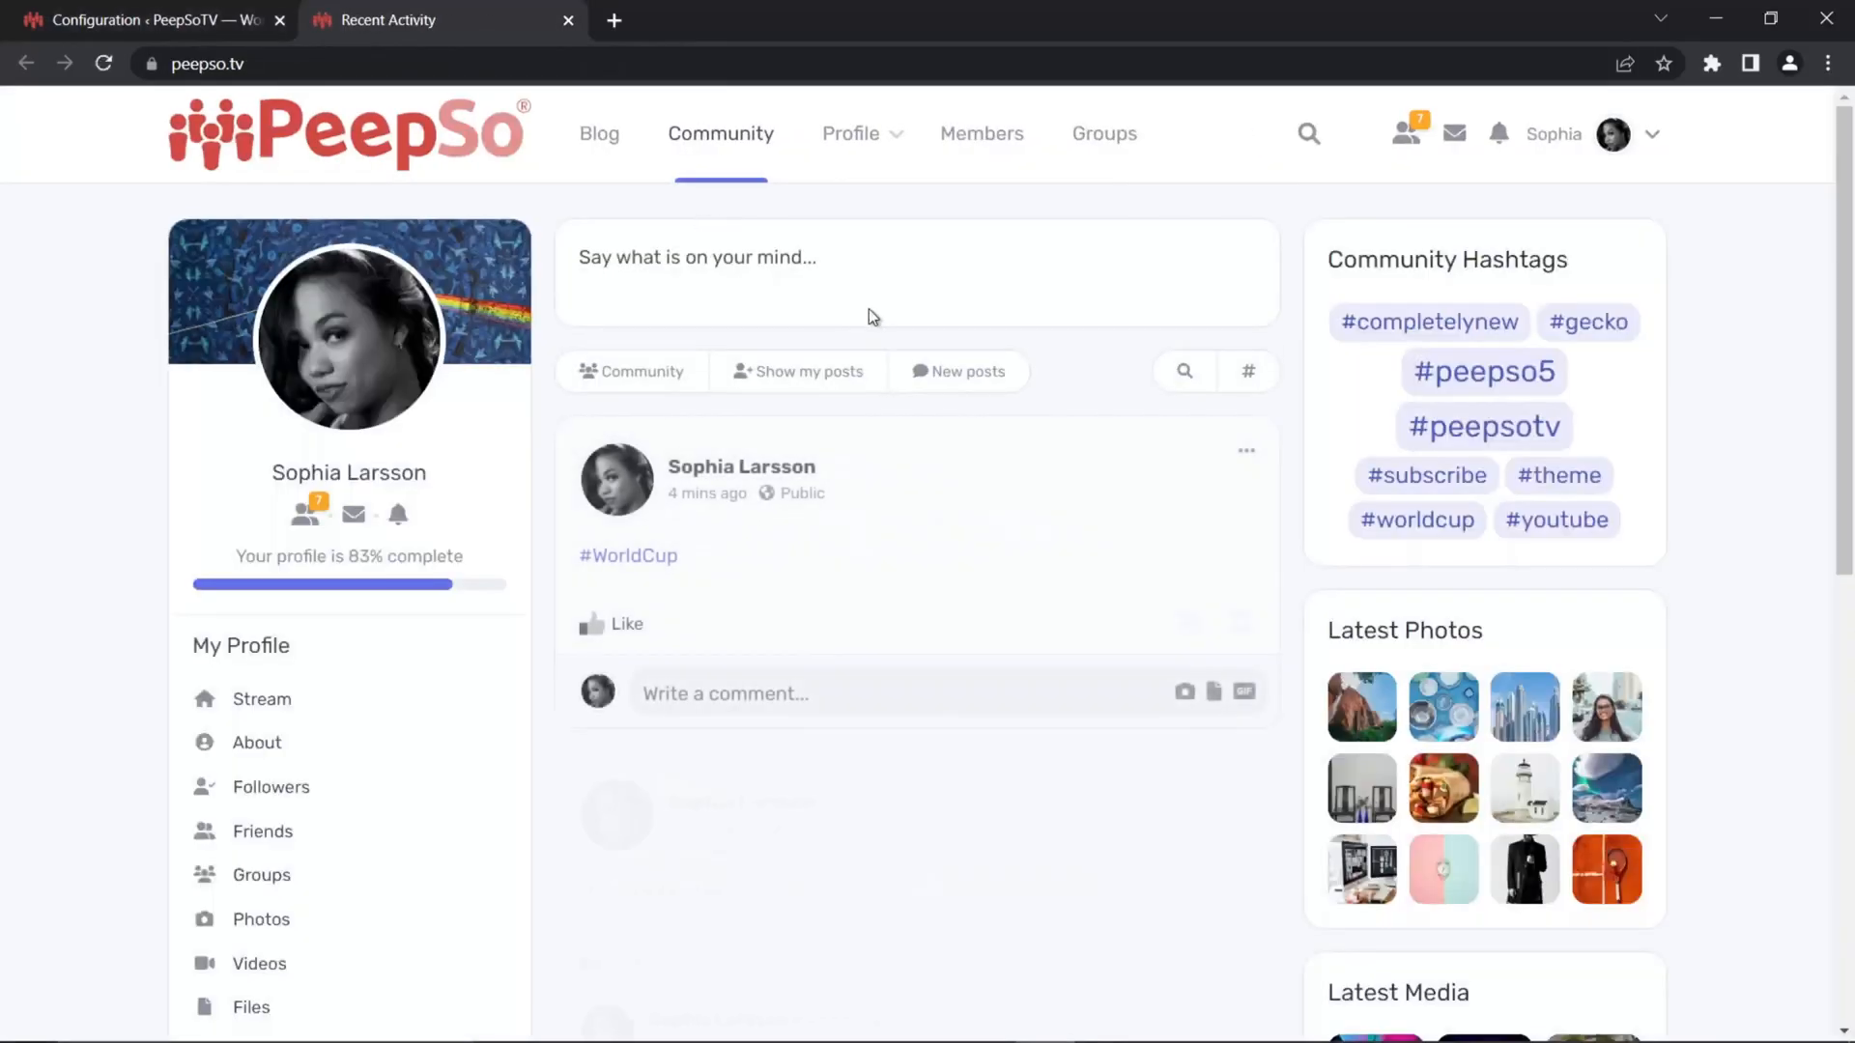
Delete the #CompletelyNew post from the stream and check the Community Hashtags widget
scroll(1173, 396, "down", 3)
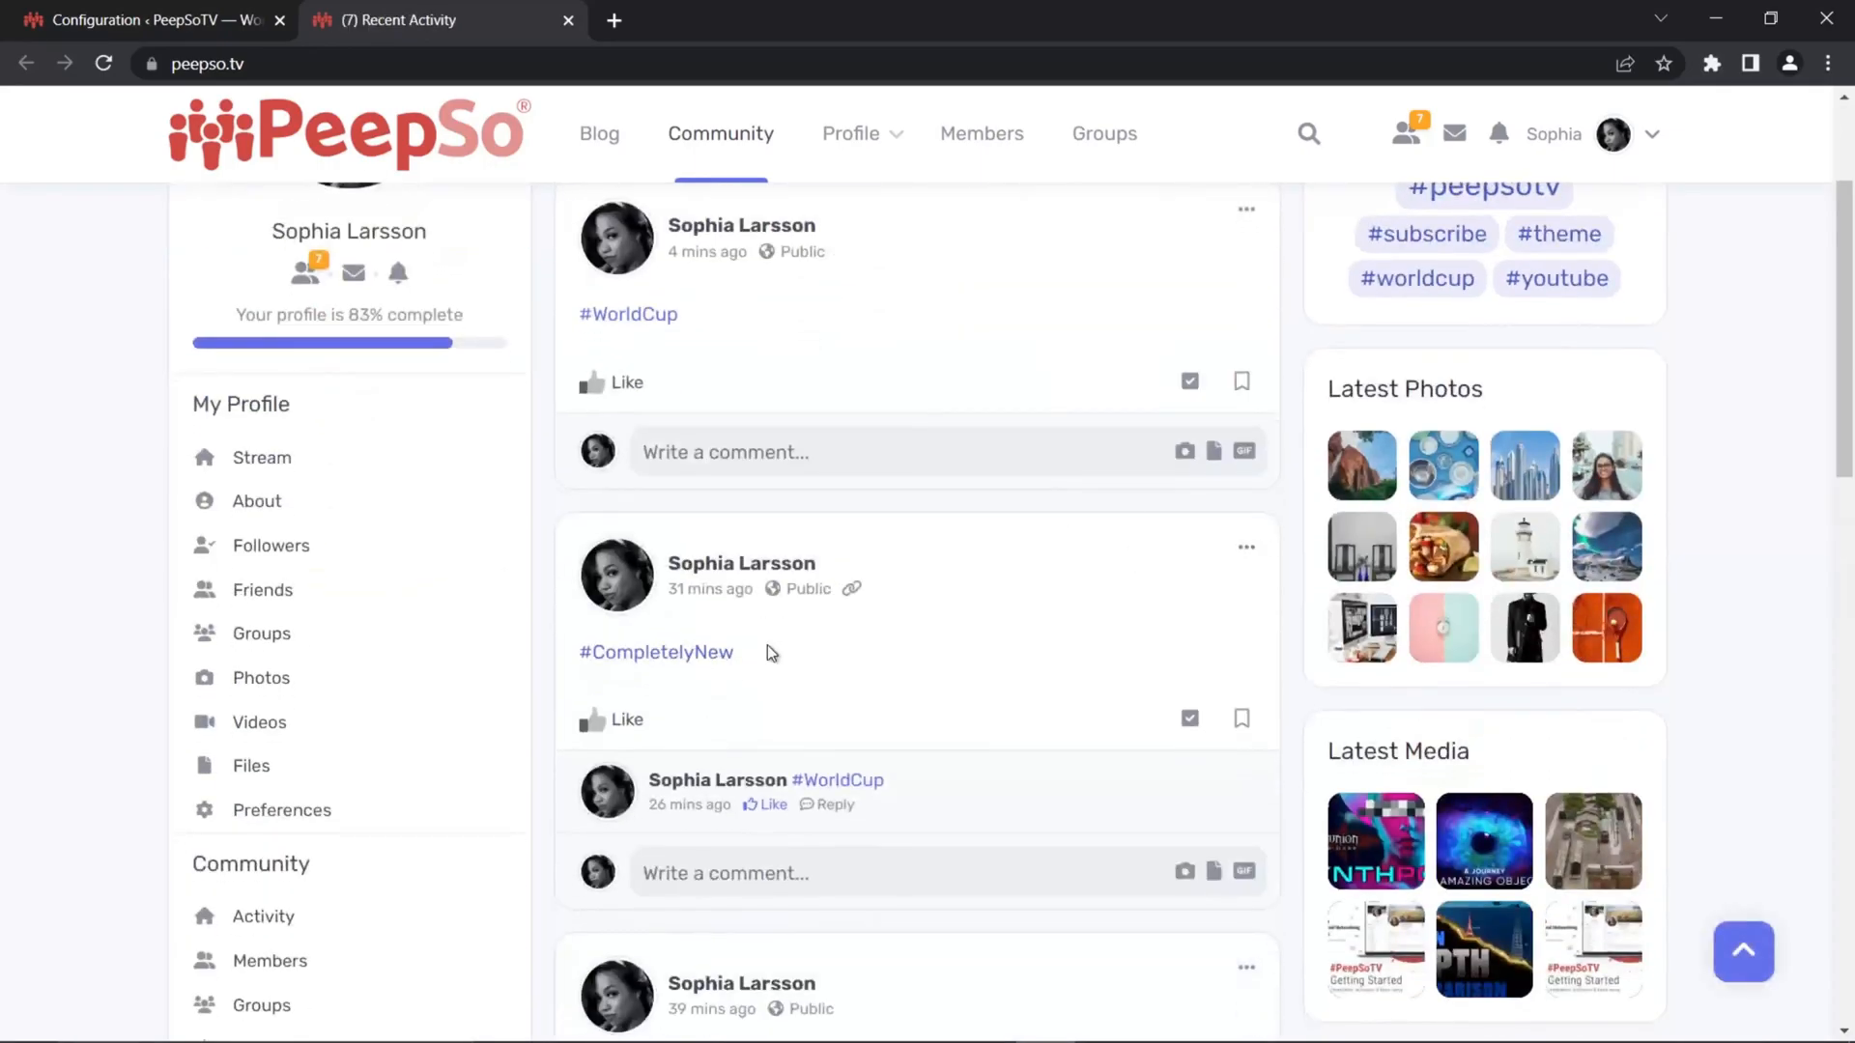
left_click(1246, 547)
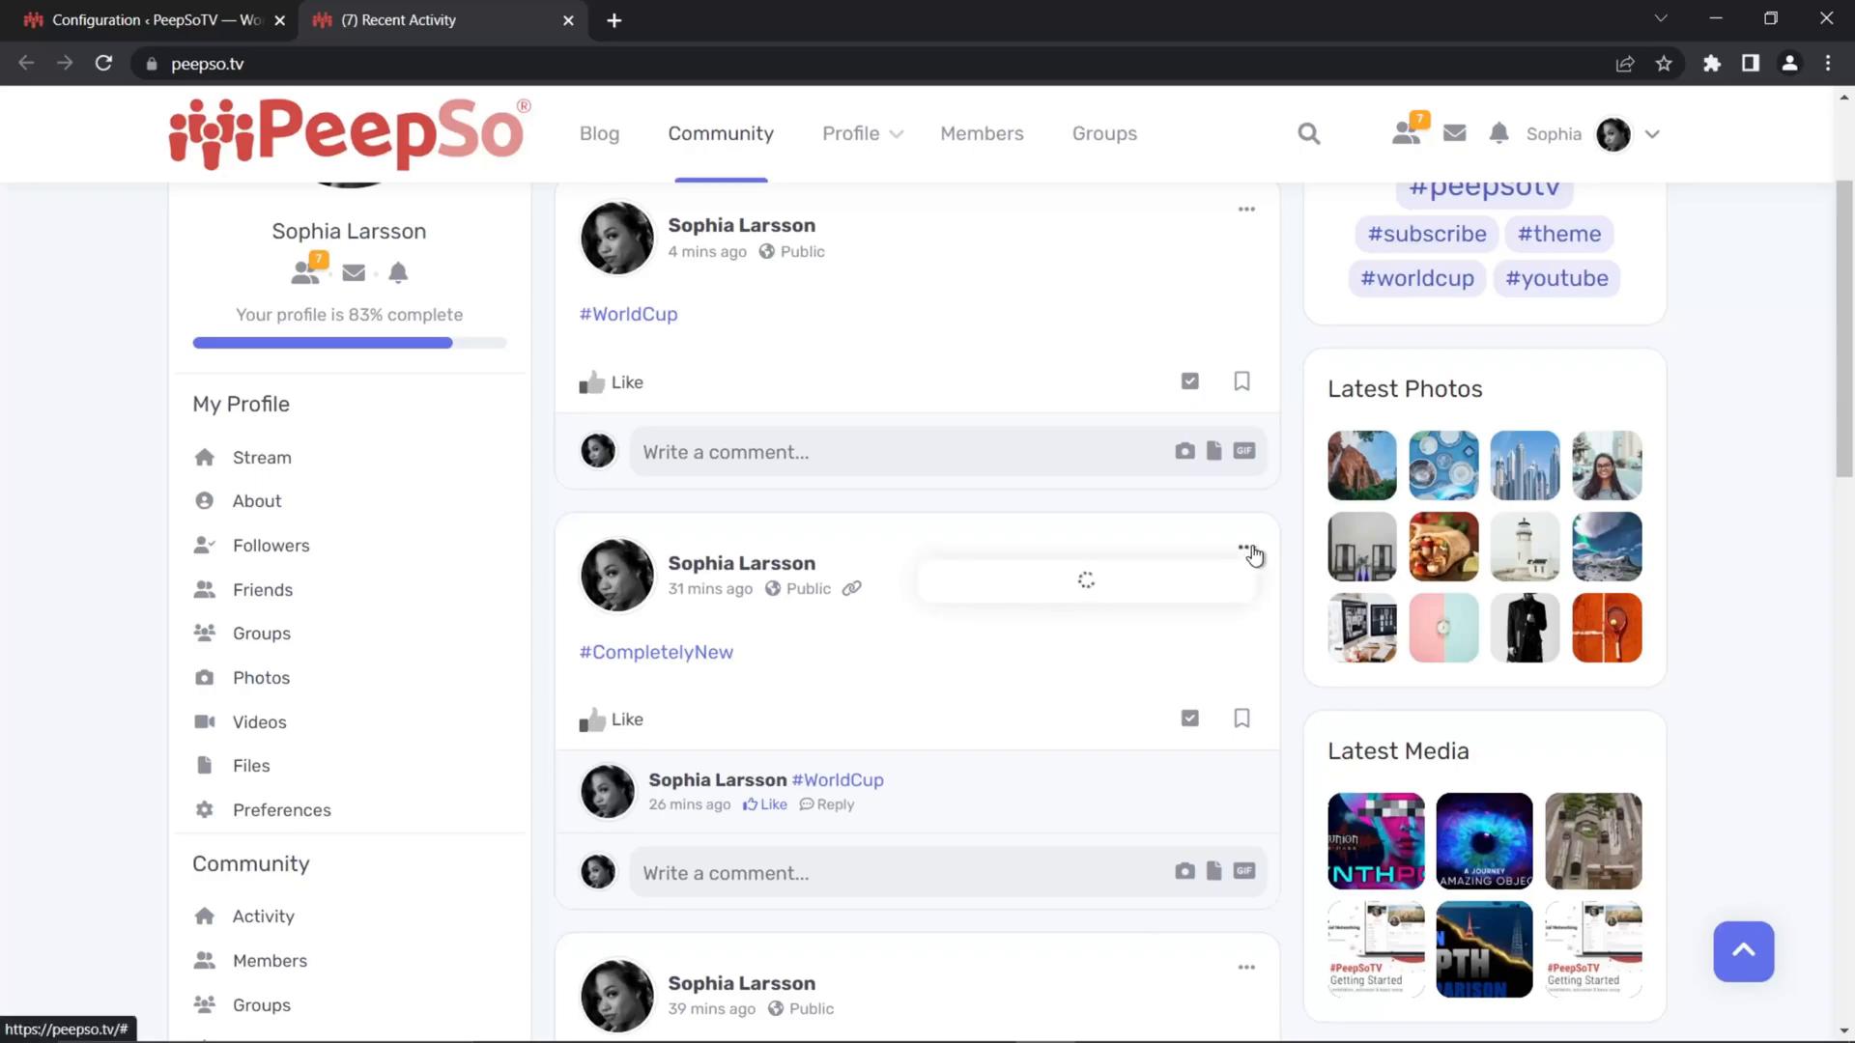
left_click(995, 639)
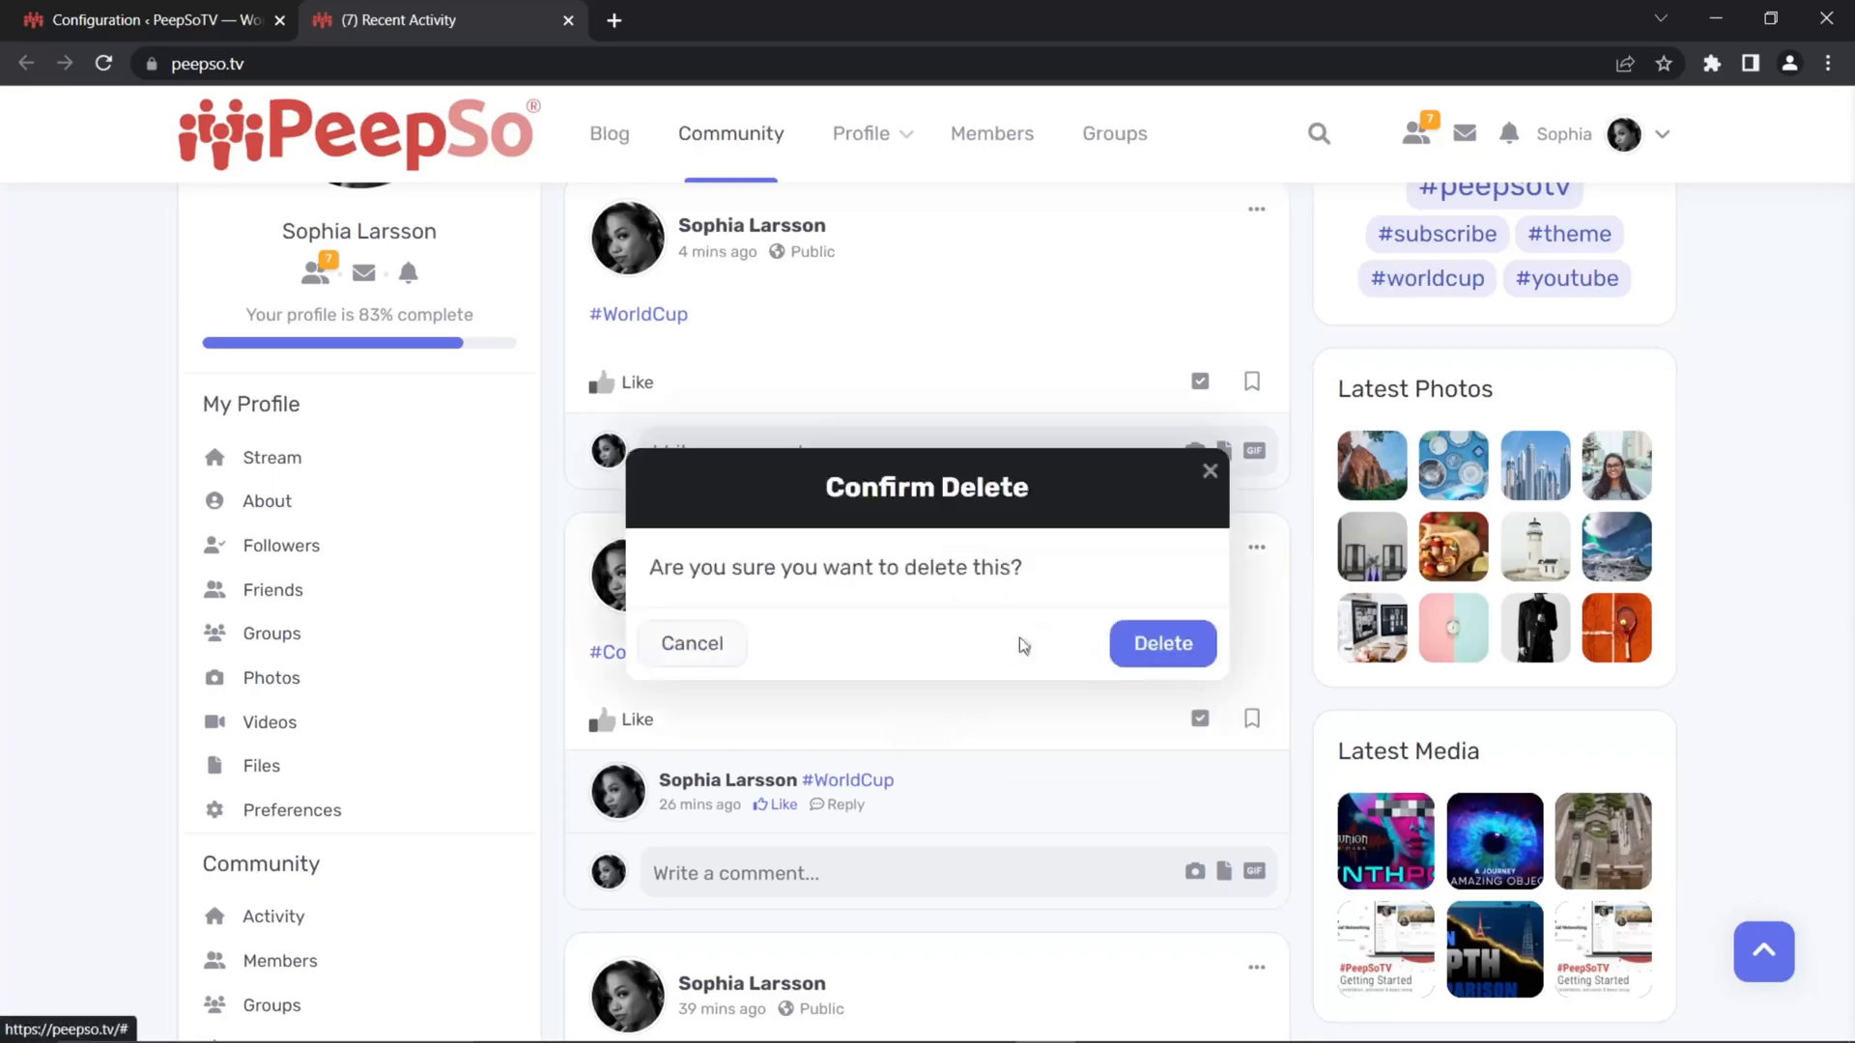
left_click(1167, 645)
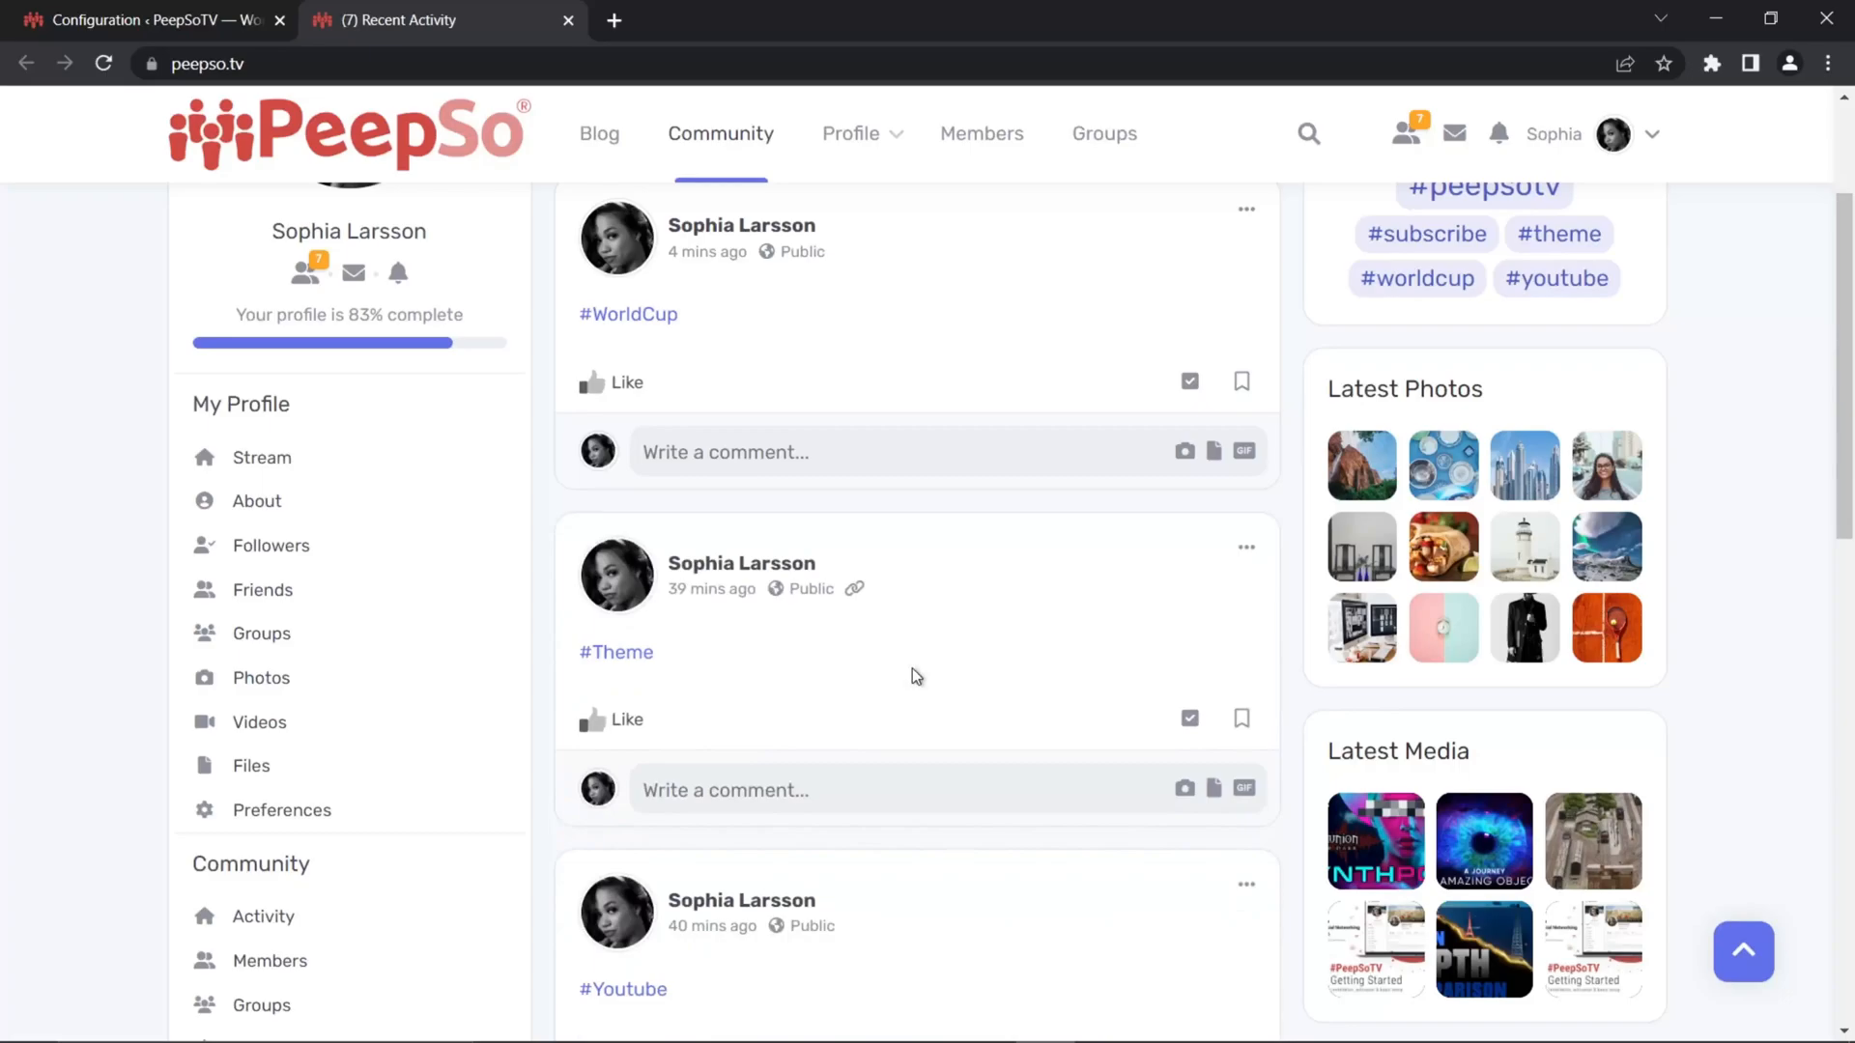
scroll(1085, 466, "up", 3)
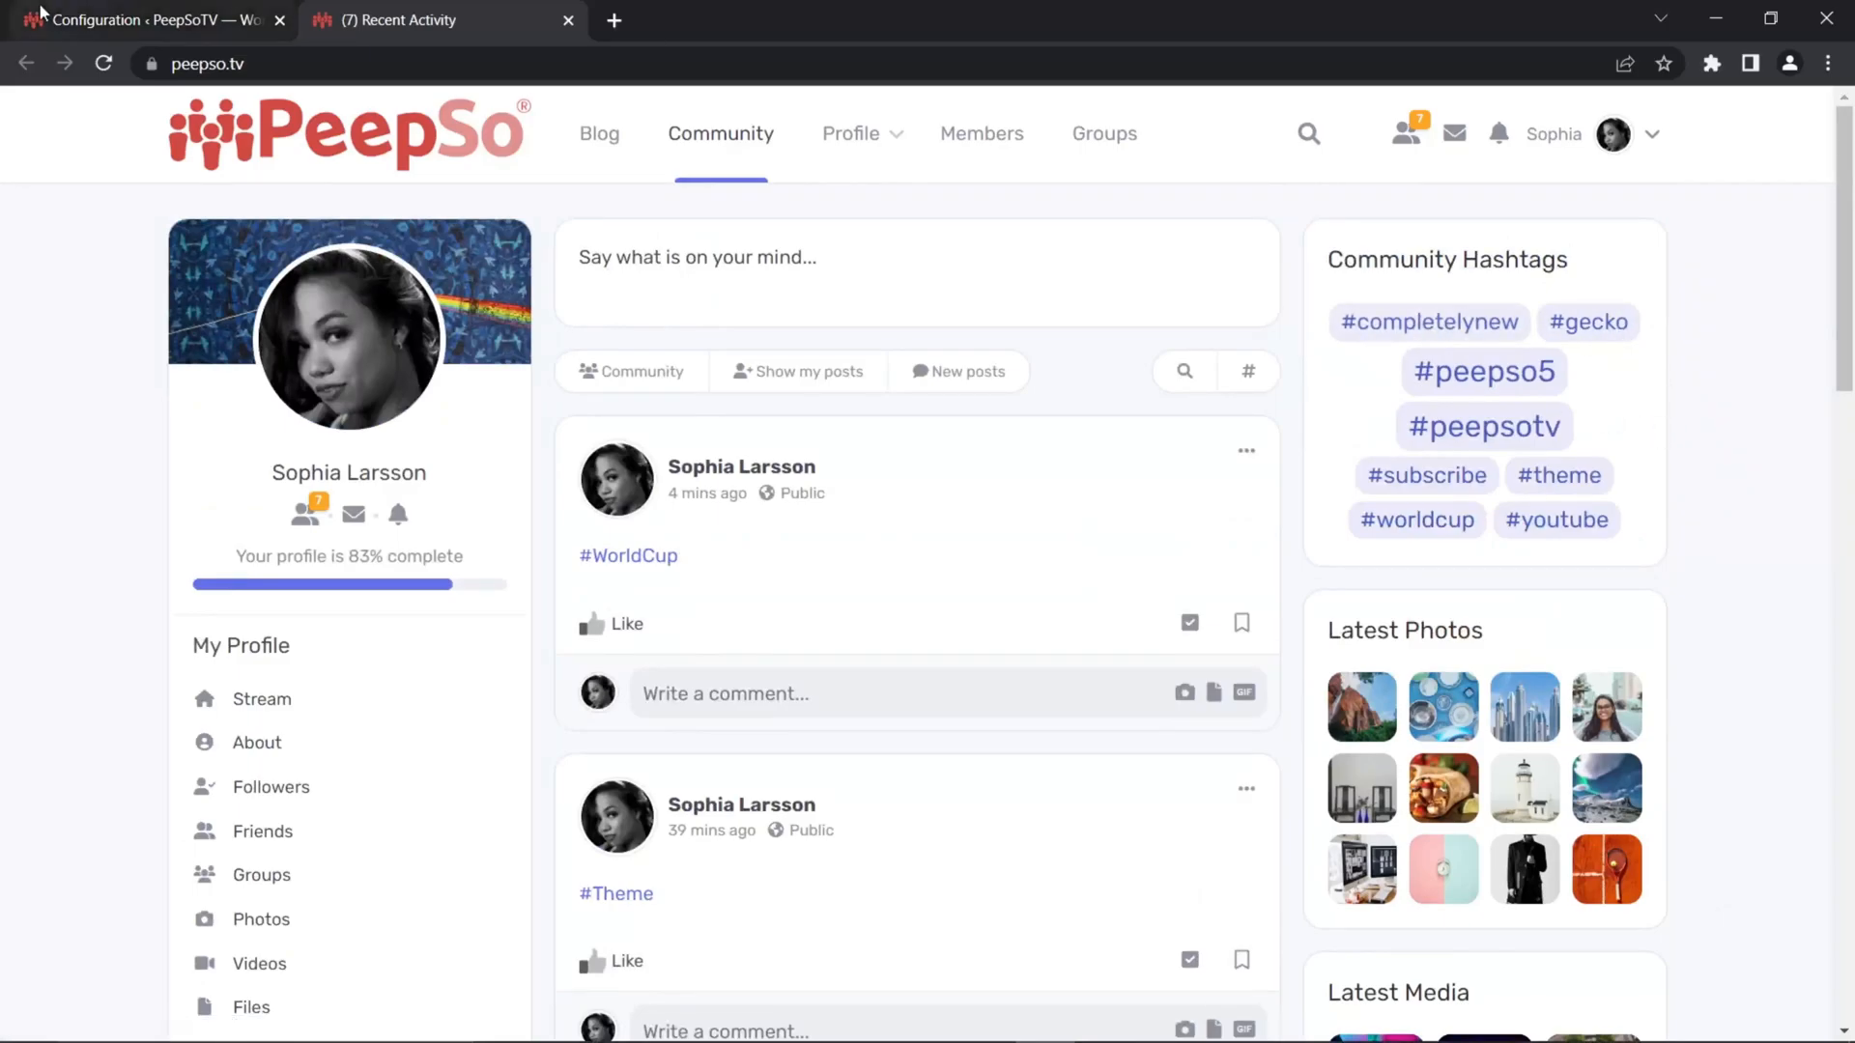
Turn on Allow non-alphanumeric hashtags in the advanced hashtag settings of the Stream Posts configuration
left_click(97, 19)
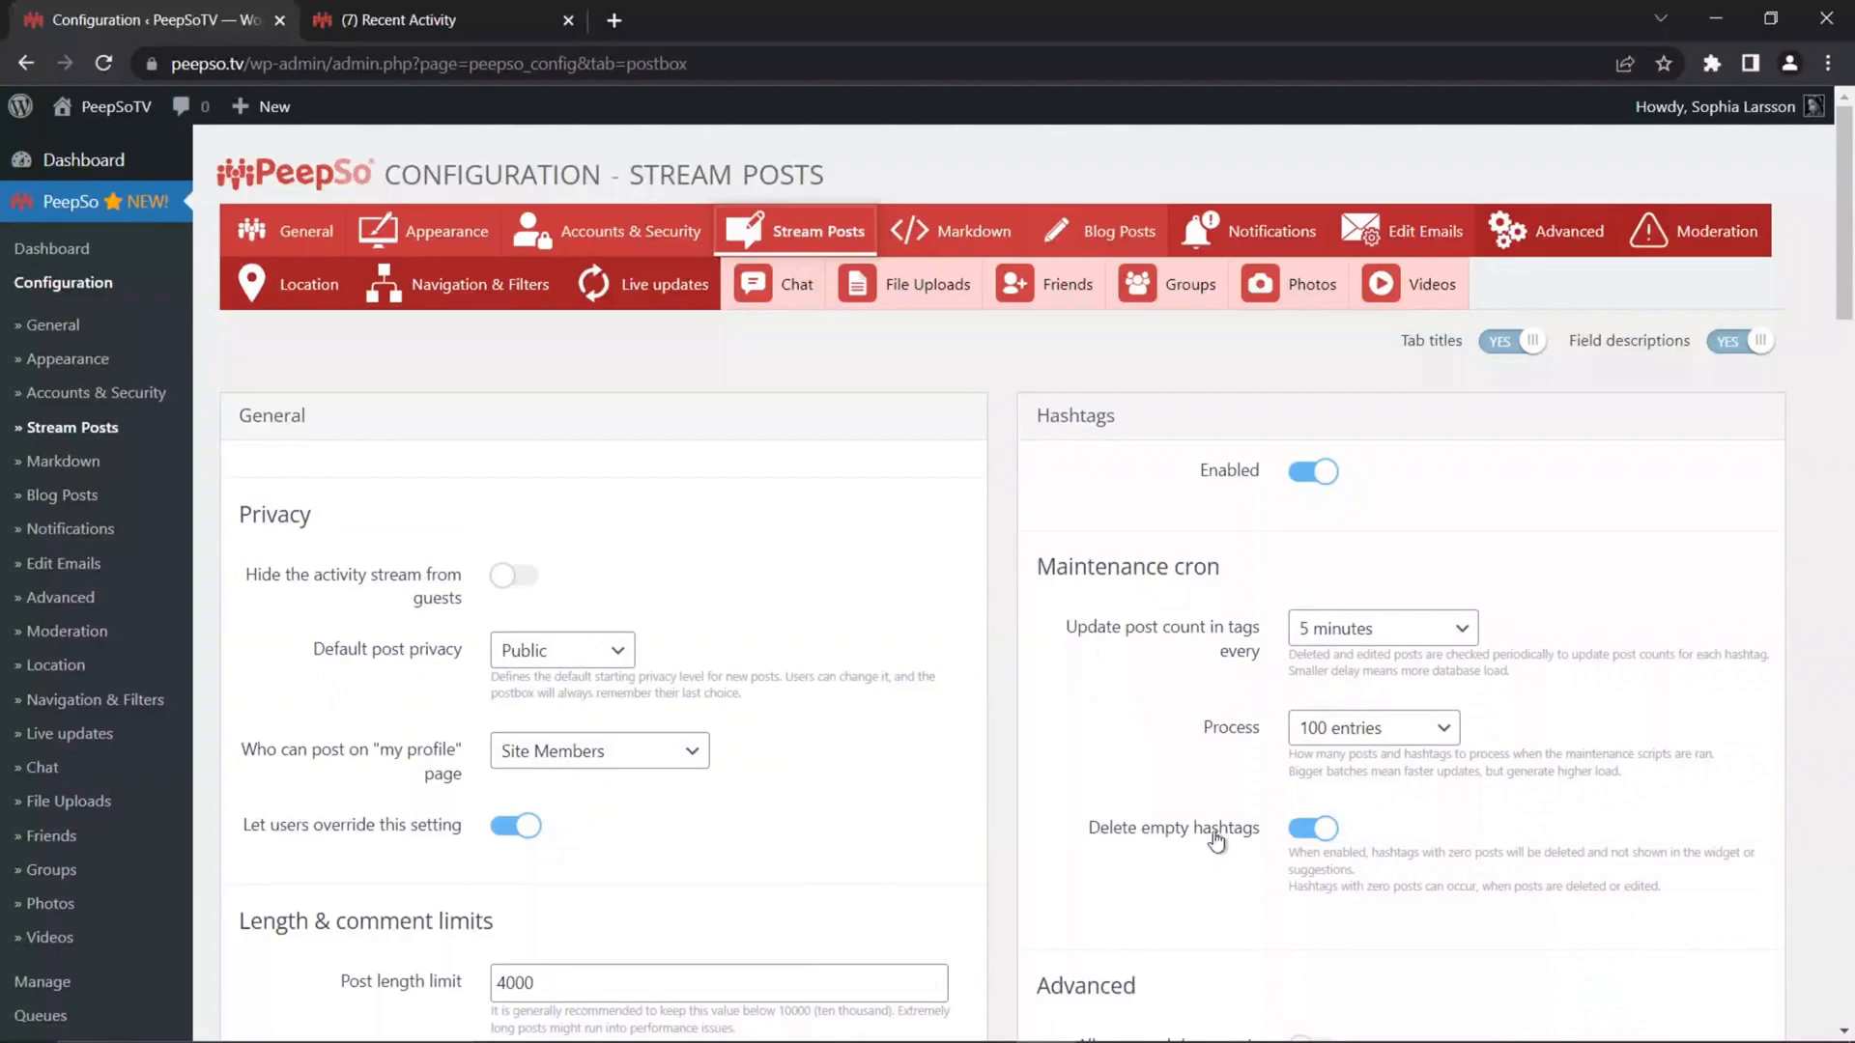
scroll(1227, 726, "down", 2)
scroll(1227, 726, "down", 6)
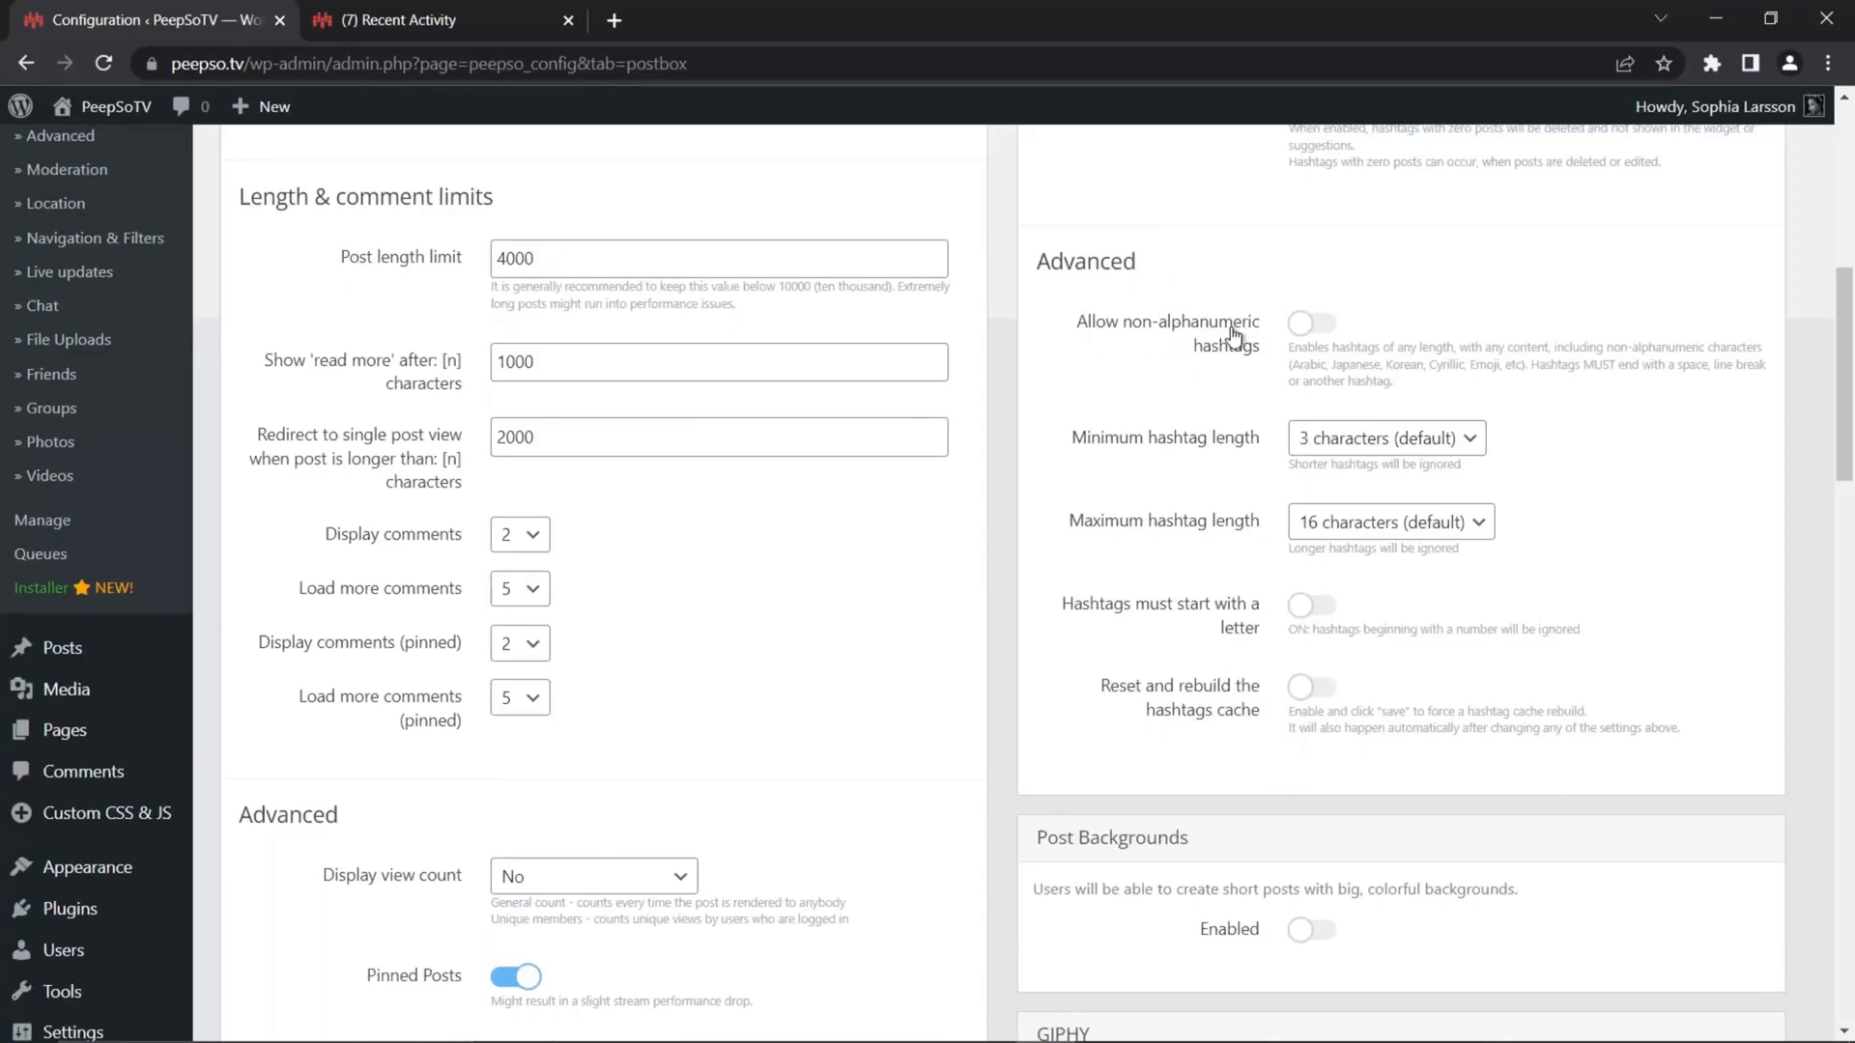
left_click(1228, 359)
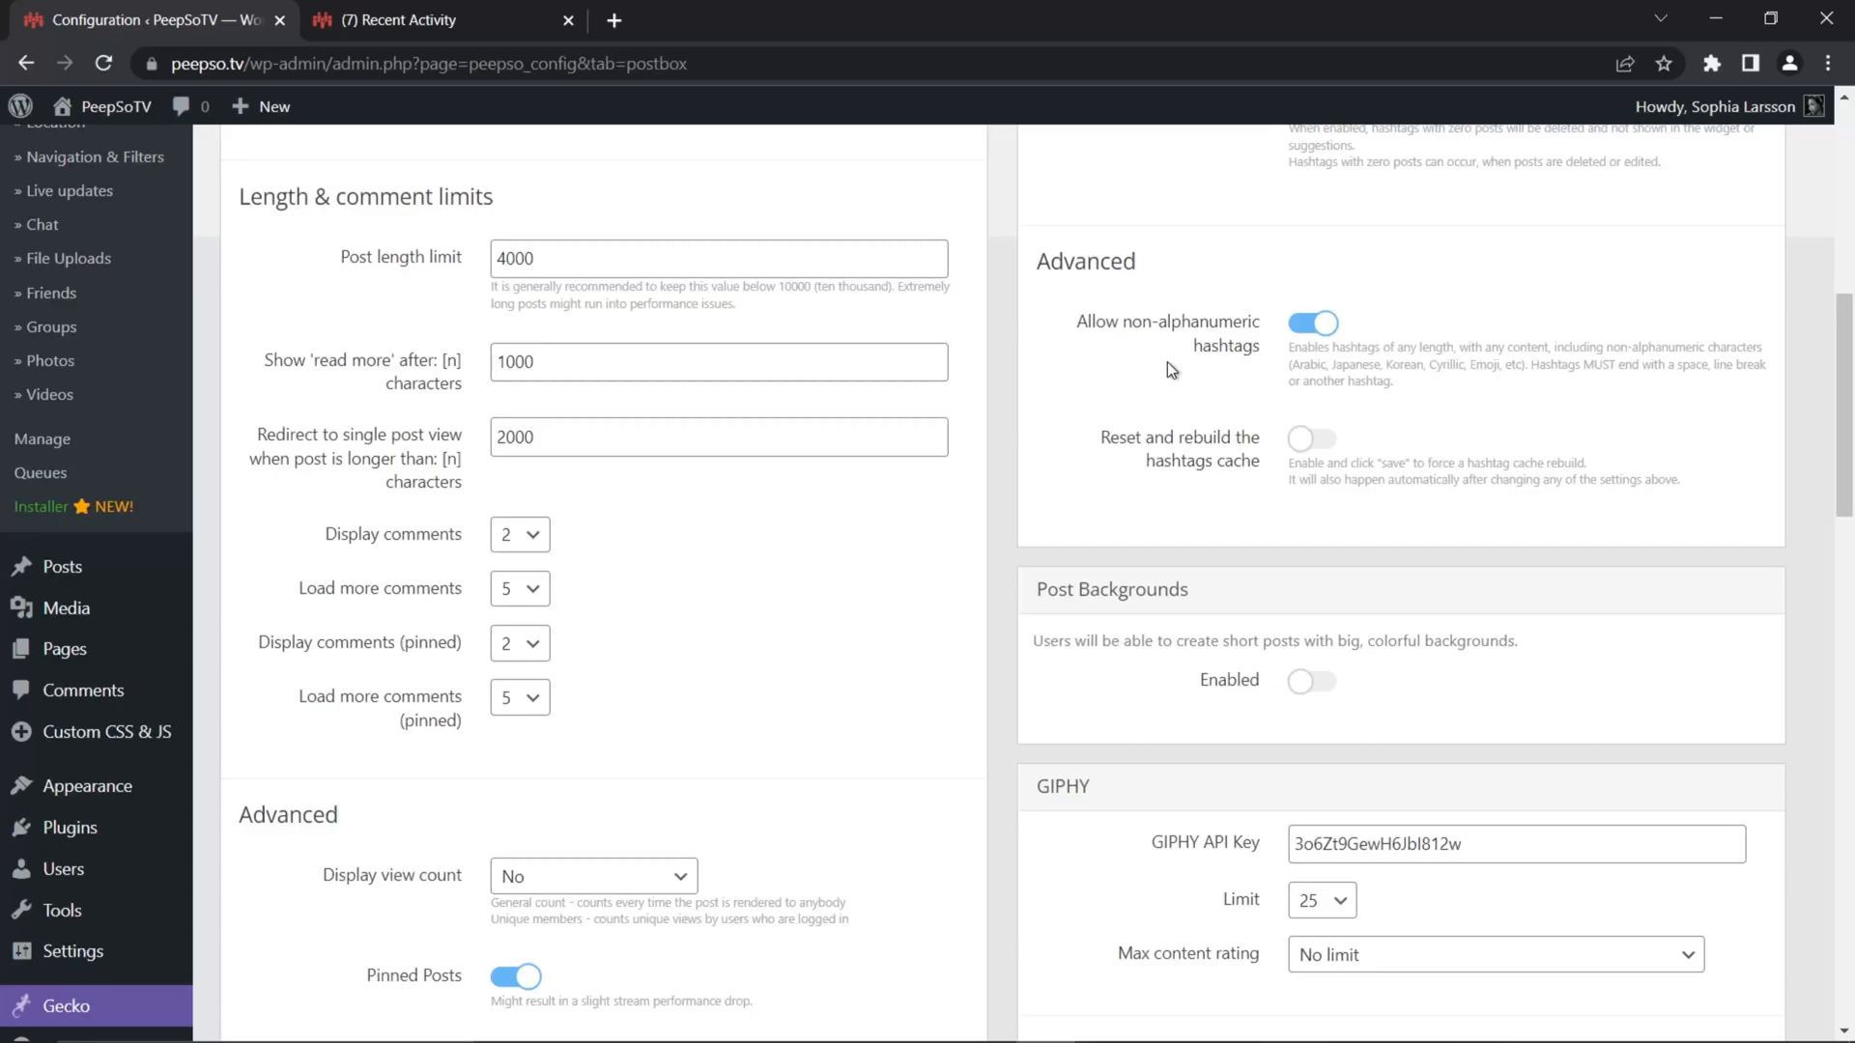
Compare the advanced hashtag options with Allow non-alphanumeric hashtags off and on, and read the option's description
left_click(1304, 325)
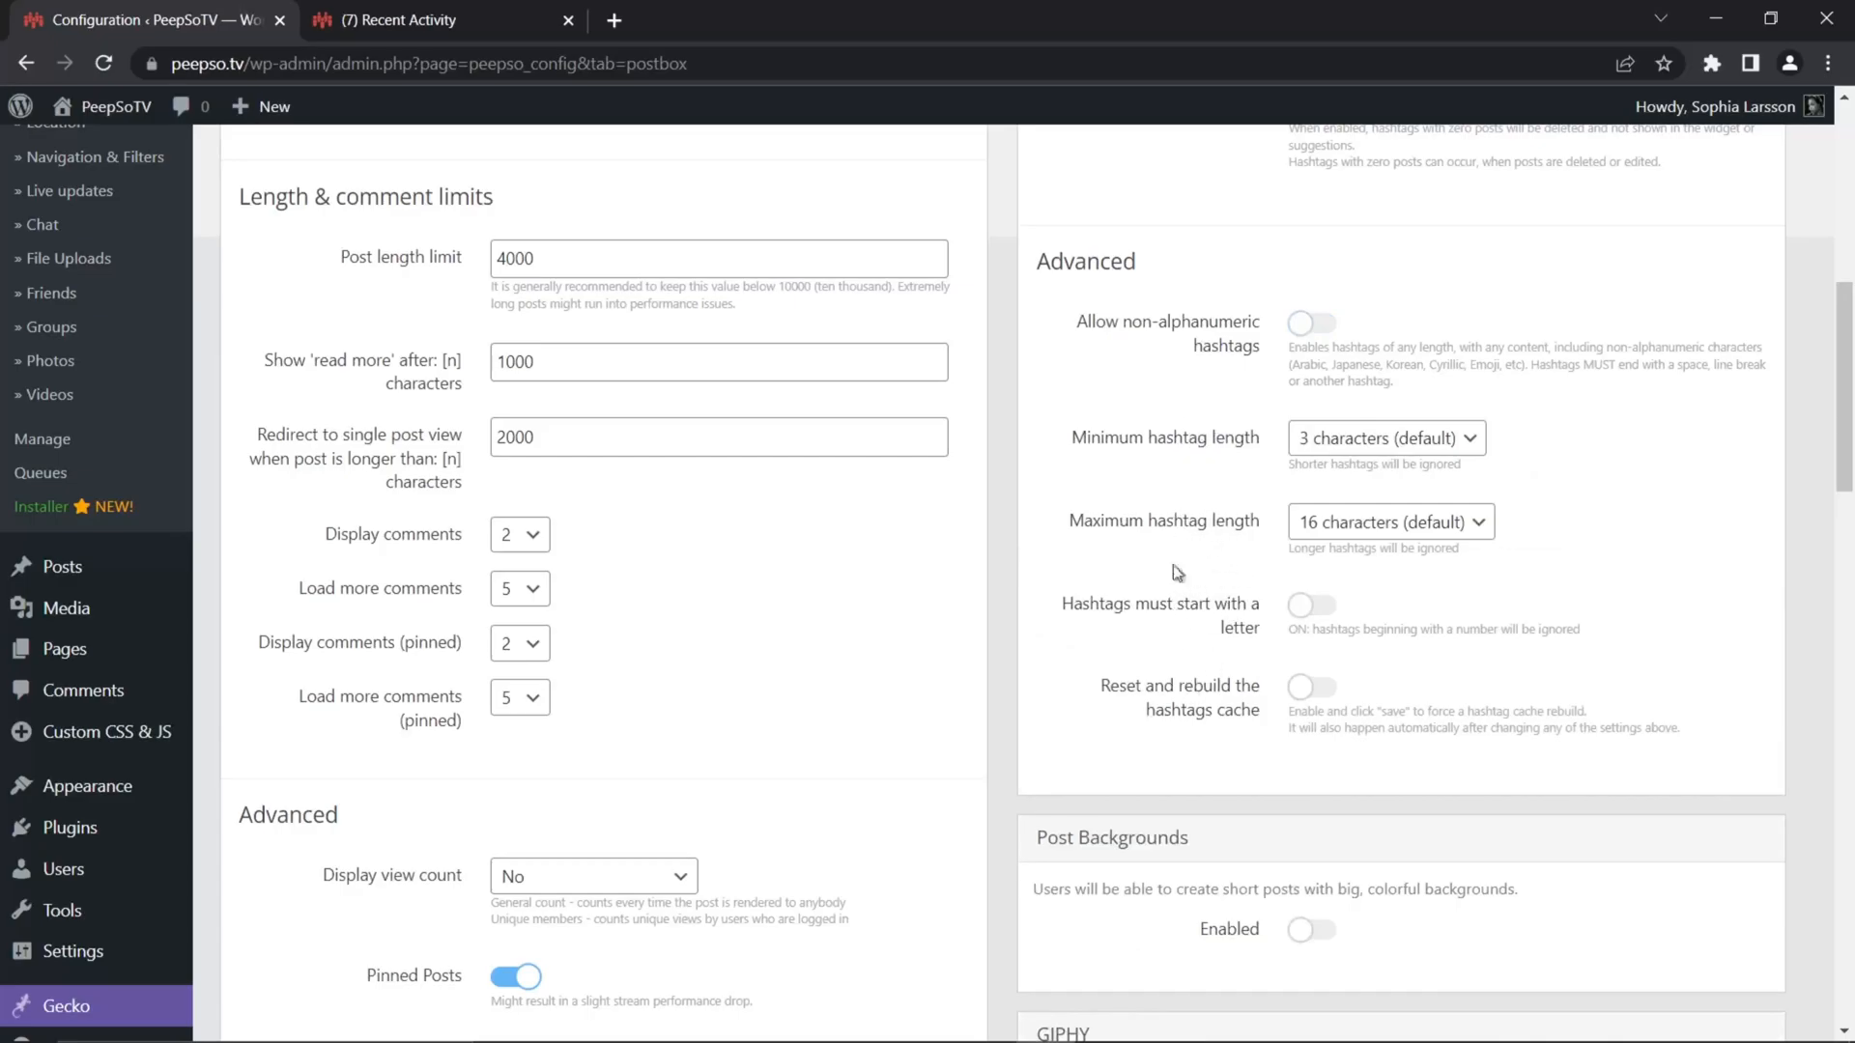
left_click(1295, 322)
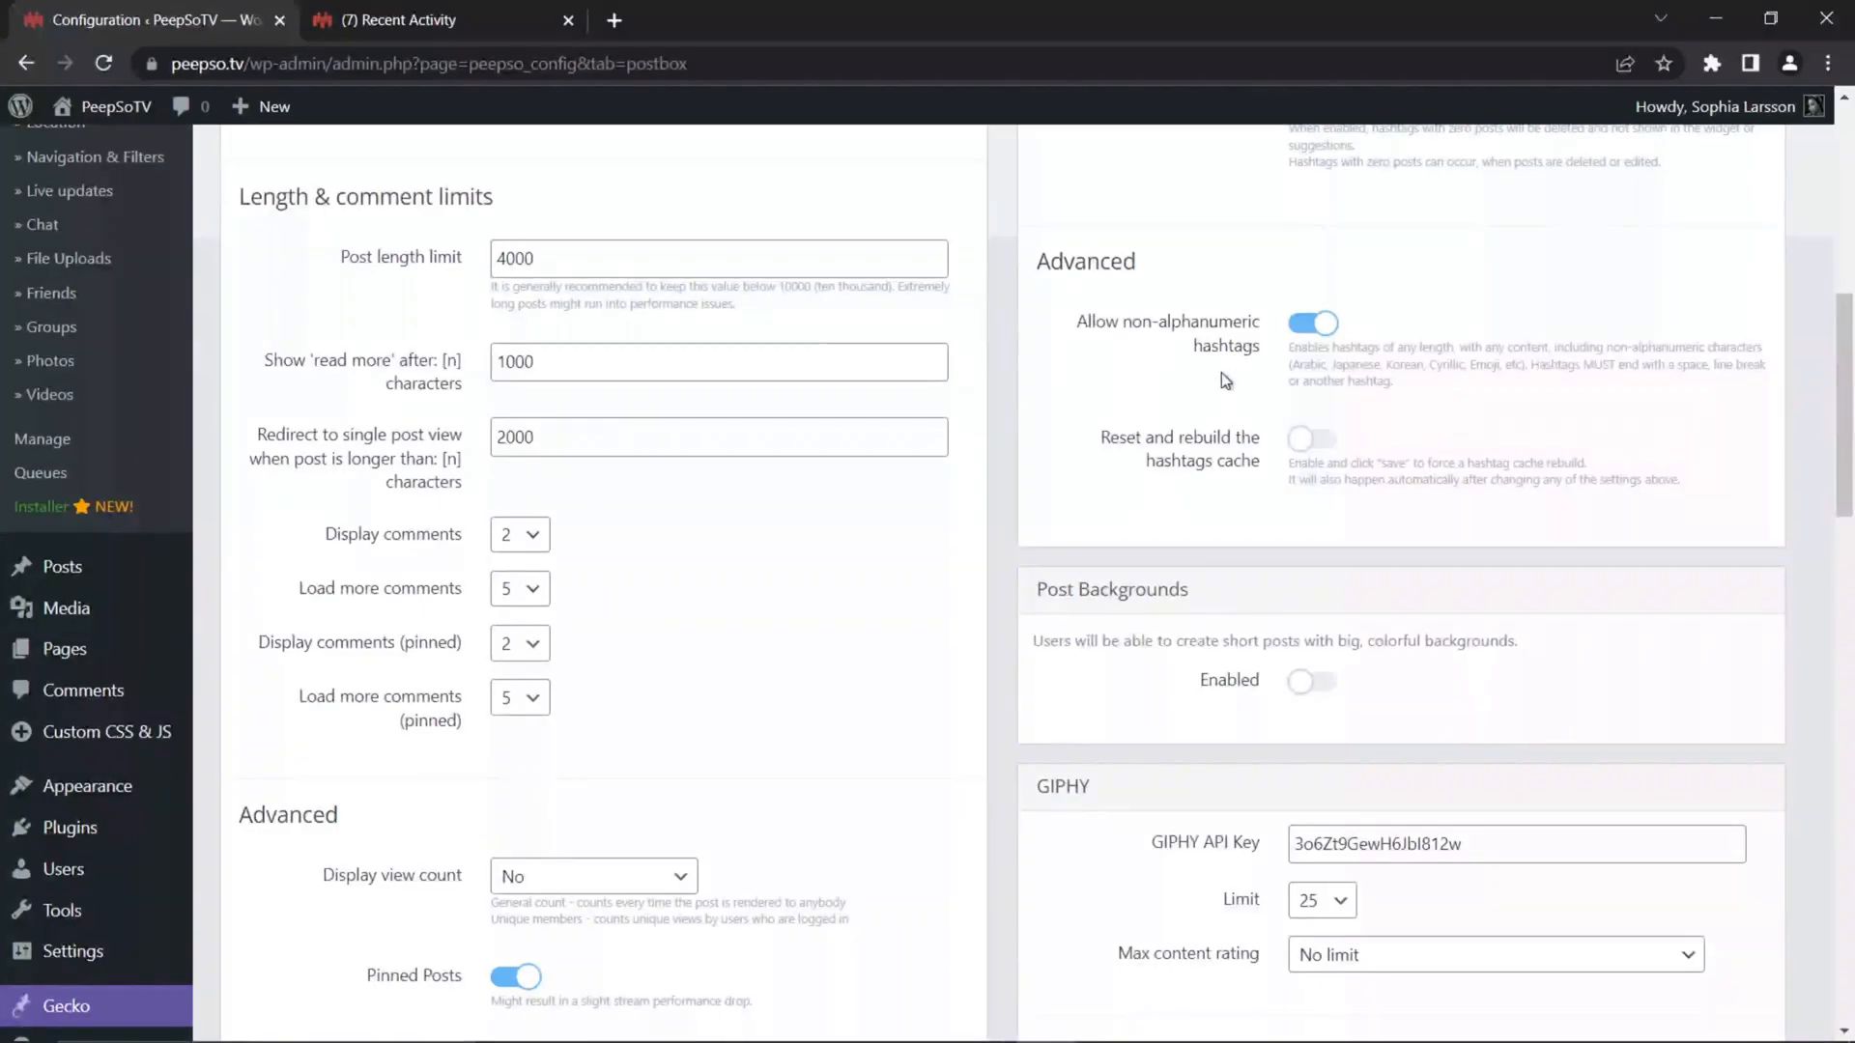
left_click_drag(1399, 384, 1288, 357)
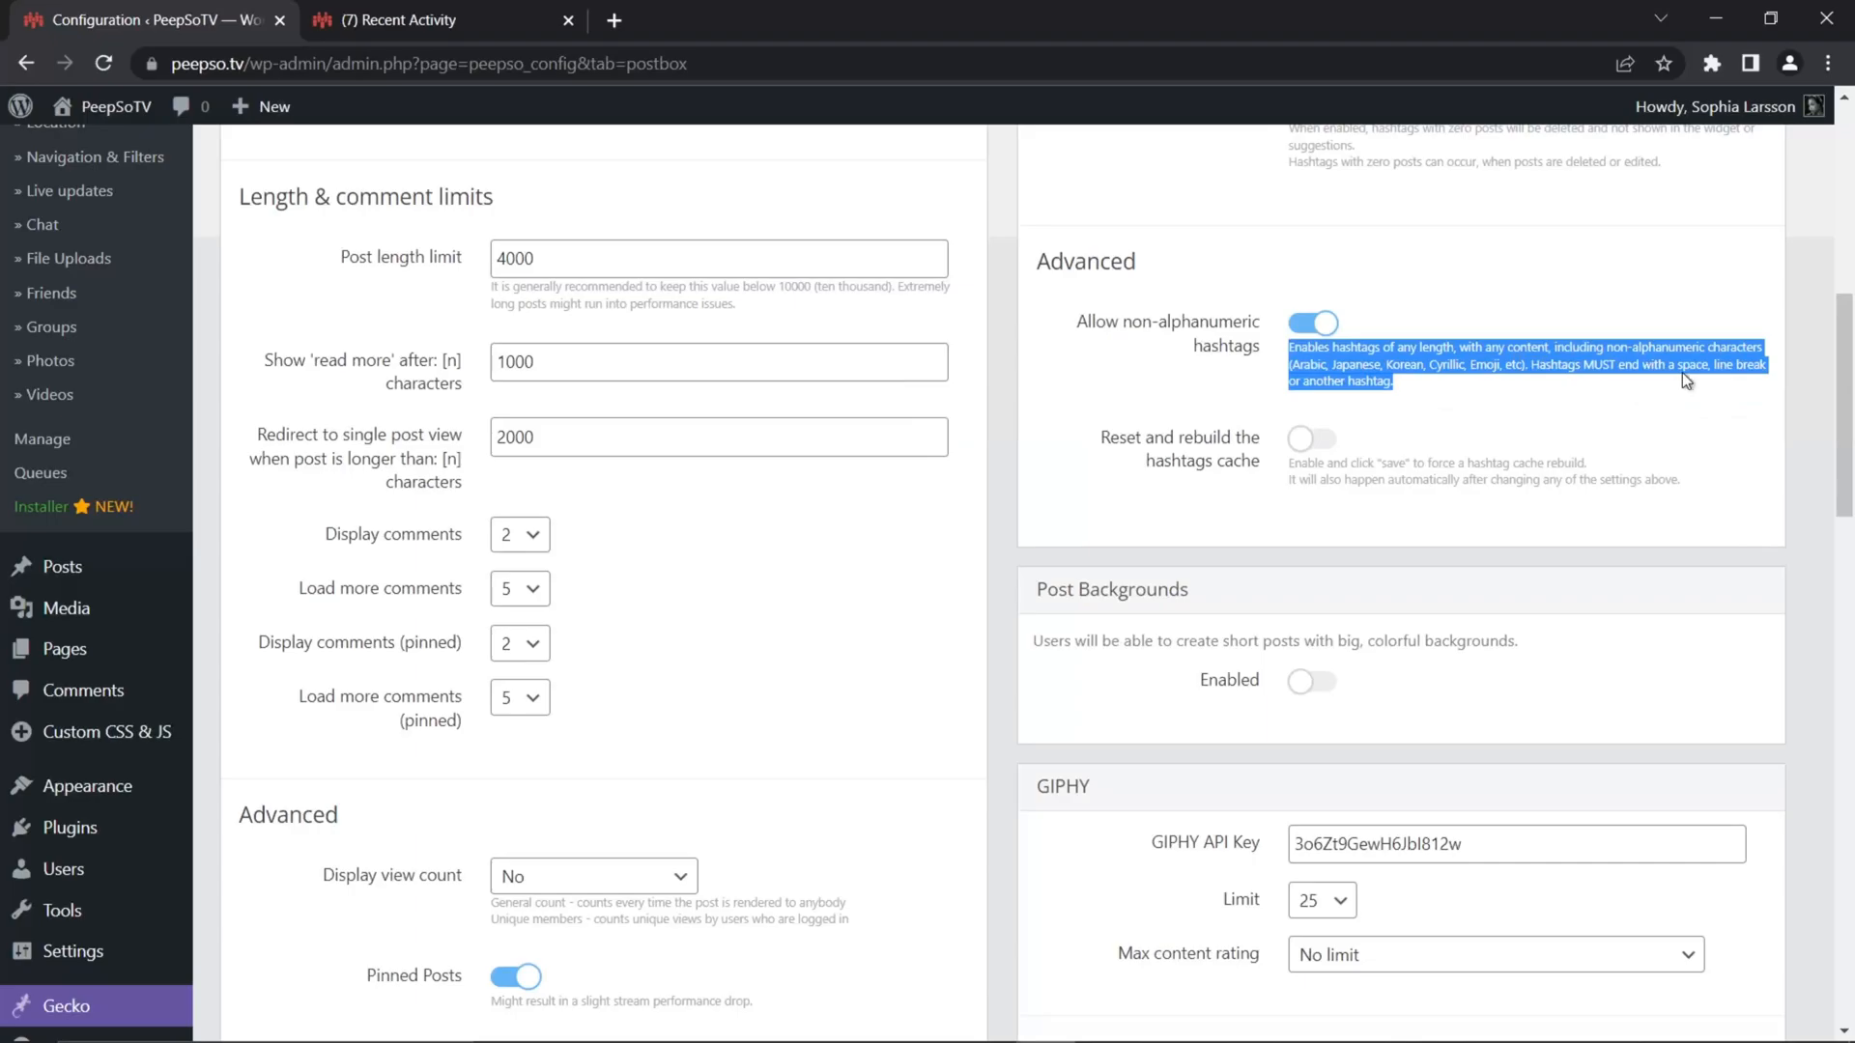
left_click(1422, 386)
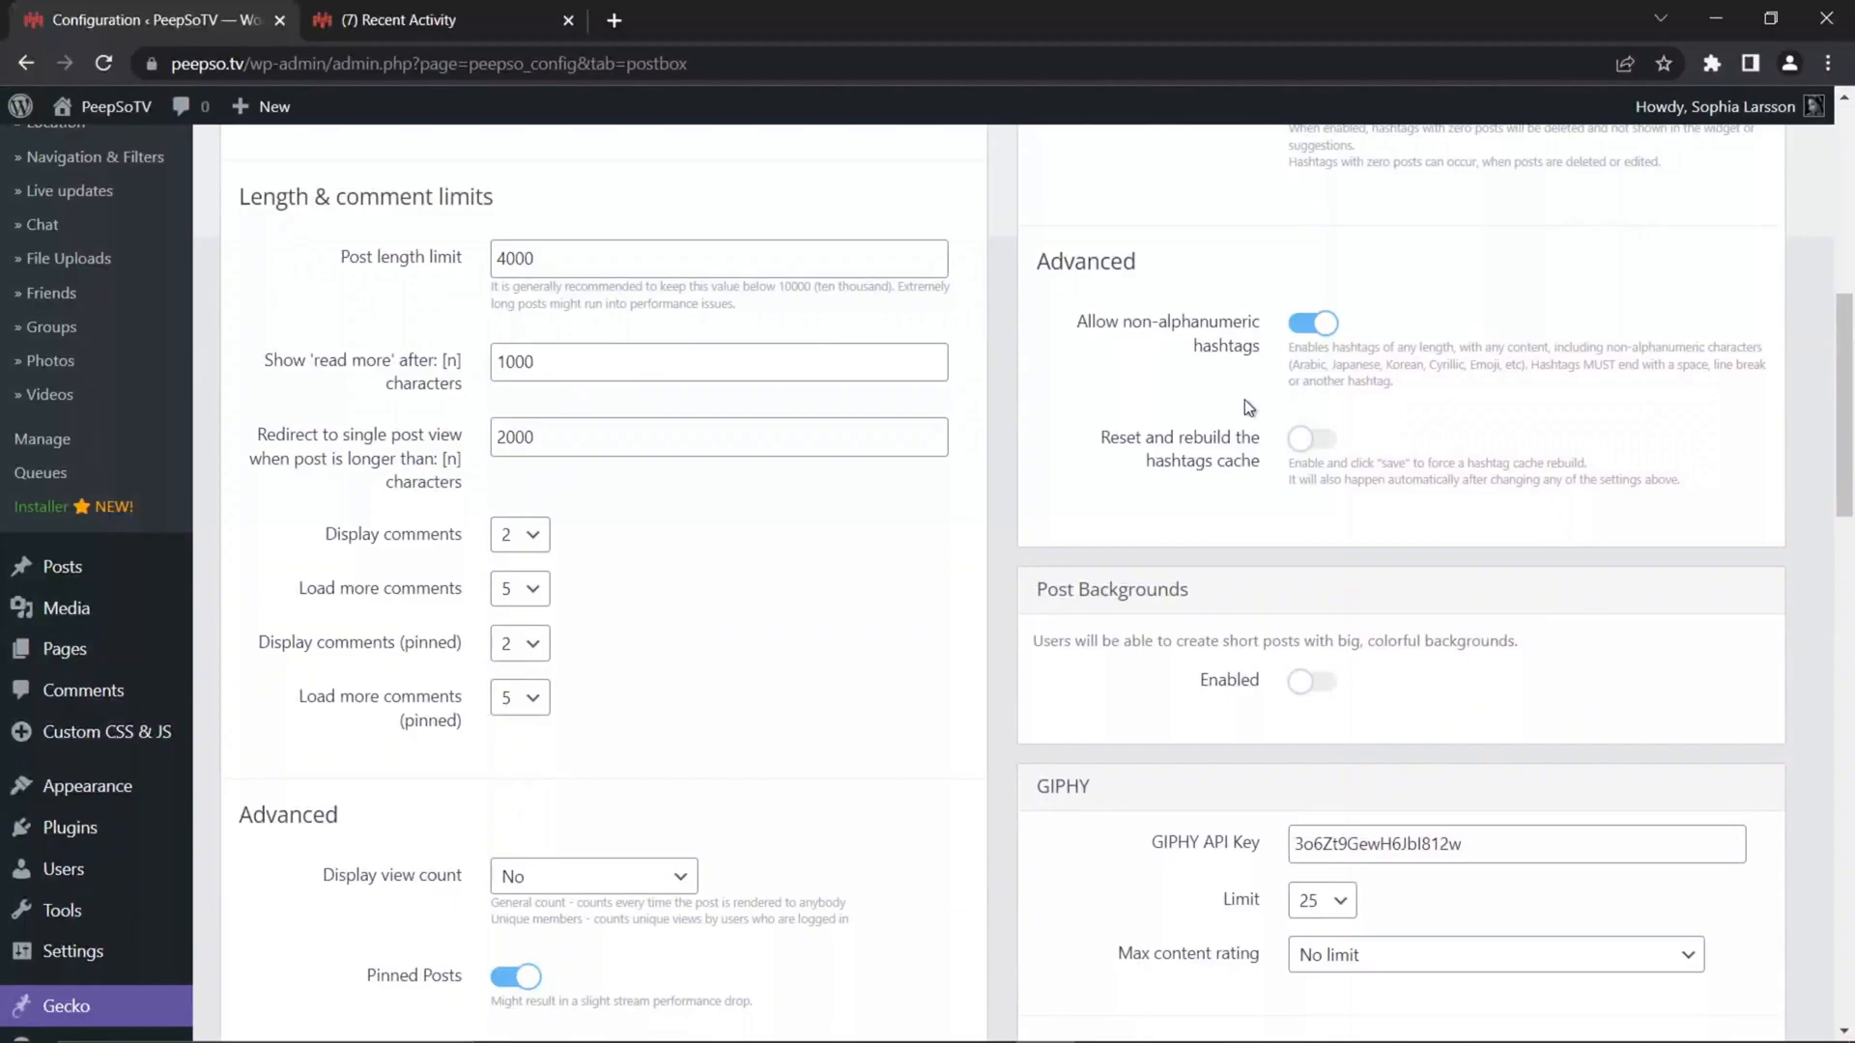
Review the supported scripts in the Allow non-alphanumeric hashtags description and turn the option off
left_click(1181, 317)
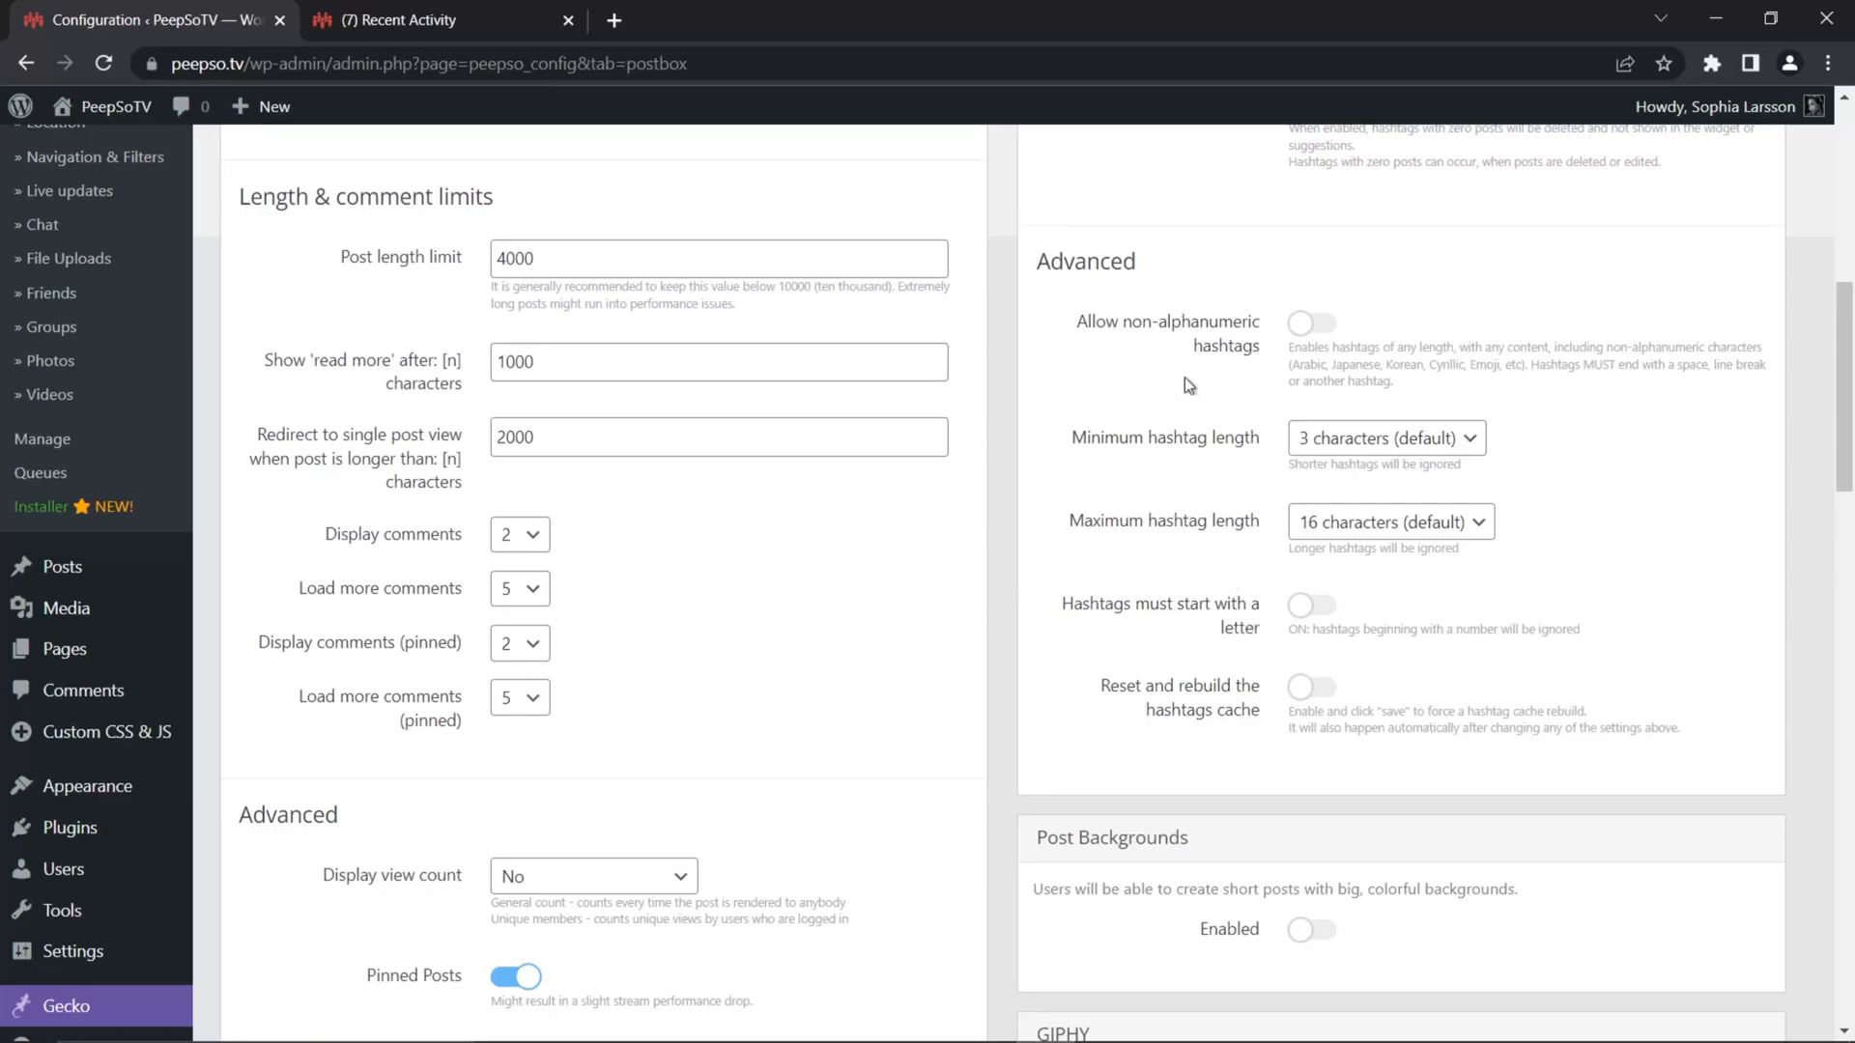
left_click(1328, 325)
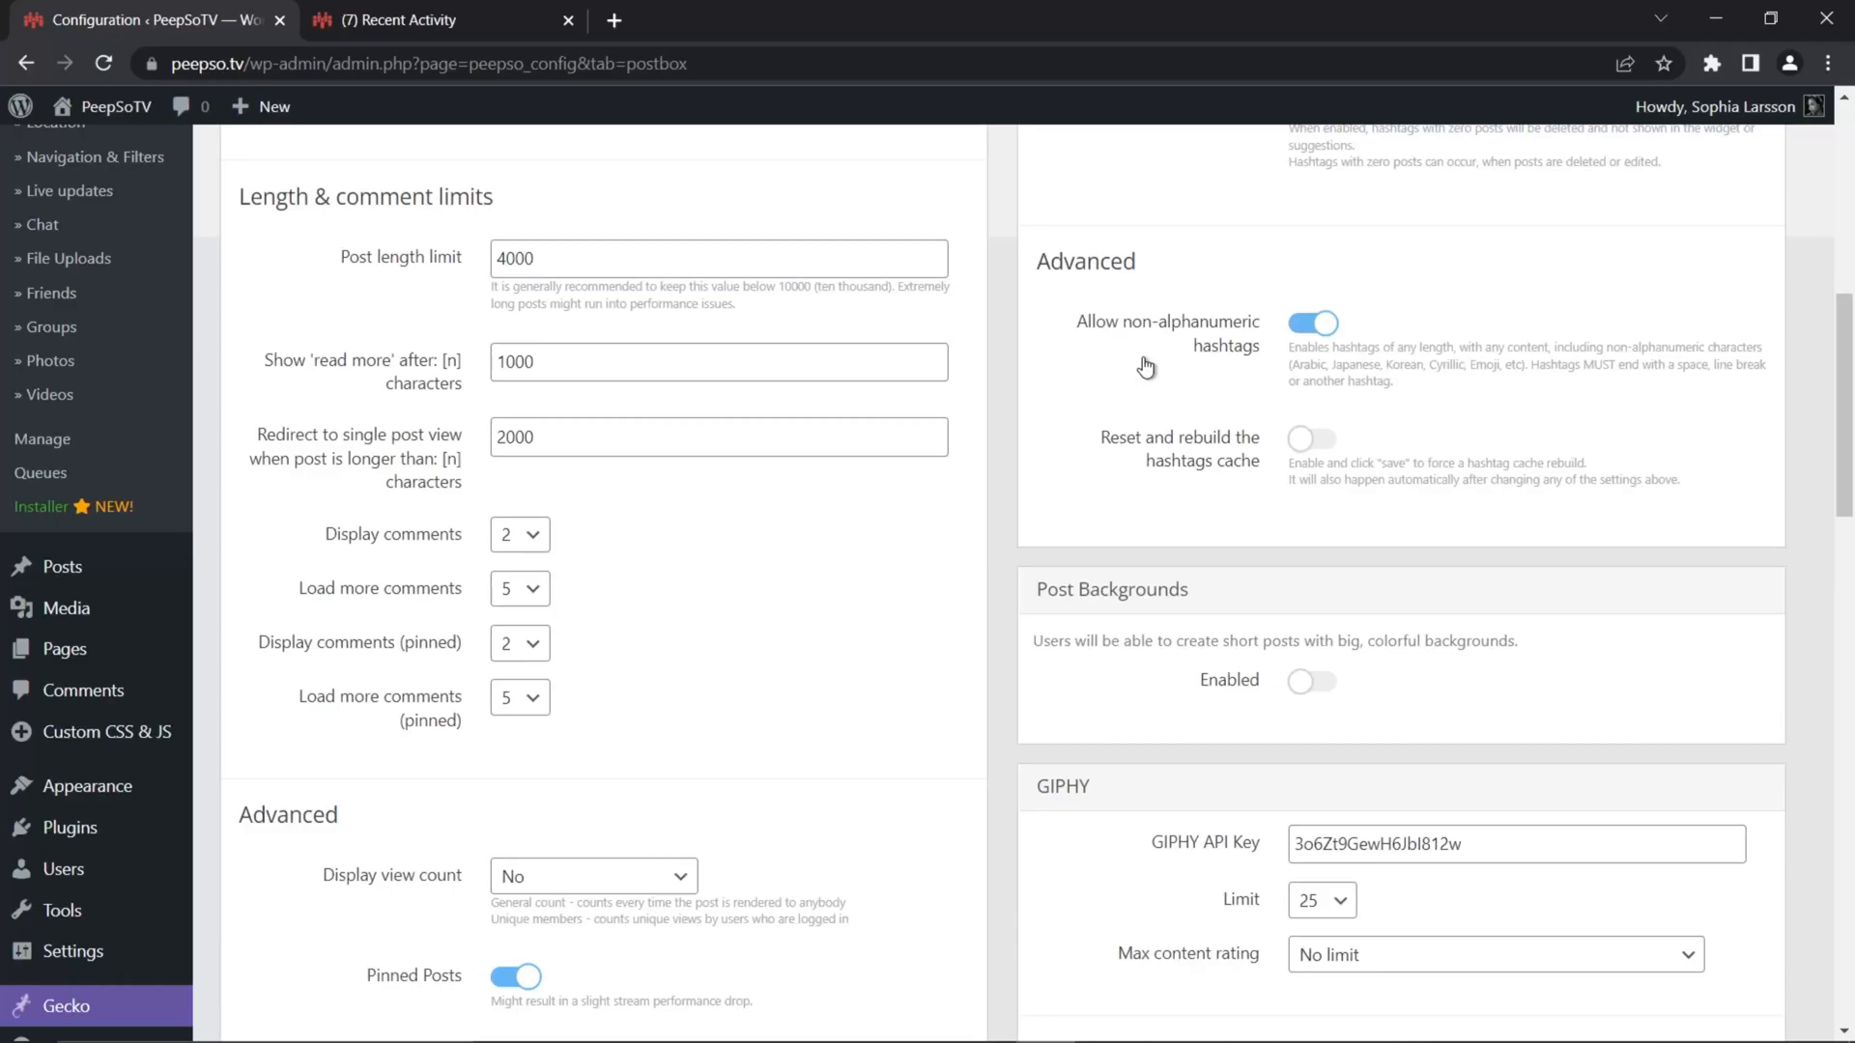
left_click_drag(1428, 365, 1465, 366)
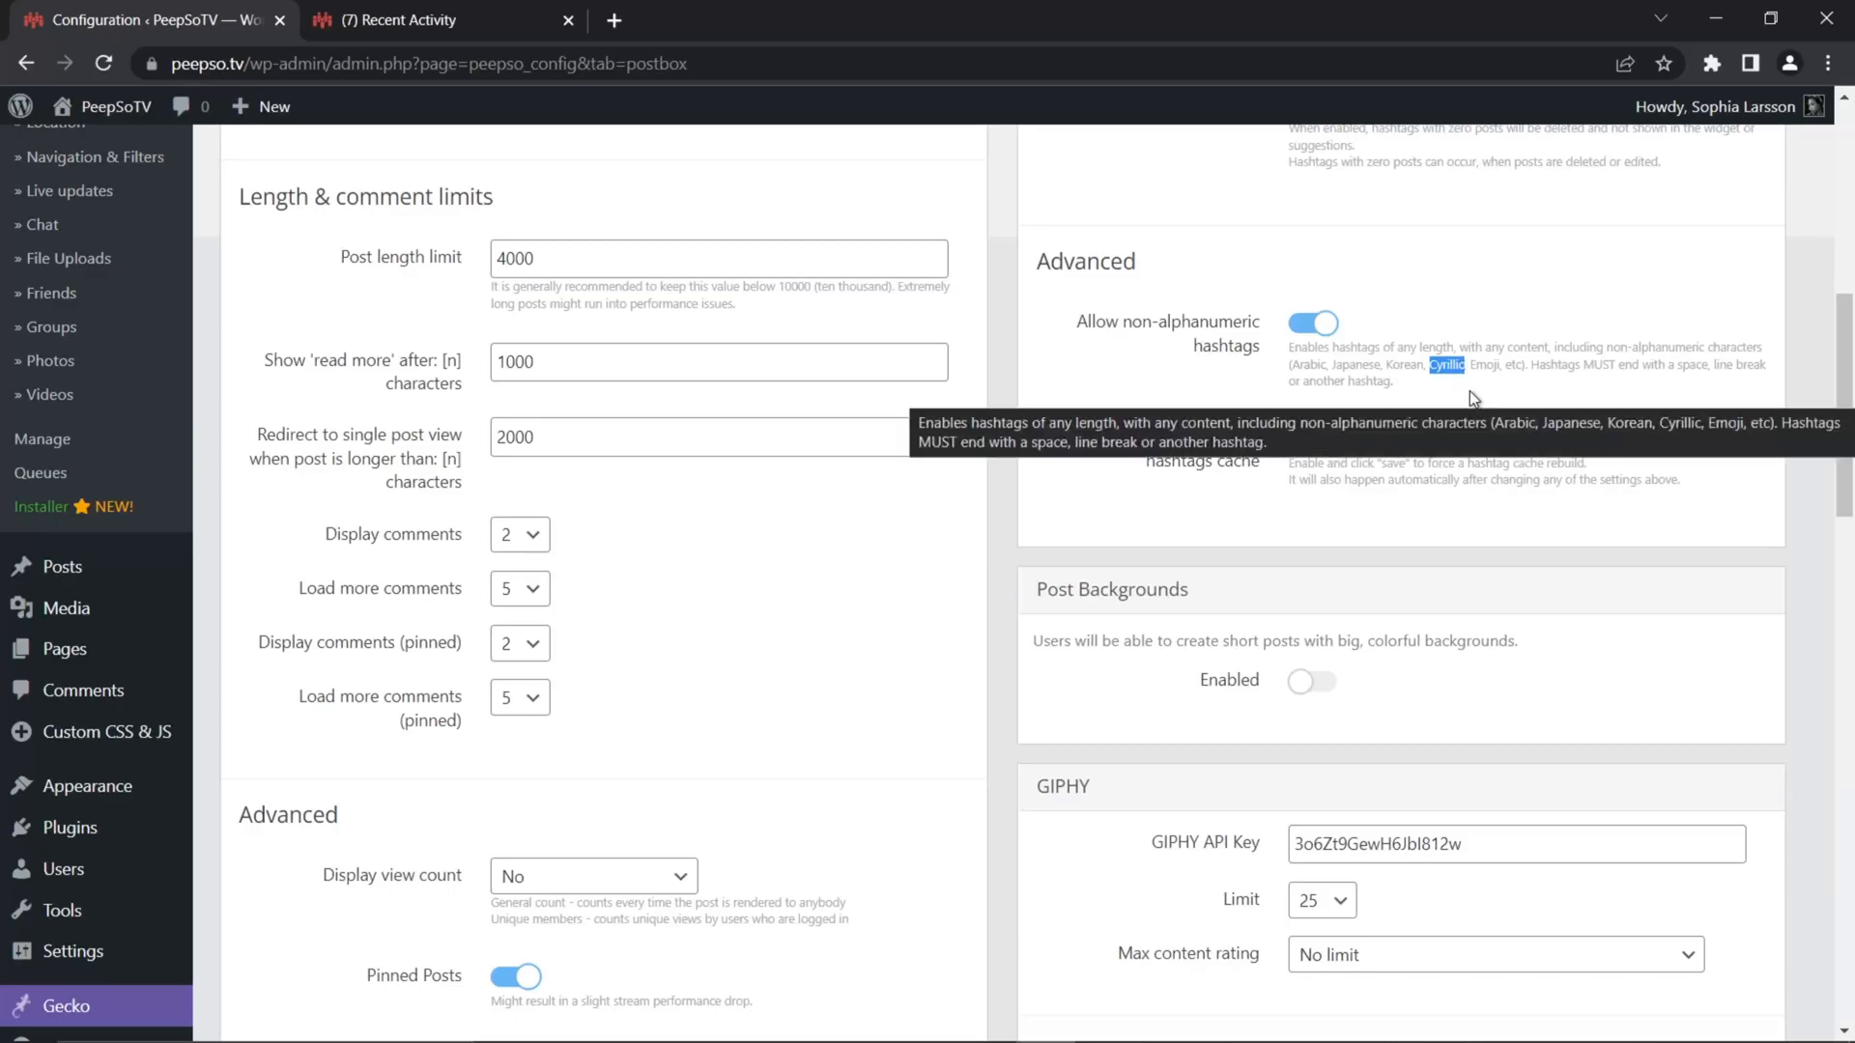
left_click(1496, 282)
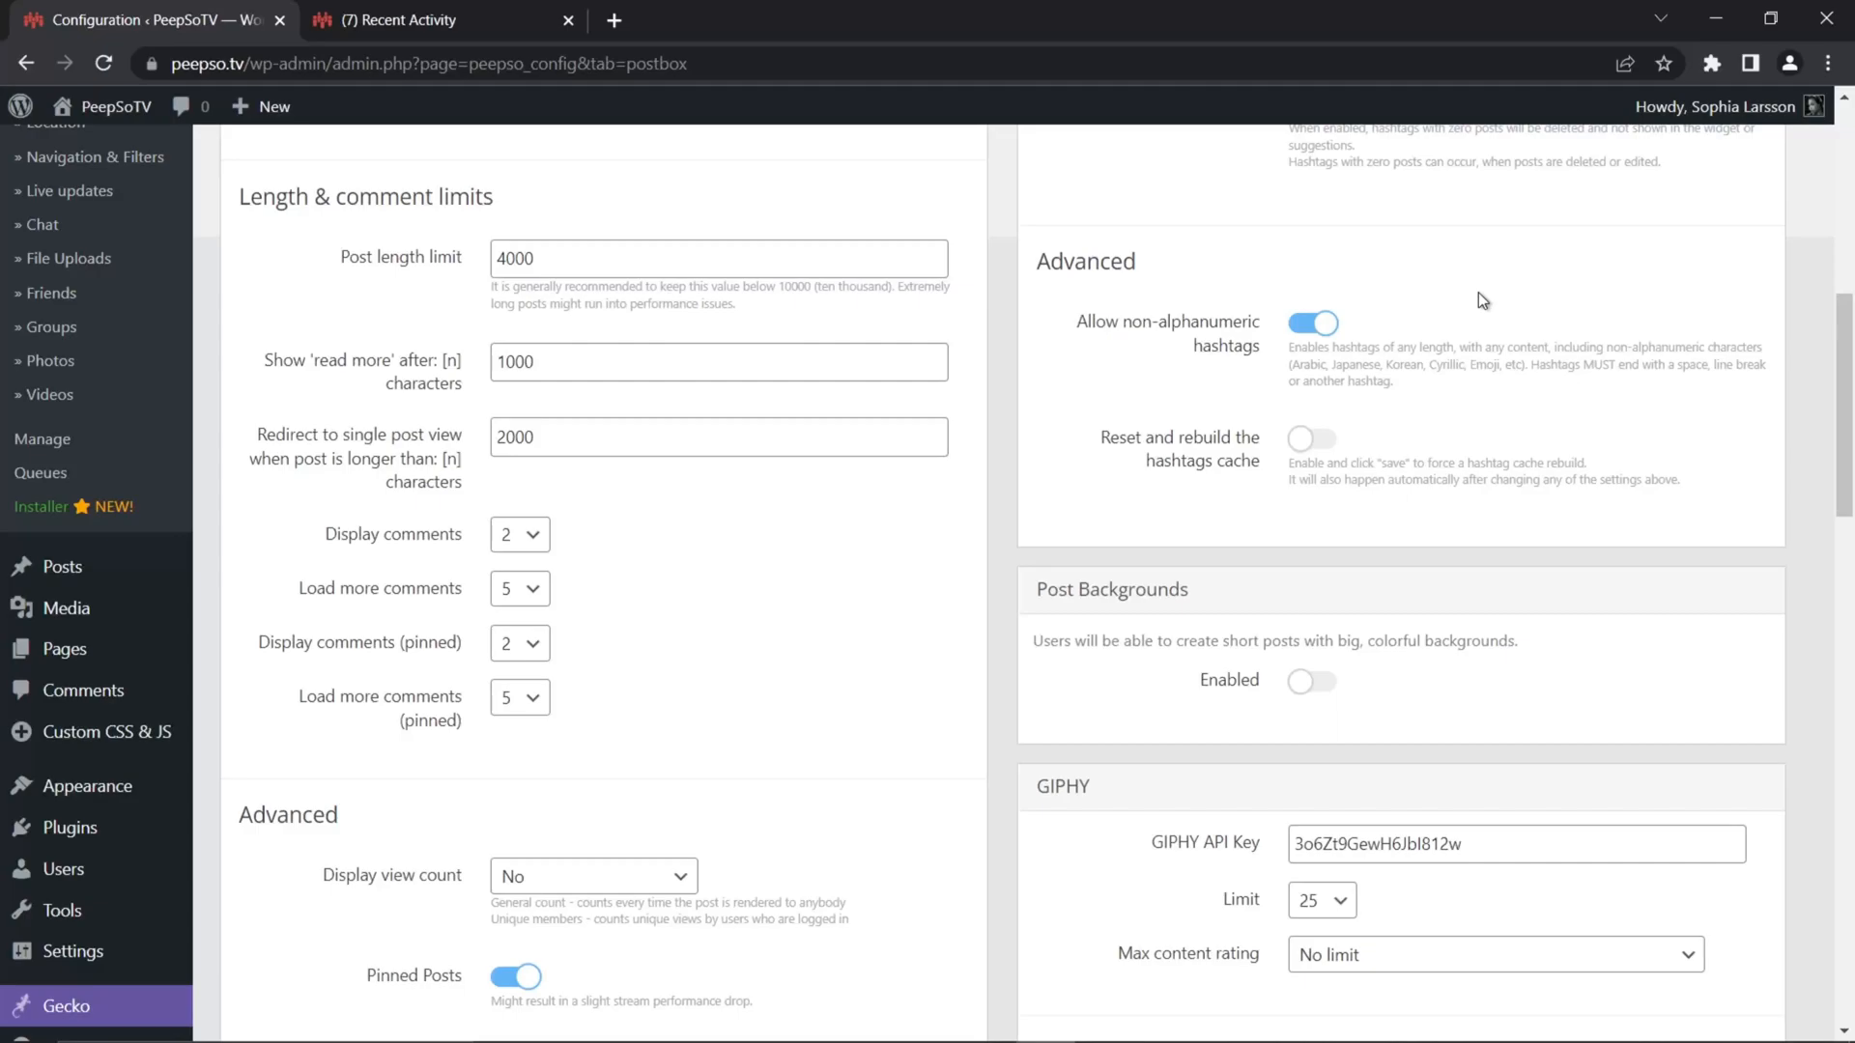
left_click(1304, 325)
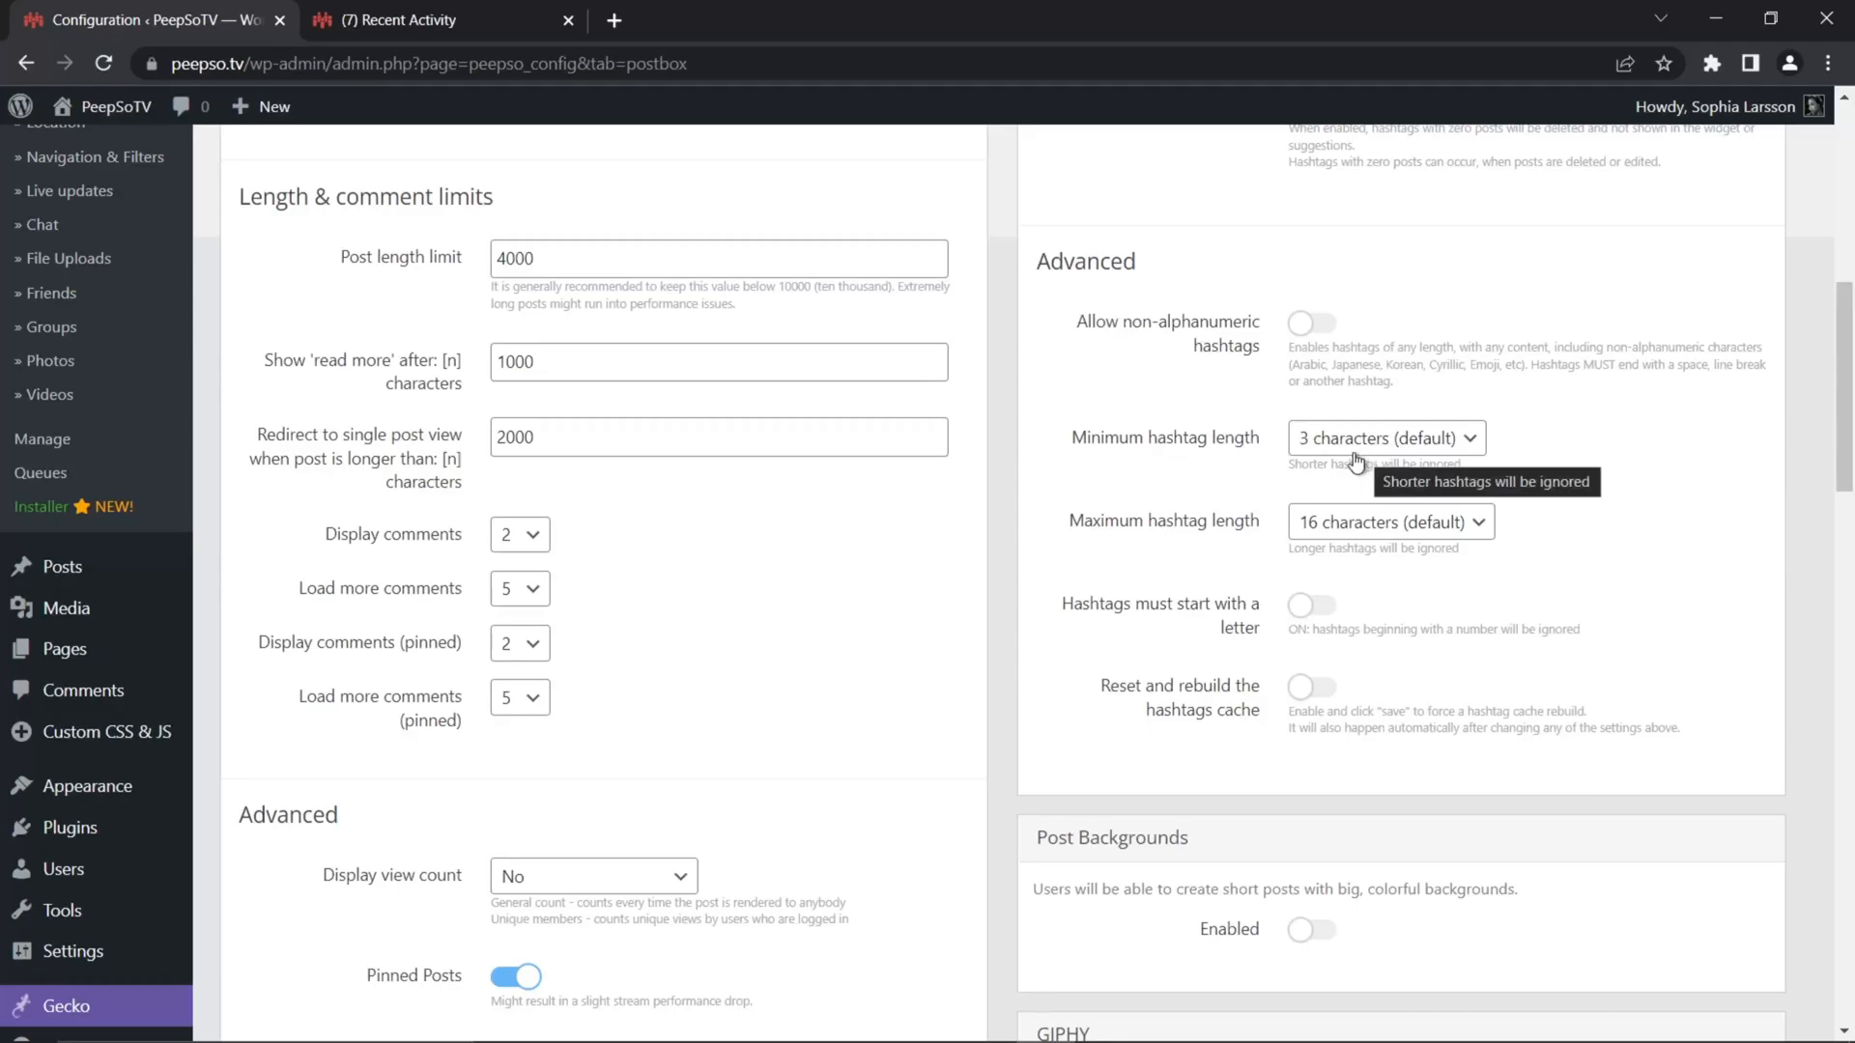
Try the three-character hashtag #123 in a new post draft on the community page and clear the draft
left_click(612, 20)
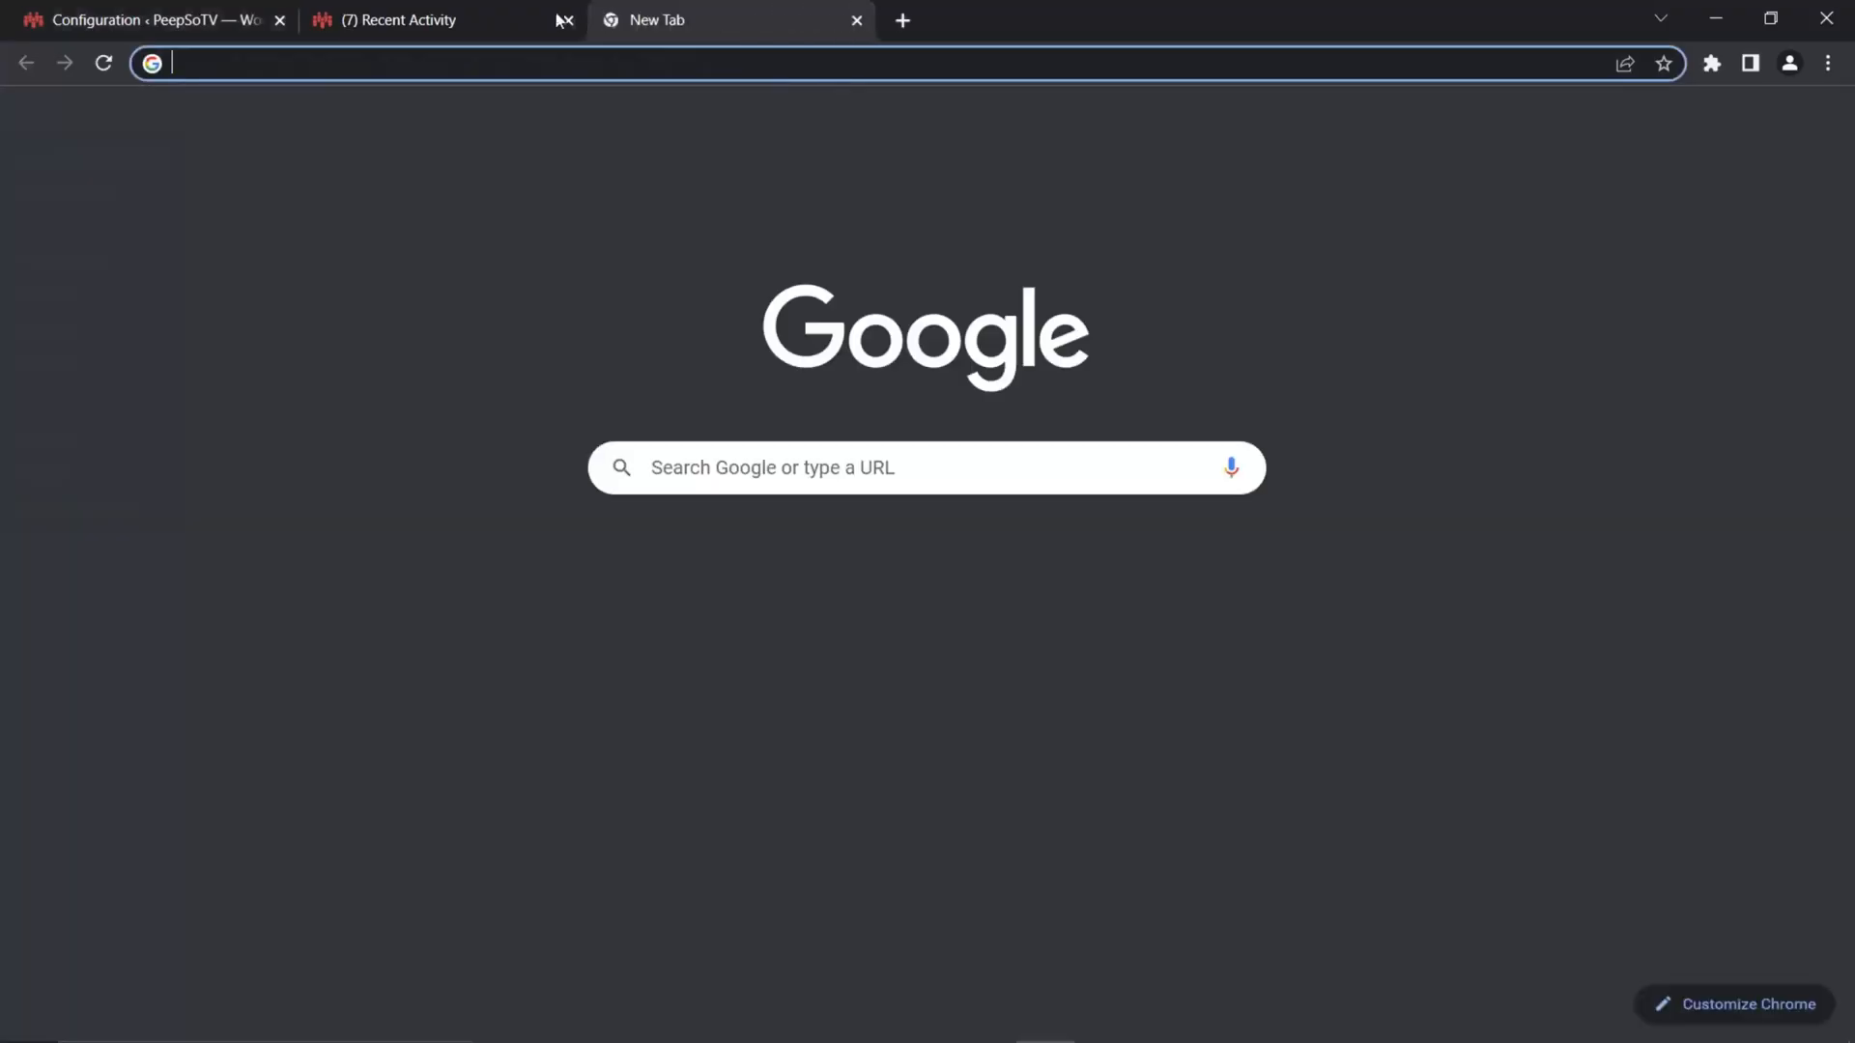
left_click(854, 20)
left_click(470, 33)
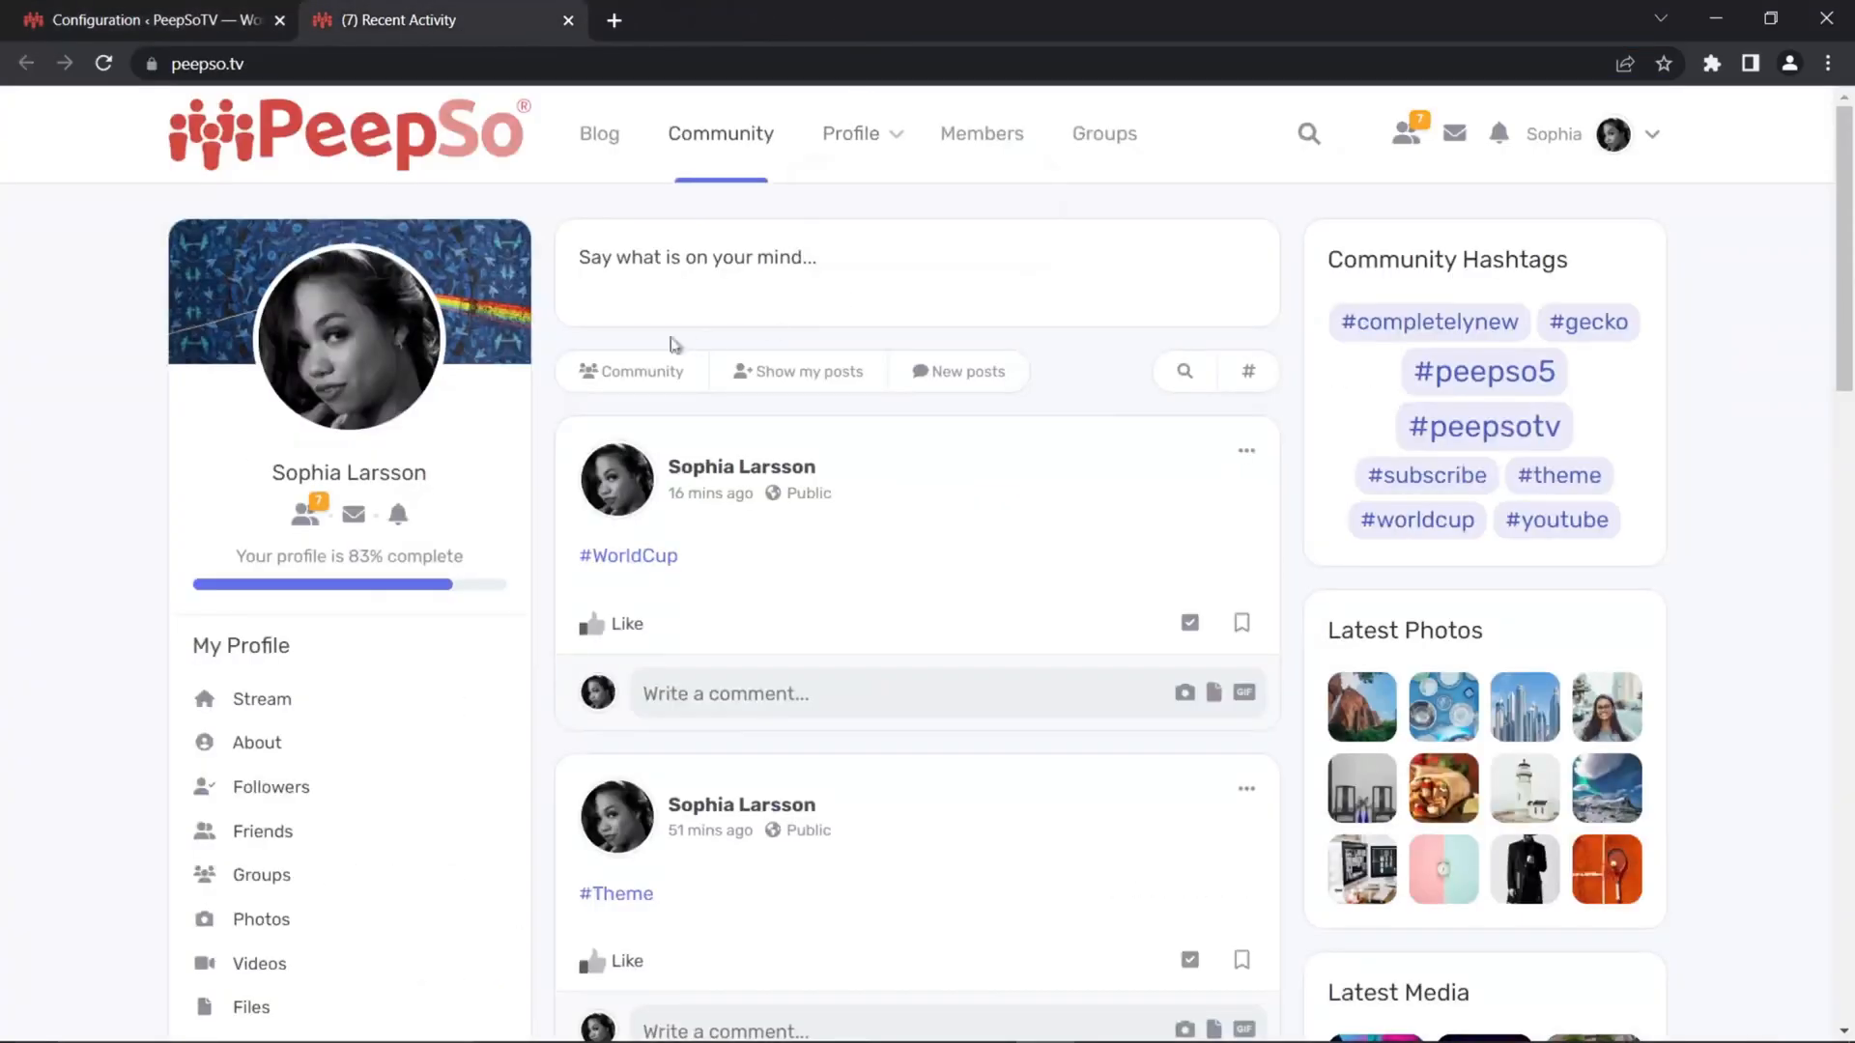
left_click(694, 333)
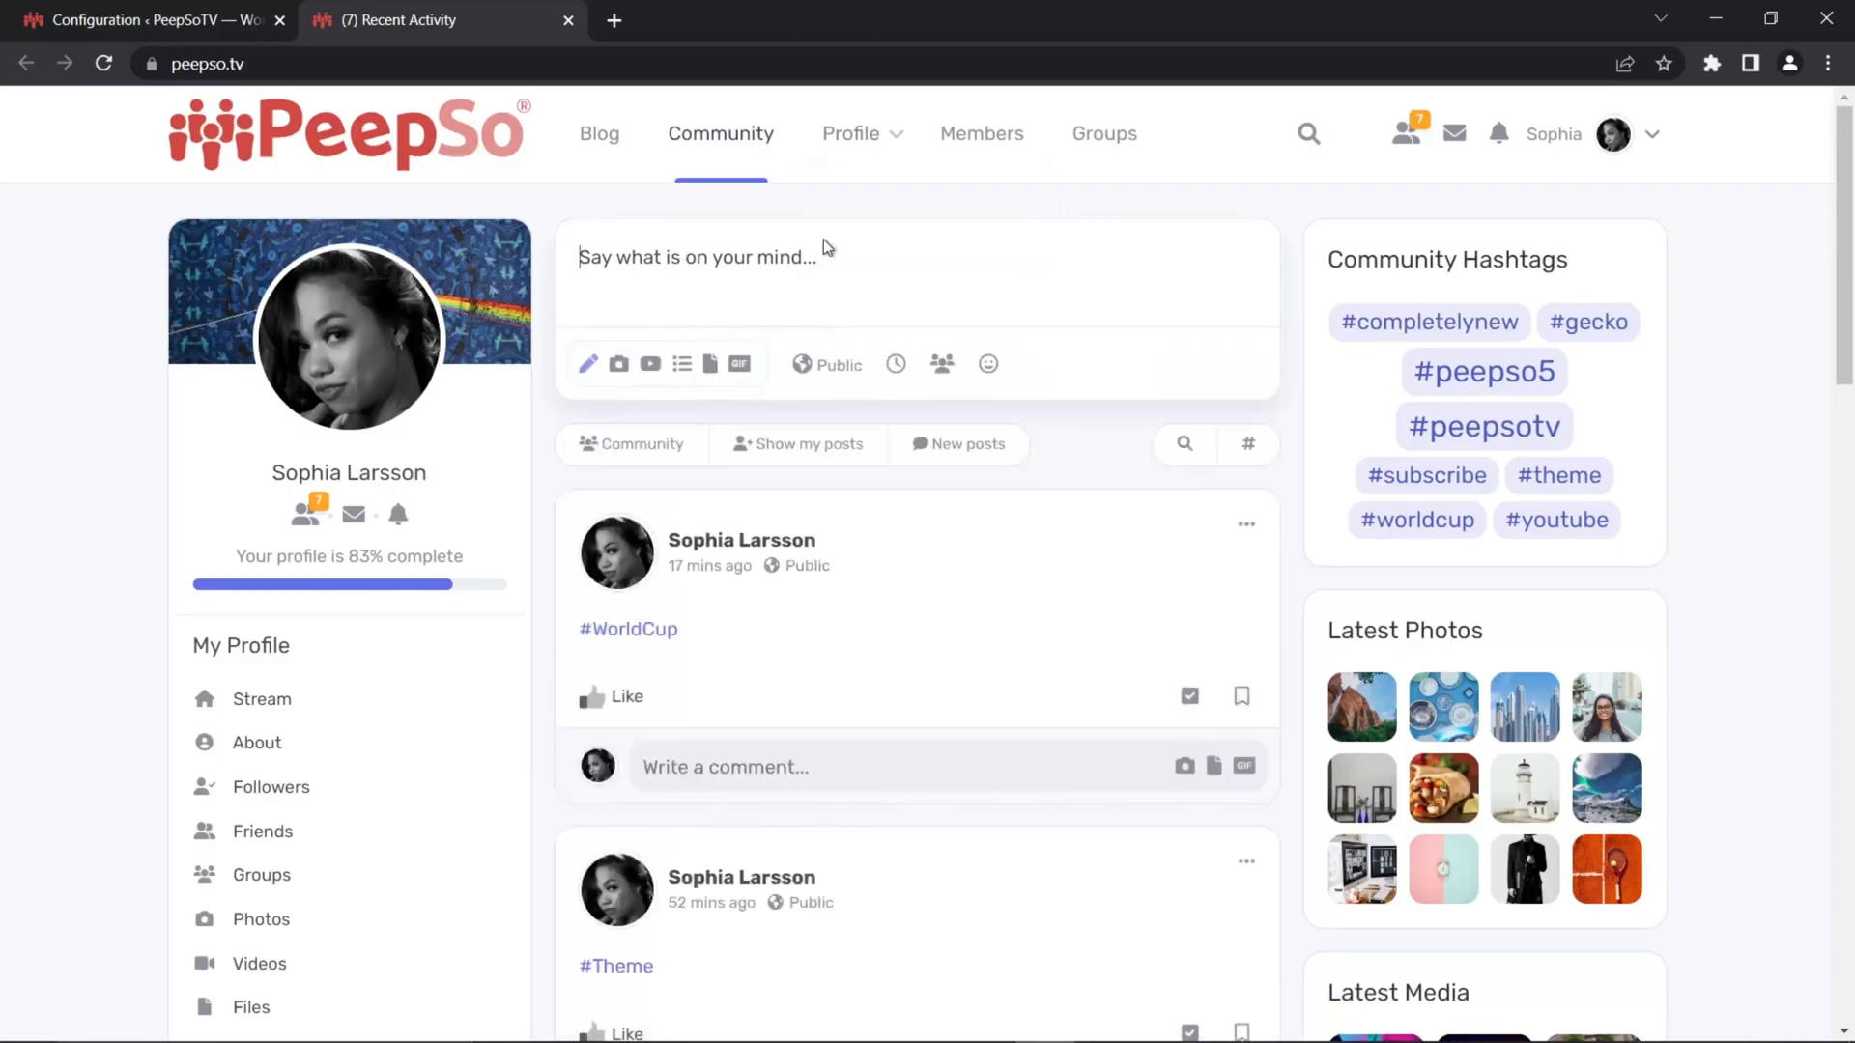
type("#")
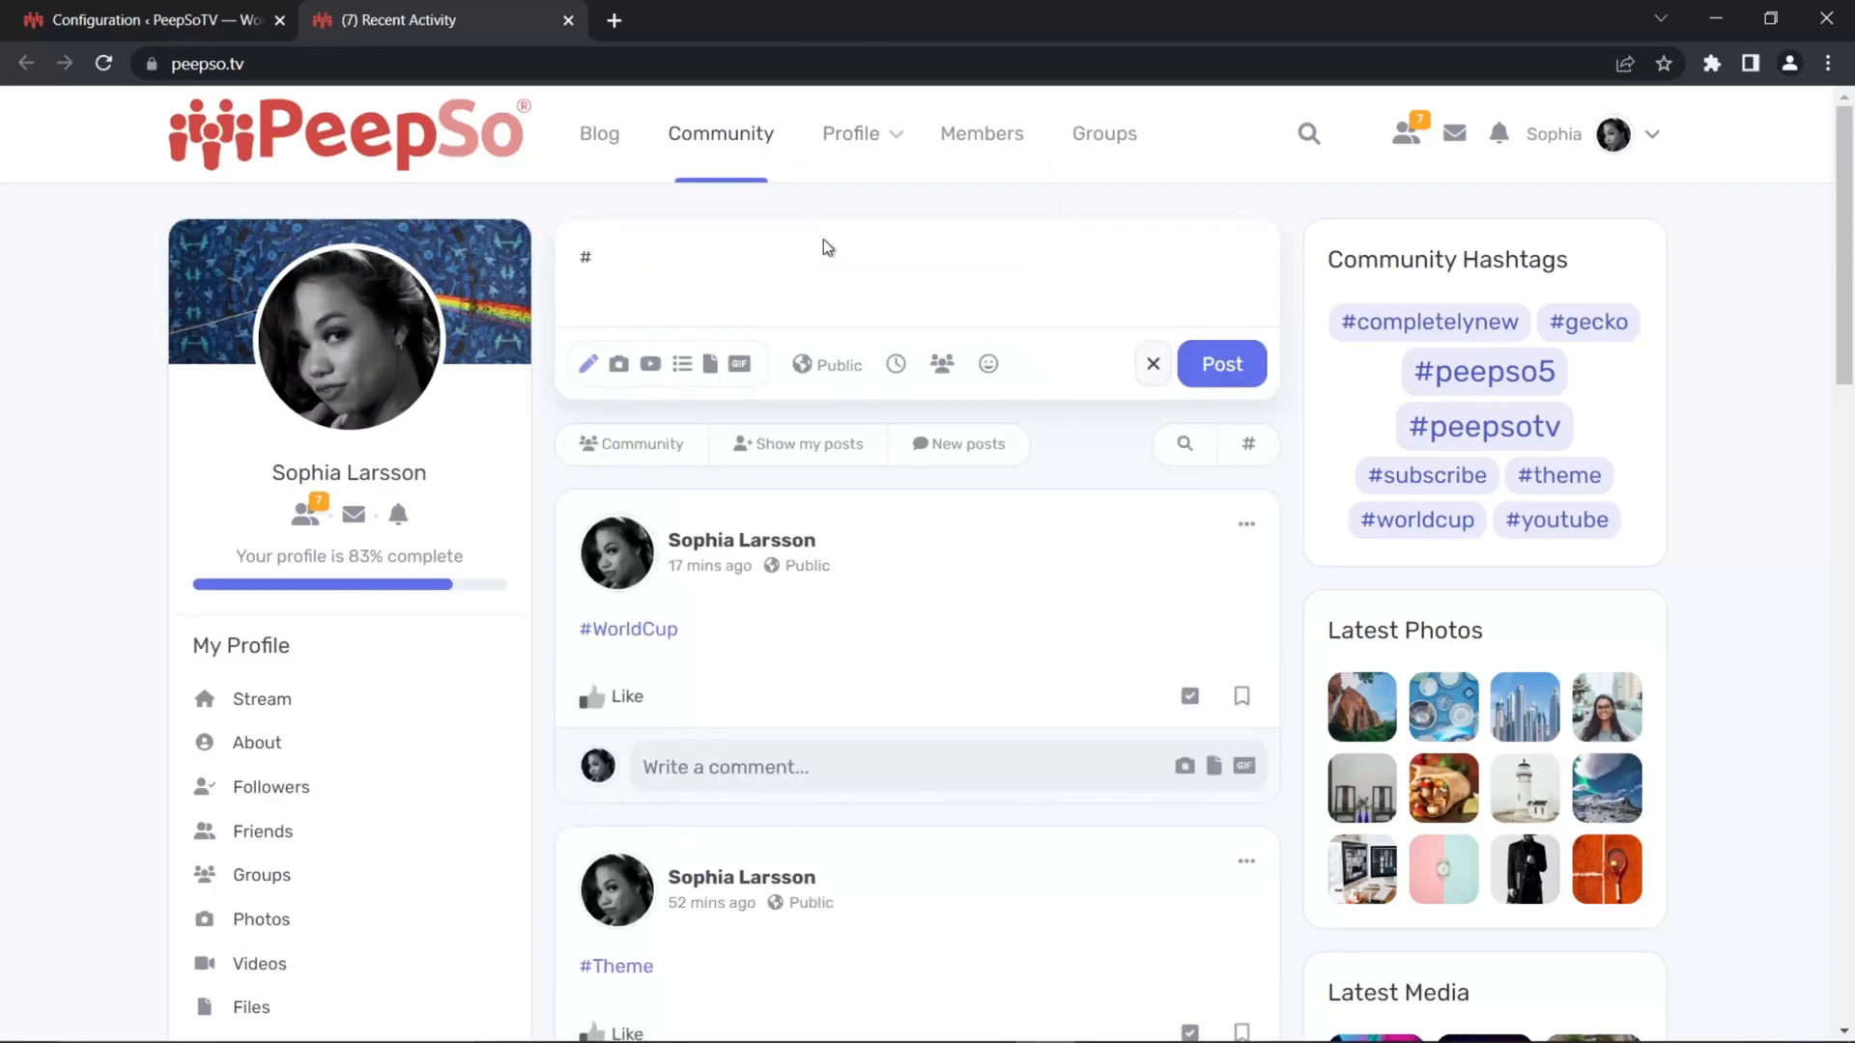
type("12")
type("3")
key("BackSpace")
key("BackSpace")
key("BackSpace")
key("BackSpace")
Set the minimum hashtag length to 5 characters in the Stream Posts configuration and save the settings
left_click(150, 20)
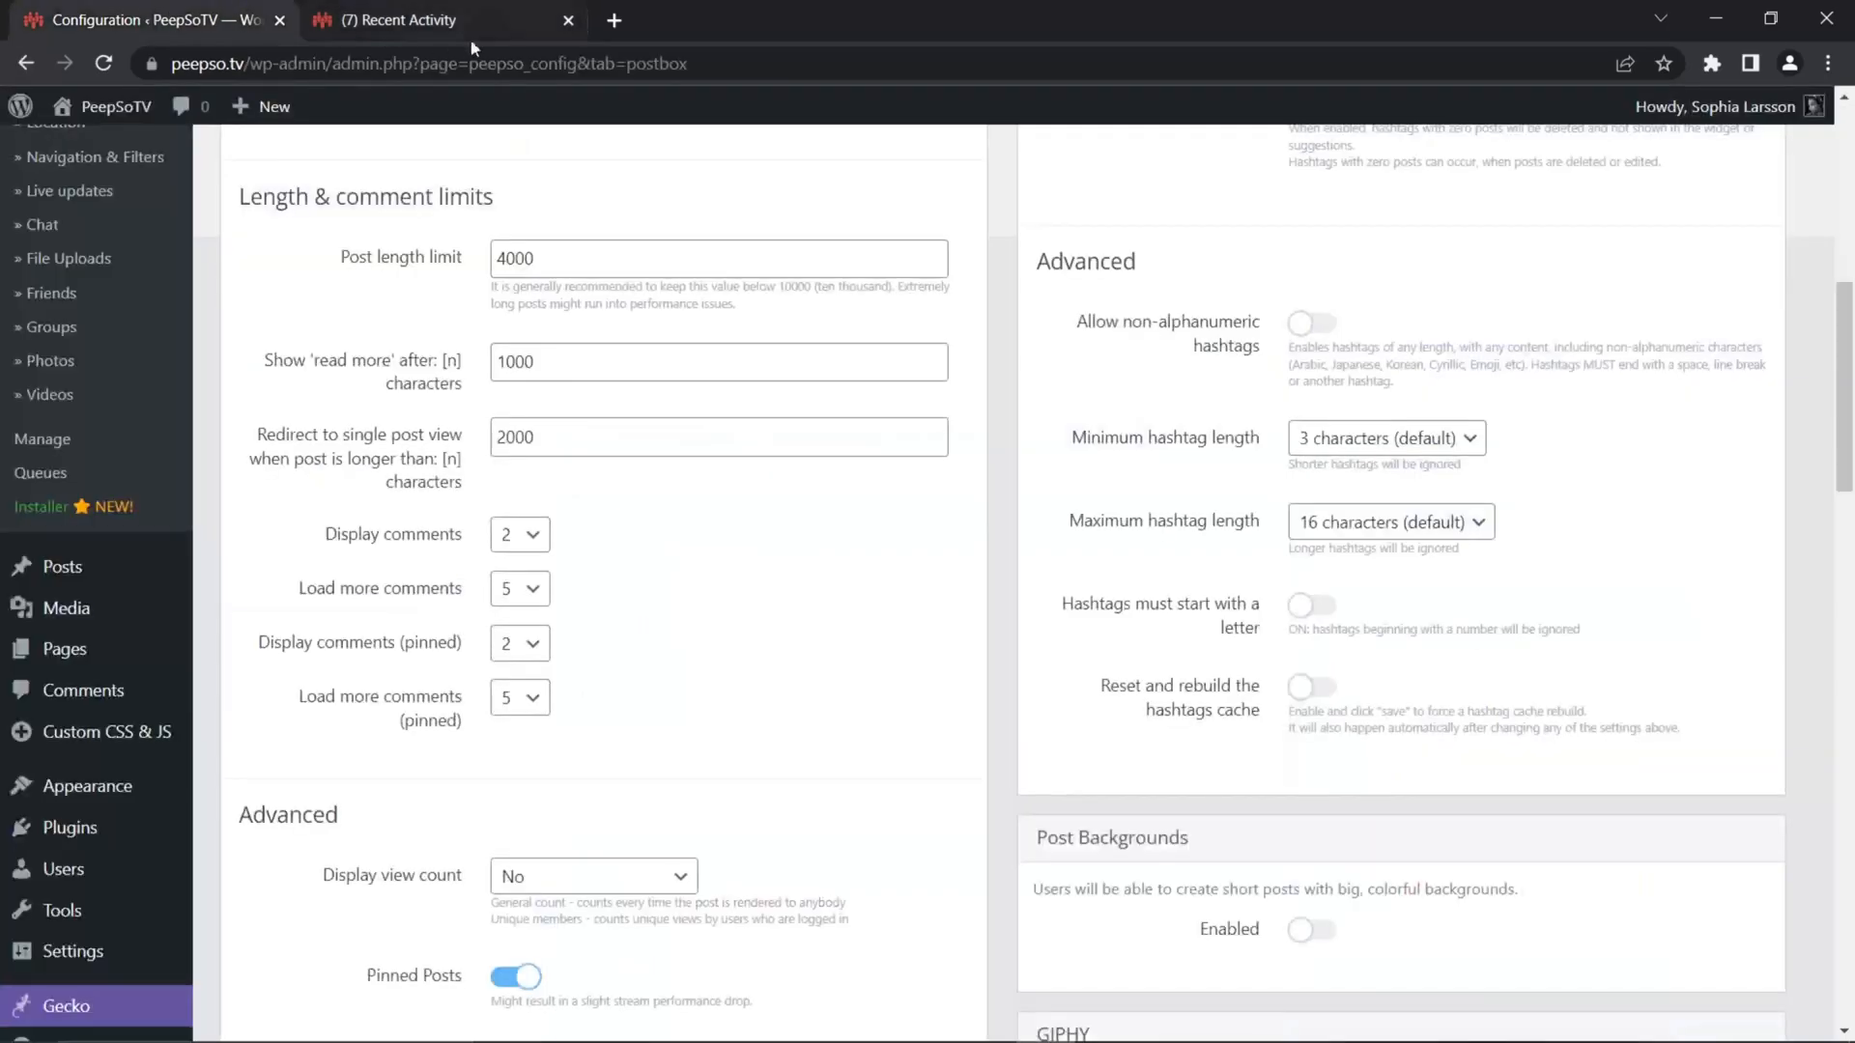
left_click(1467, 439)
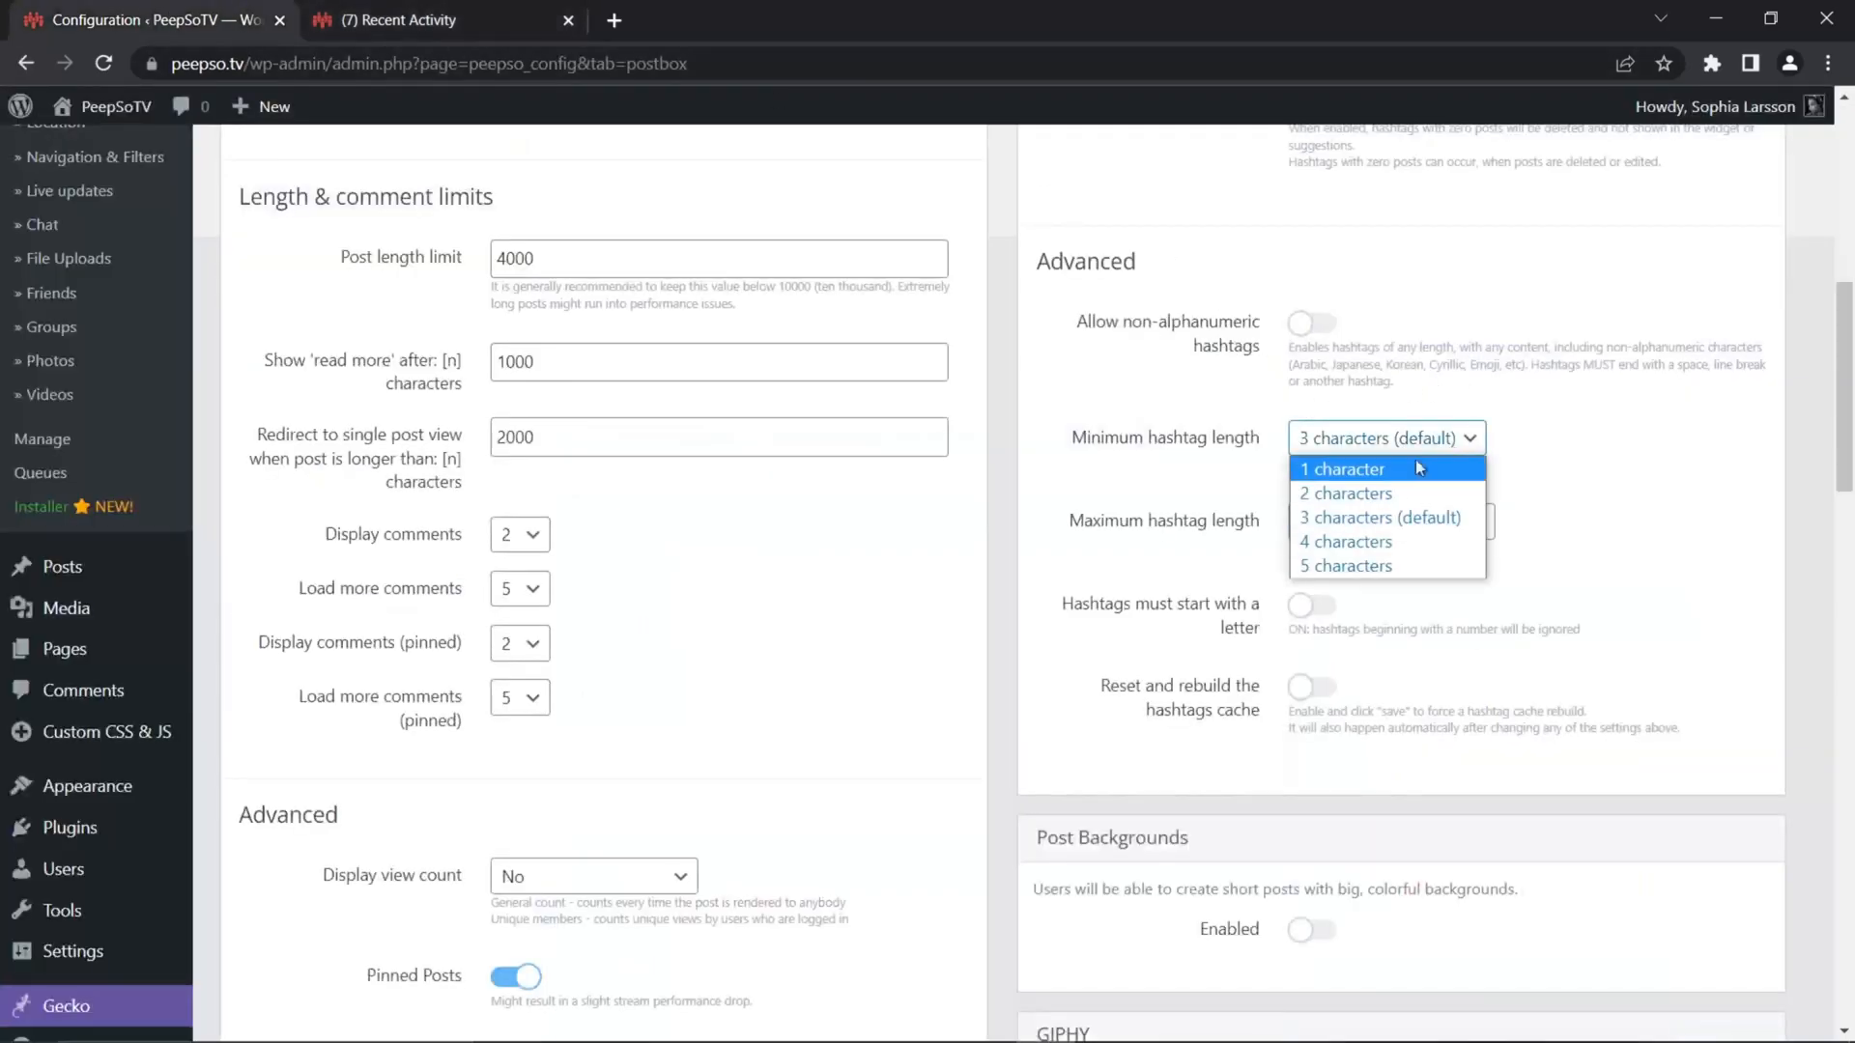
left_click(1355, 562)
scroll(1426, 542, "down", 15)
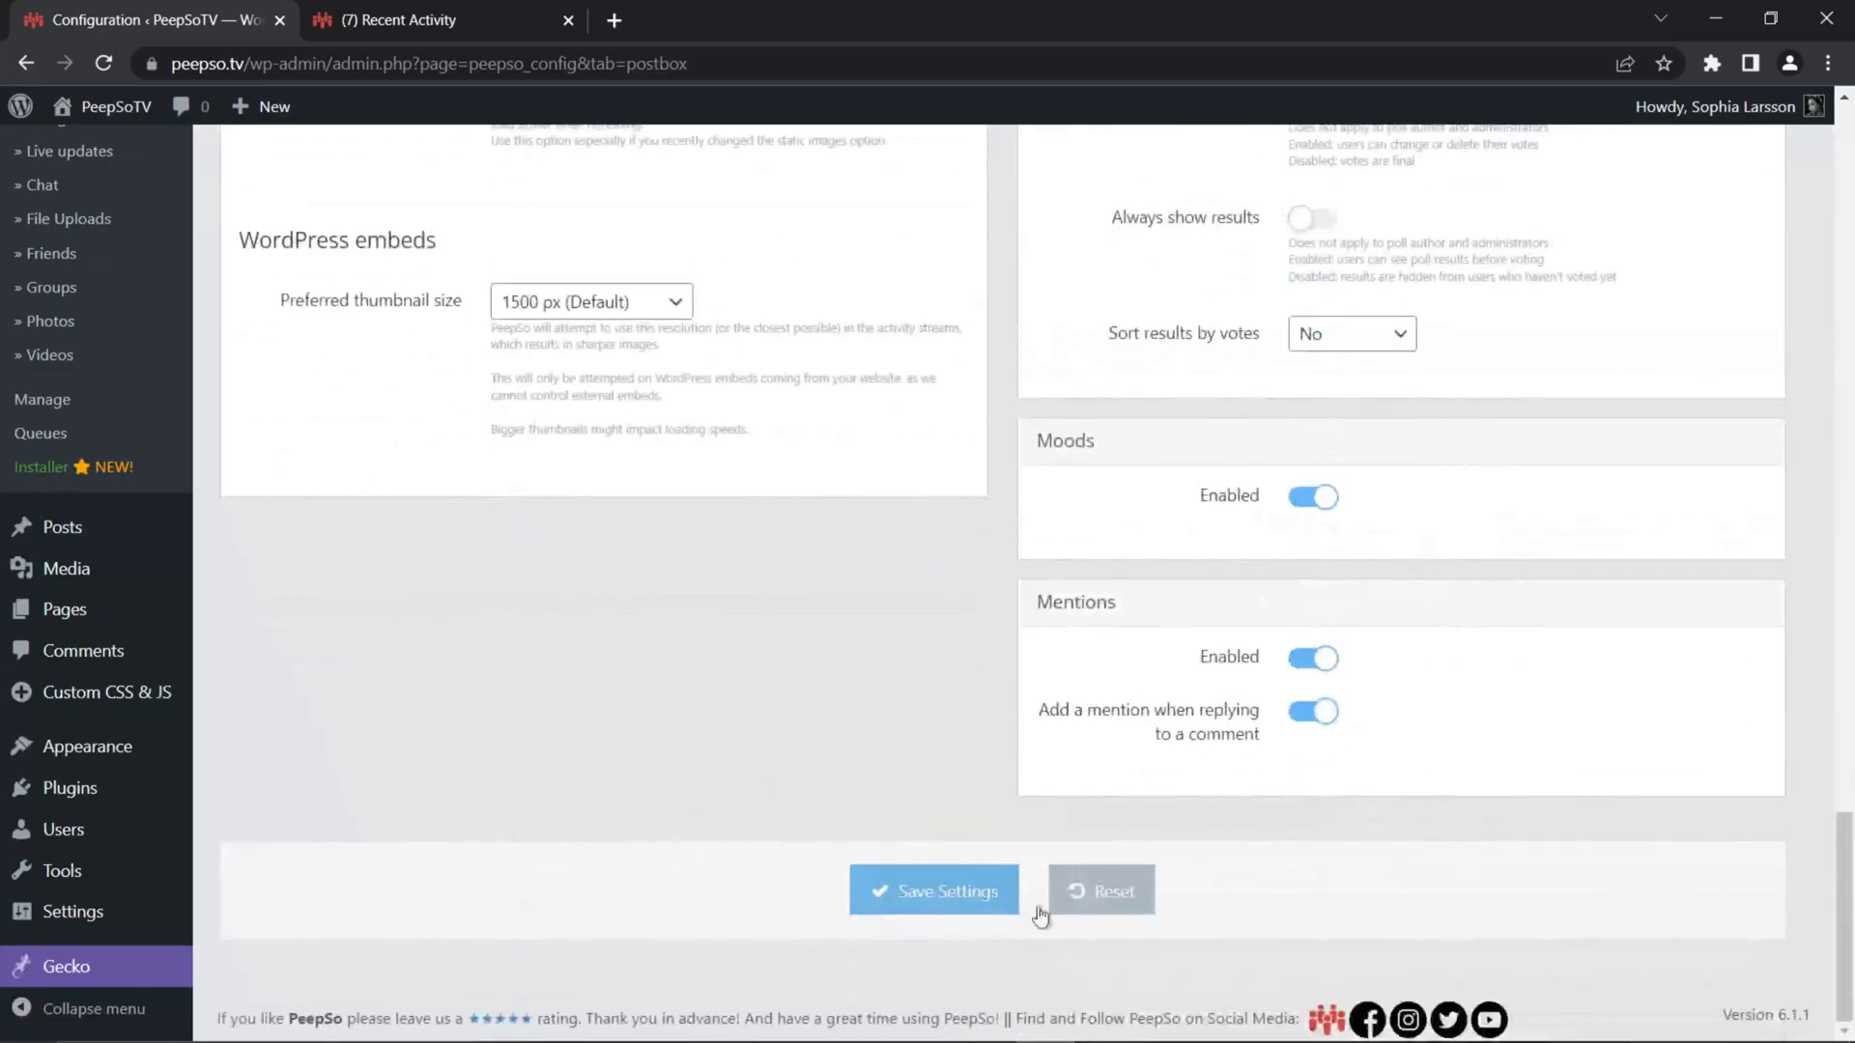
left_click(932, 891)
Reload the community page and try the hashtag #12345 in a new post draft
left_click(406, 20)
left_click(103, 63)
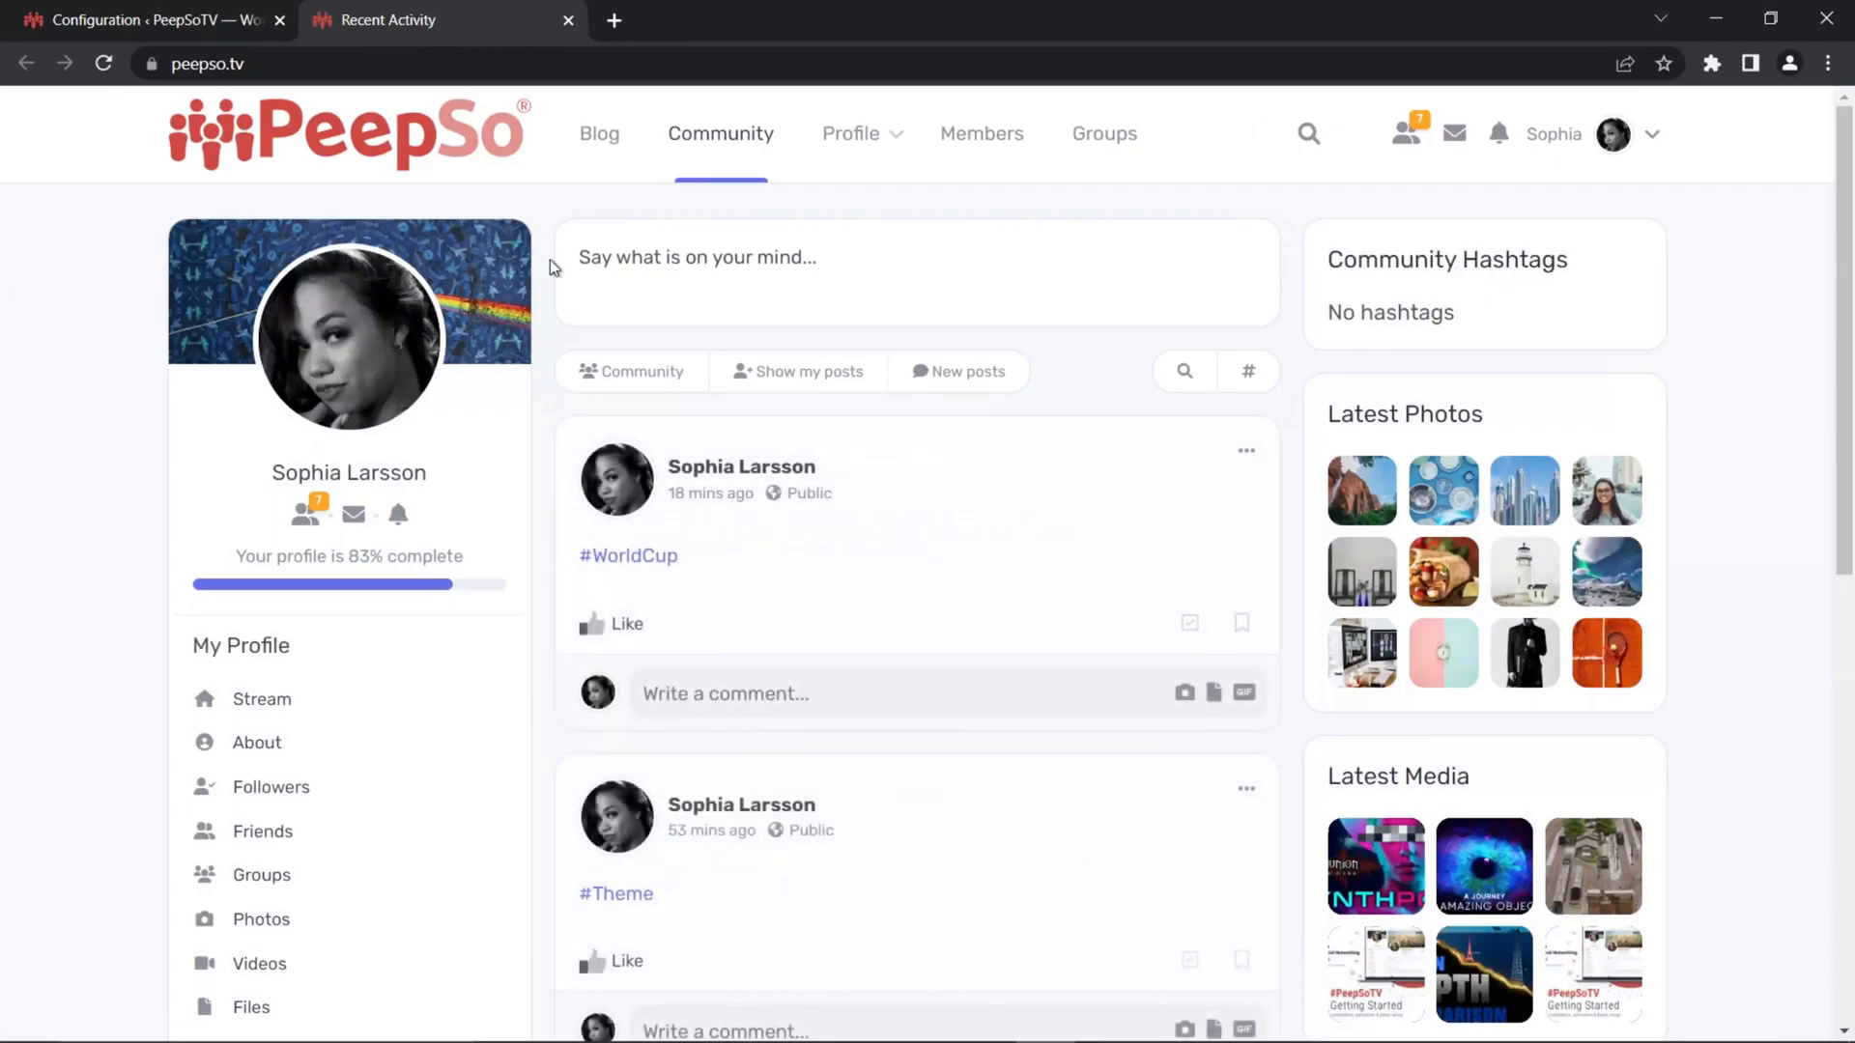
left_click(686, 253)
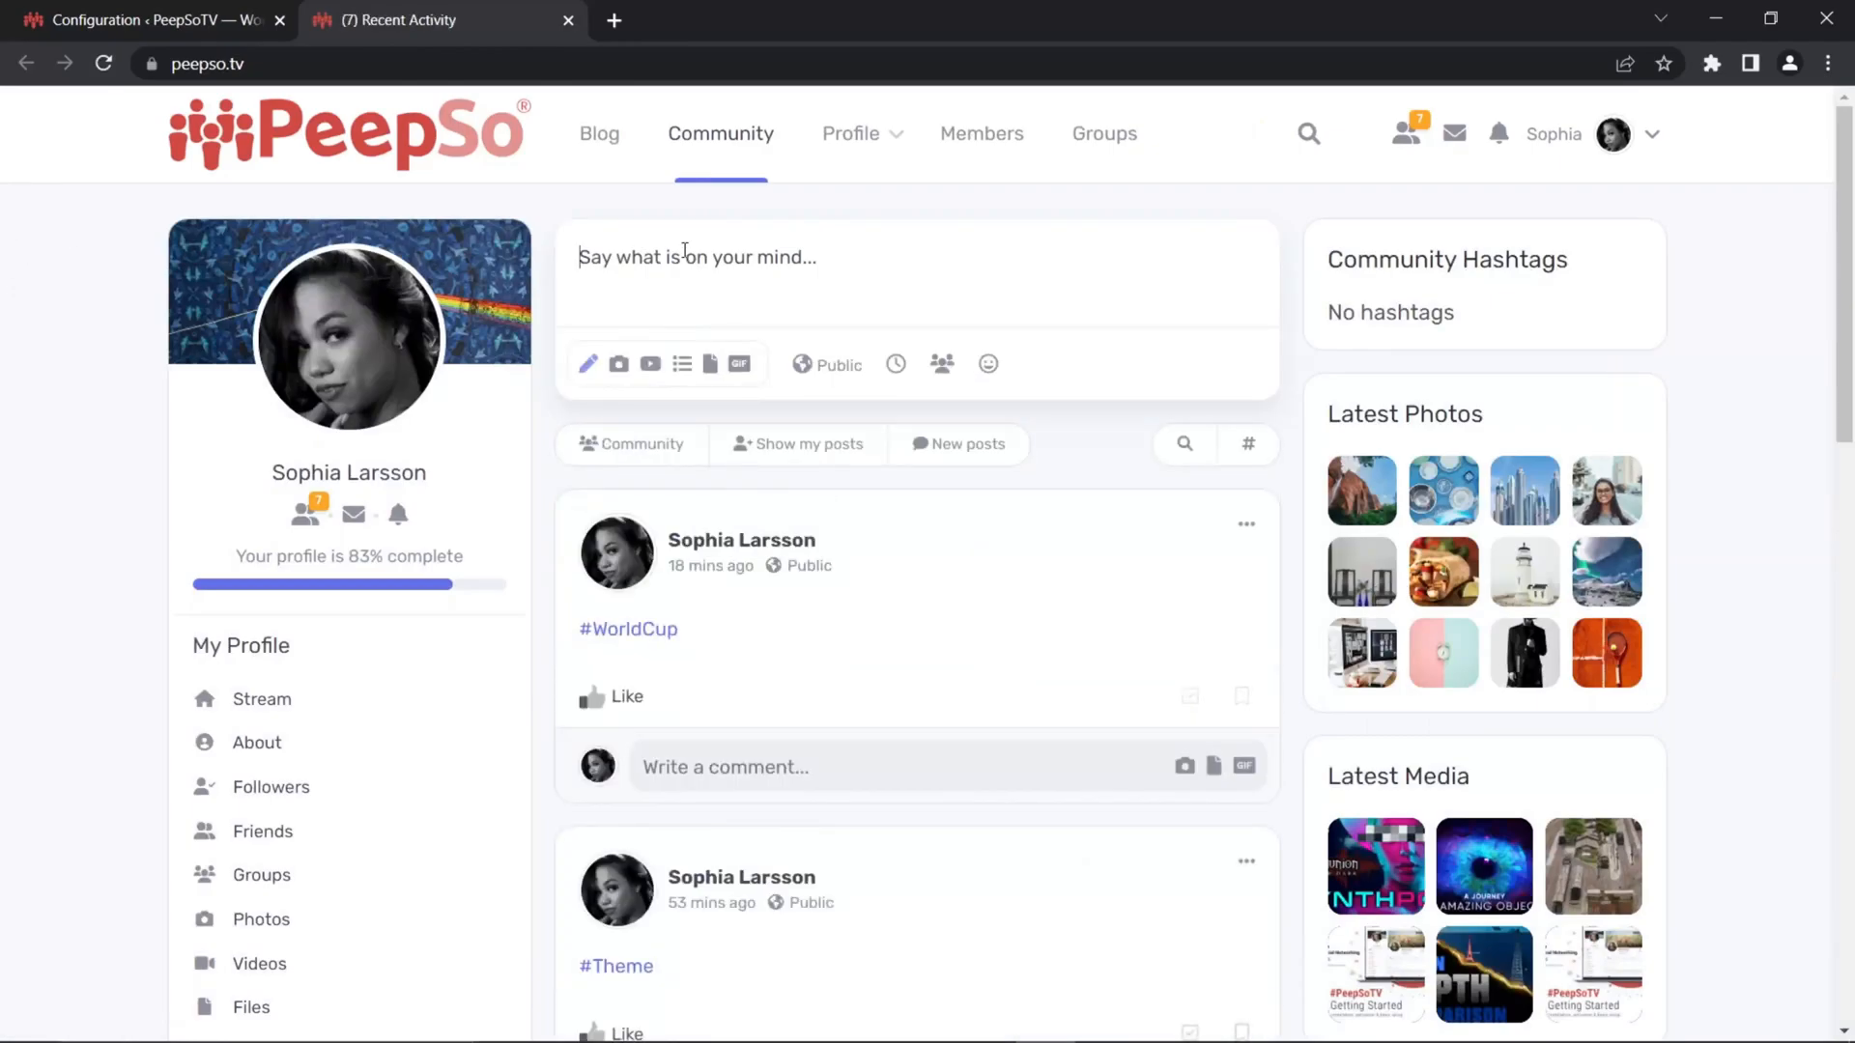
type("#1234")
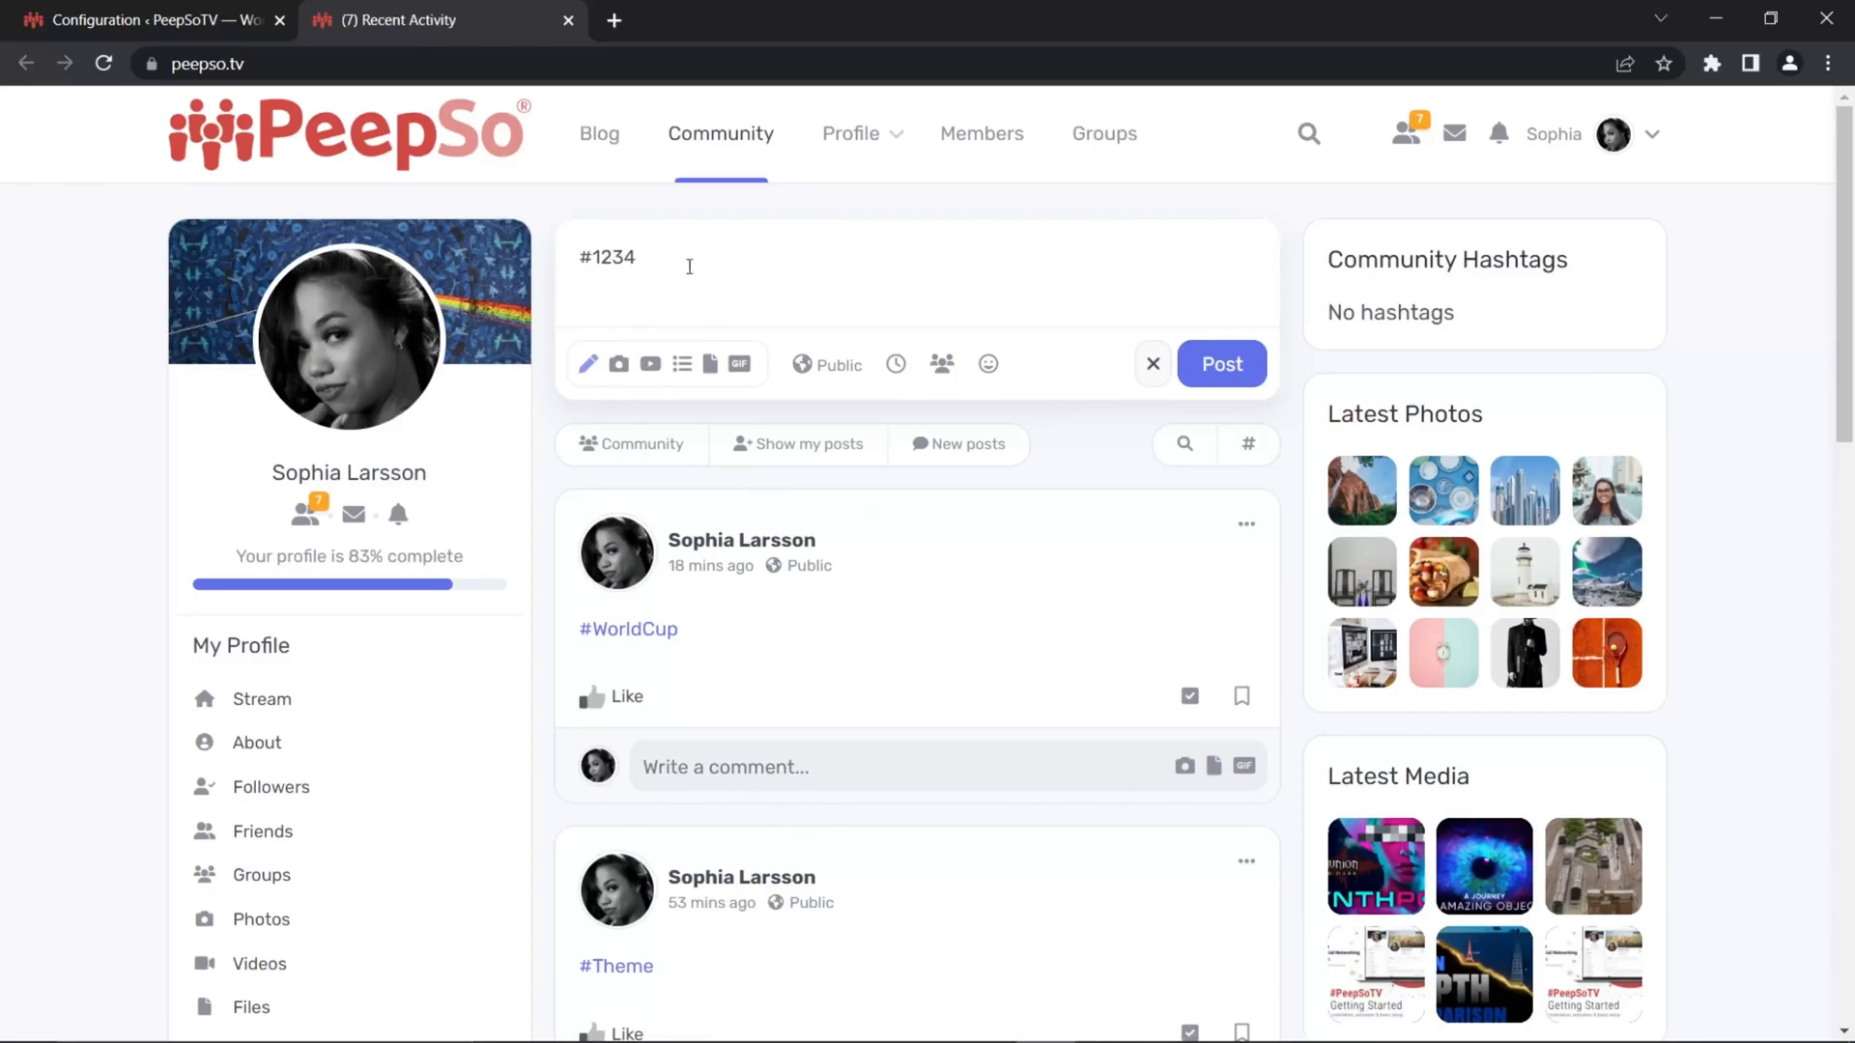
type("5")
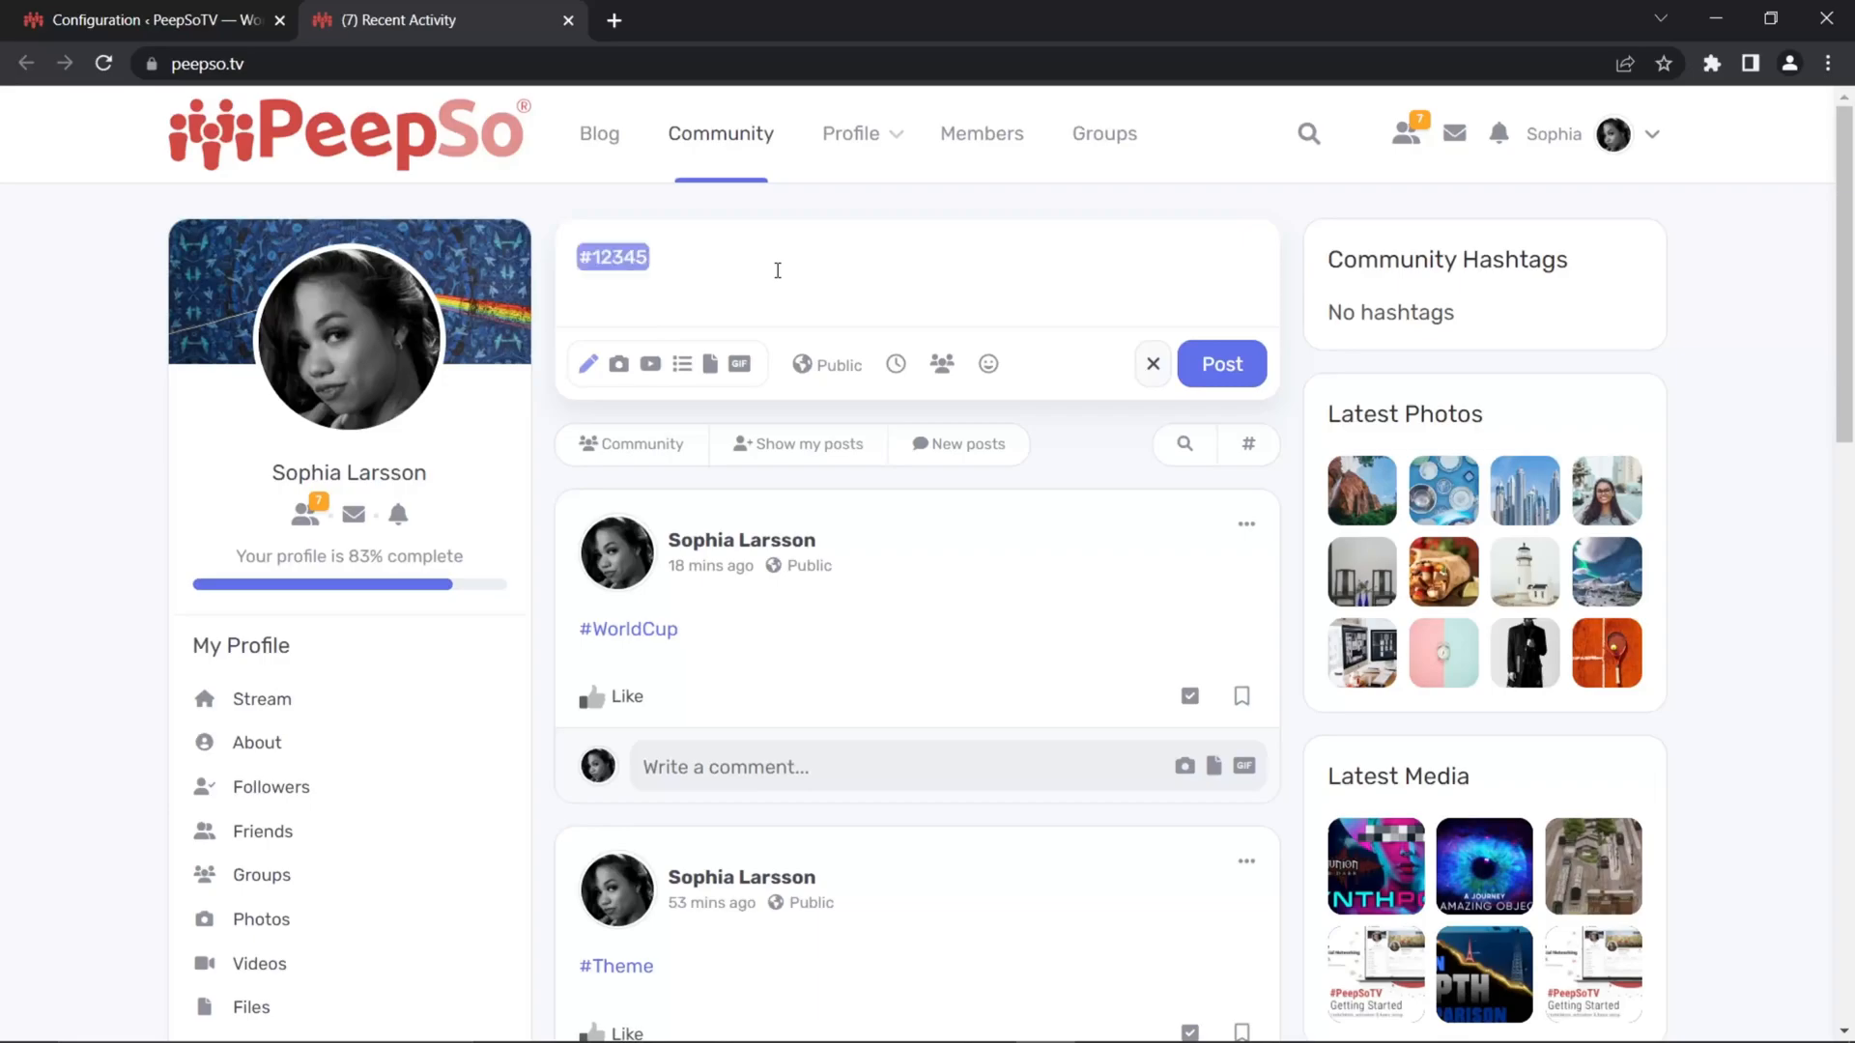
Set the maximum hashtag length to 64 characters in the Stream Posts configuration and save the settings
left_click(184, 19)
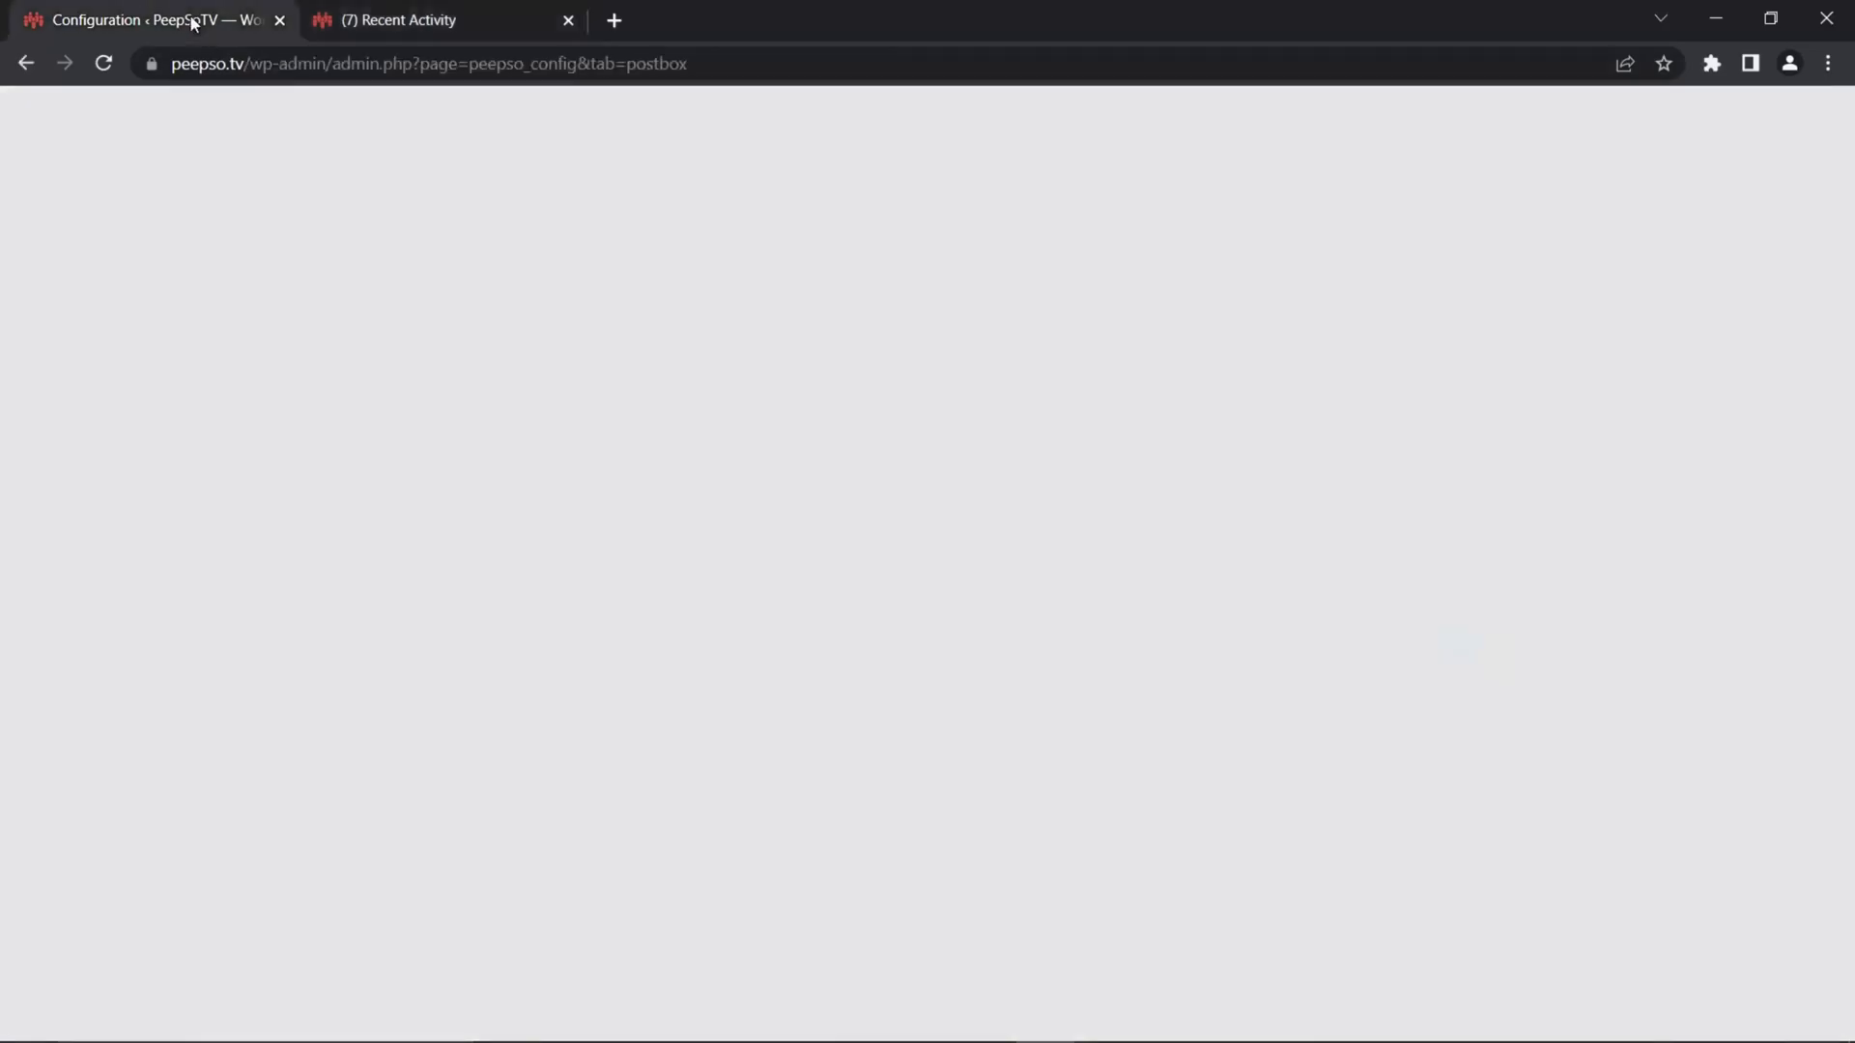
scroll(1515, 566, "down", 9)
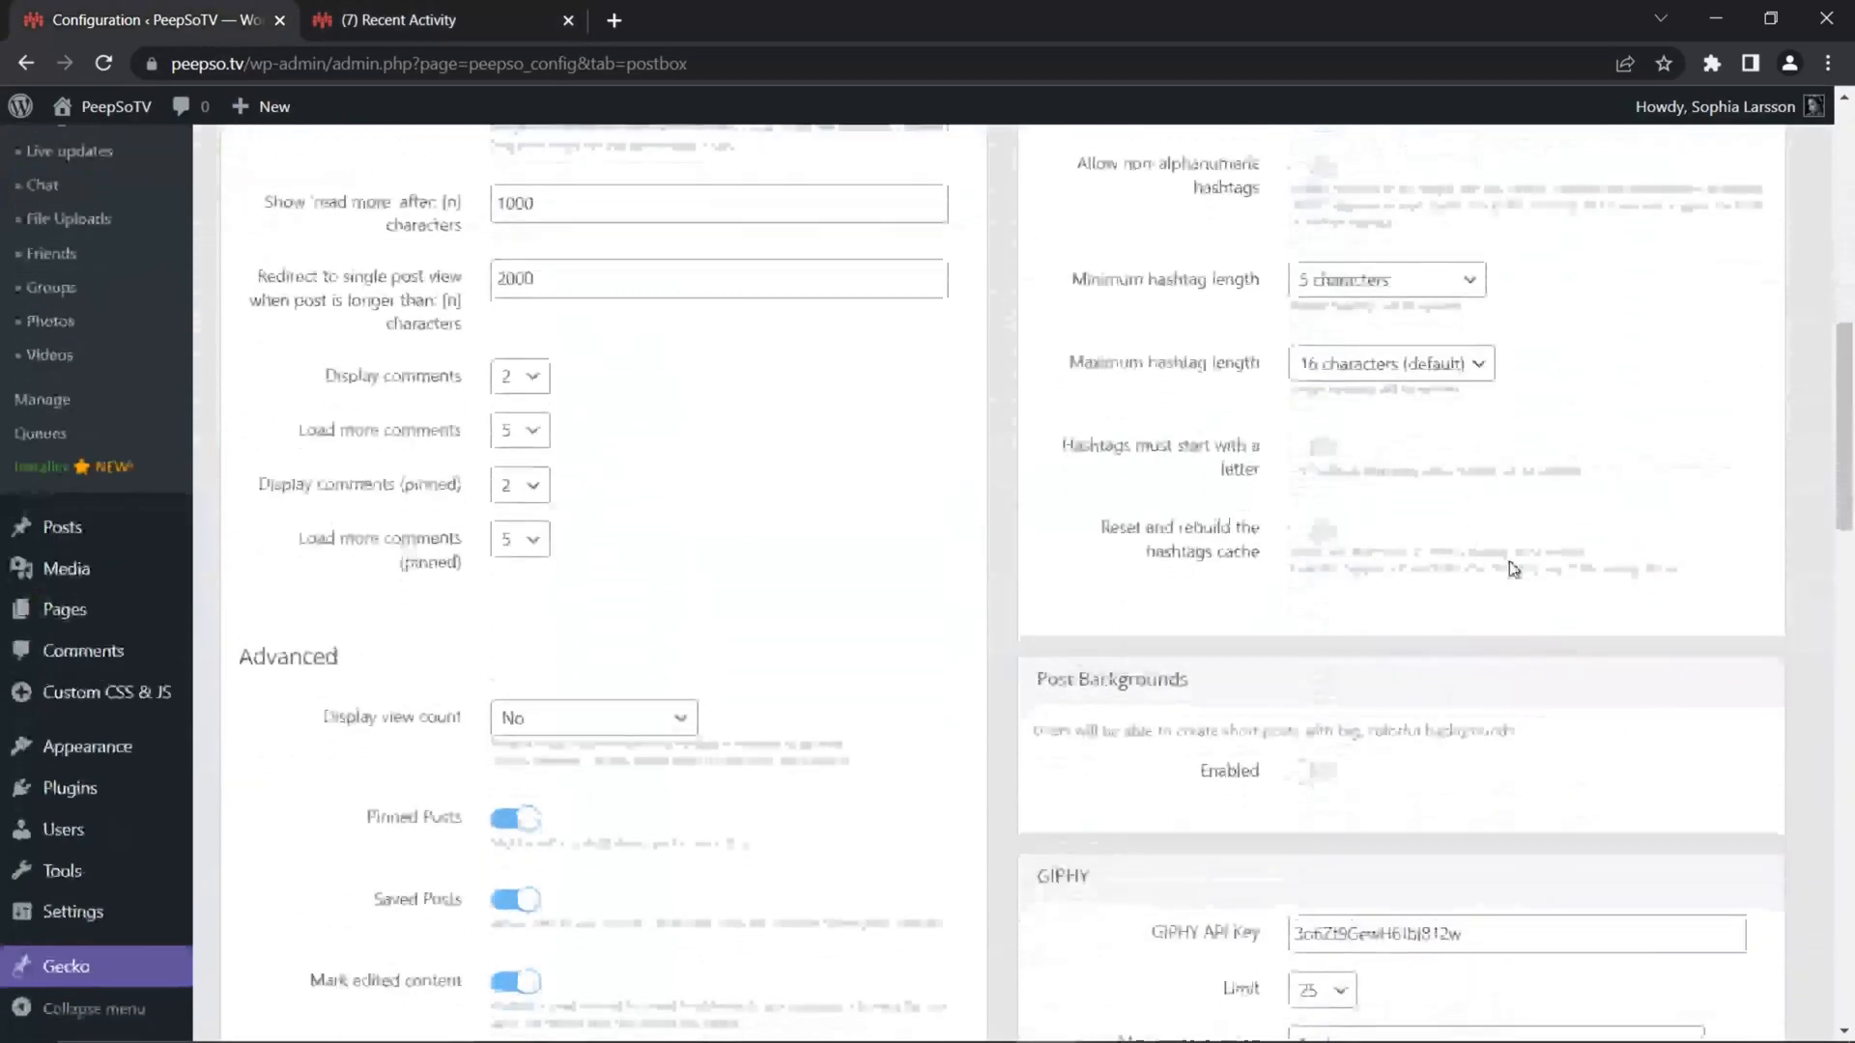
scroll(1559, 666, "up", 1)
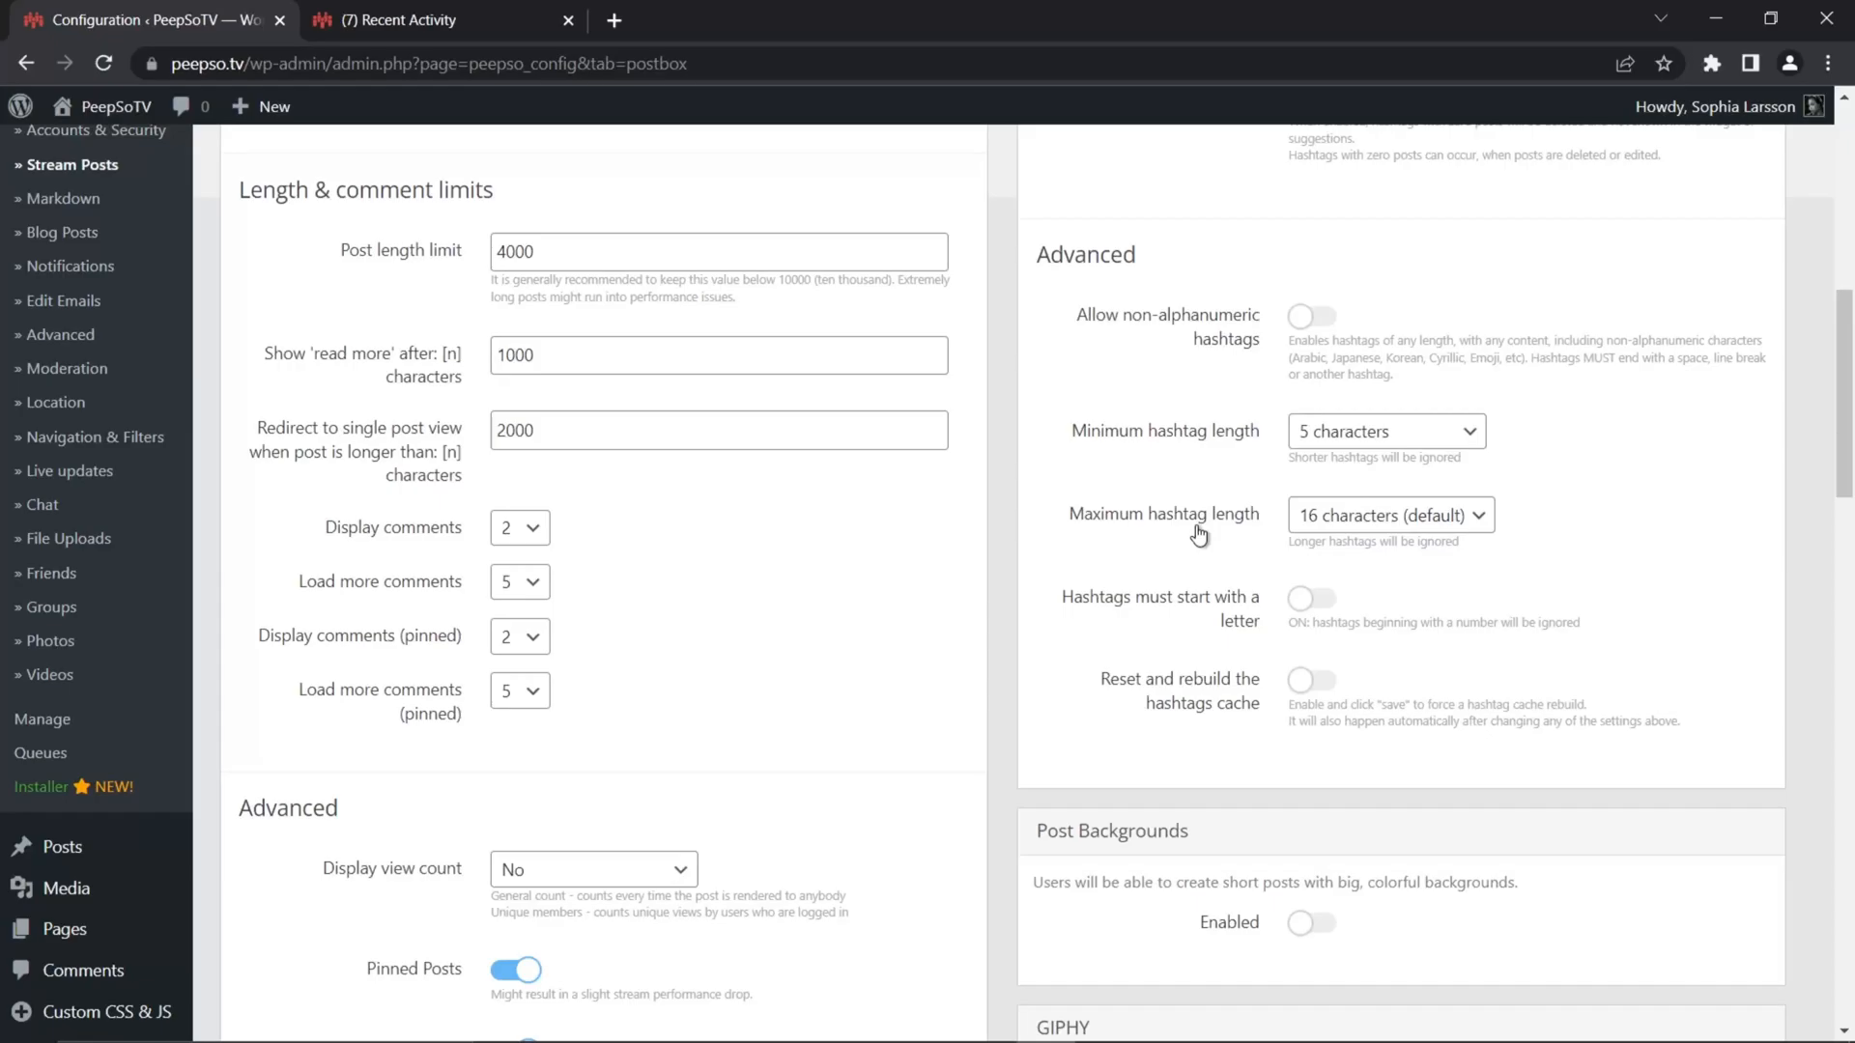
left_click(1464, 519)
scroll(1430, 705, "down", 5)
scroll(1441, 709, "down", 5)
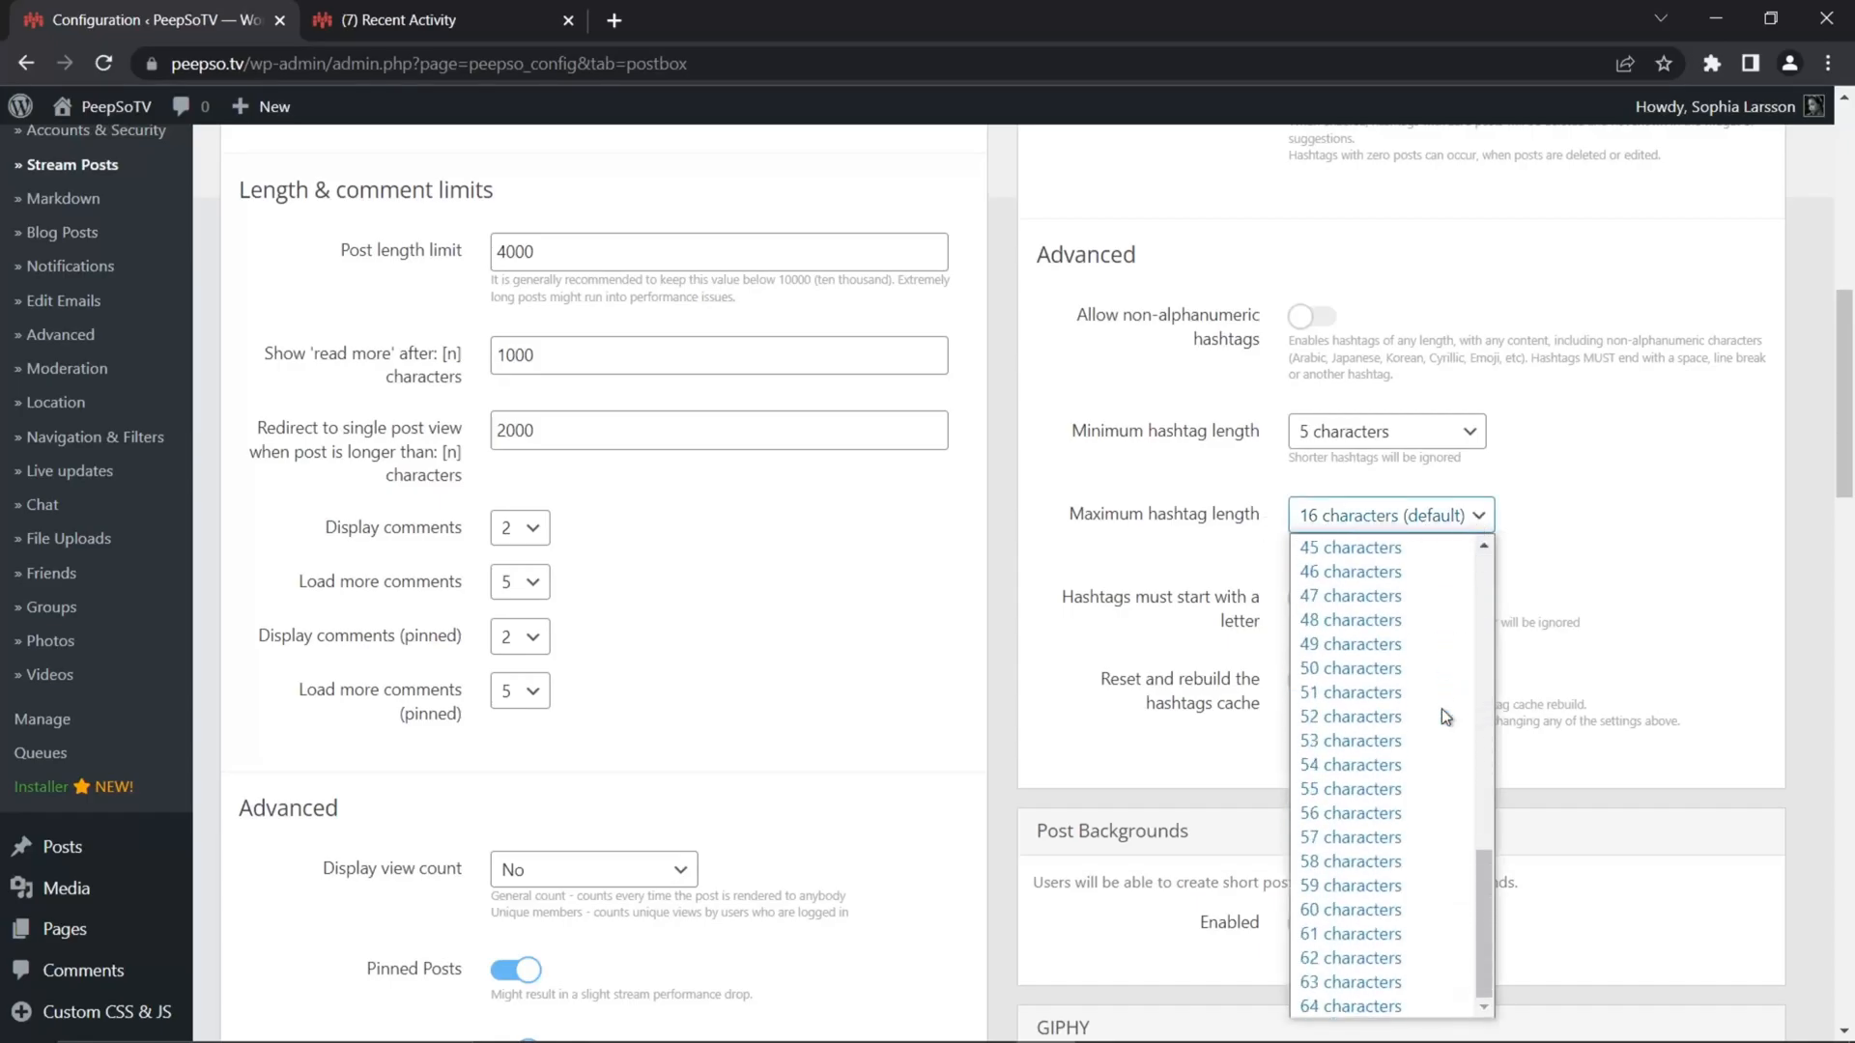
left_click(1390, 1001)
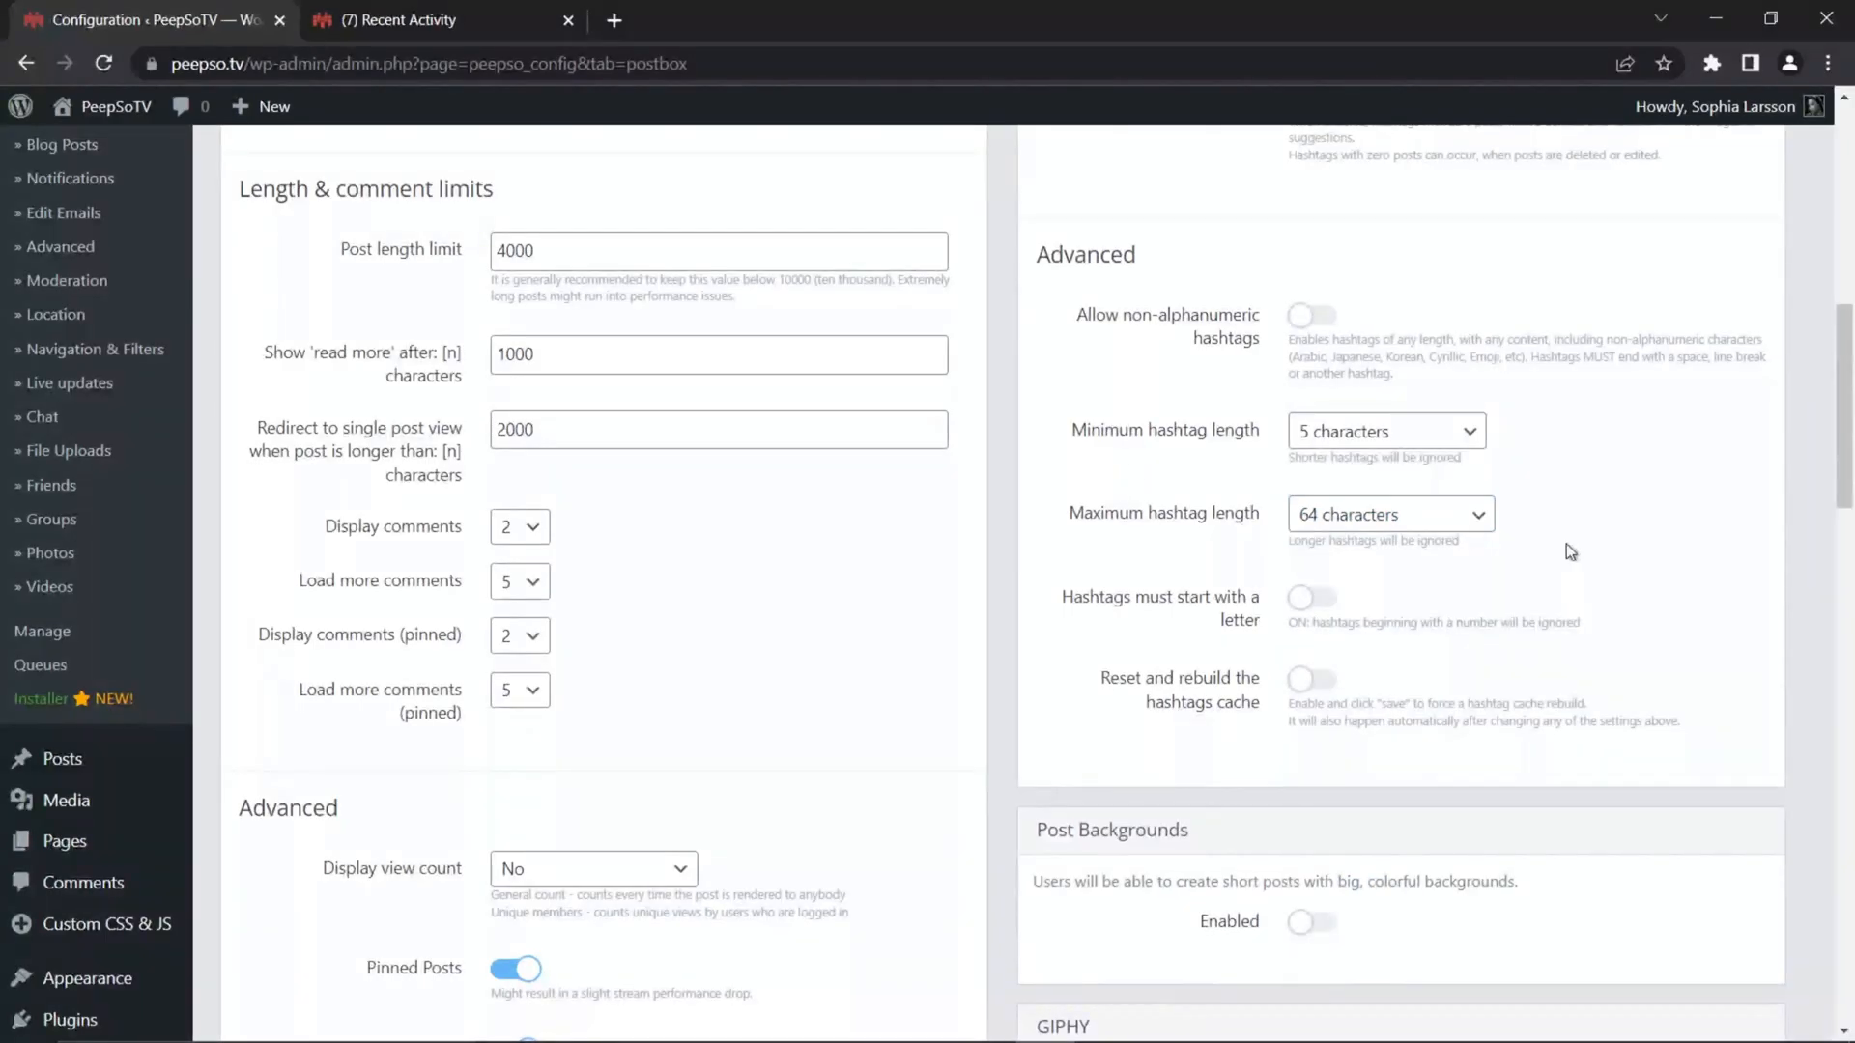
scroll(1527, 543, "down", 20)
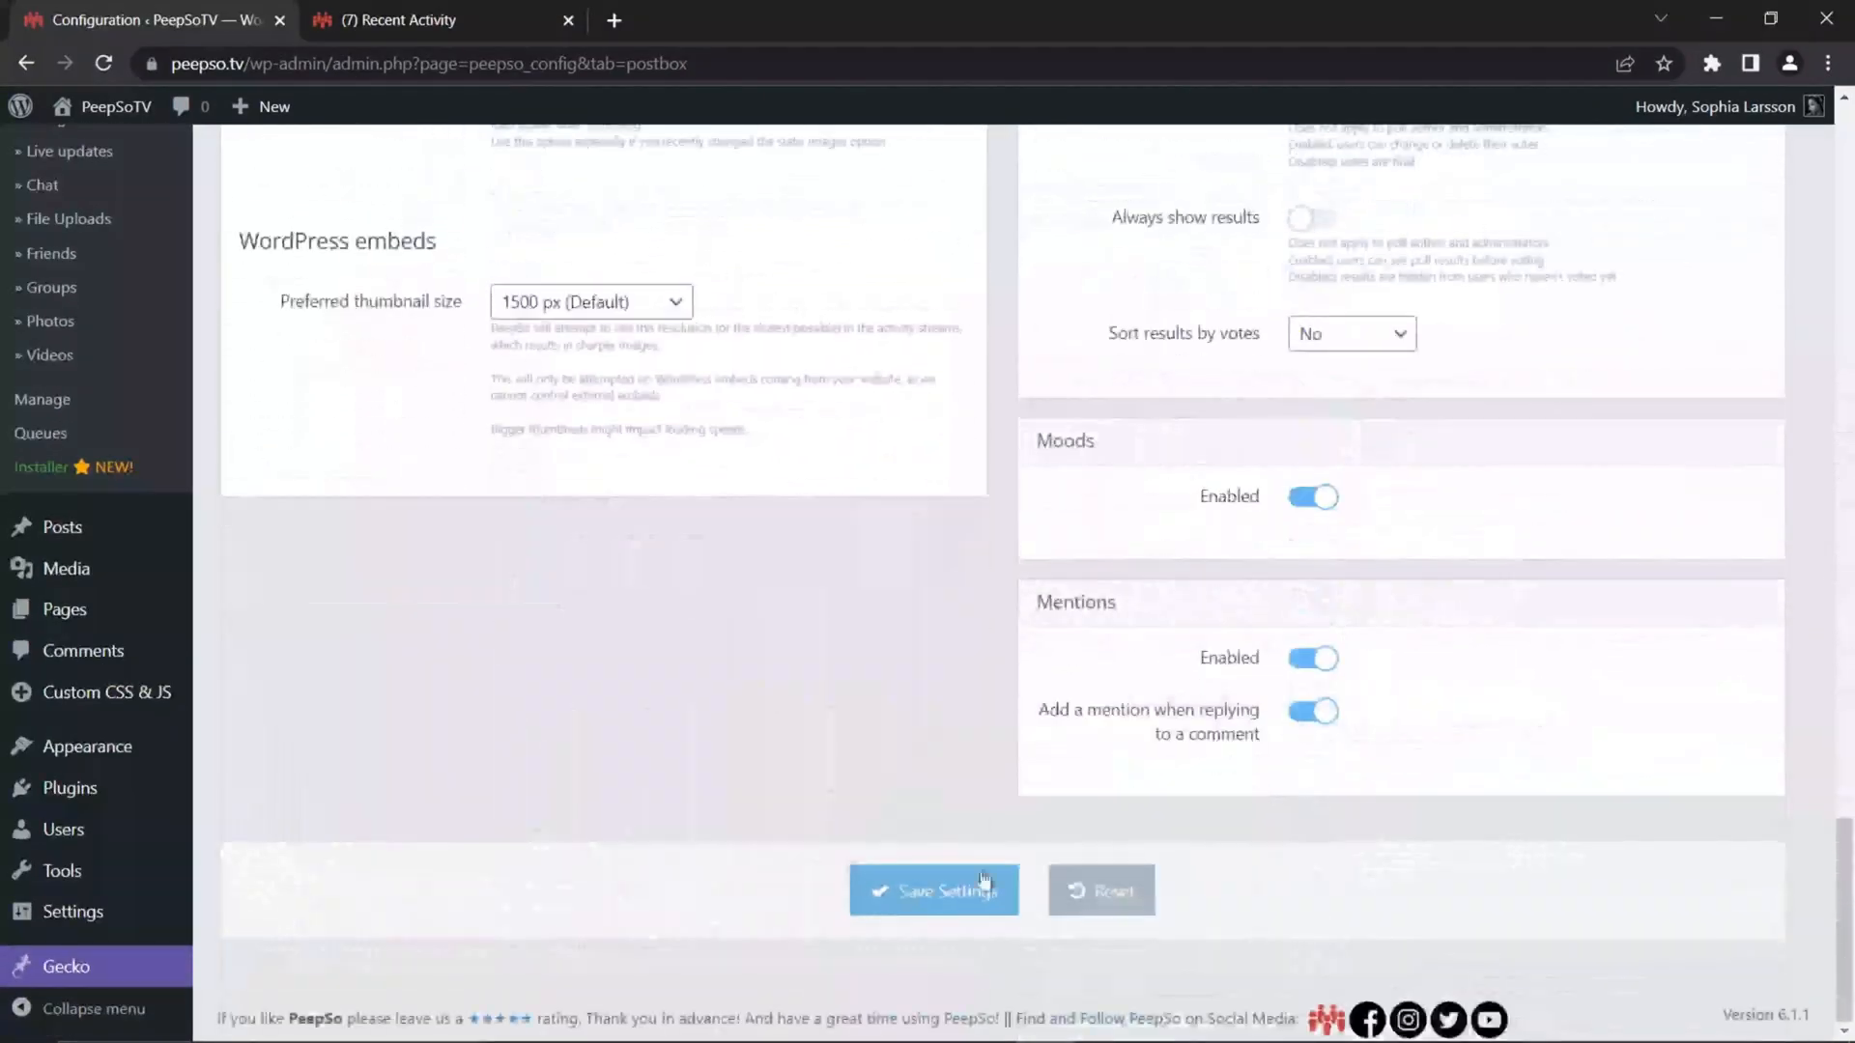
left_click(983, 879)
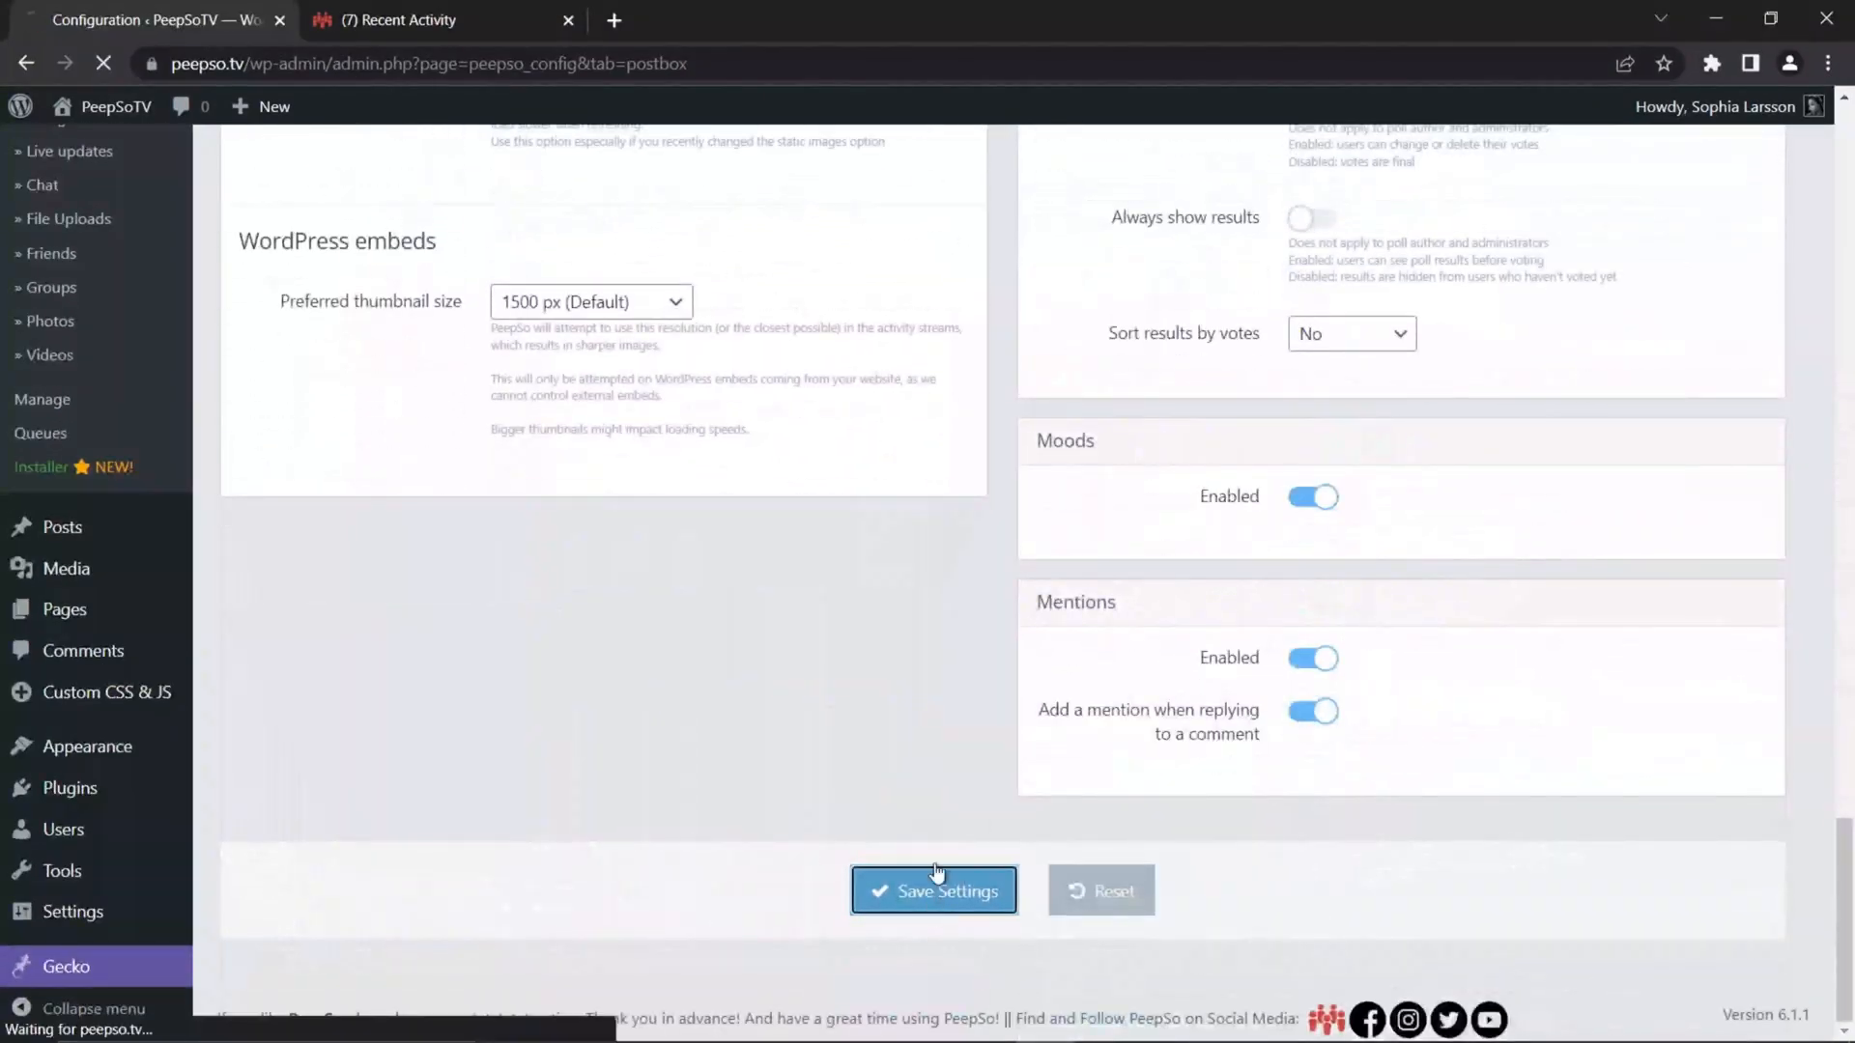
Reload the community page, discarding the old draft, and enter #nowicanstarttypingverylonghashtags in a new post draft
left_click(434, 21)
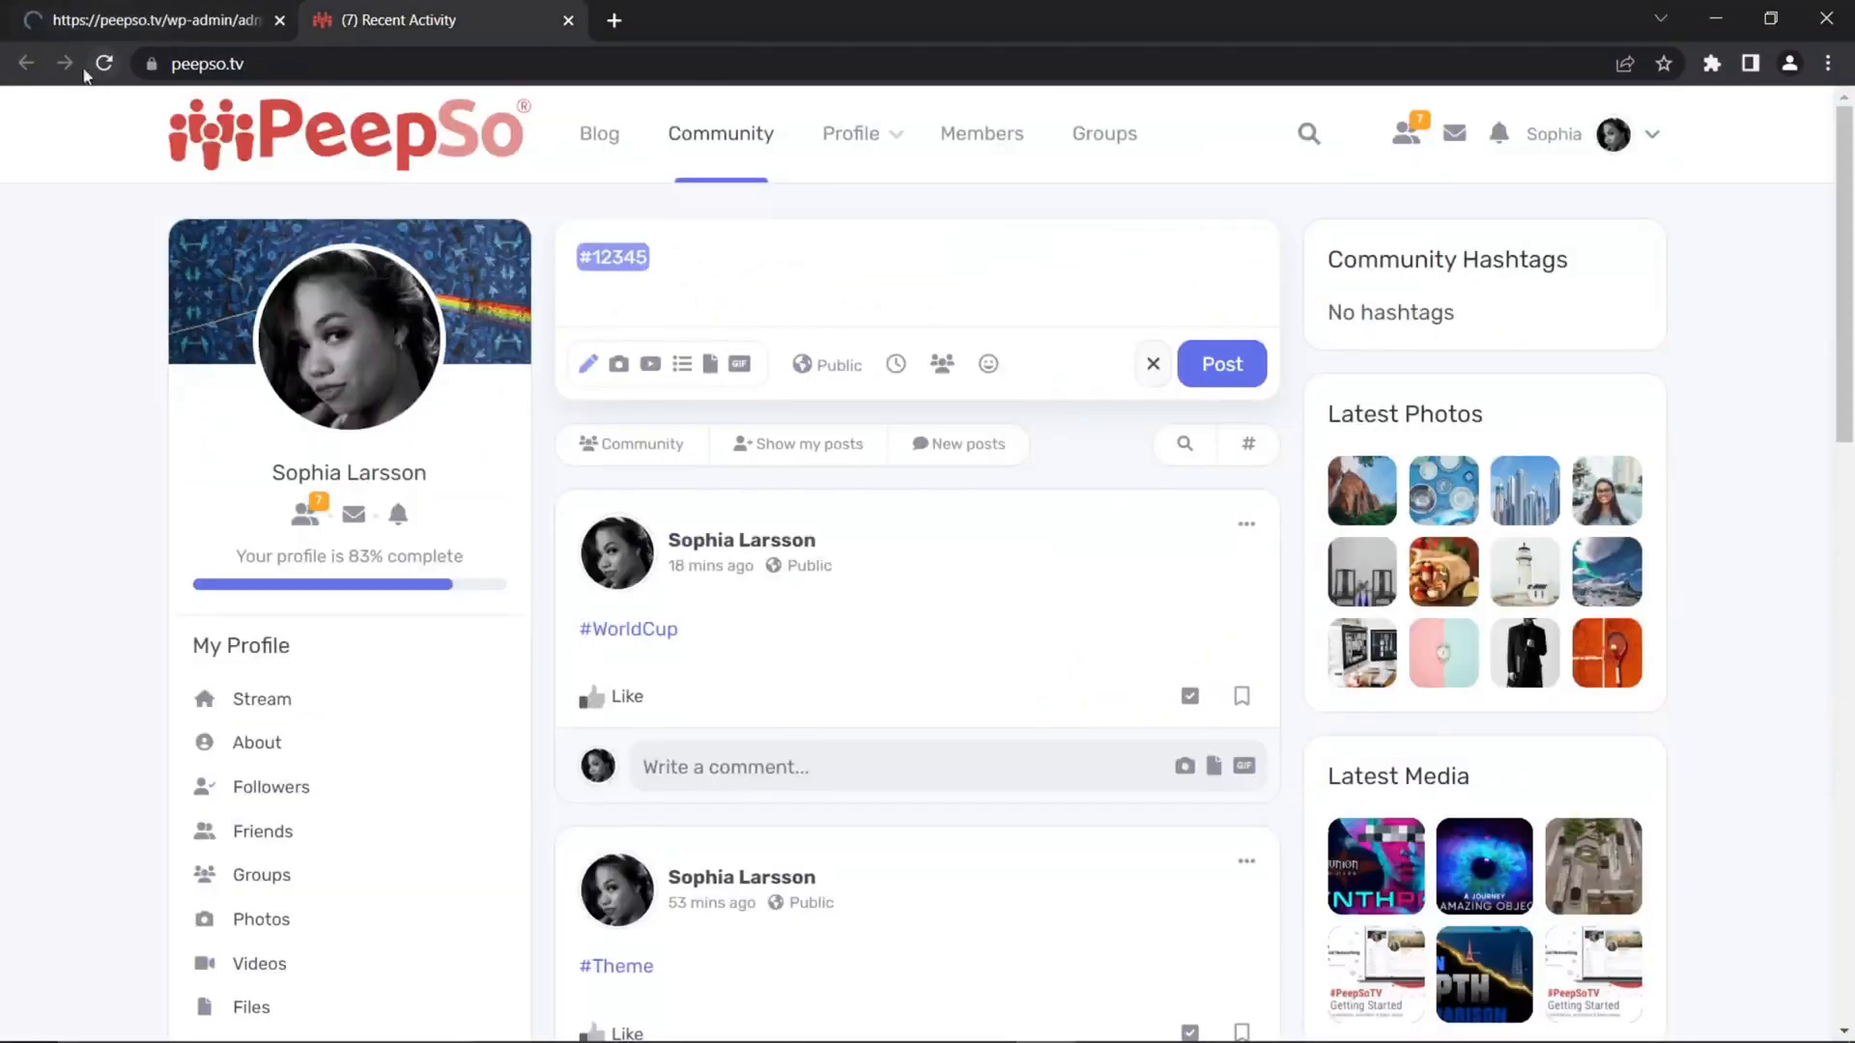
left_click(105, 64)
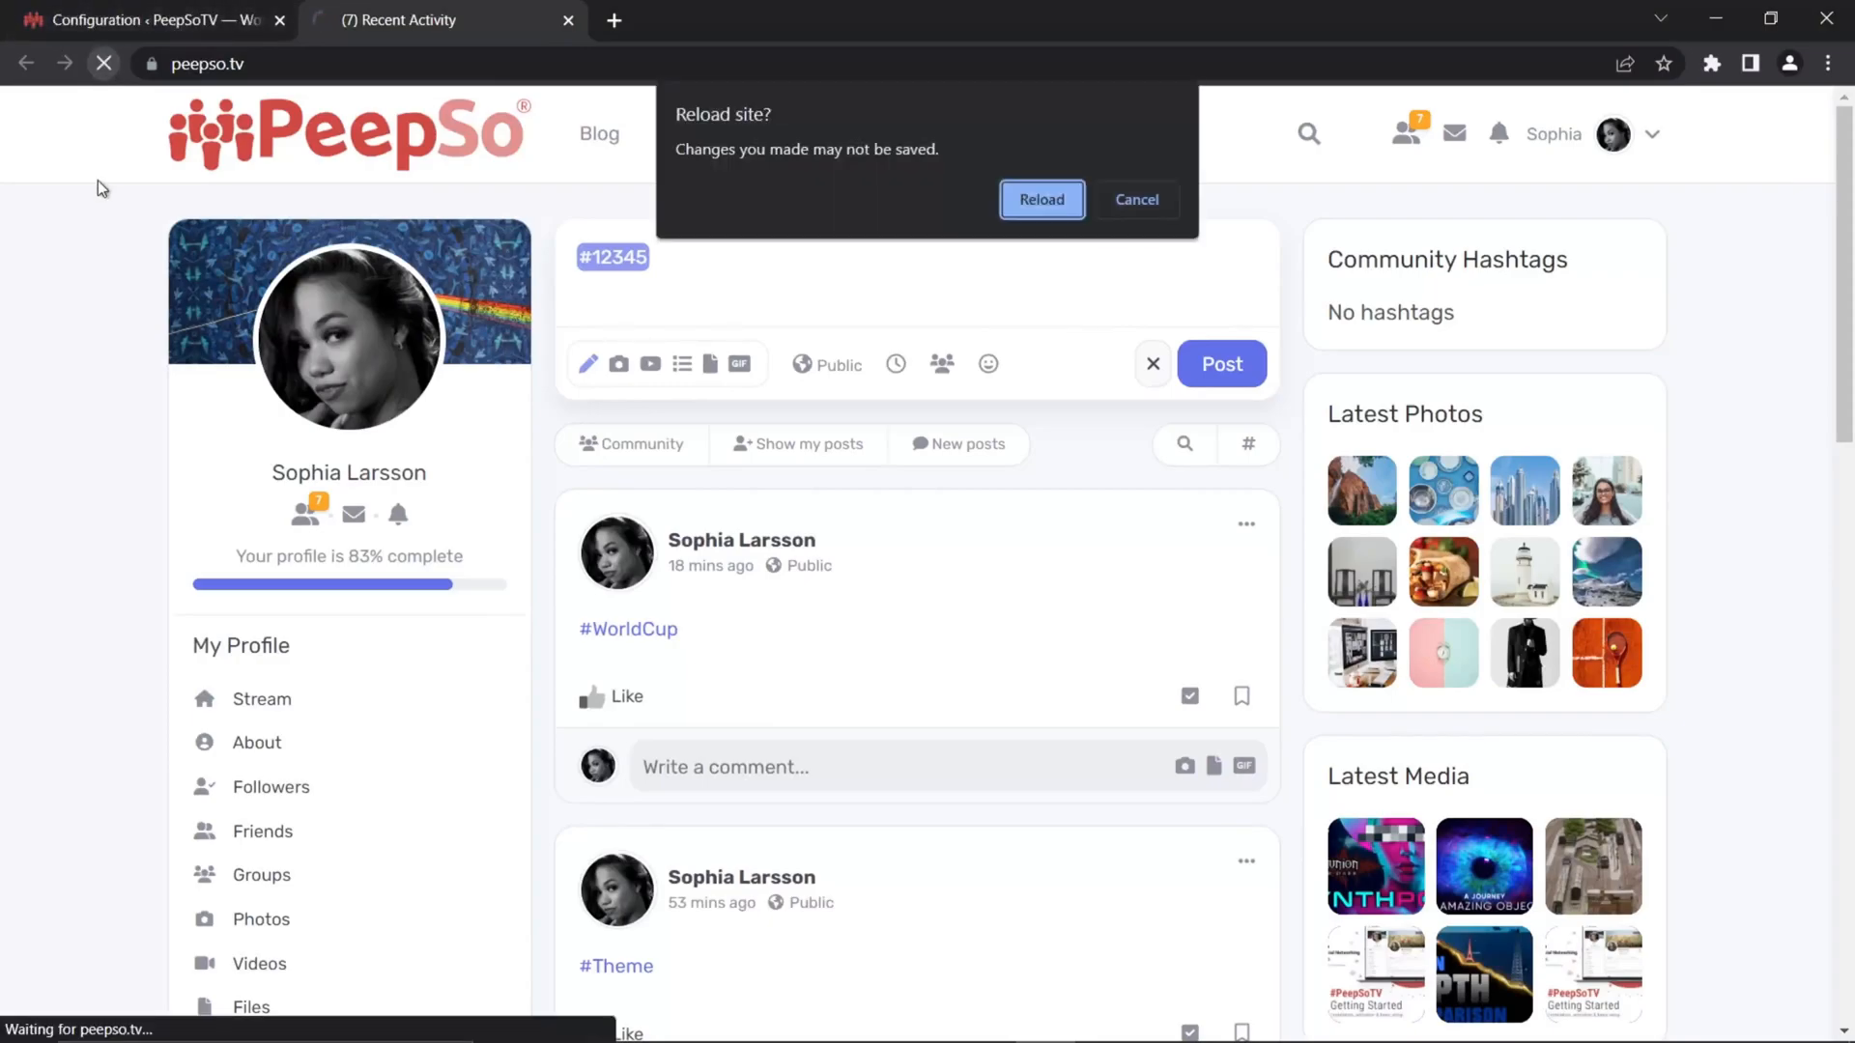
left_click(1041, 198)
left_click(861, 257)
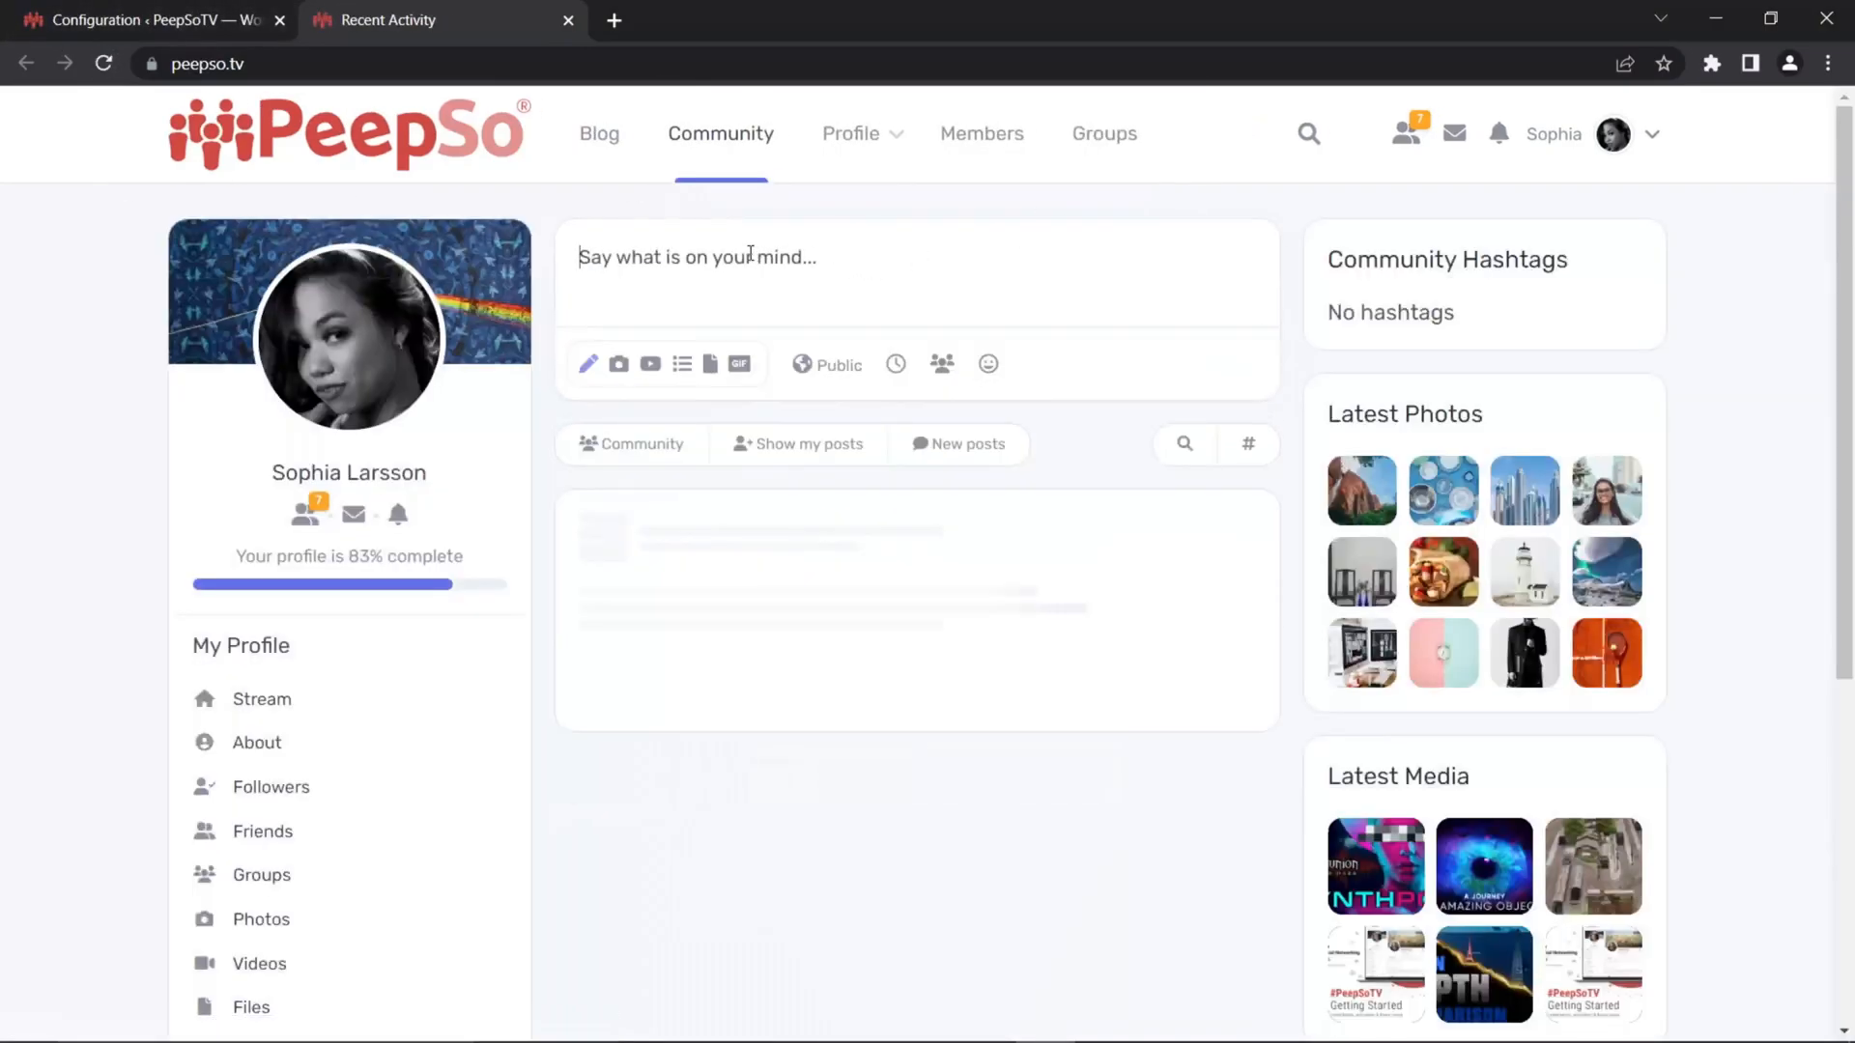
type("#nowi")
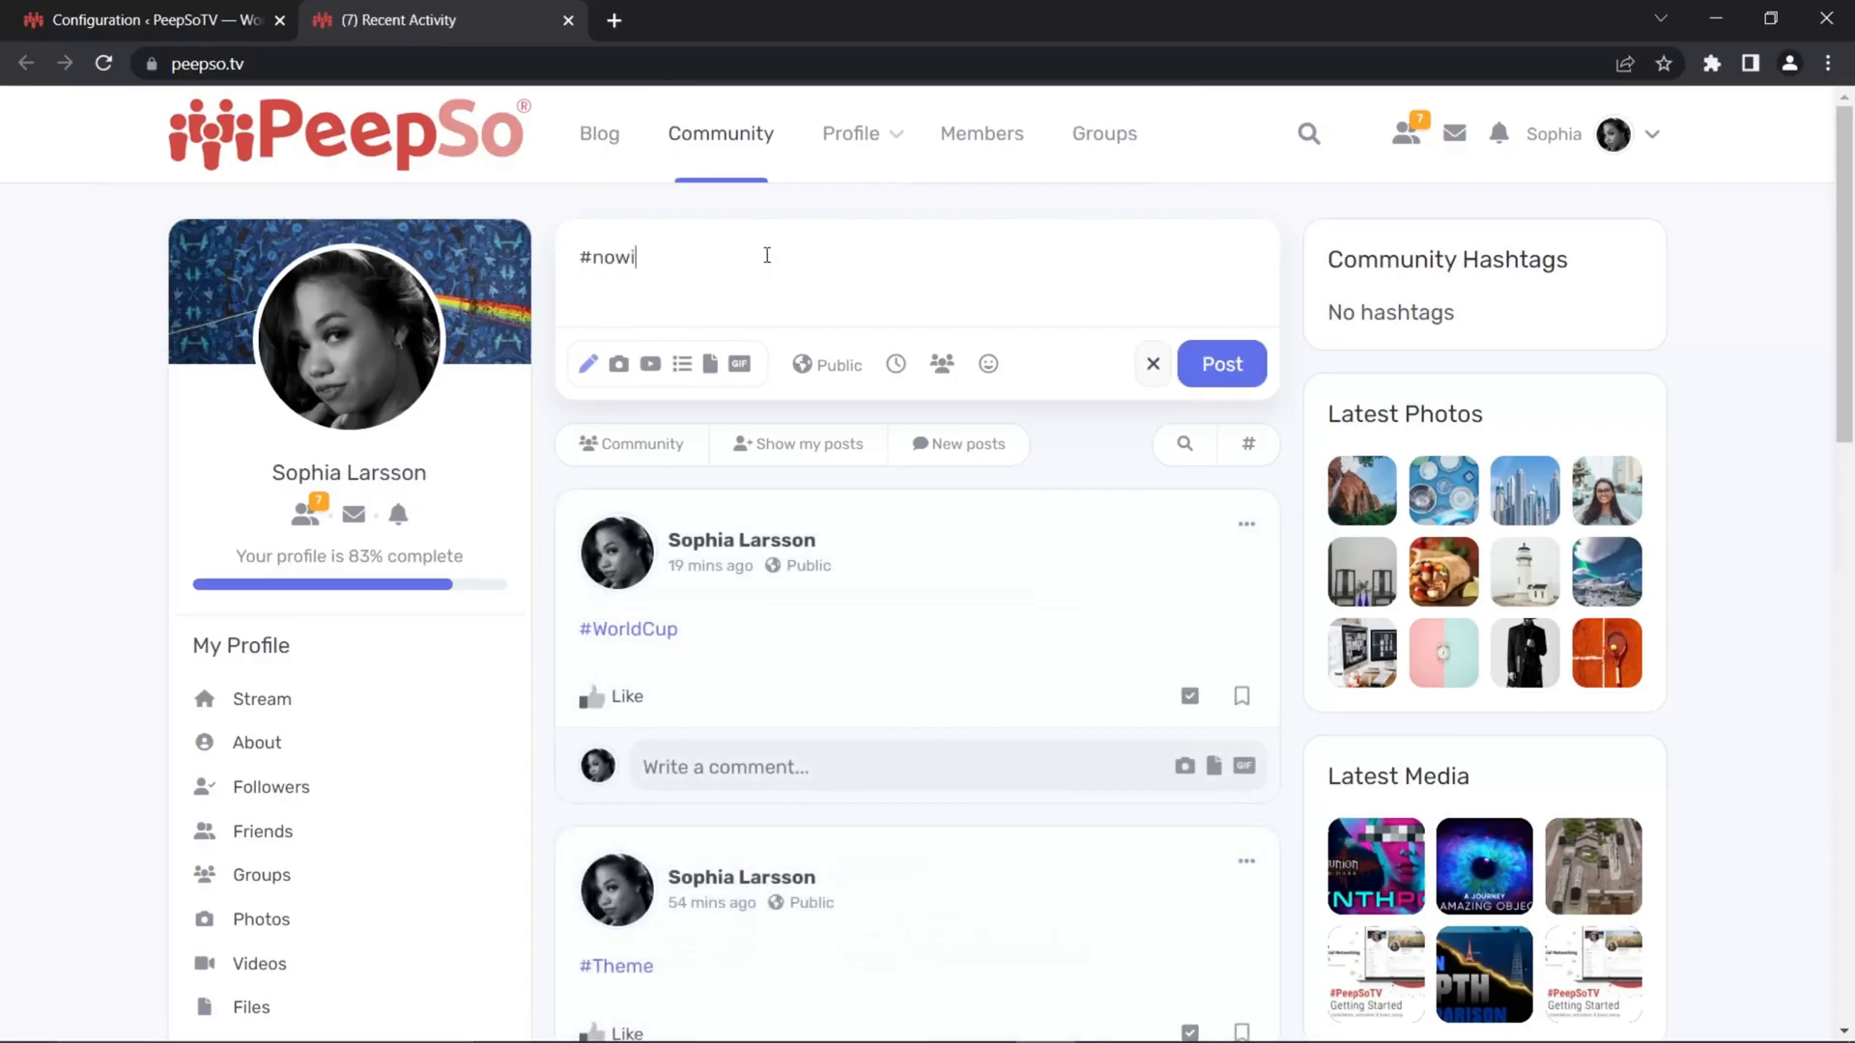
type("cansta")
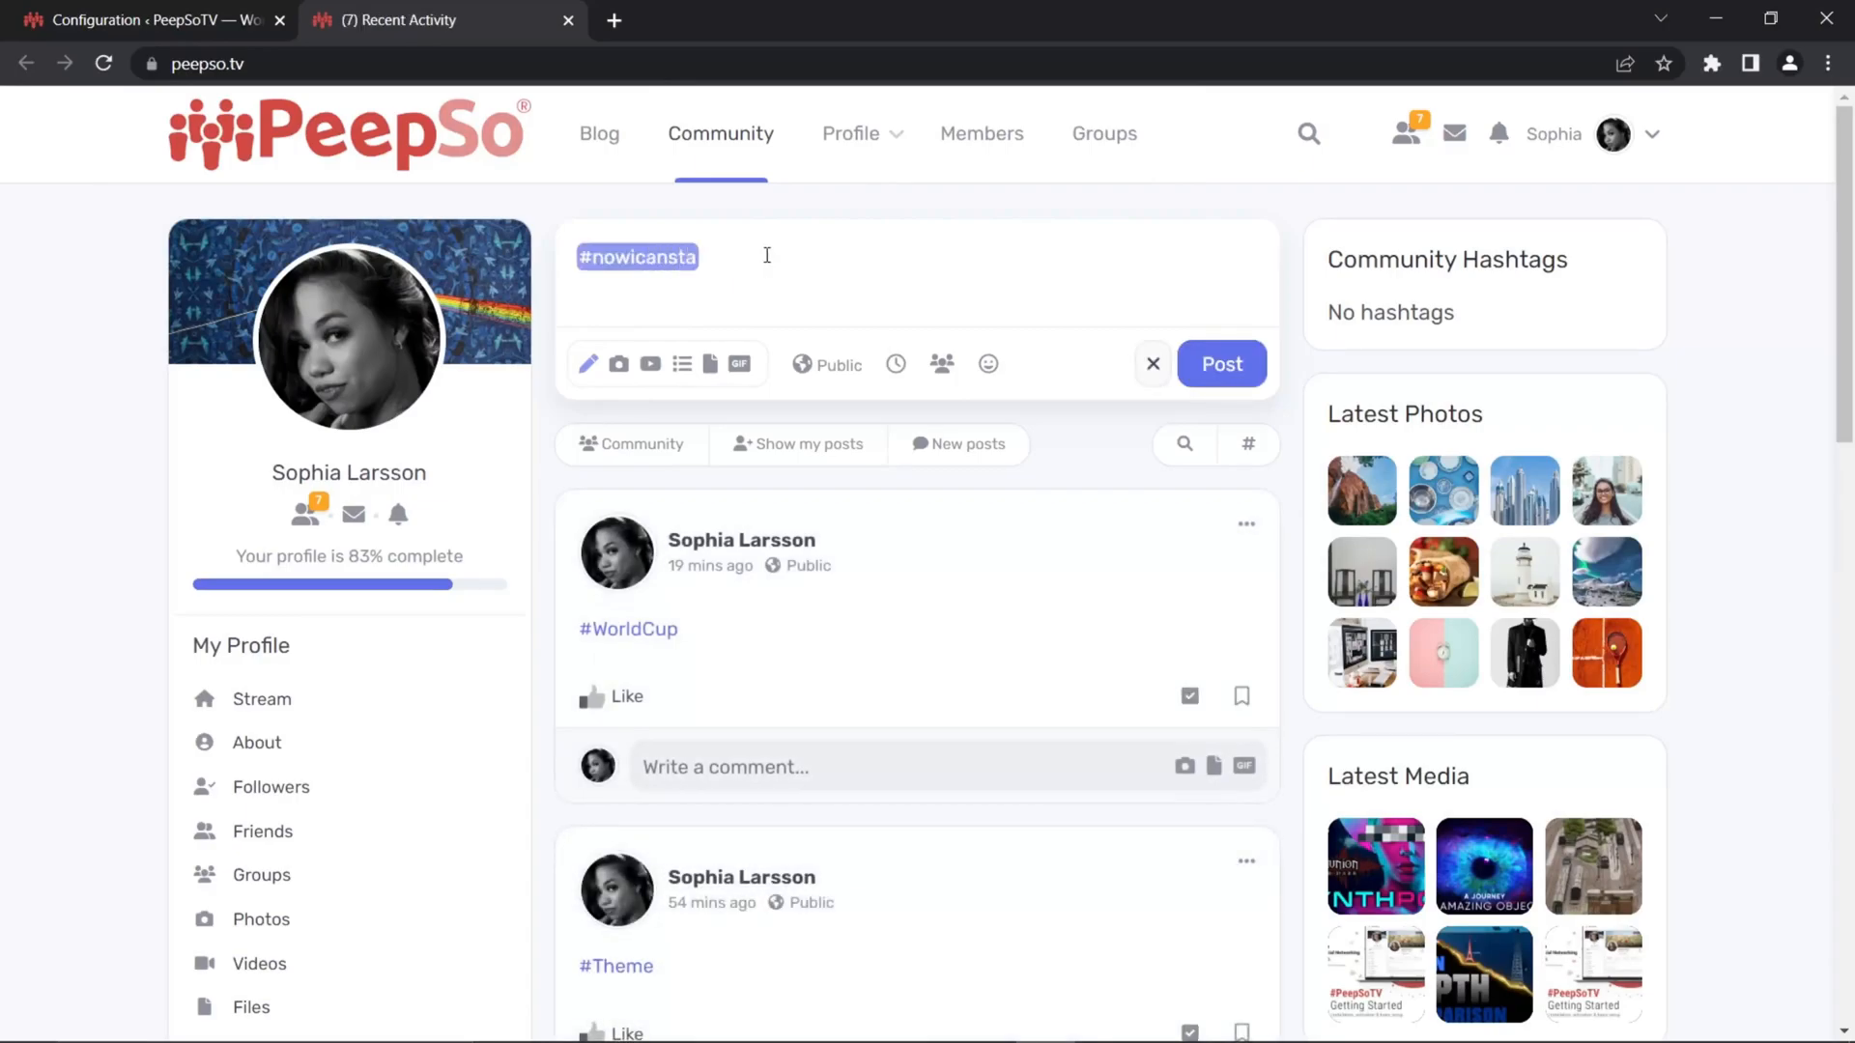
type("rttypingve")
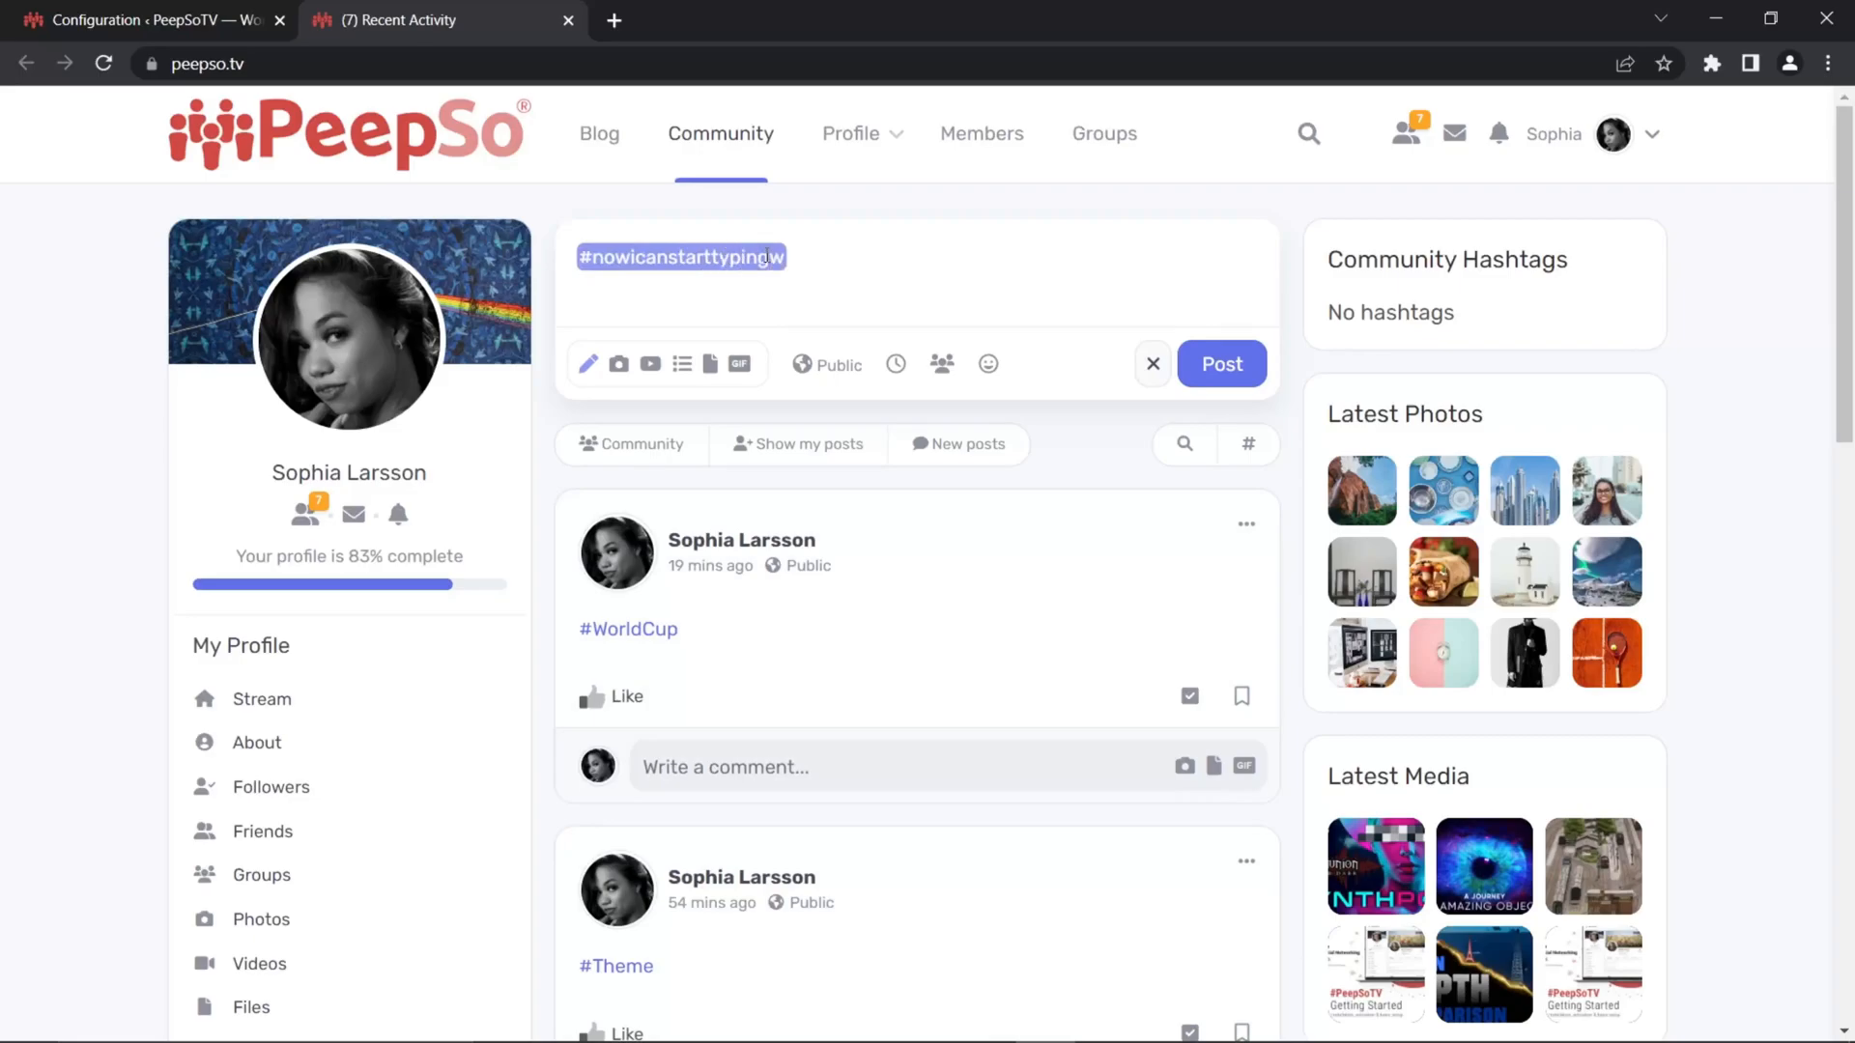
type("rylonghashtags")
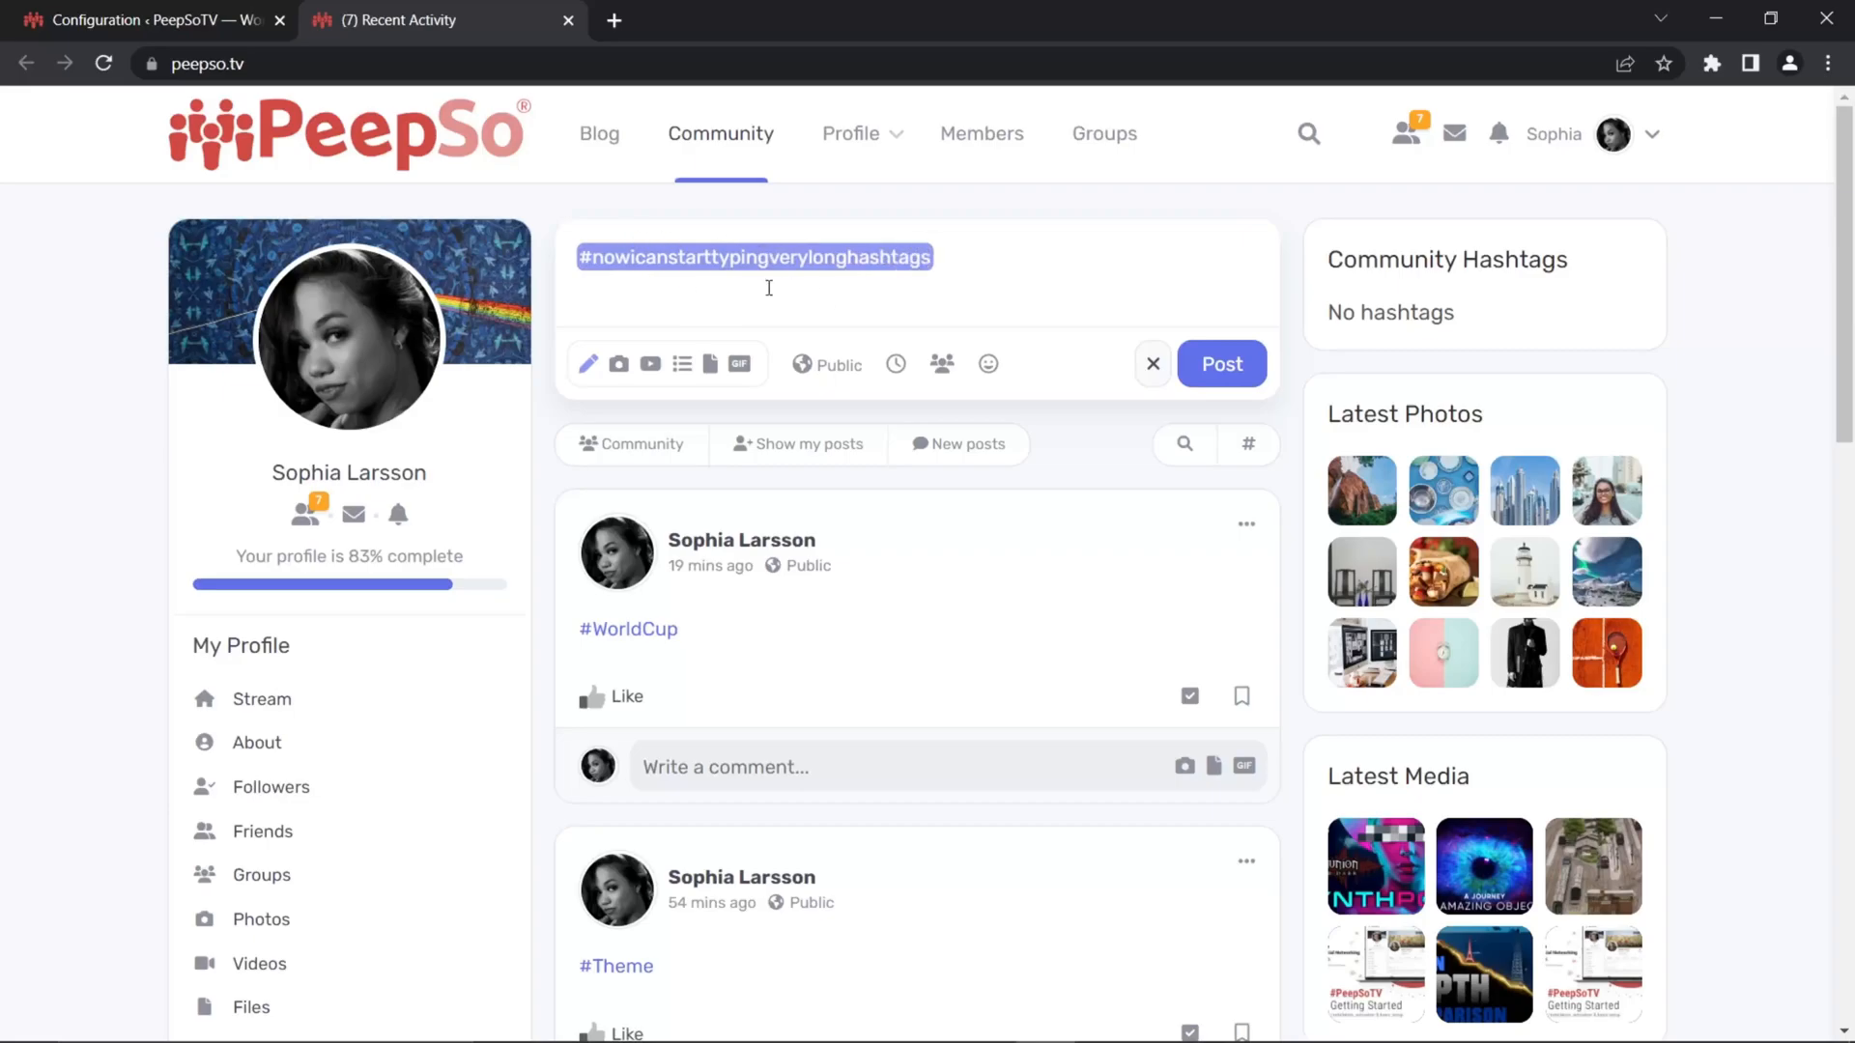
Return to the Stream Posts configuration and examine the hashtag cache notice above the settings
left_click(153, 21)
scroll(1476, 557, "down", 13)
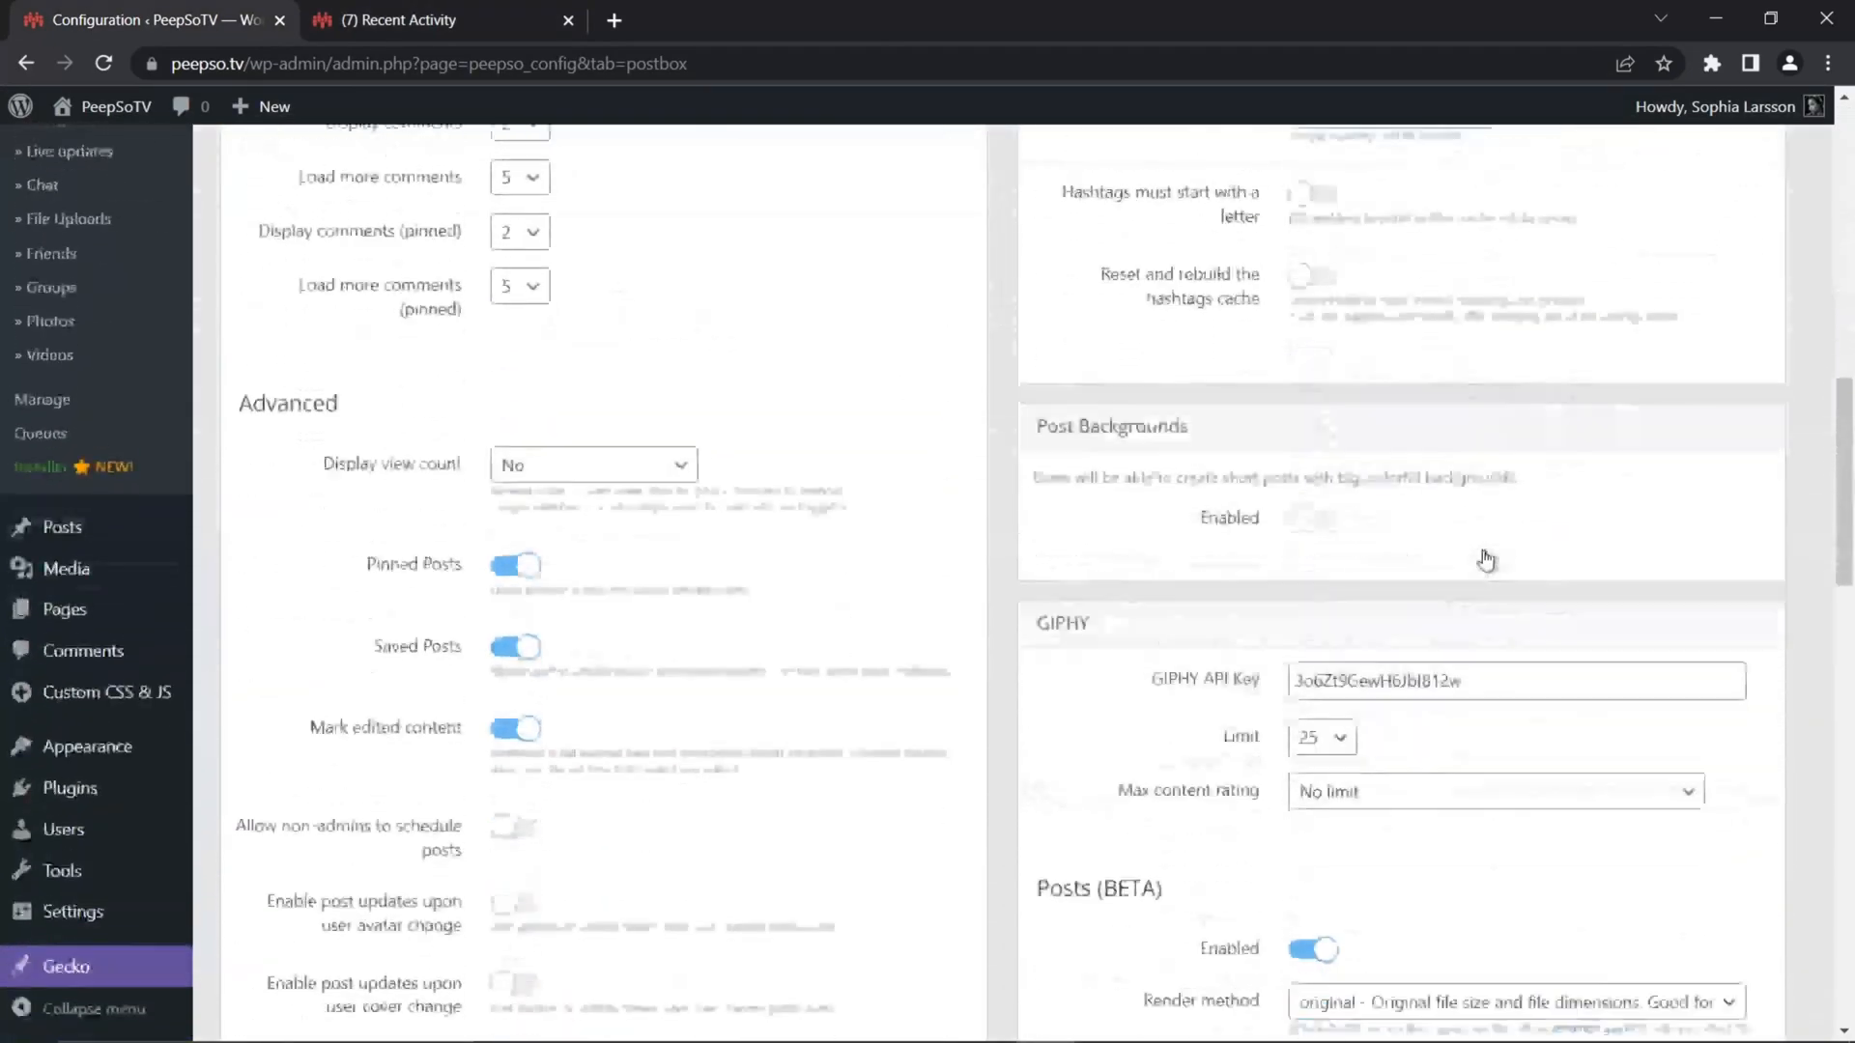
scroll(1476, 557, "up", 13)
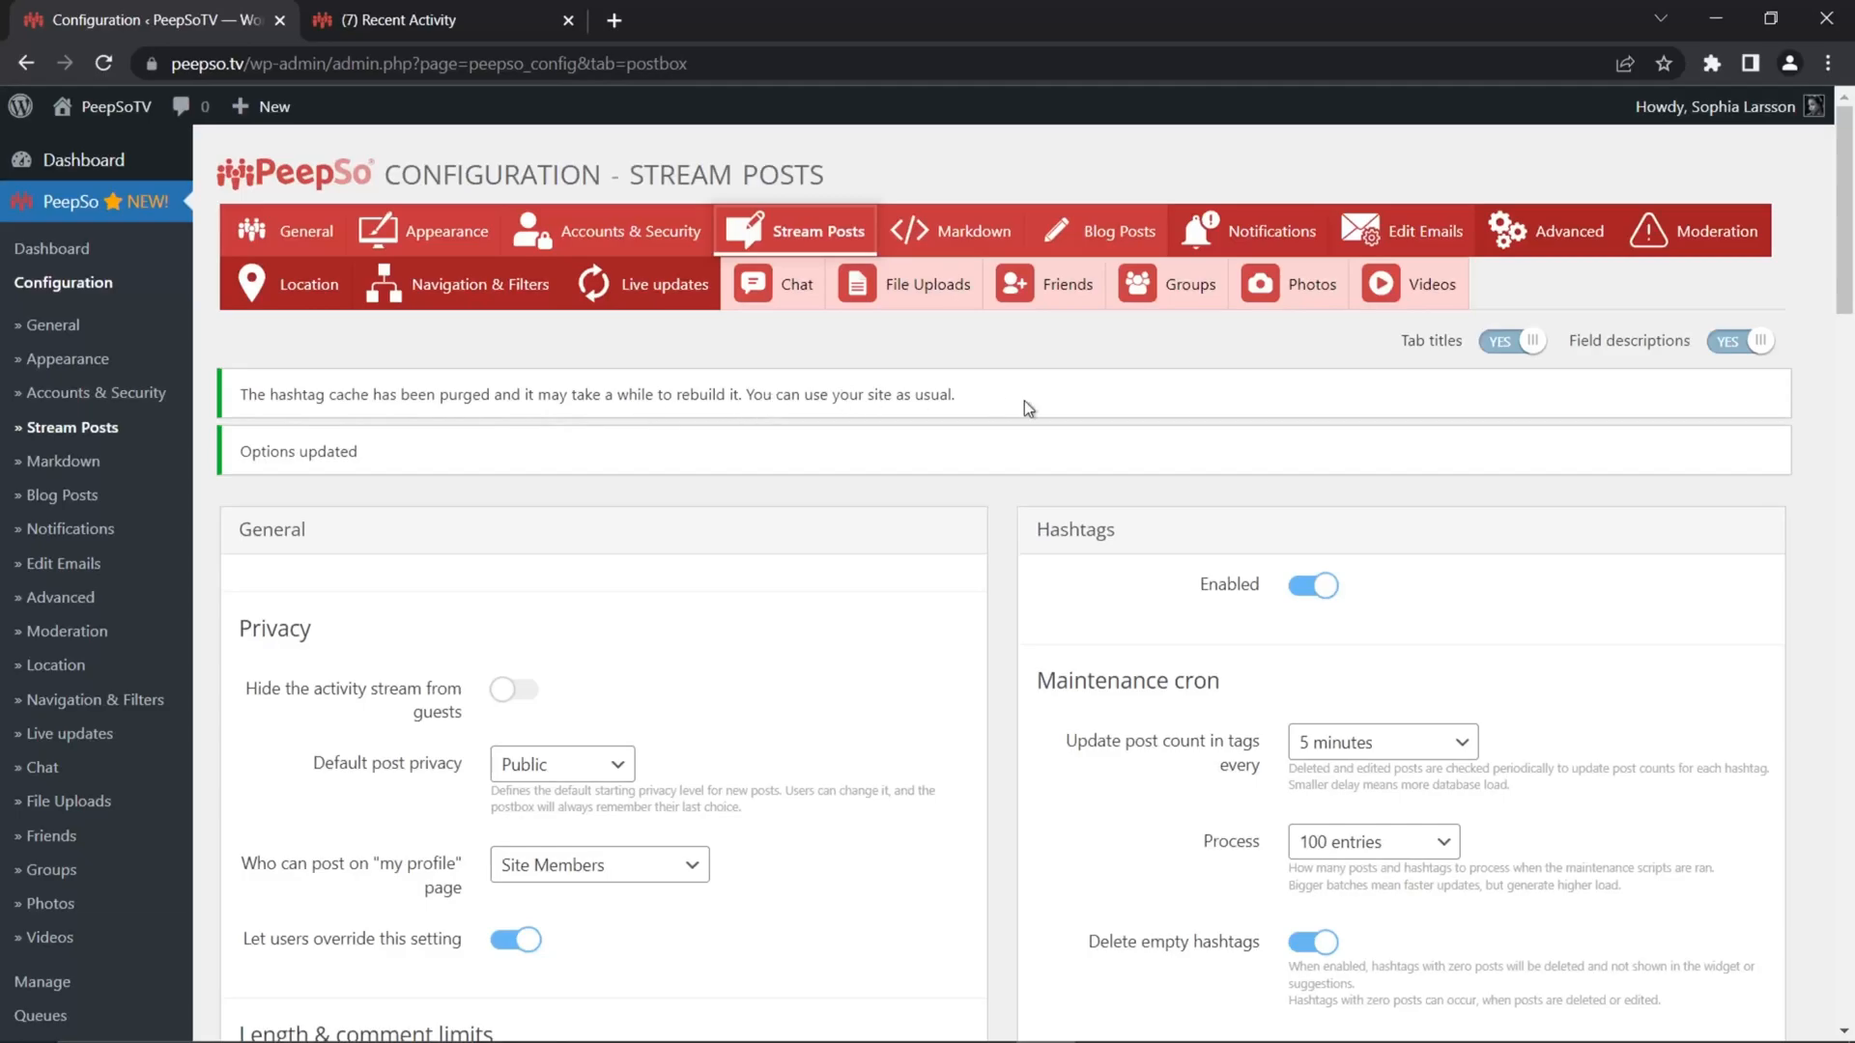
scroll(1080, 454, "down", 1)
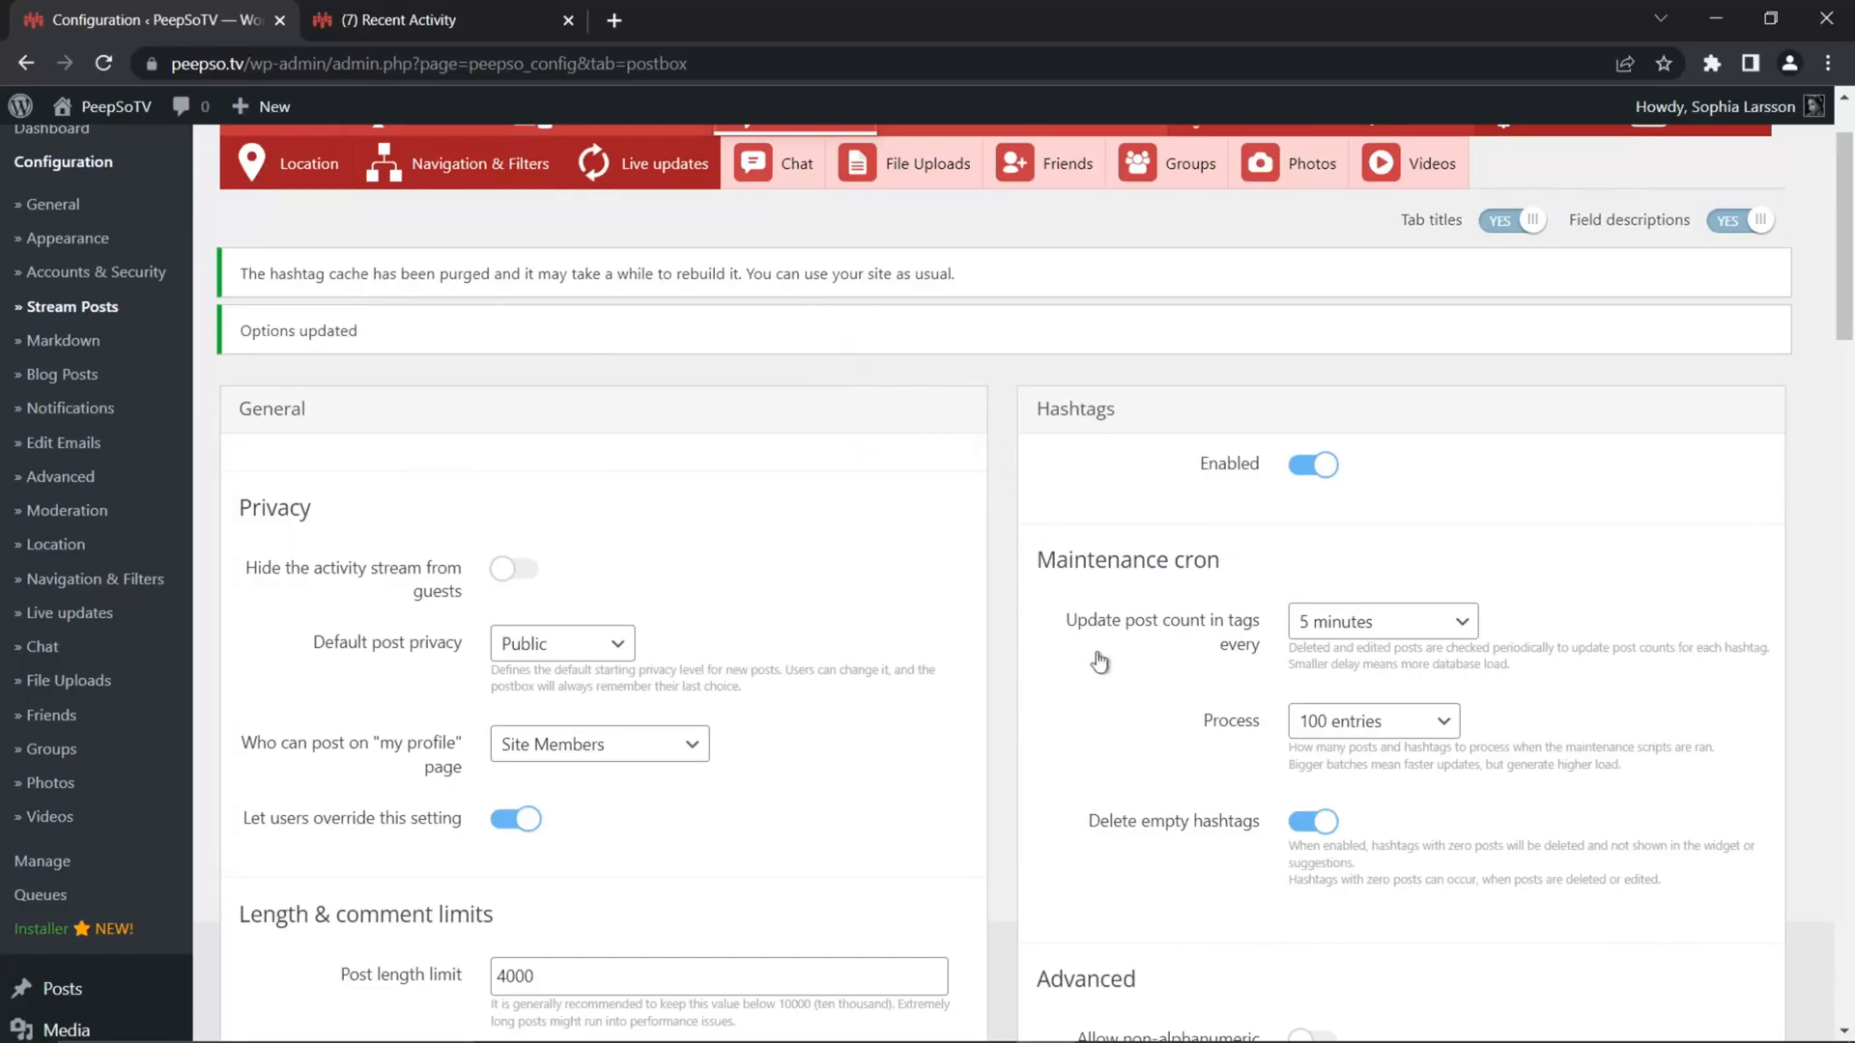
left_click_drag(959, 285, 293, 274)
scroll(1043, 535, "down", 2)
scroll(1048, 534, "down", 5)
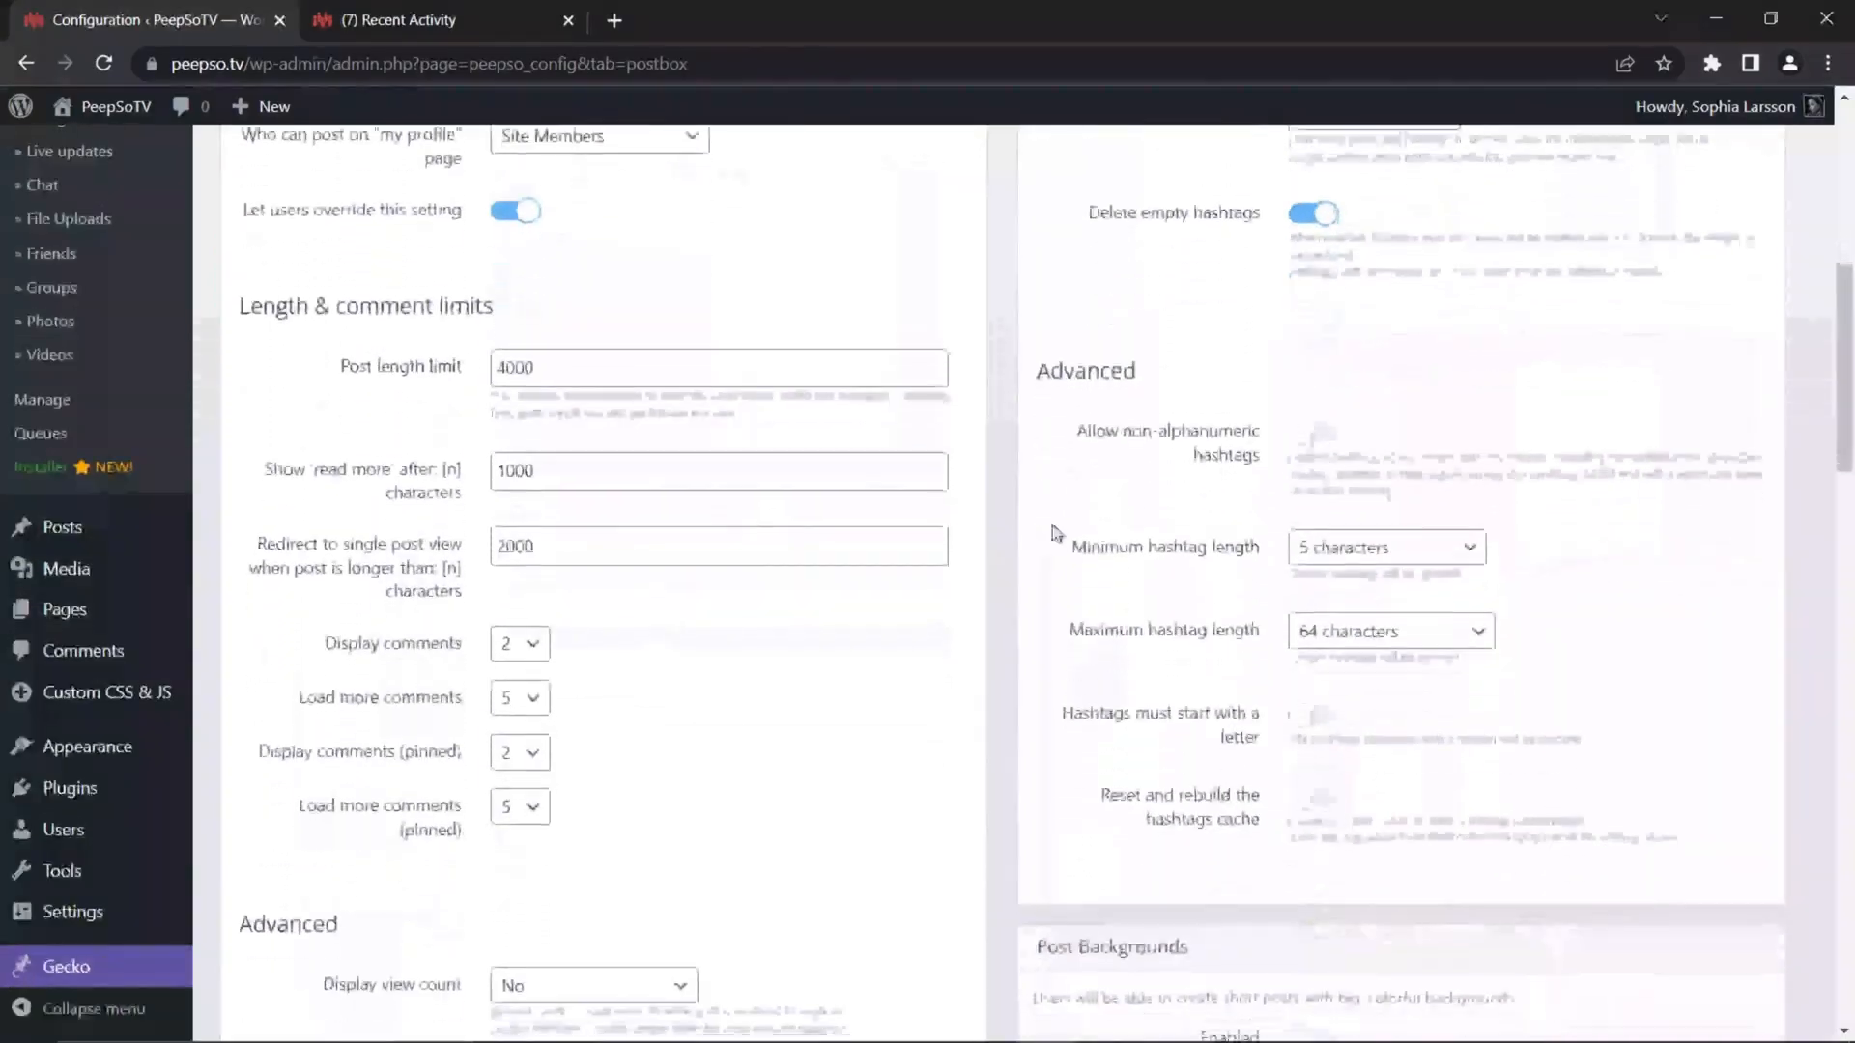
scroll(1018, 496, "up", 8)
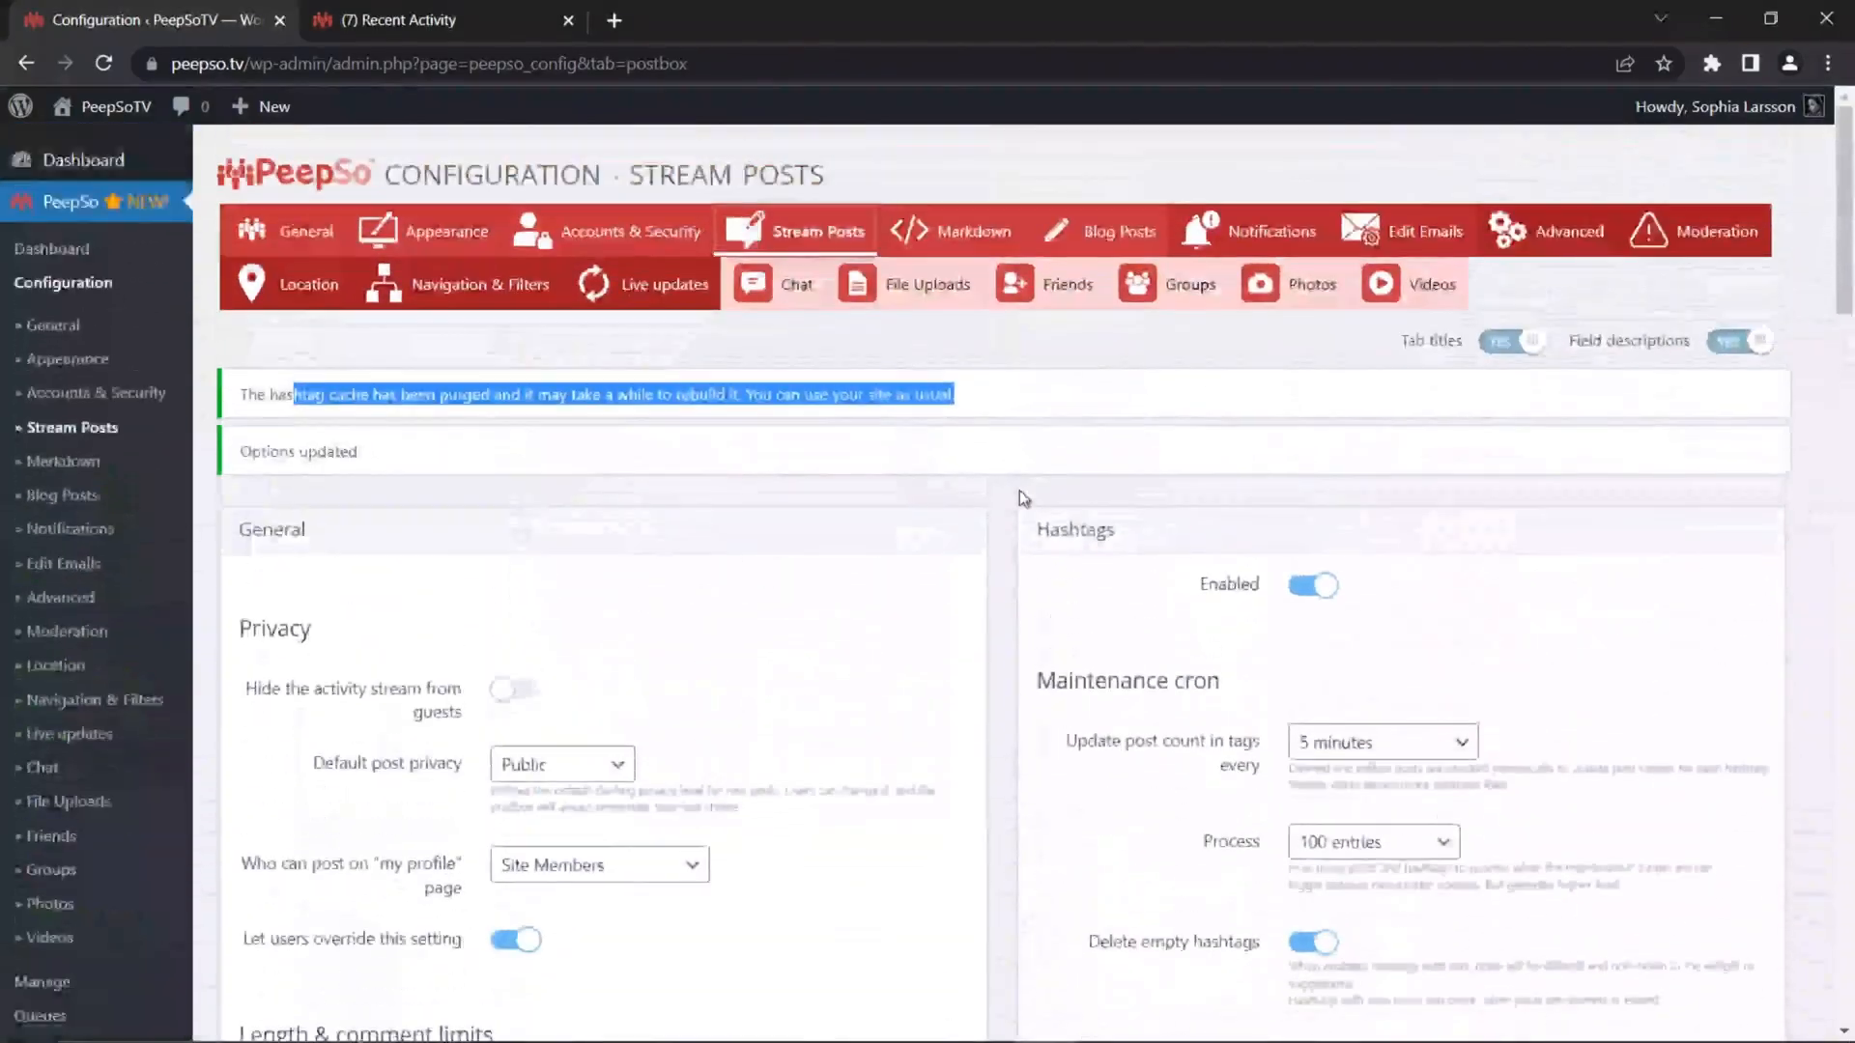
left_click(454, 454)
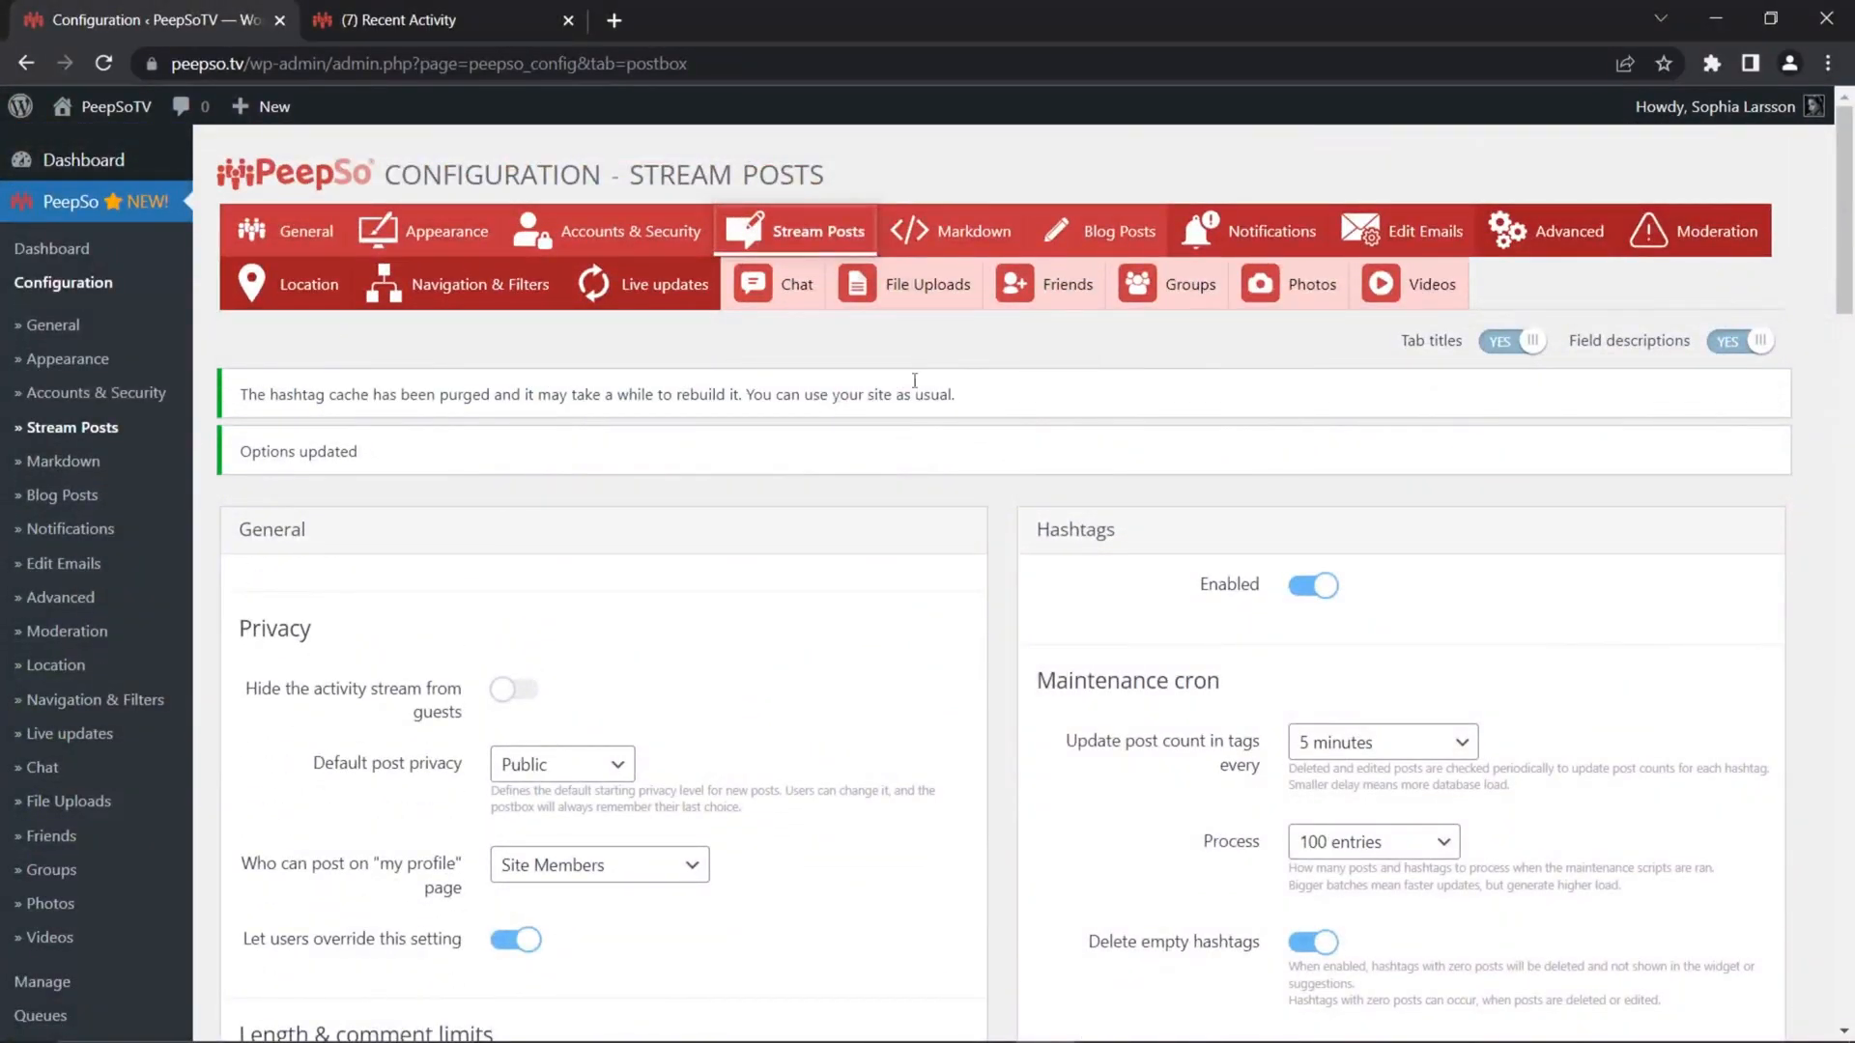
scroll(1028, 483, "down", 1)
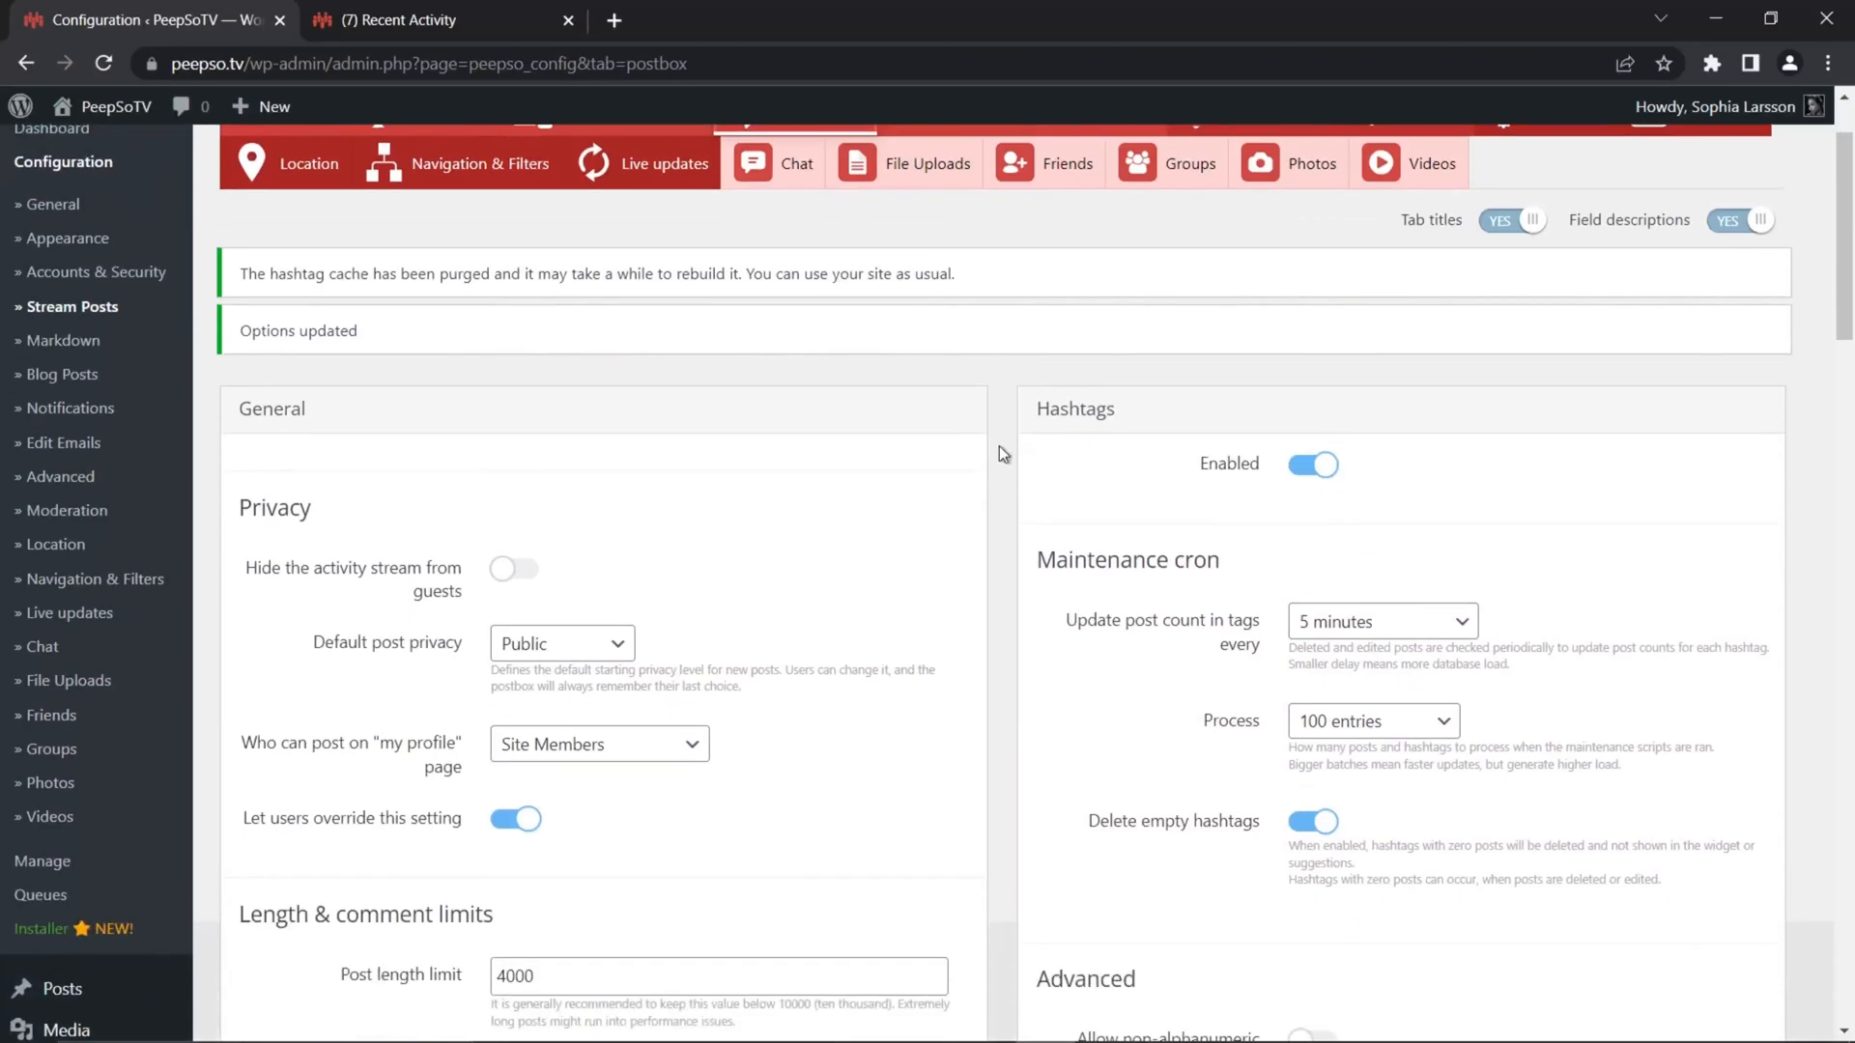
scroll(997, 492, "up", 1)
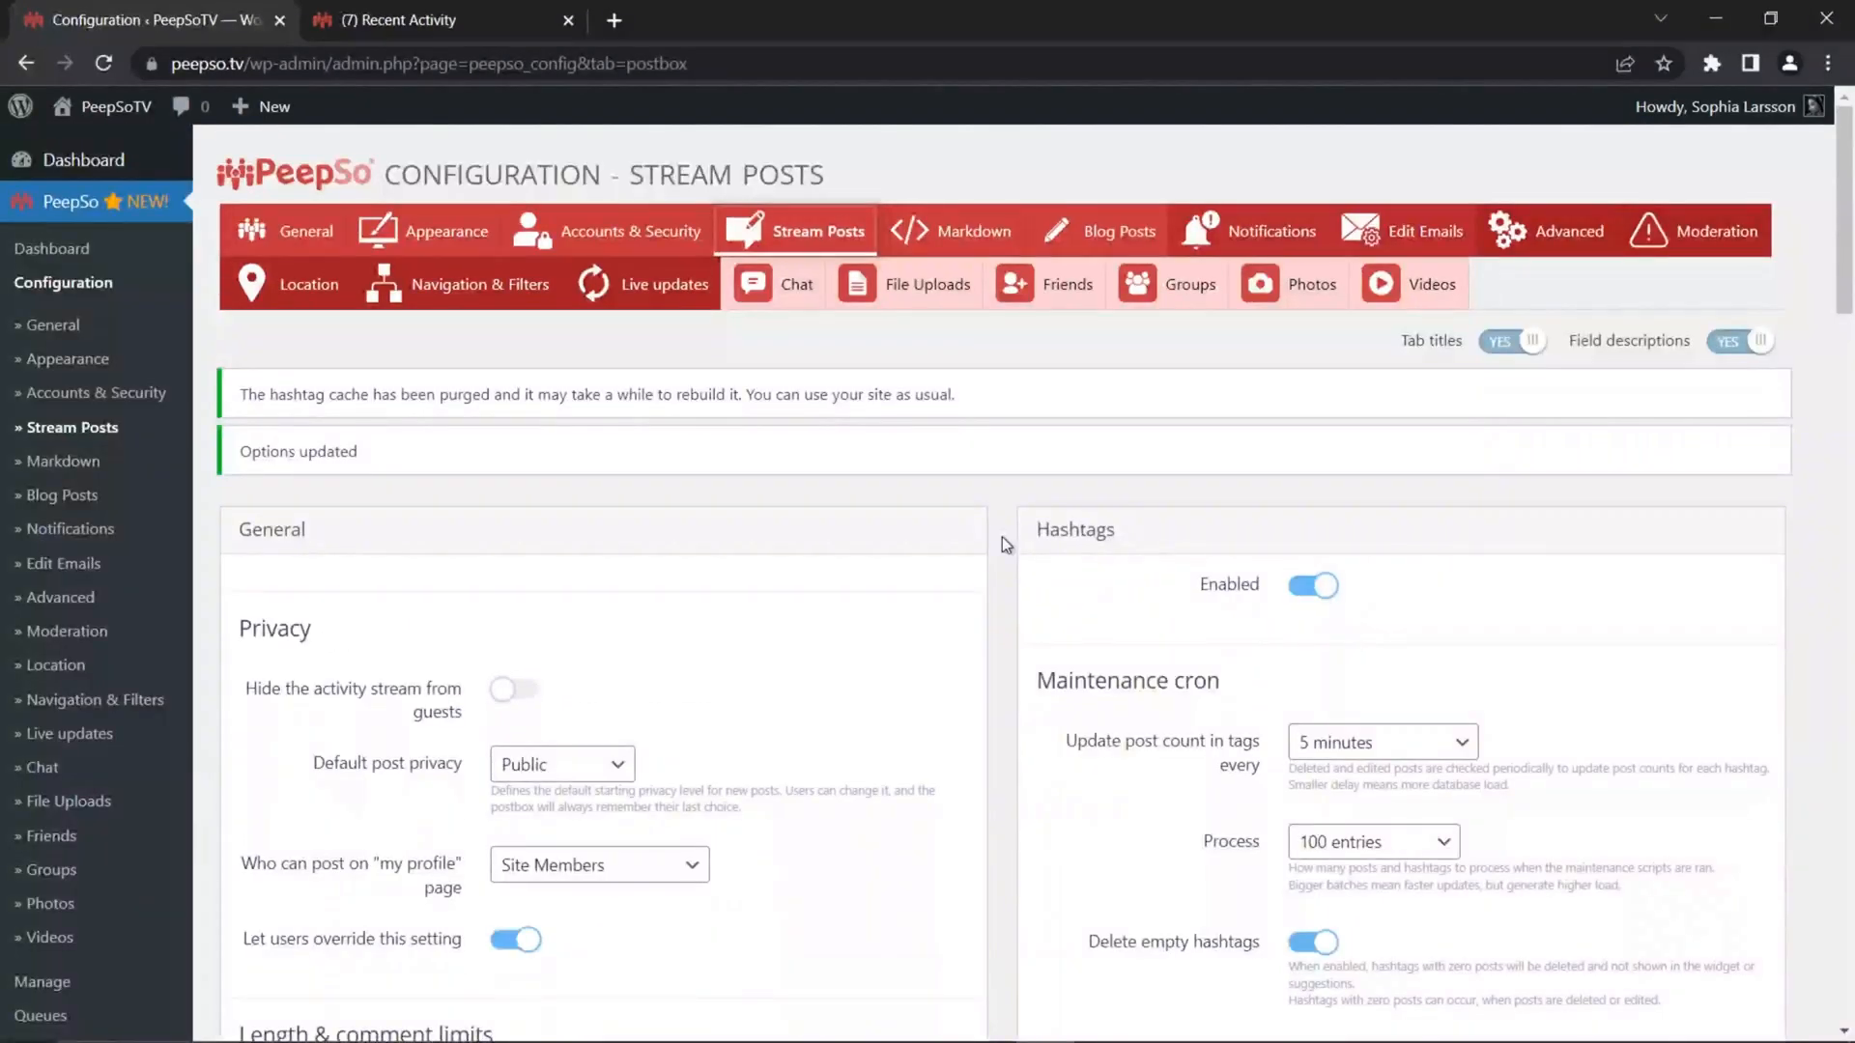
Check the Community Hashtags widget on the community page and reread the cache rebuild notice in the Stream Posts configuration
left_click(454, 25)
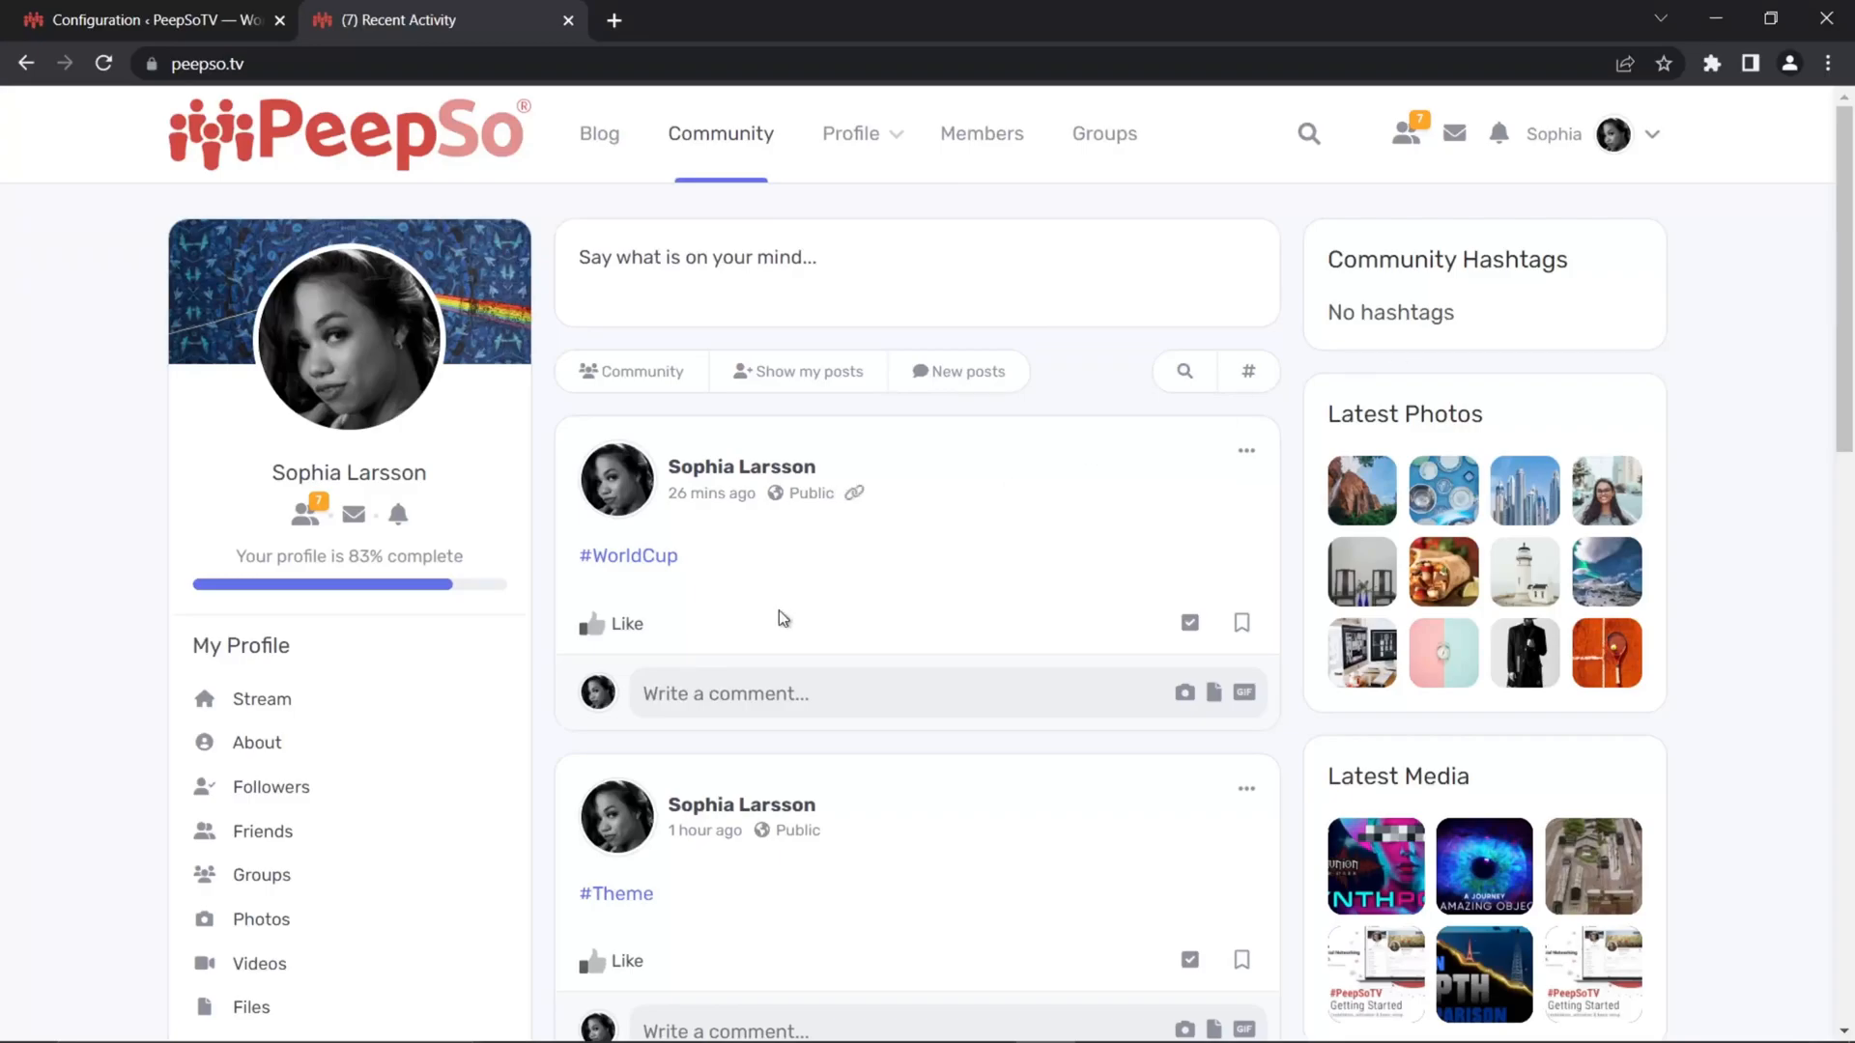
scroll(773, 637, "down", 4)
scroll(787, 691, "up", 5)
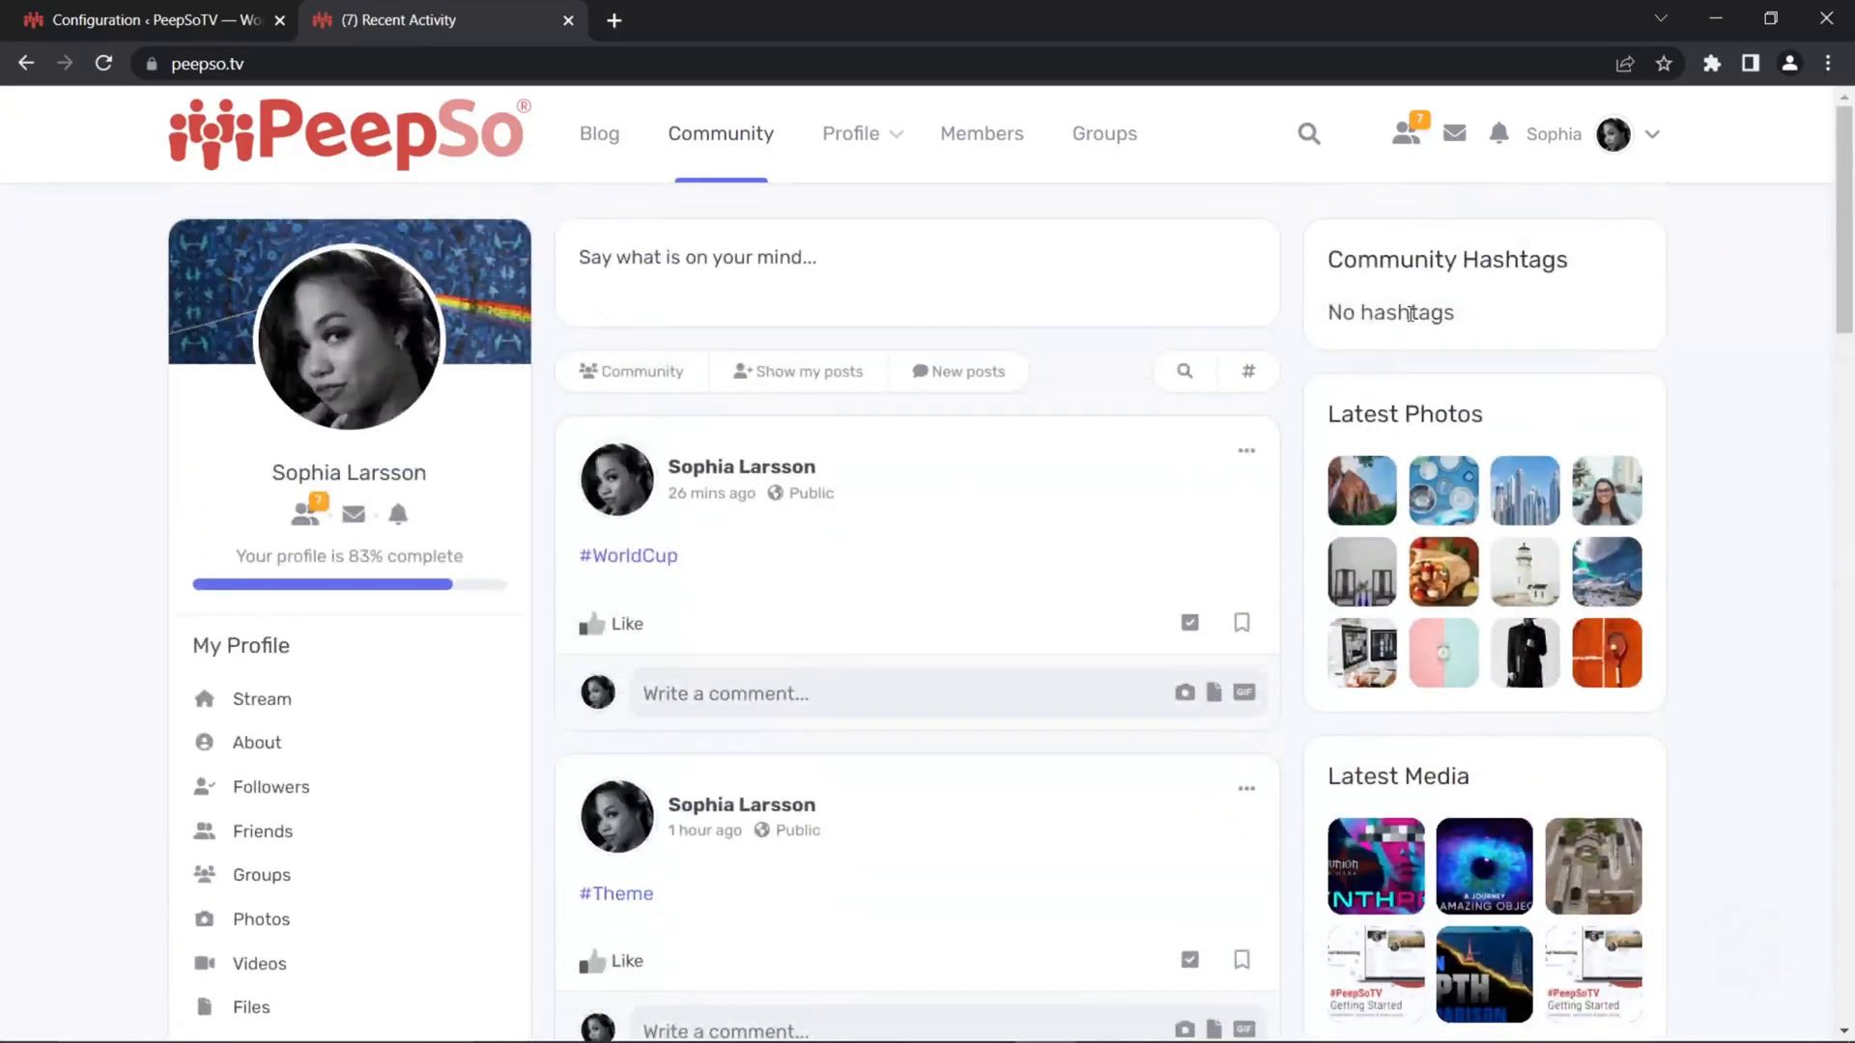
left_click(170, 27)
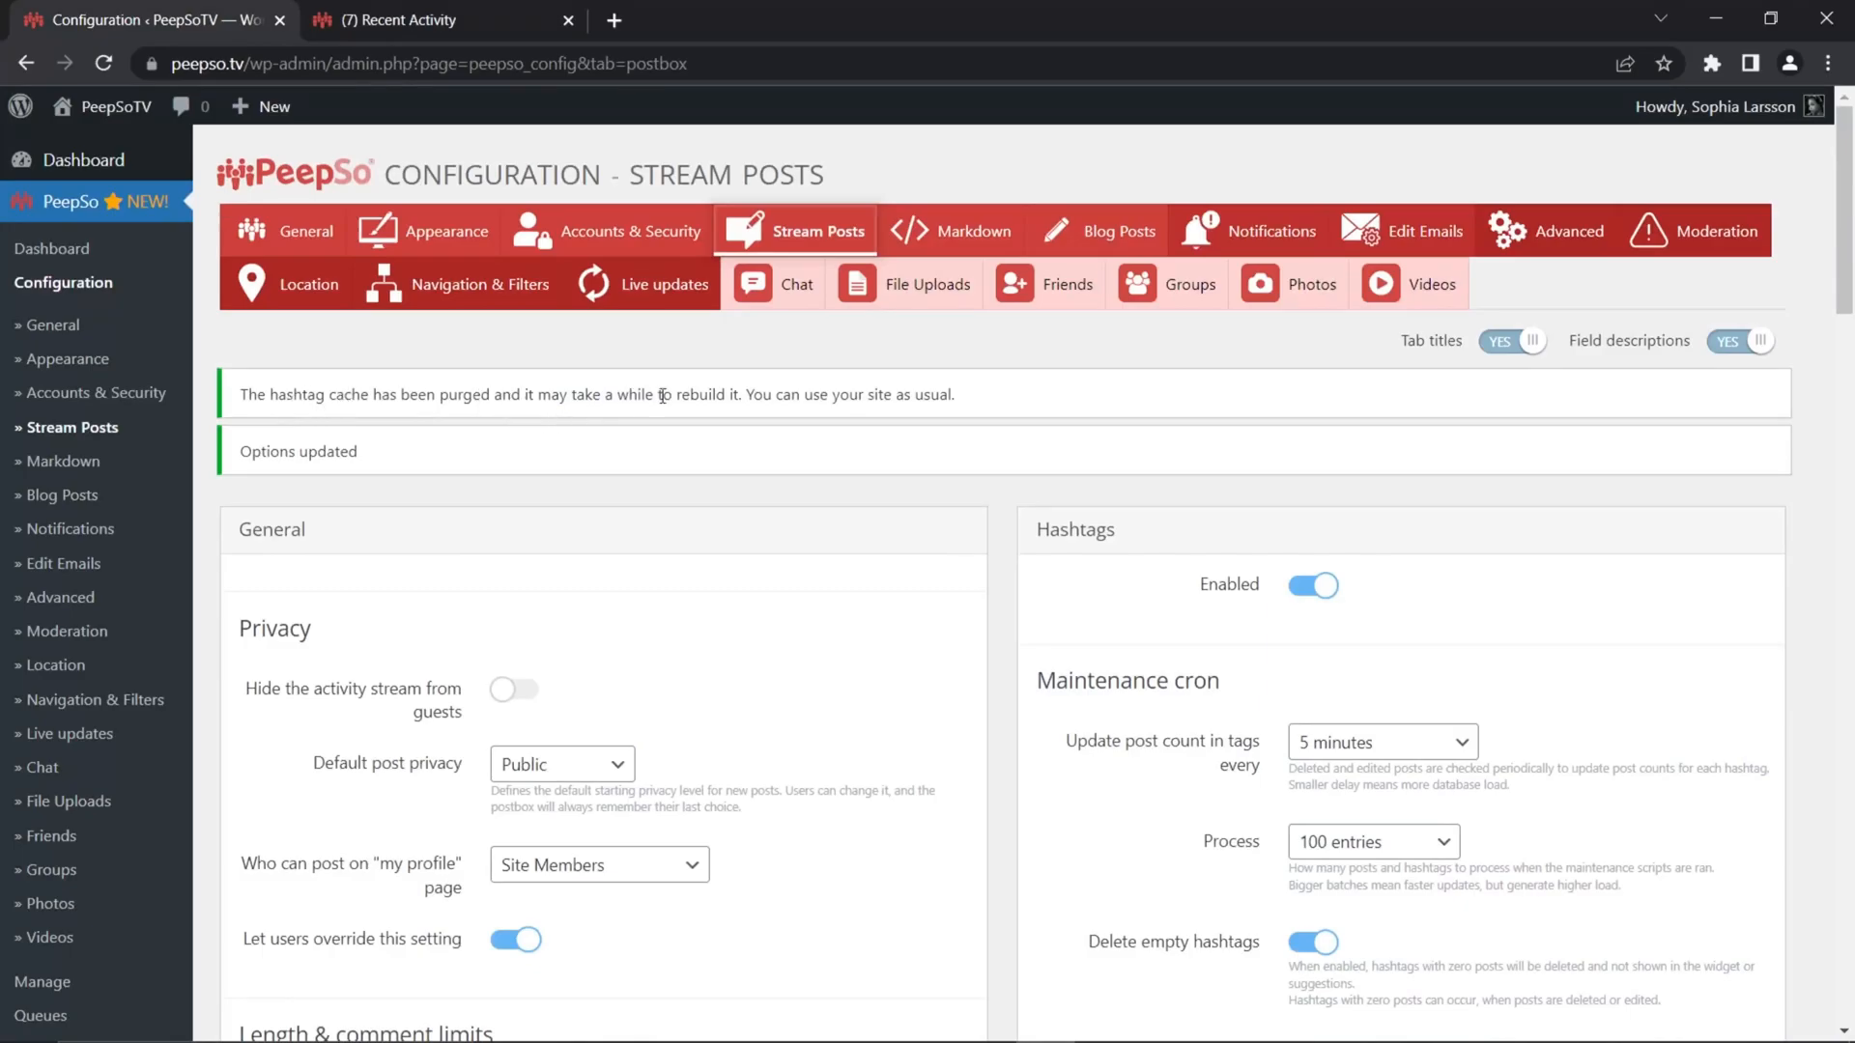
left_click_drag(742, 396, 473, 396)
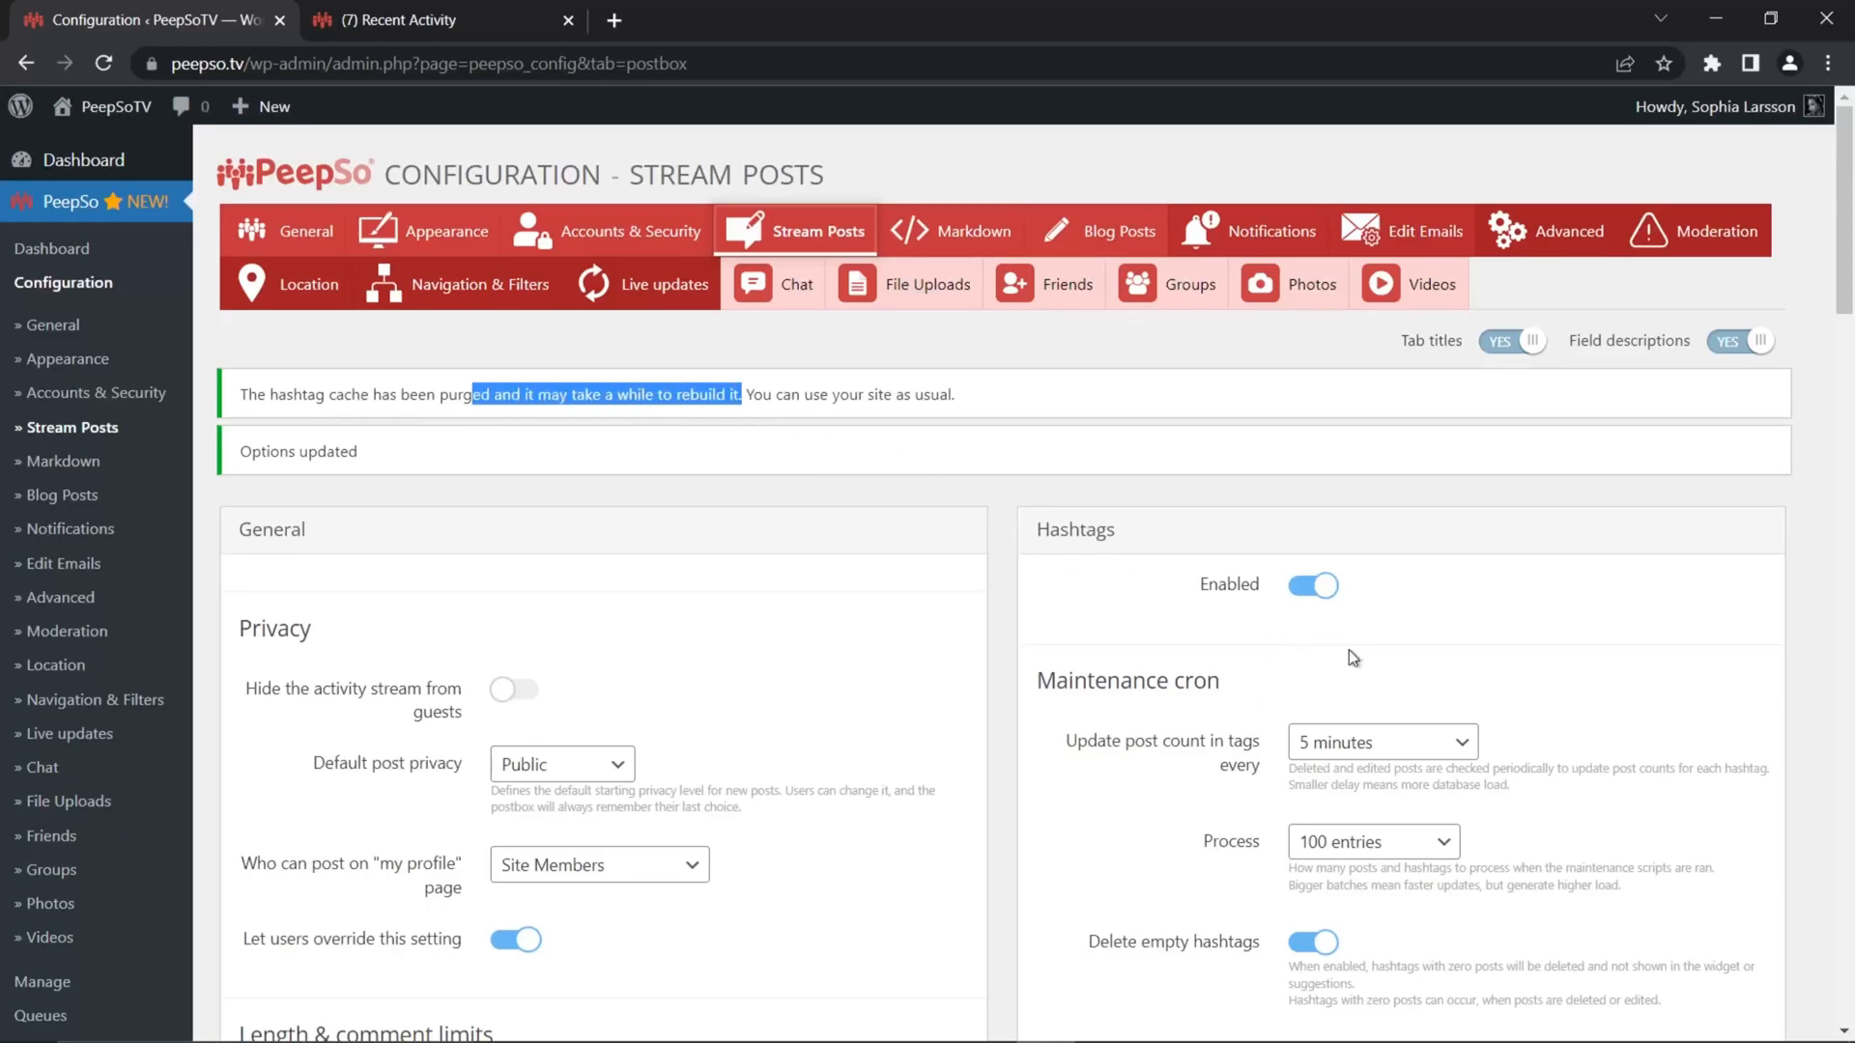
scroll(1077, 623, "down", 1)
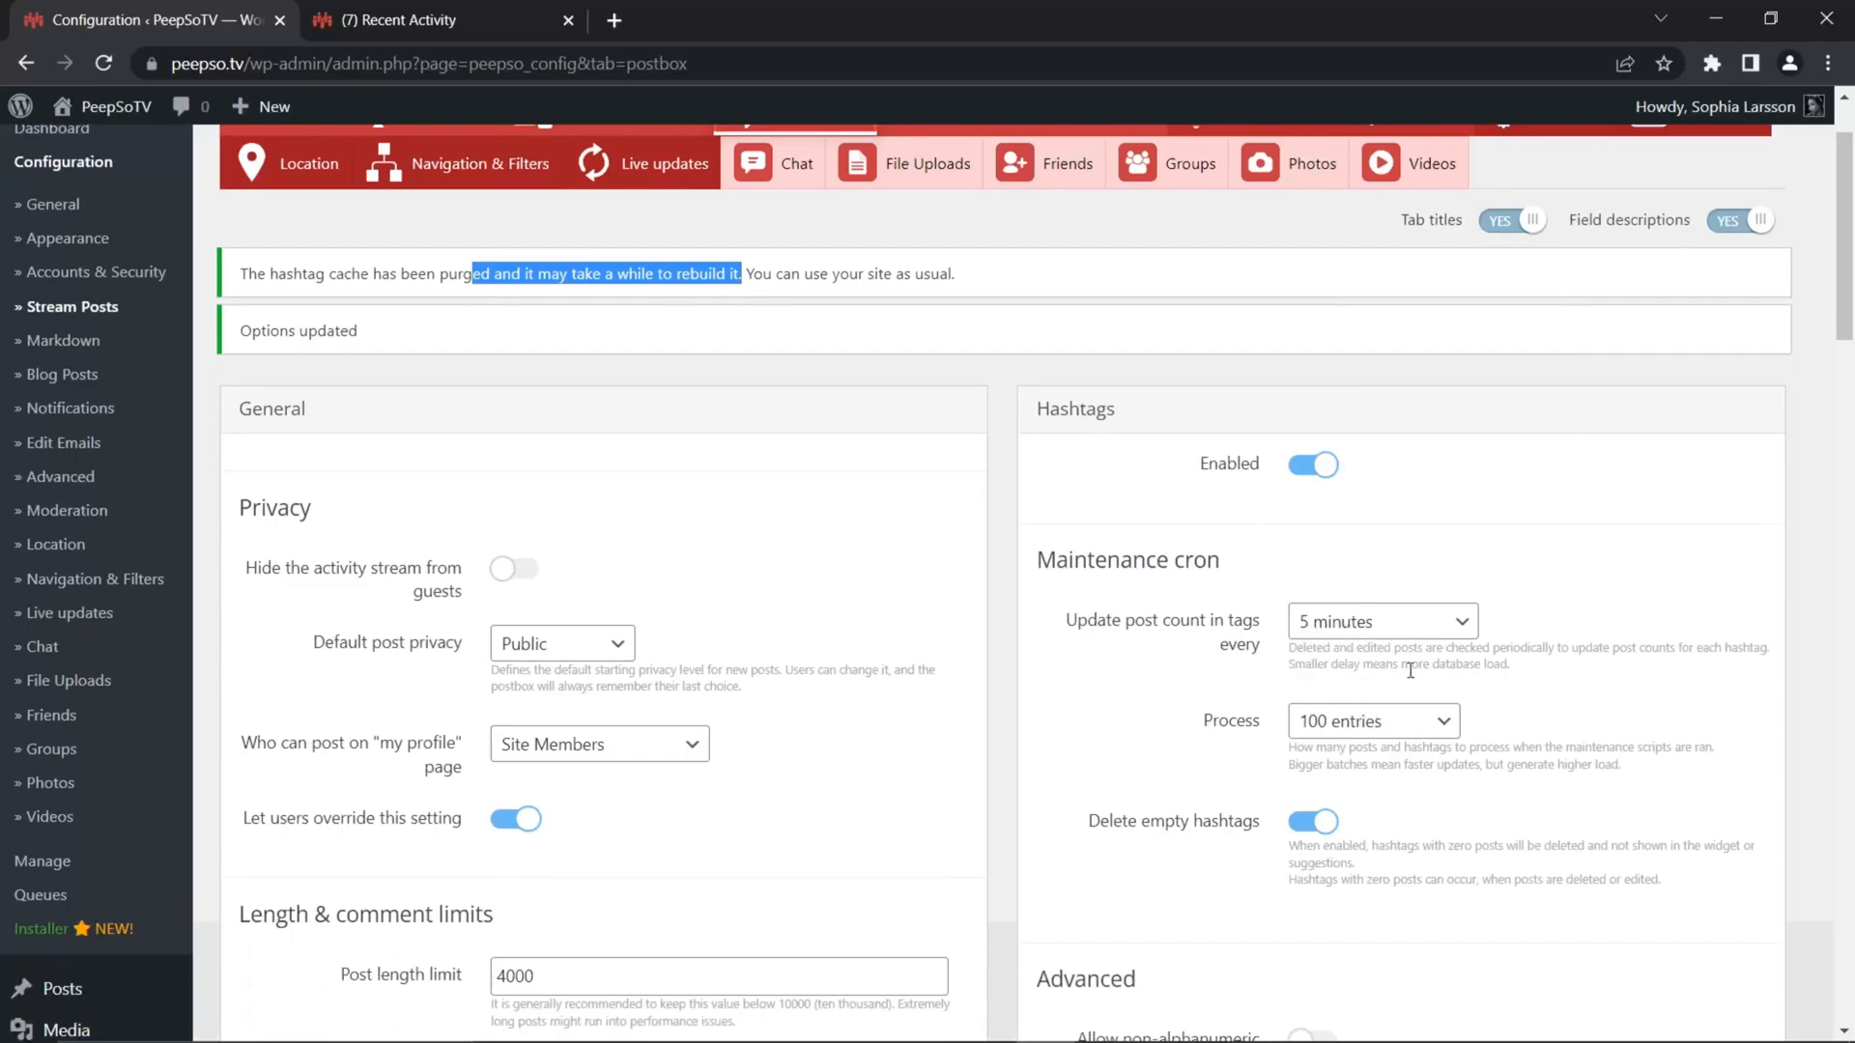
scroll(1125, 697, "up", 1)
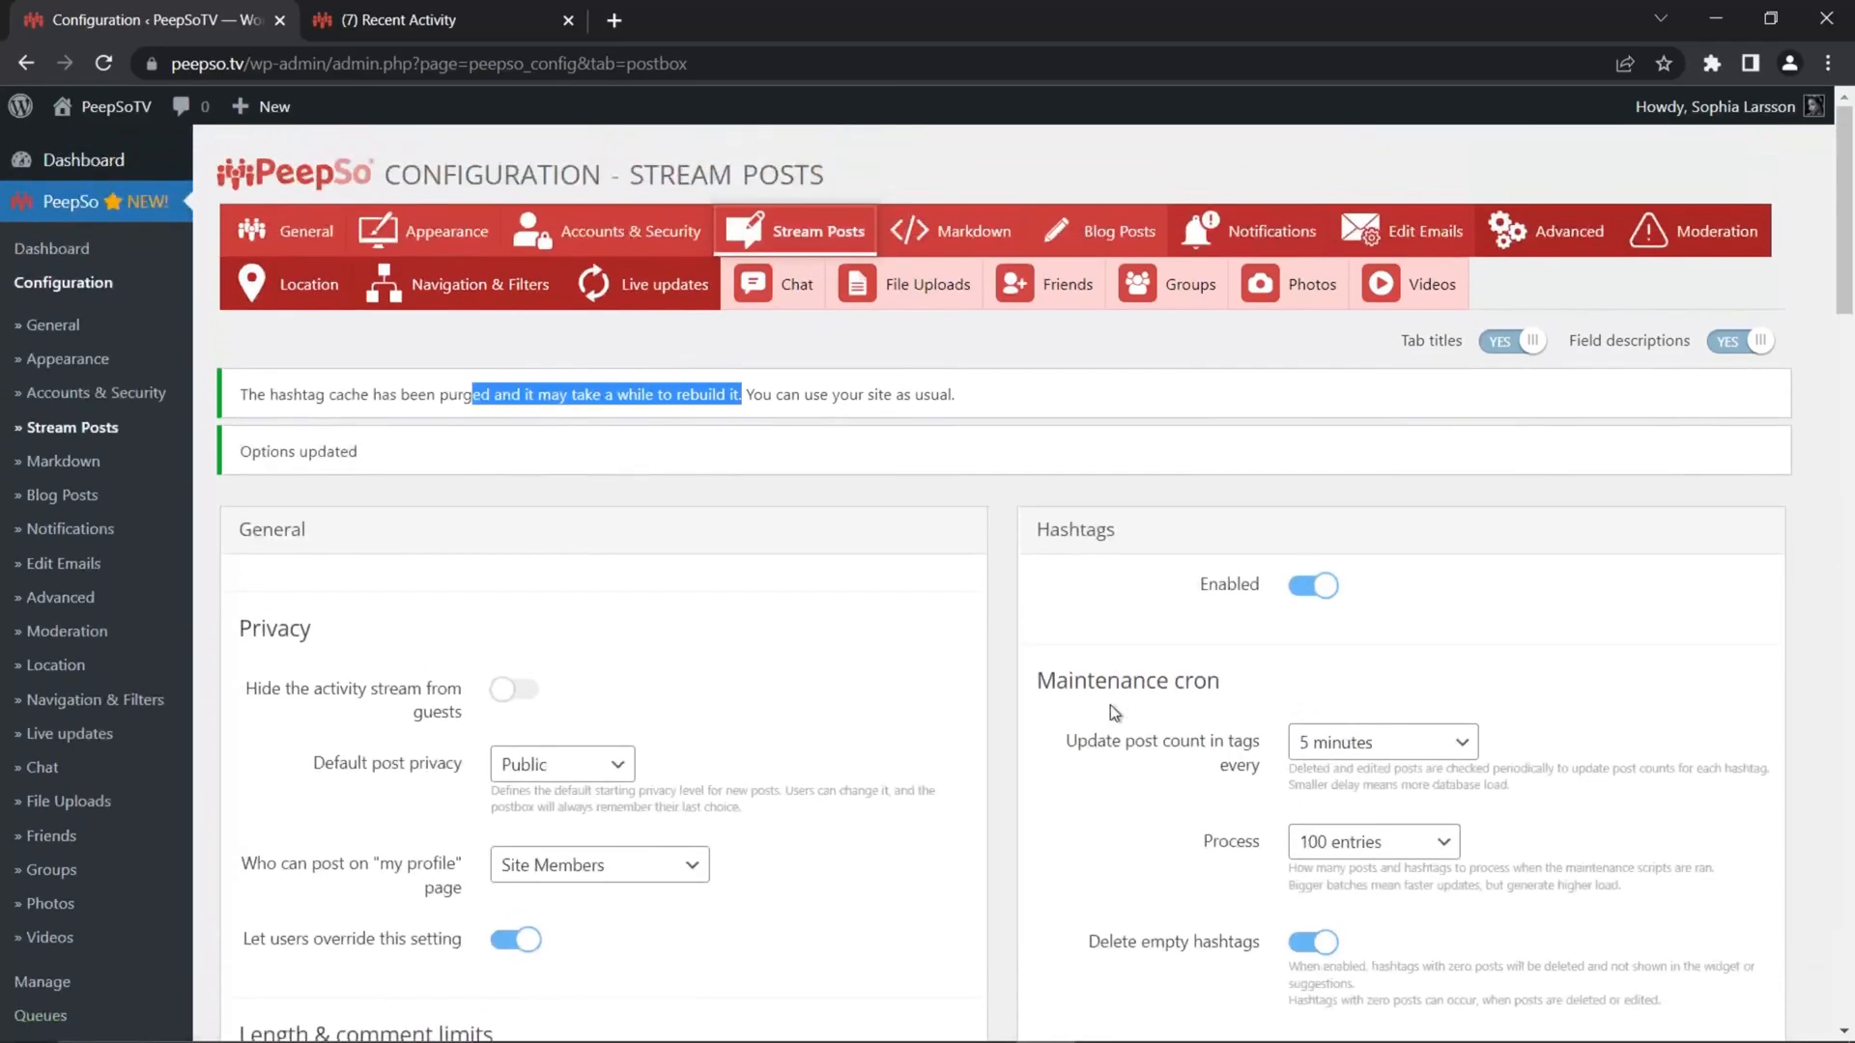
Run the maintenance scripts by loading peepso.tv/?peepso_process_maintenance in the community tab, and examine the processPosts row
left_click(406, 19)
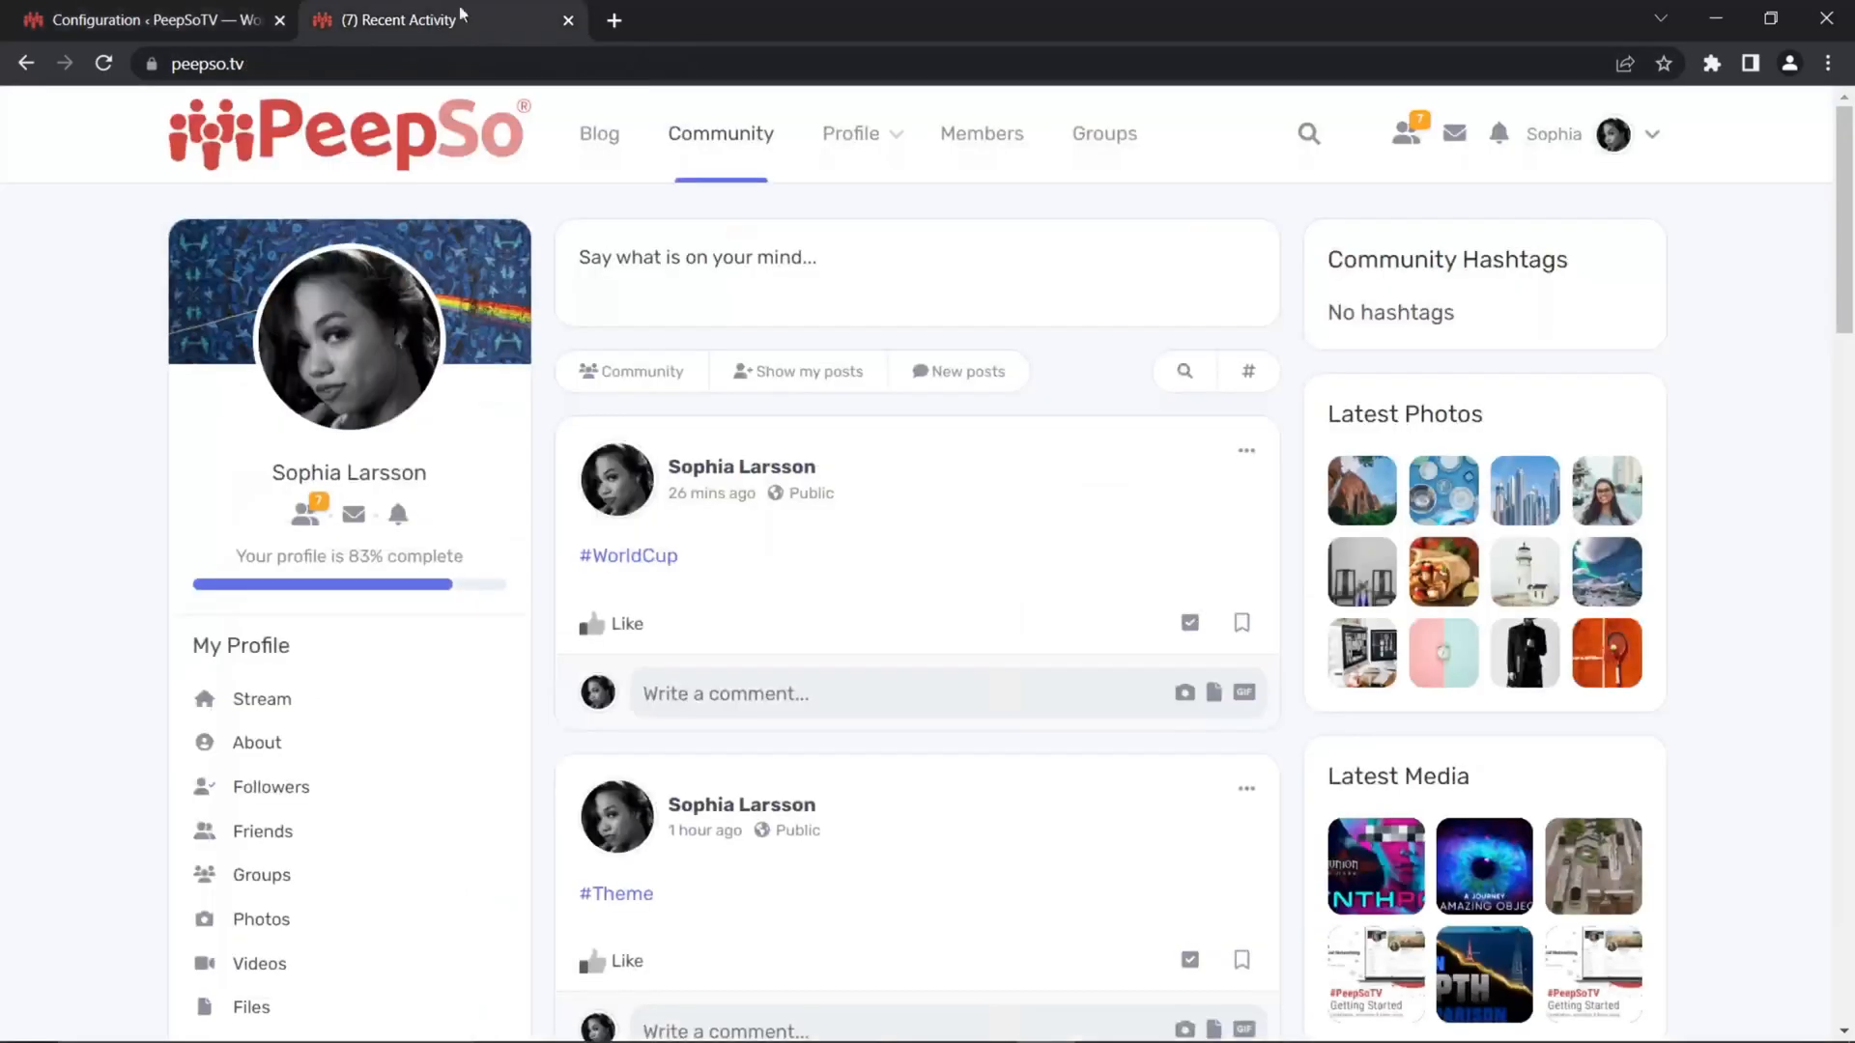
left_click(367, 66)
left_click(367, 66)
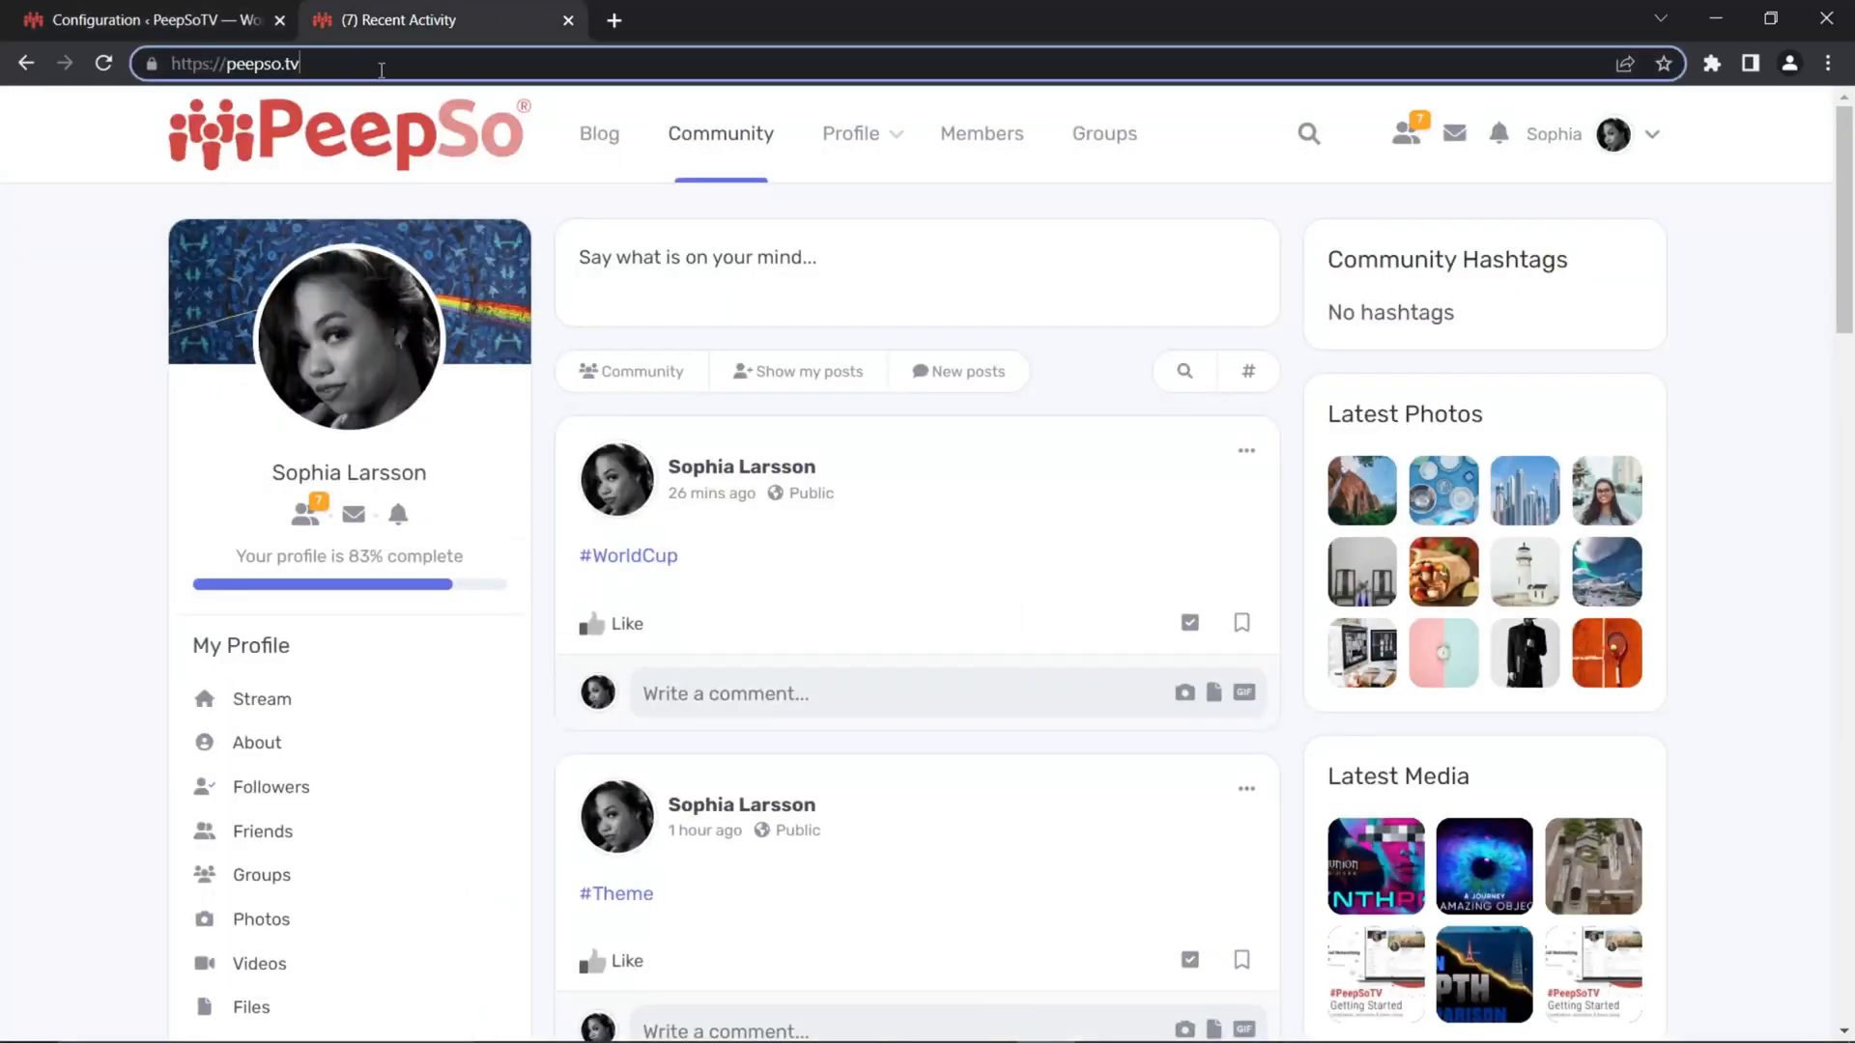
type("/")
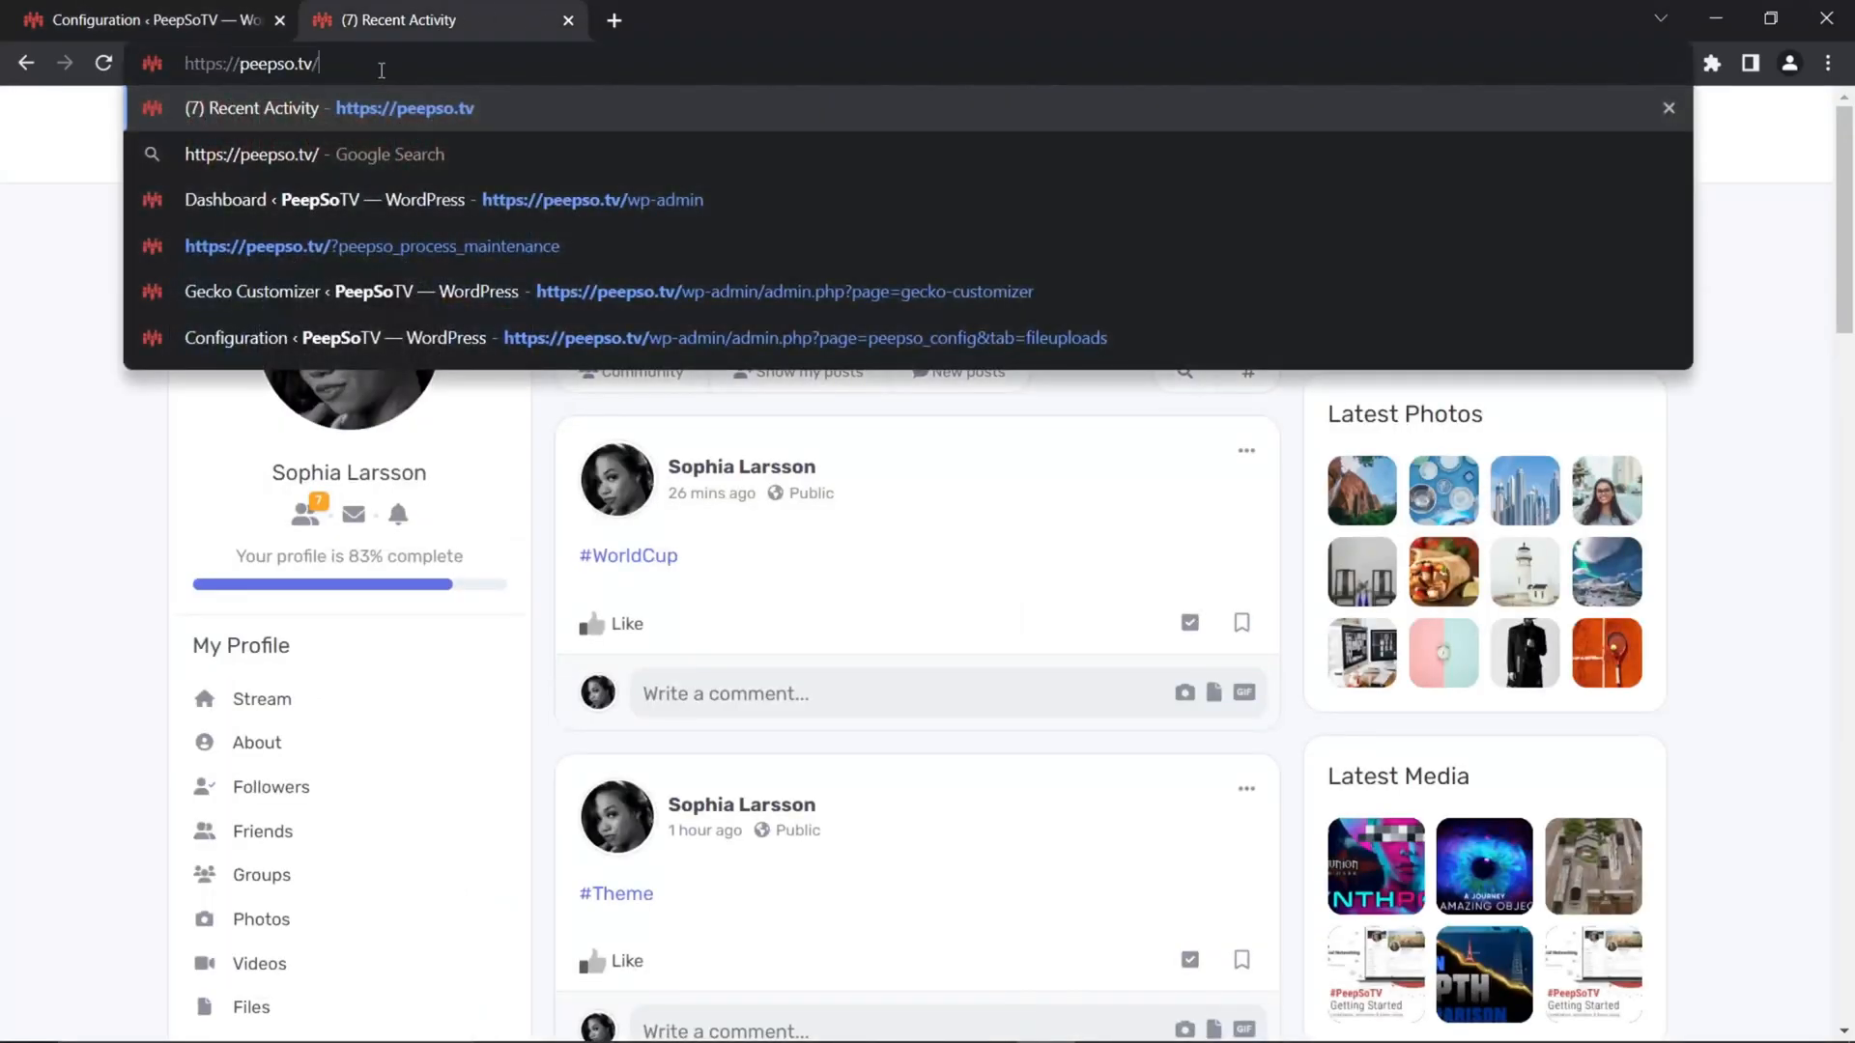
type("?")
left_click(390, 193)
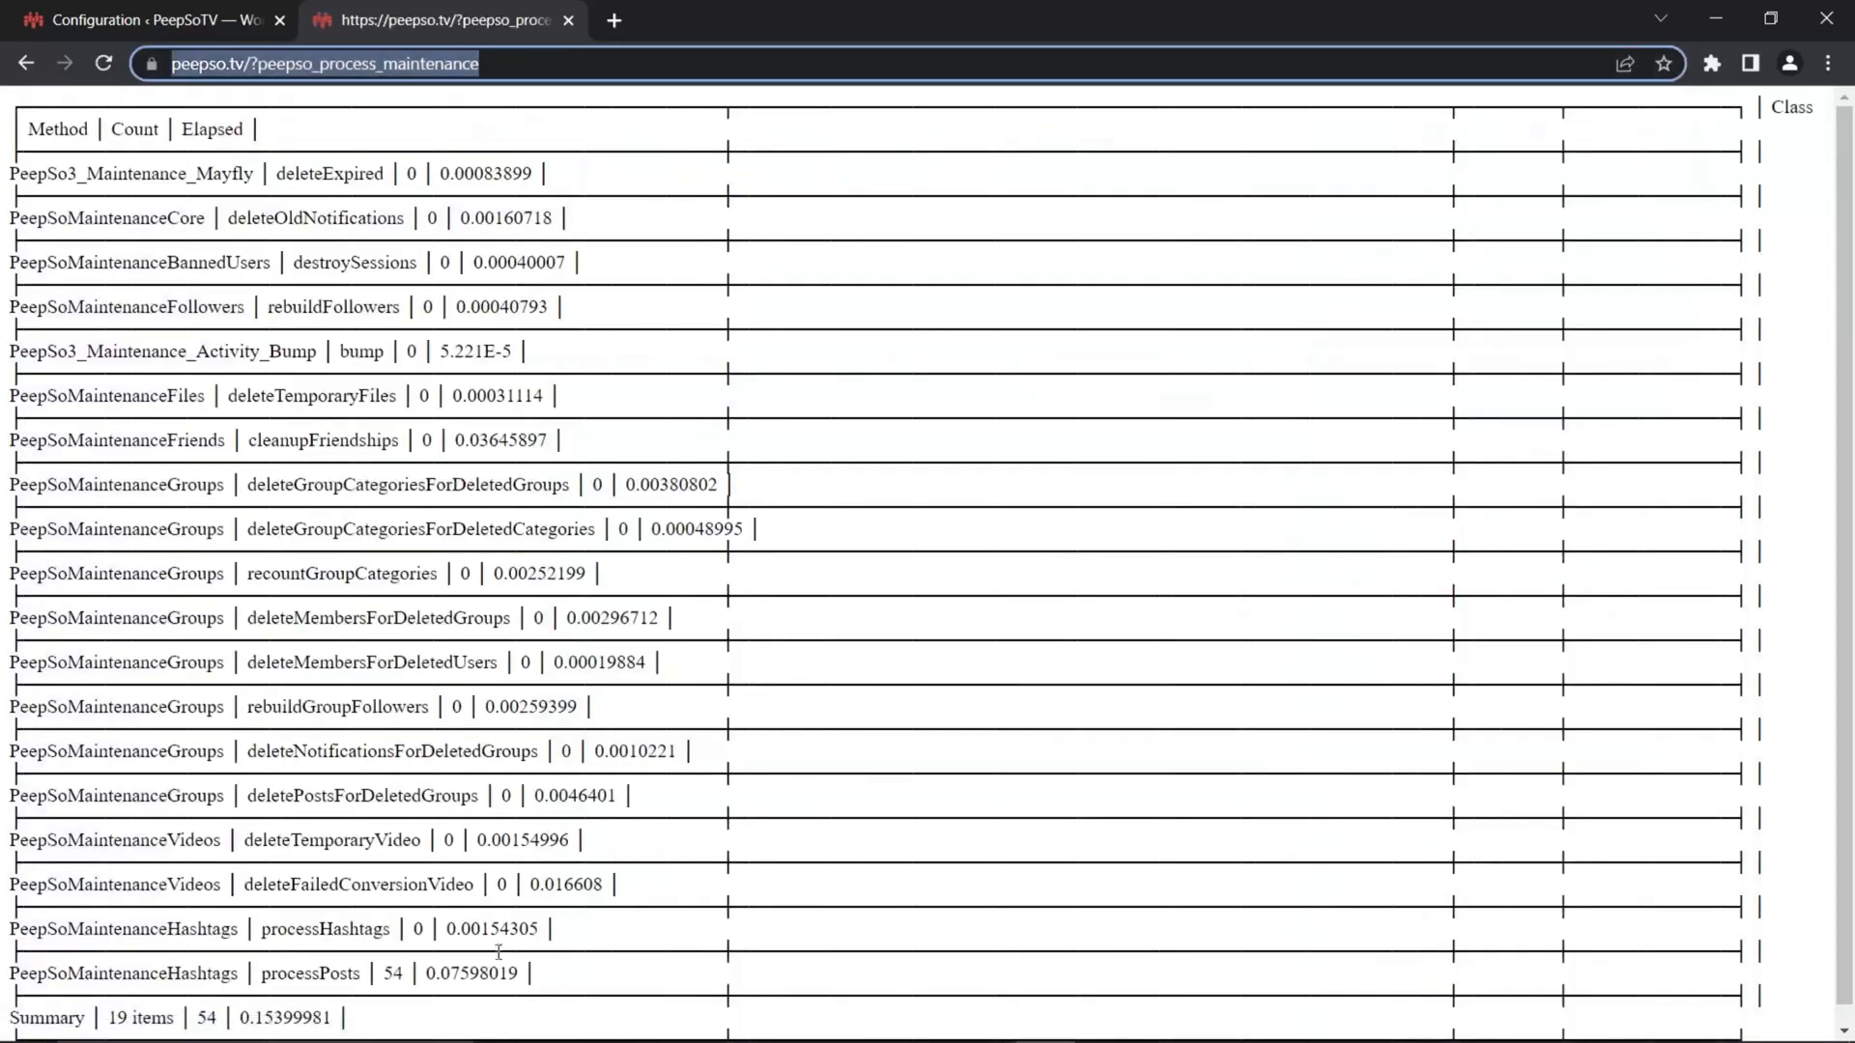
left_click_drag(567, 982, 259, 978)
Remove the maintenance query from the address and load the peepso.tv community page again
left_click_drag(529, 66, 245, 66)
left_click_drag(246, 64, 247, 65)
key("BackSpace")
key("Return")
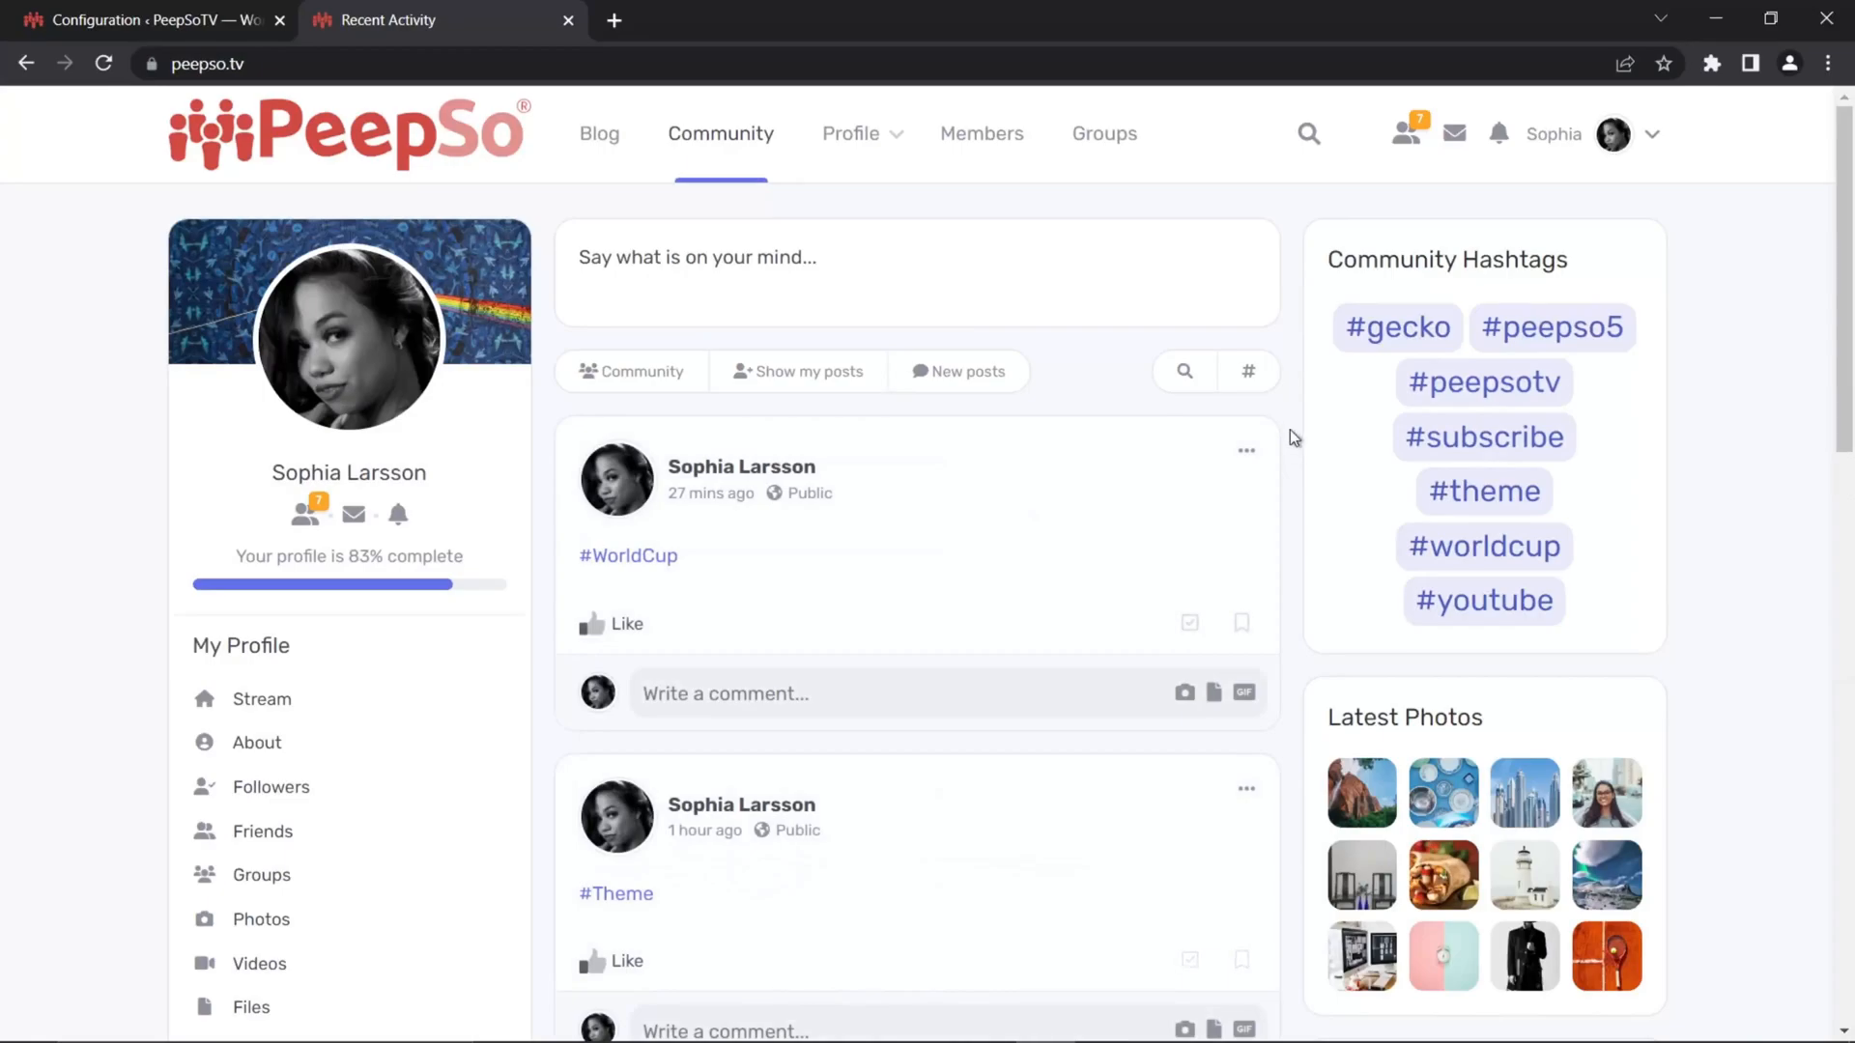
Switch the option to reset and rebuild the hashtags cache on and back off in the Stream Posts configuration
left_click(189, 32)
left_click(1030, 605)
scroll(1006, 585, "down", 4)
scroll(1015, 583, "down", 6)
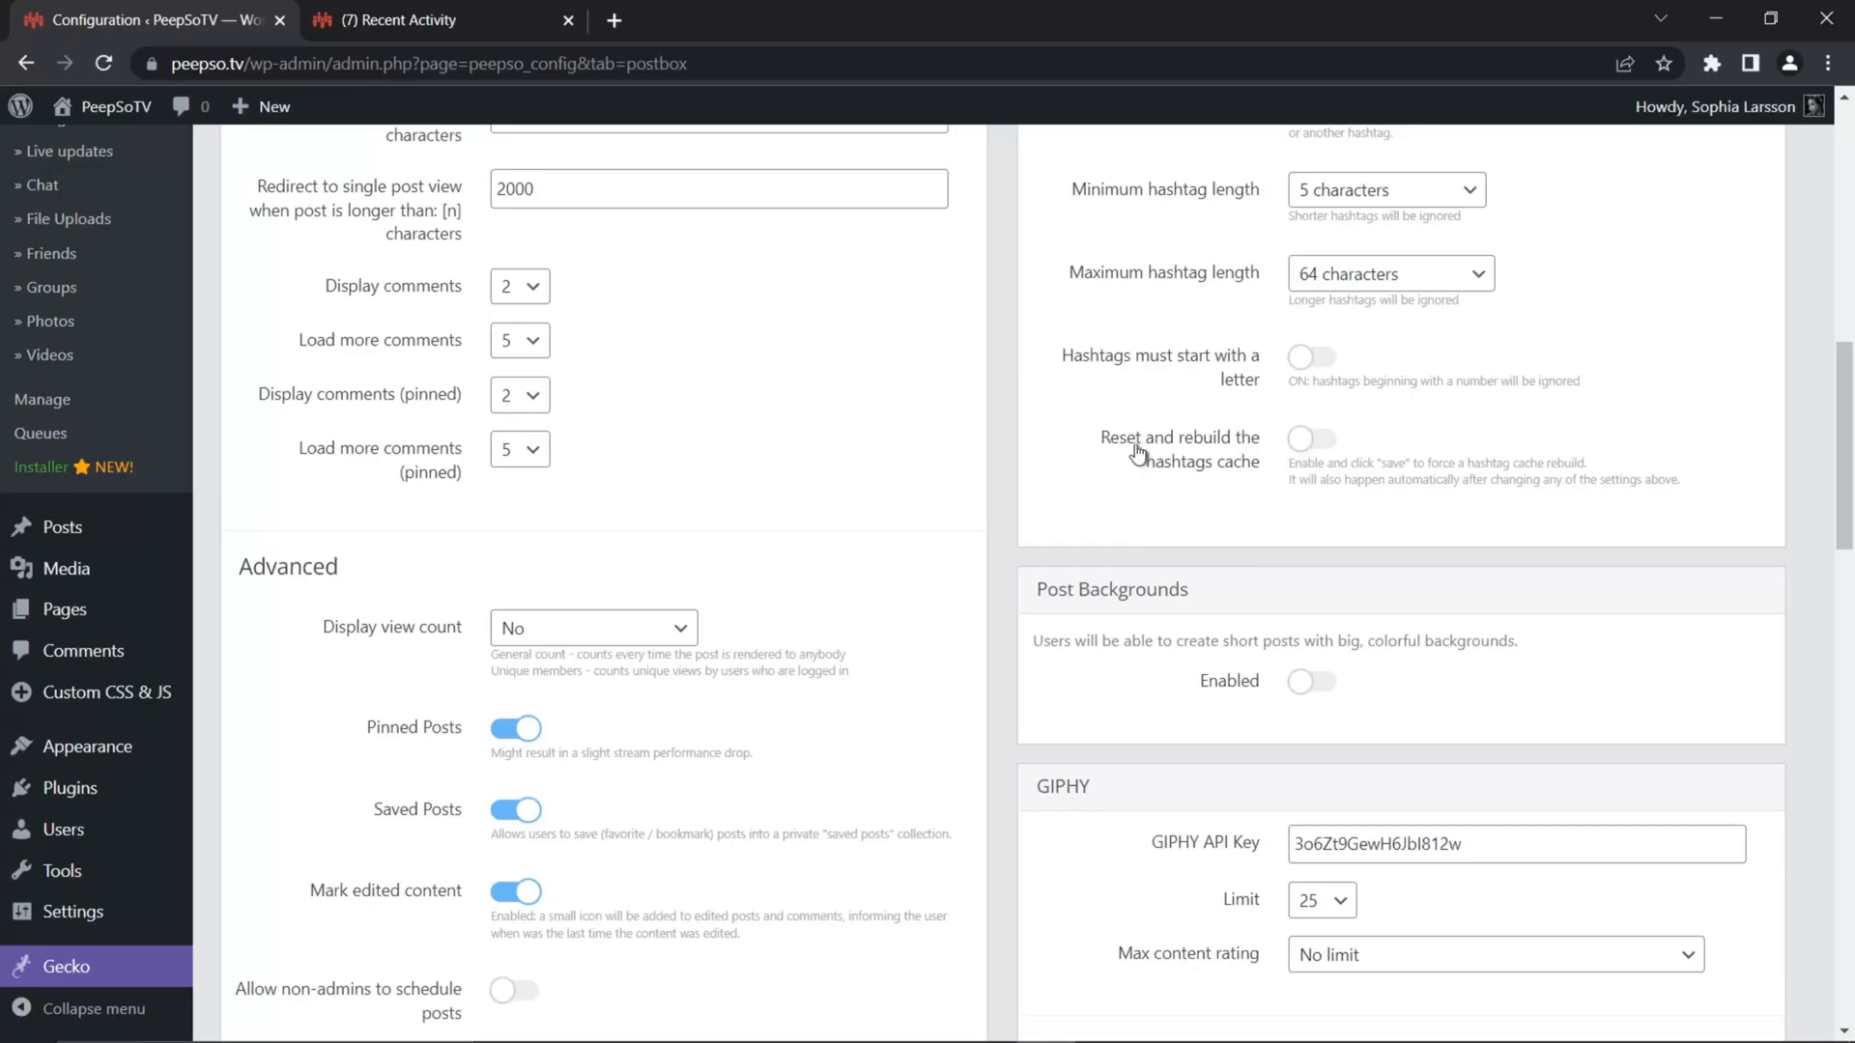
left_click(1320, 443)
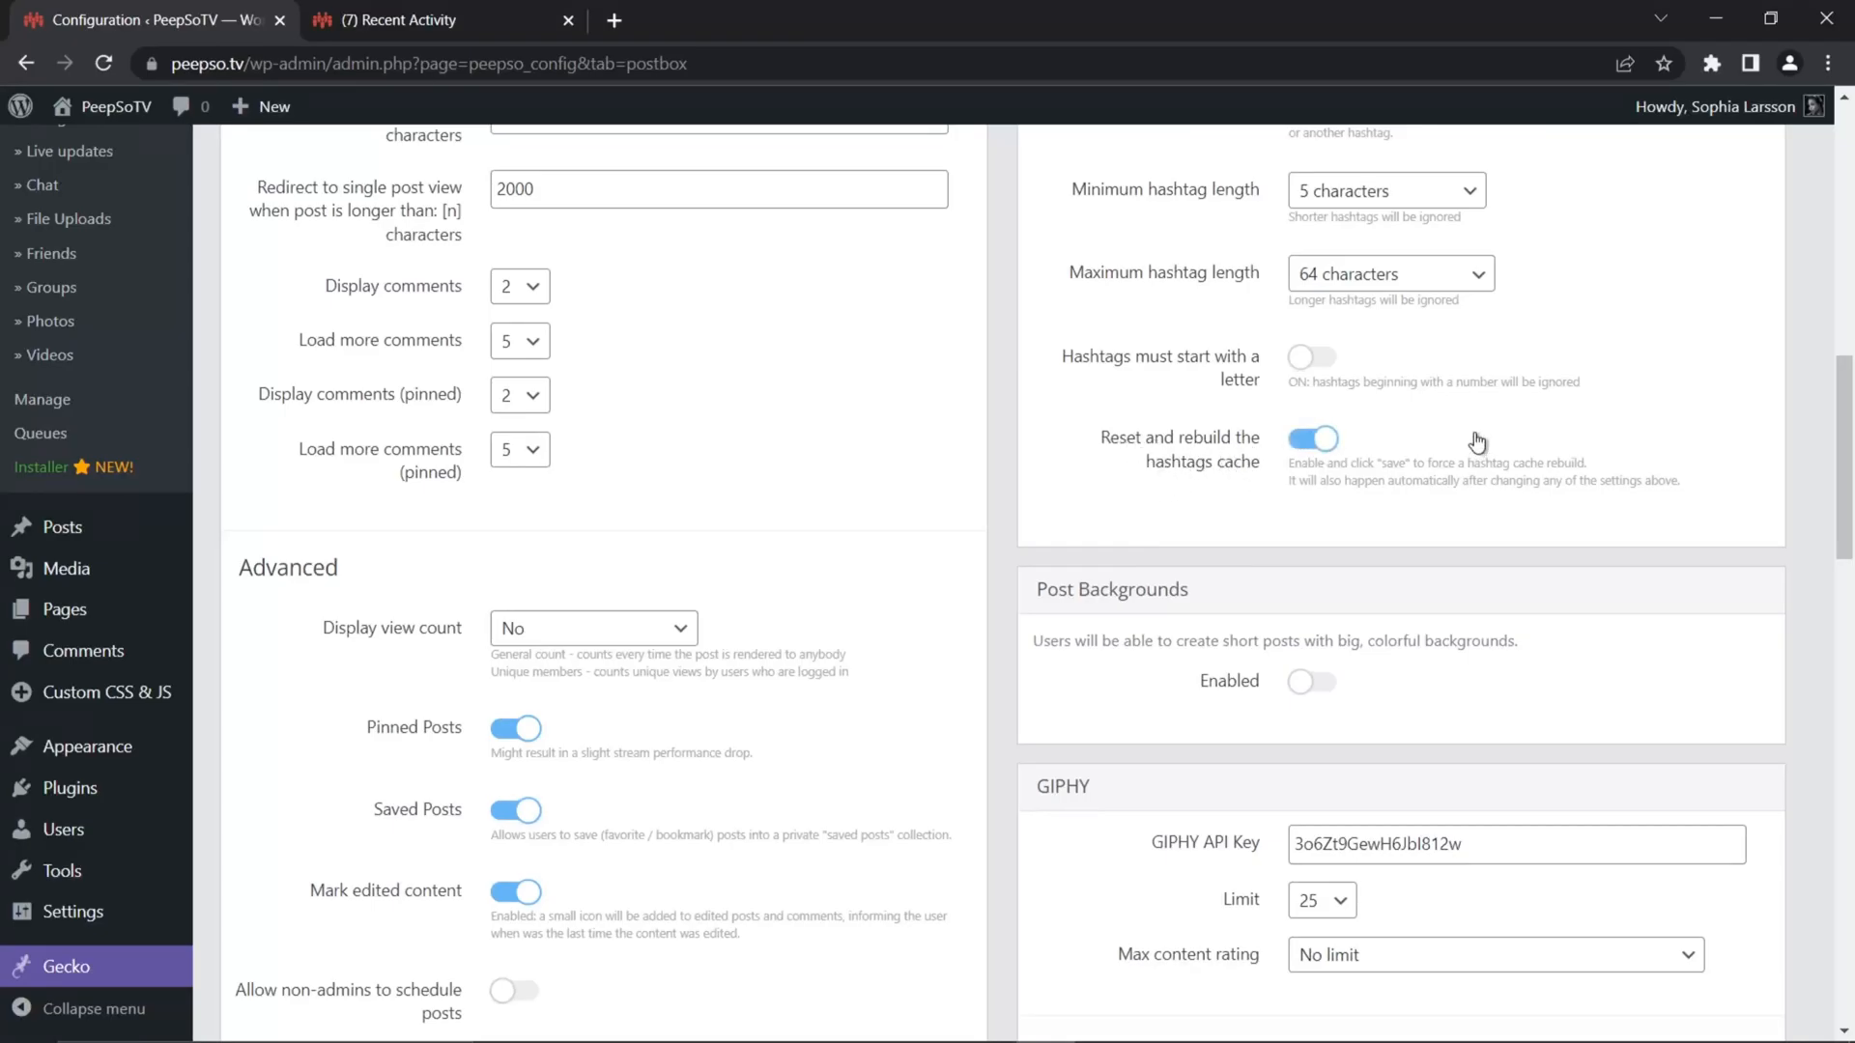
left_click(1306, 444)
Enable the requirement that hashtags must start with a letter, view the community post box, and disable the requirement again
scroll(1394, 459, "up", 3)
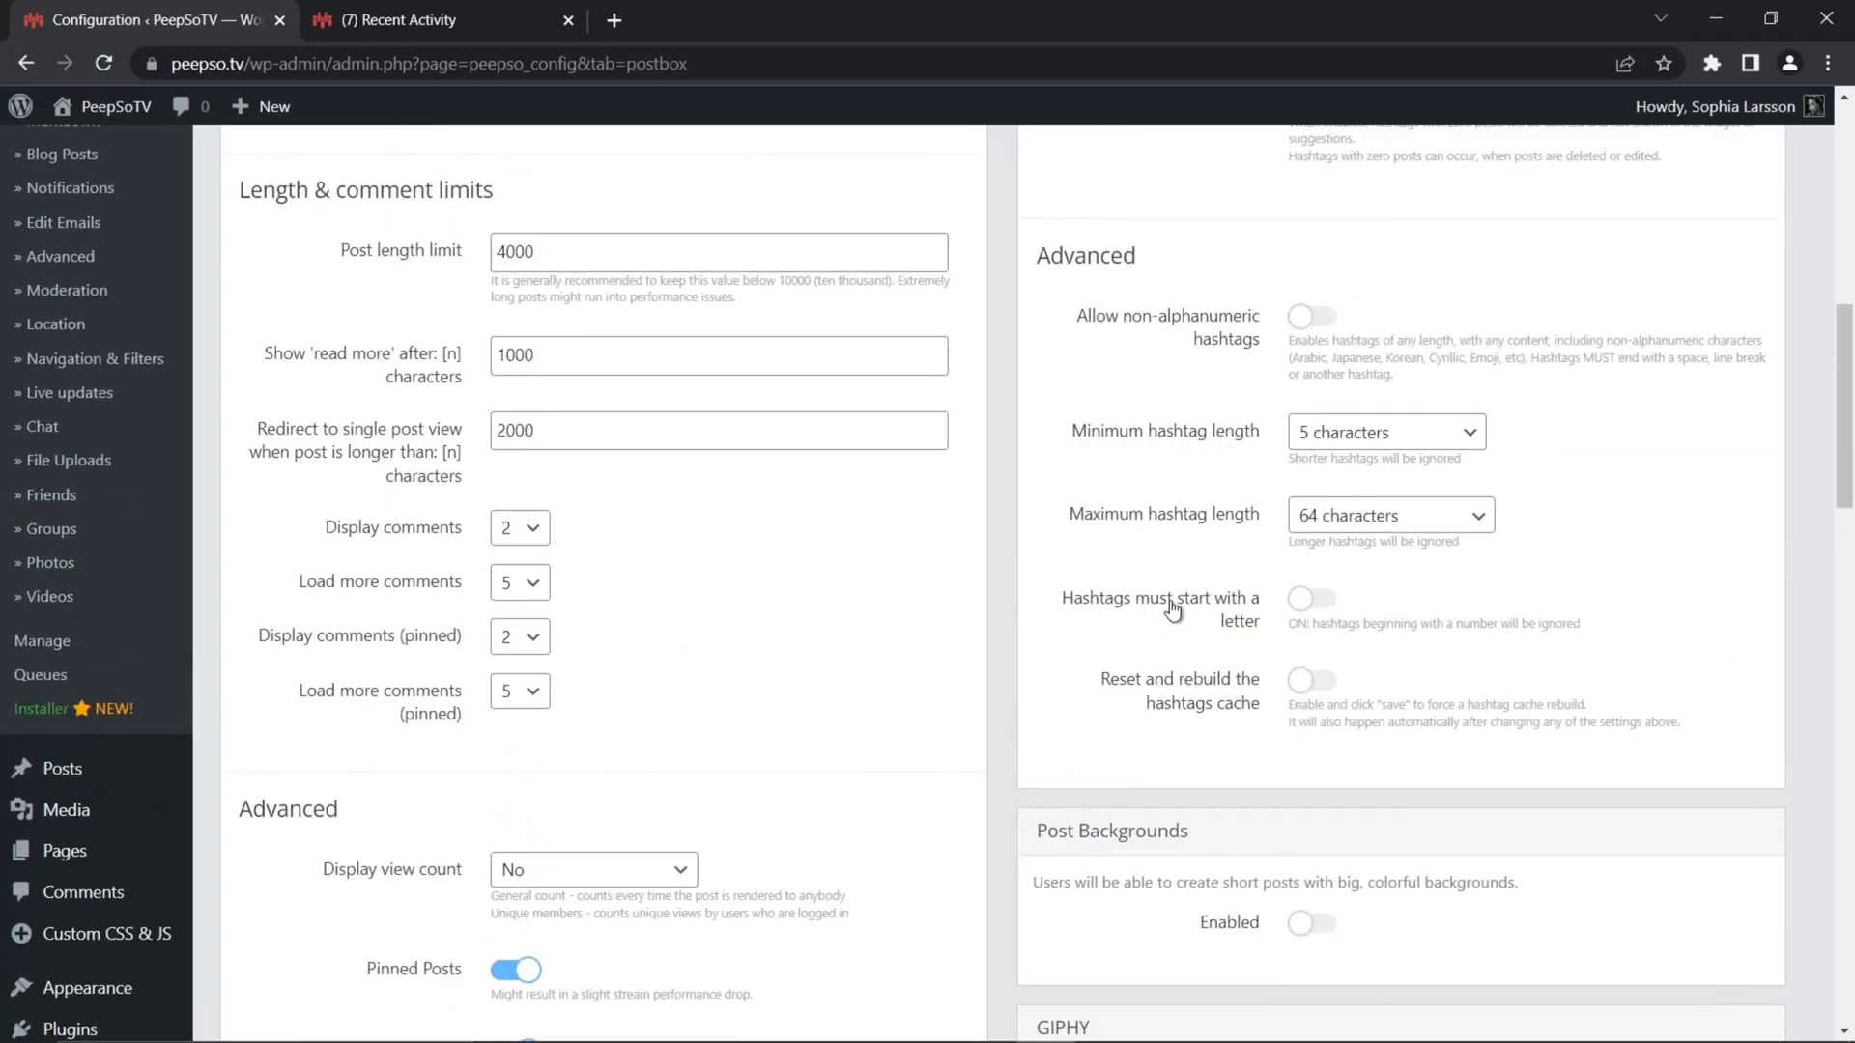
left_click(1314, 600)
left_click(504, 17)
left_click(655, 270)
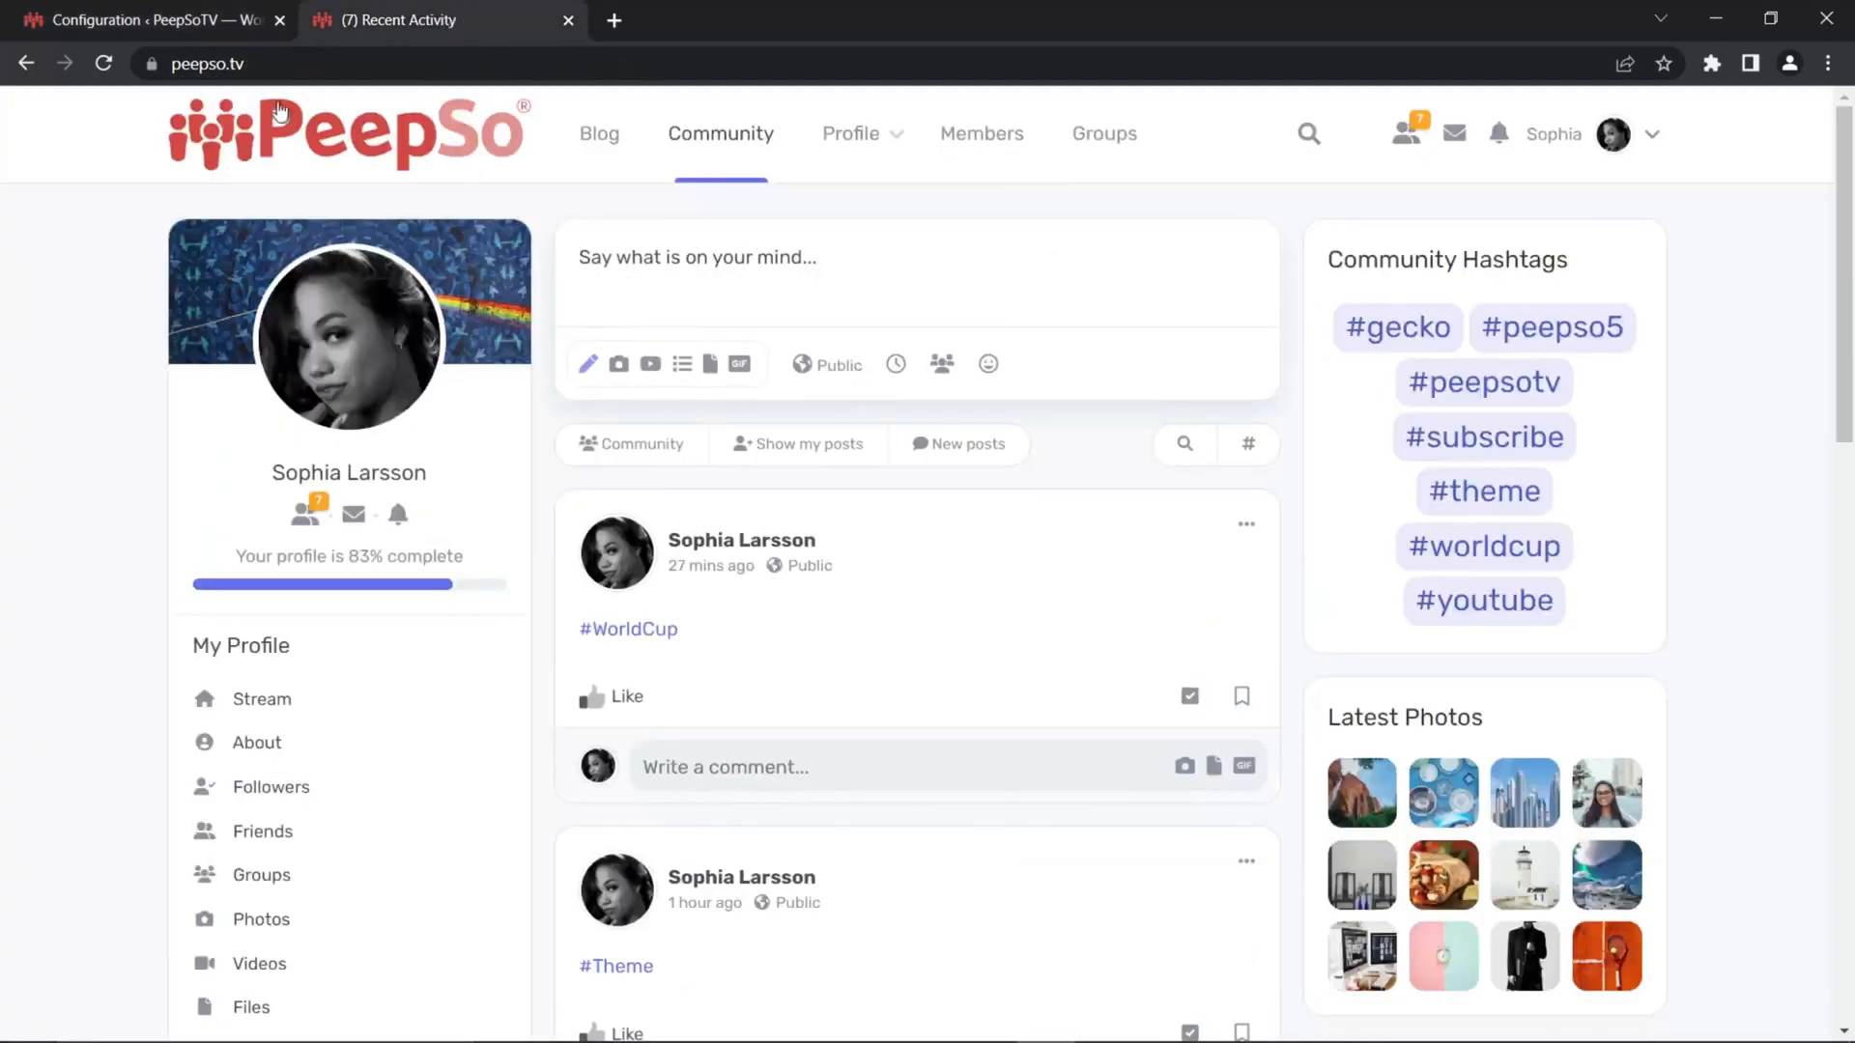
left_click(146, 21)
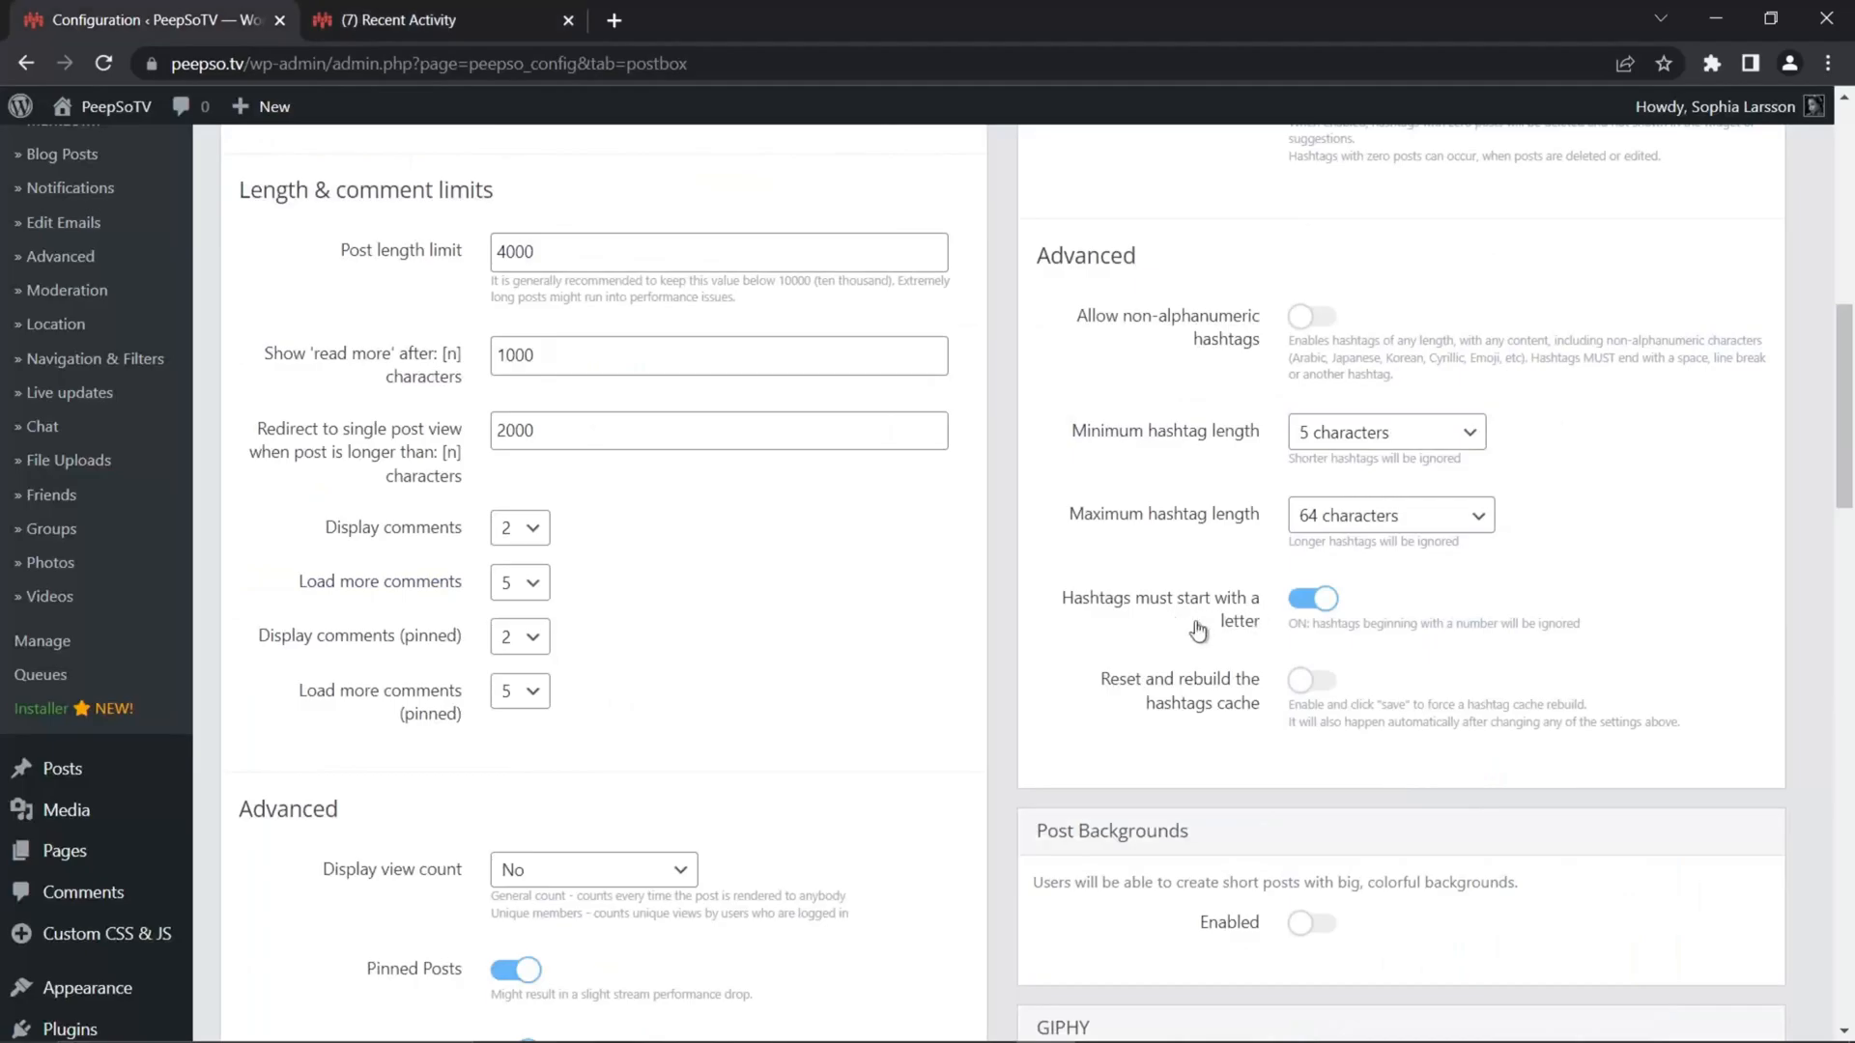
left_click(1314, 598)
scroll(1035, 661, "up", 9)
scroll(1002, 542, "down", 1)
scroll(995, 472, "up", 1)
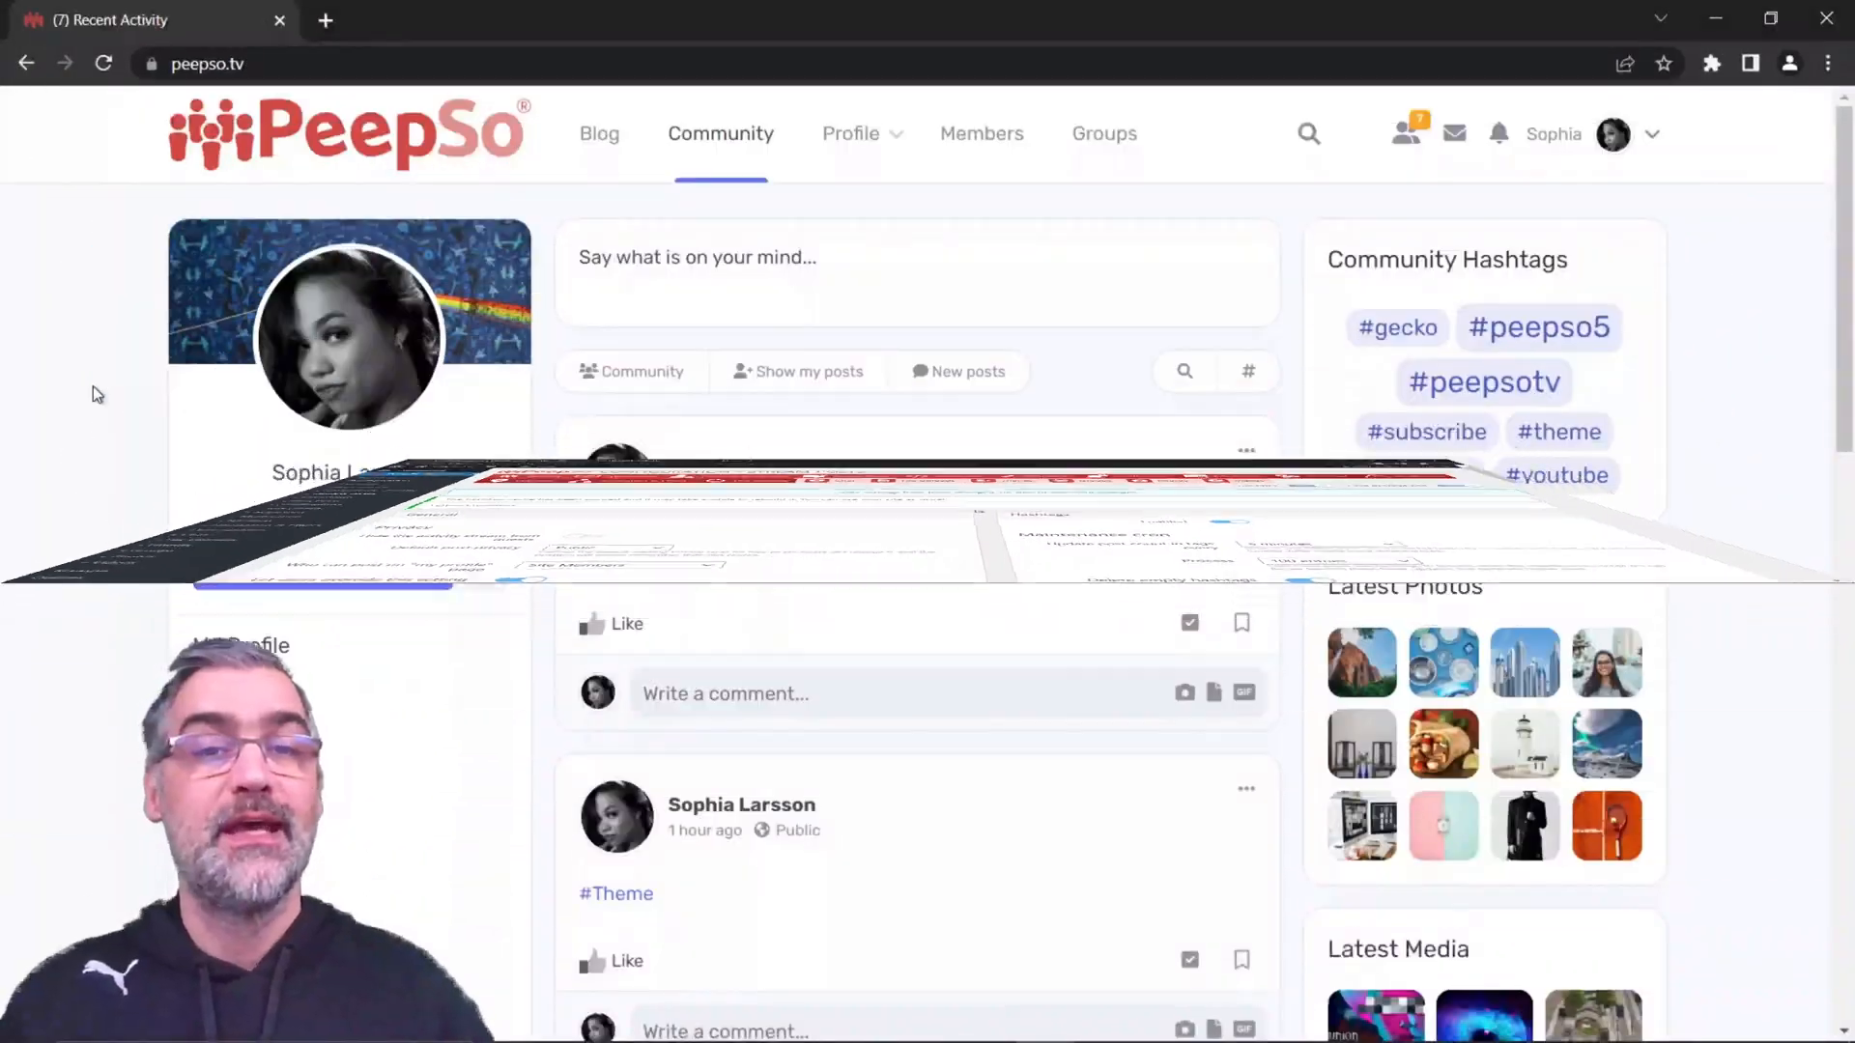